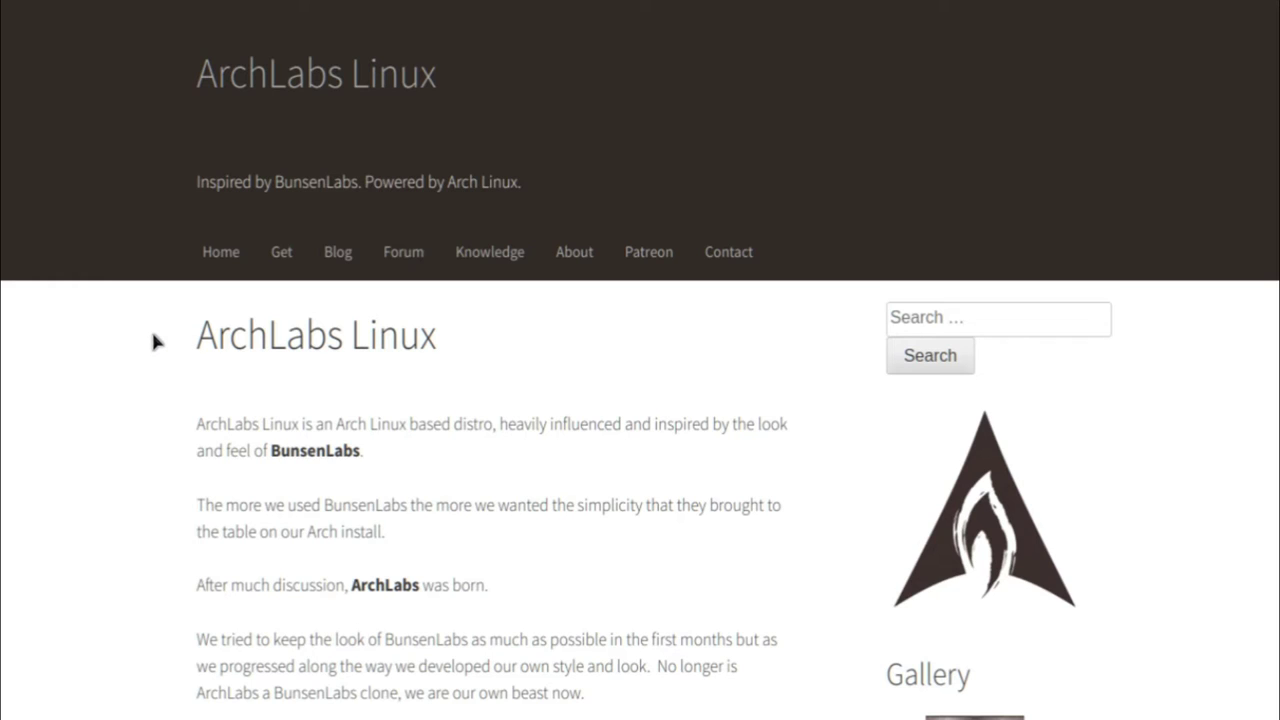
- Scroll the ArchLabs home page down to the Highlights of ArchLabs list and 2018.07 release
scroll(153, 341, down, 3)
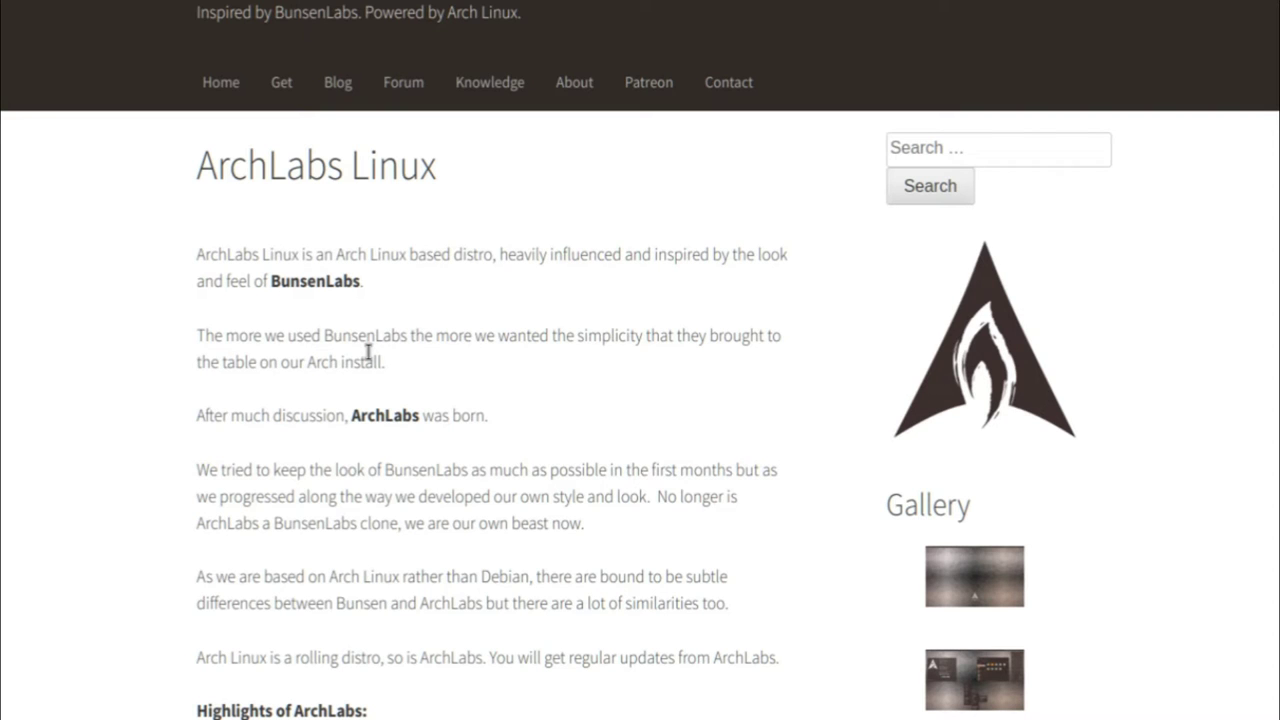
scroll(236, 348, down, 3)
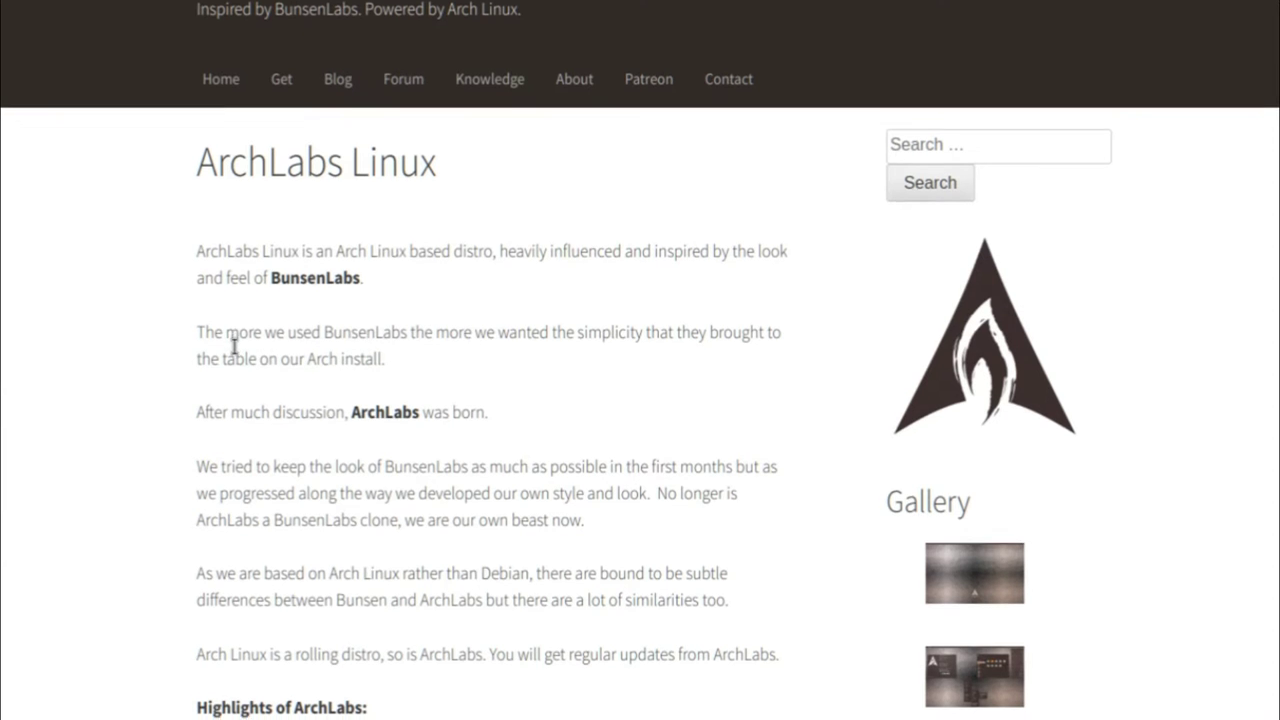
- Scroll down the home page to the embedded 'ArchLabs 2018.03 - See What's New' video
scroll(233, 346, down, 4)
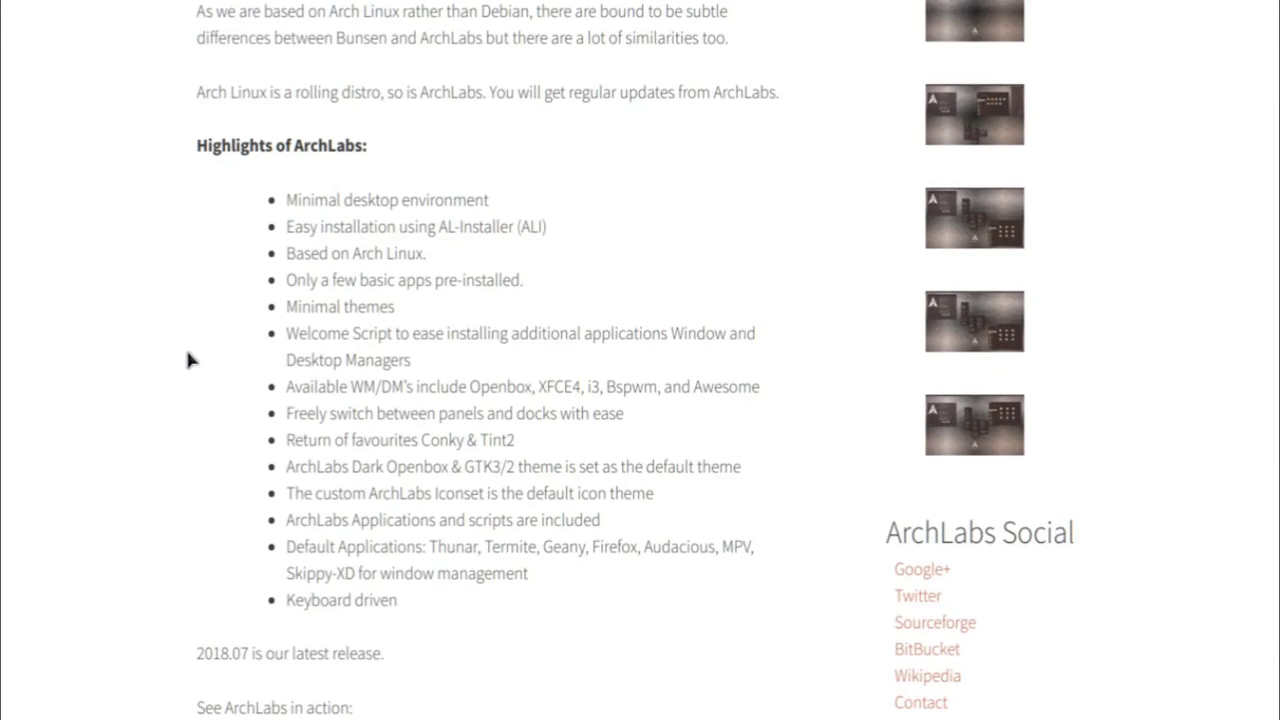
scroll(187, 360, up, 2)
scroll(189, 360, down, 2)
scroll(226, 279, down, 1)
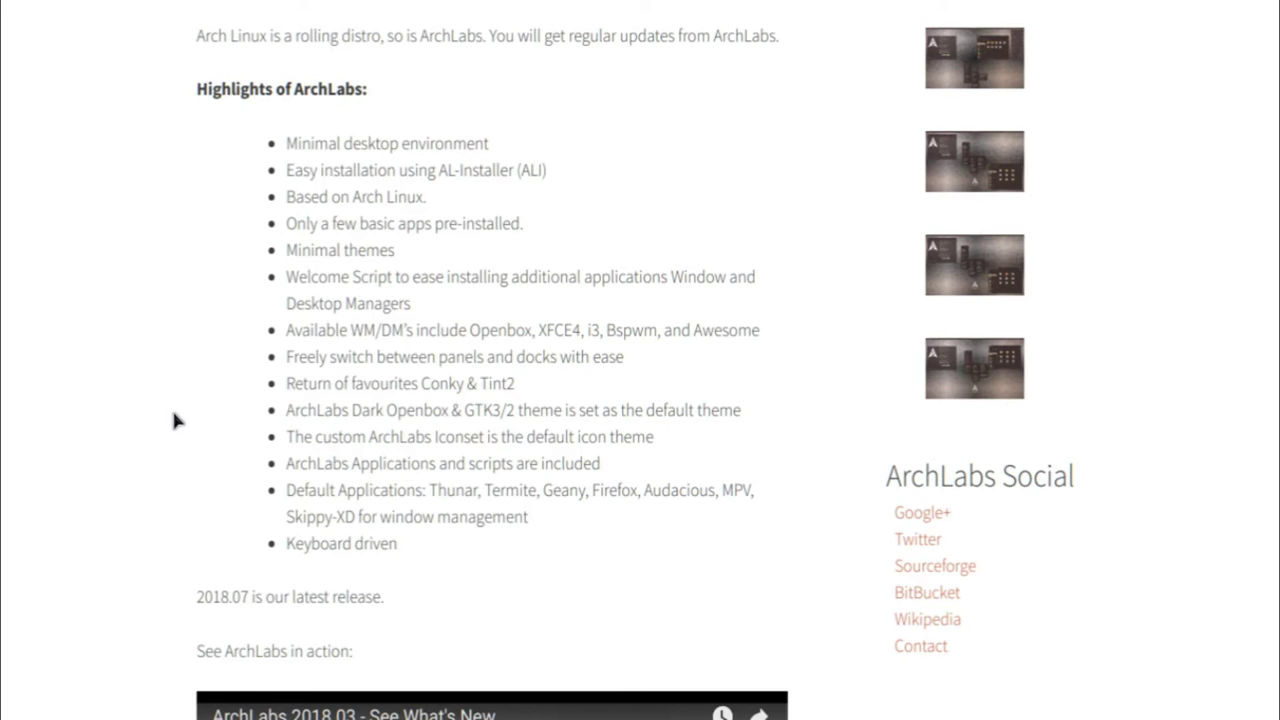
scroll(173, 414, down, 3)
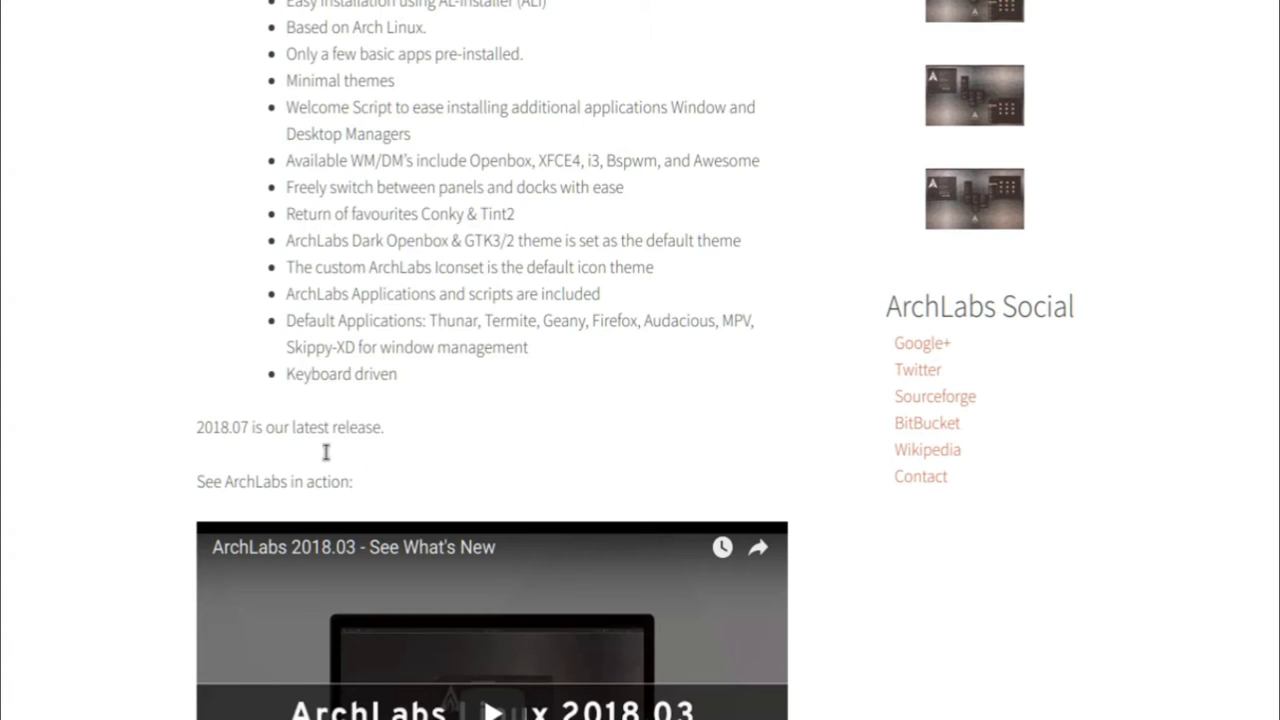
- Scroll the ArchLabs forum categories down to Other Distributions/OS
scroll(299, 452, up, 3)
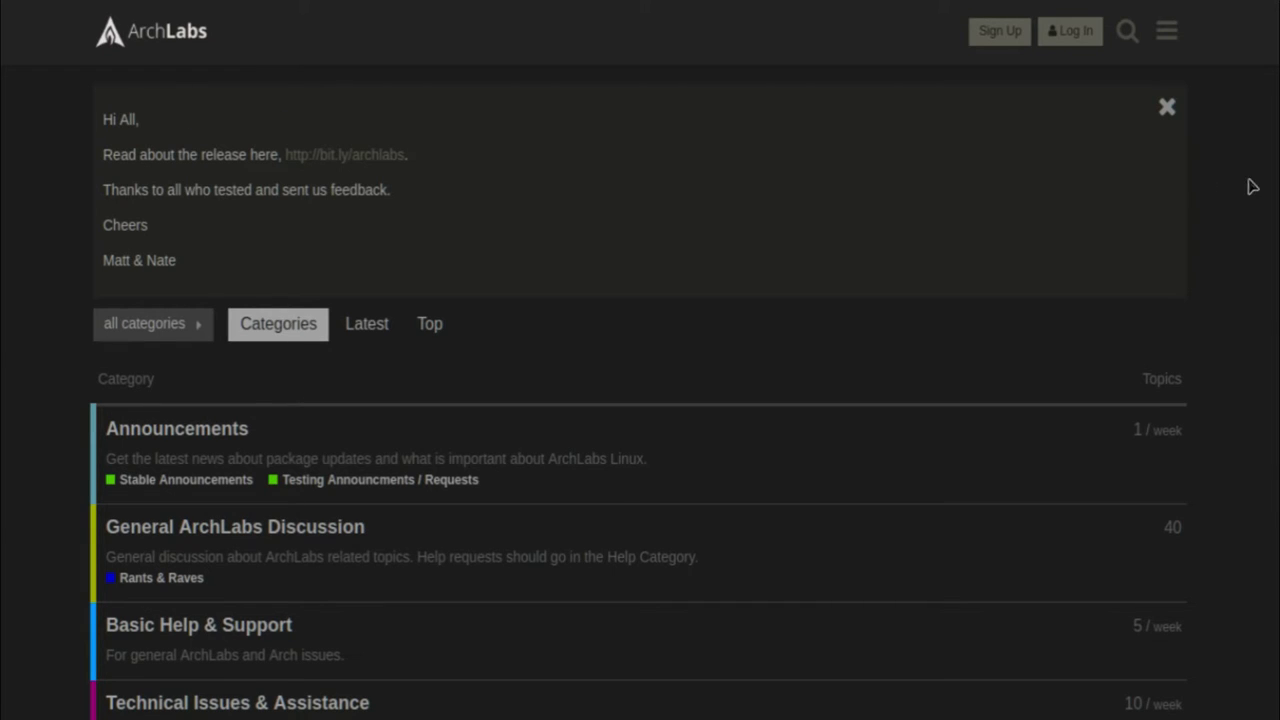
scroll(639, 397, down, 3)
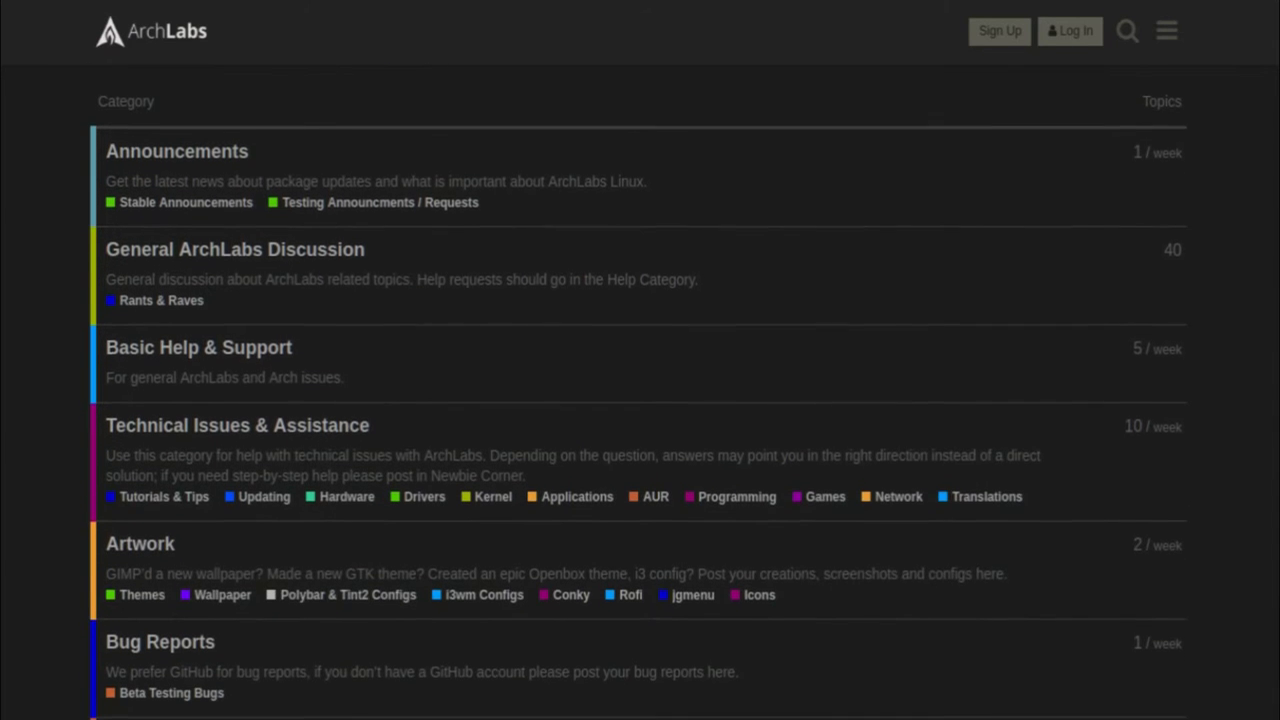
scroll(639, 397, down, 1)
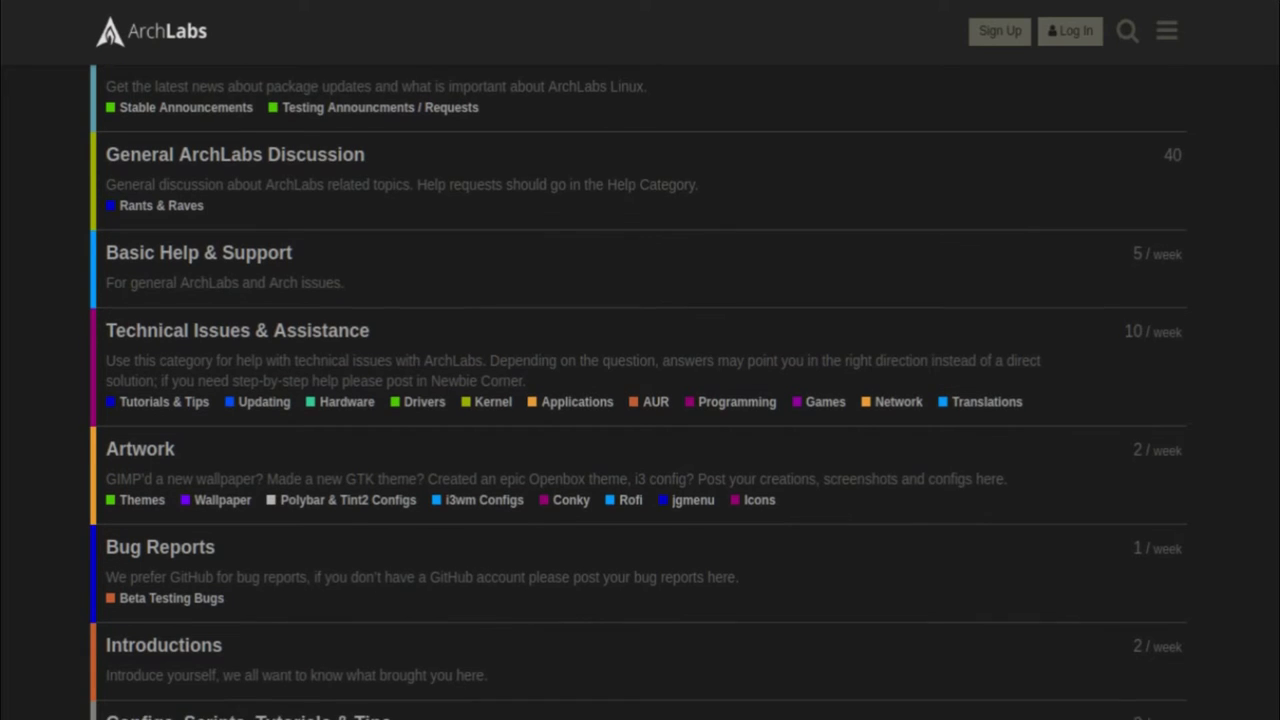
scroll(639, 397, down, 2)
scroll(639, 397, down, 3)
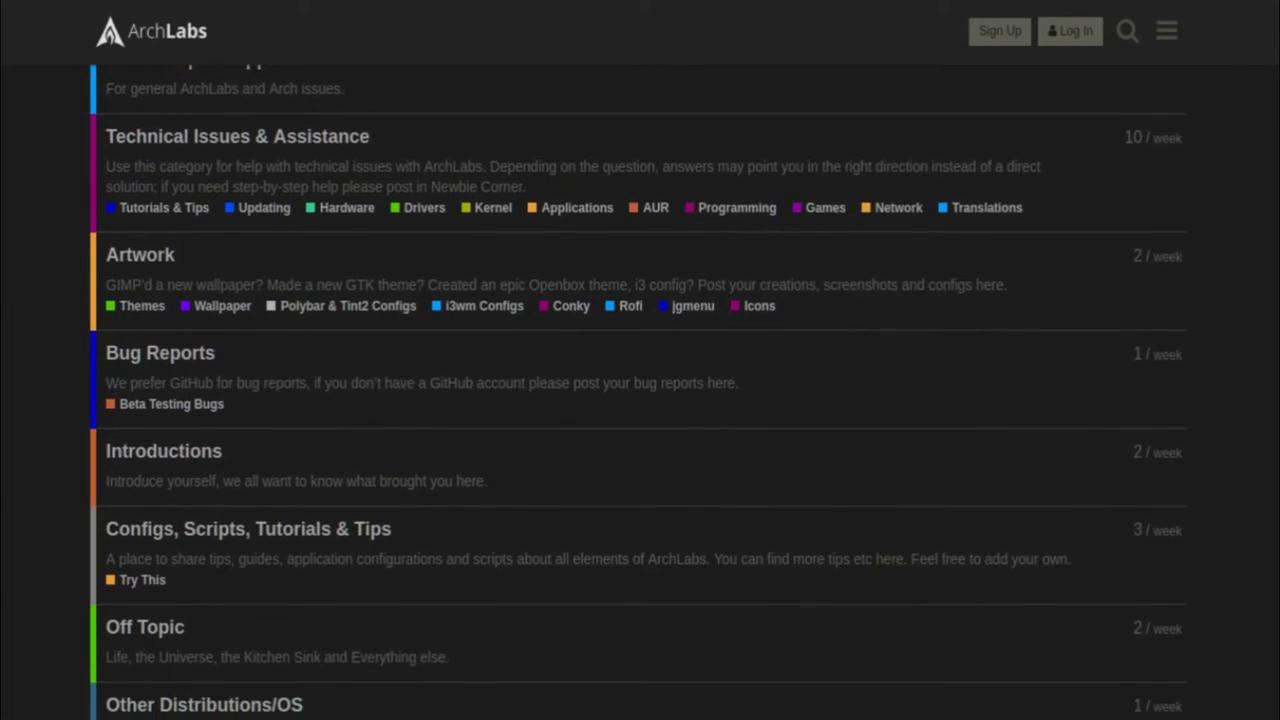
scroll(186, 251, down, 2)
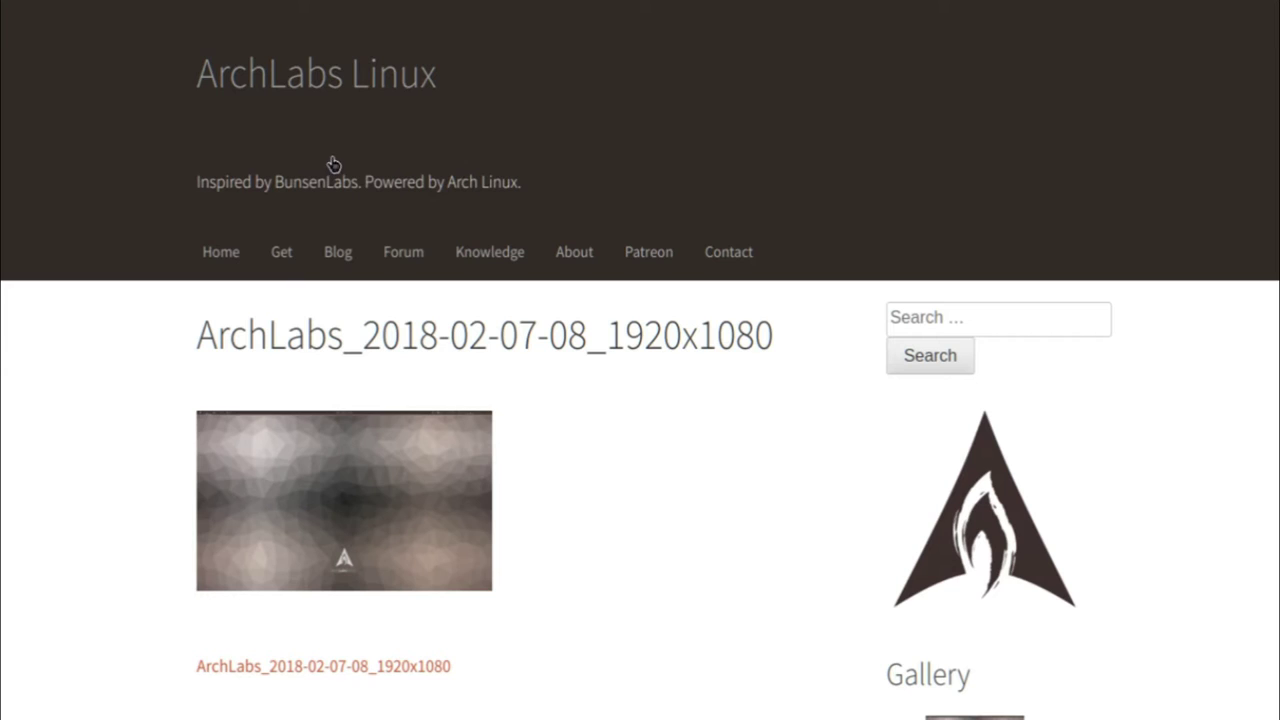
- Leave the wallpaper page for the Get ArchLabs page with its 2018.07 Sourceforge and torrent downloads
click(221, 252)
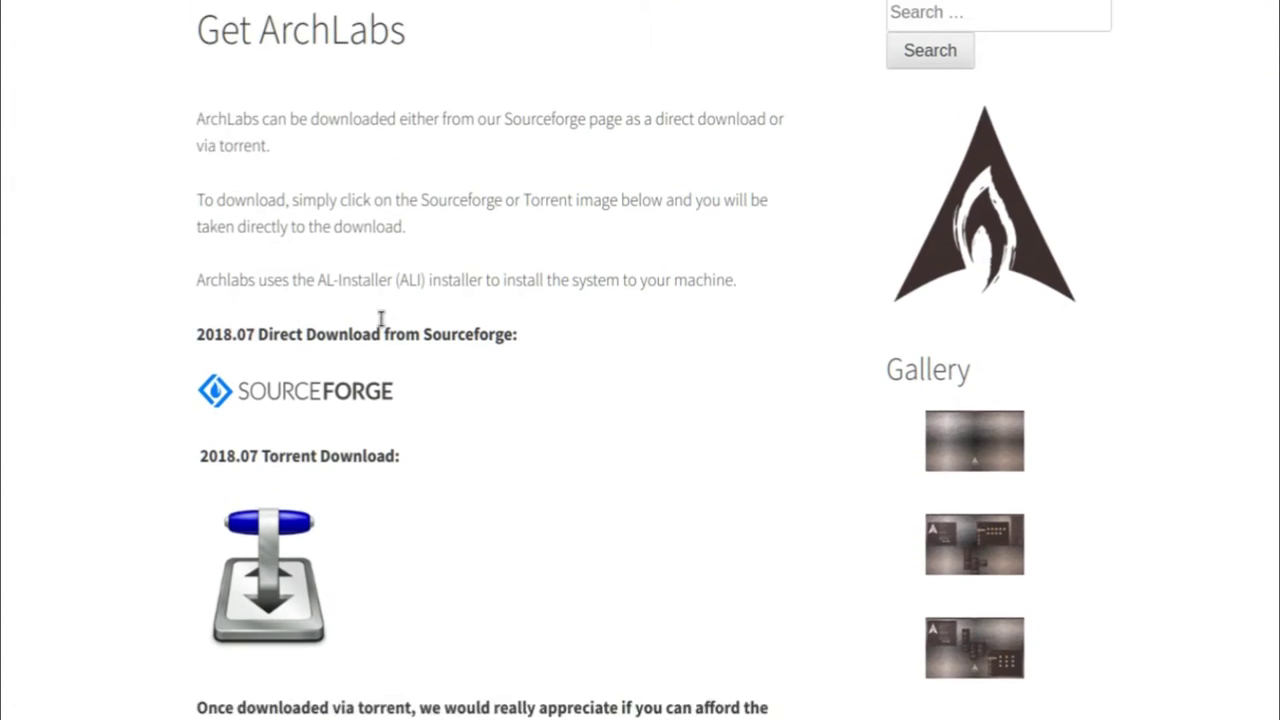
scroll(507, 454, up, 3)
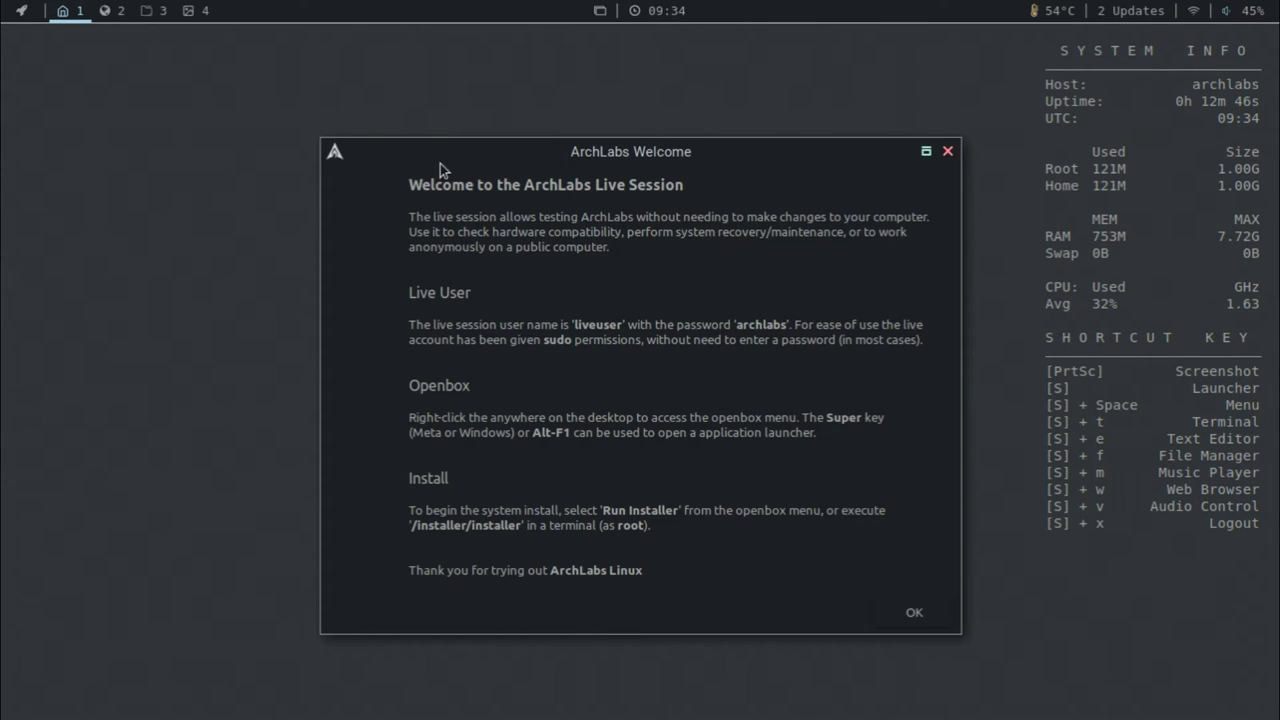
- Close the ArchLabs Welcome dialog, then bring up and dismiss the desktop root menu
click(947, 151)
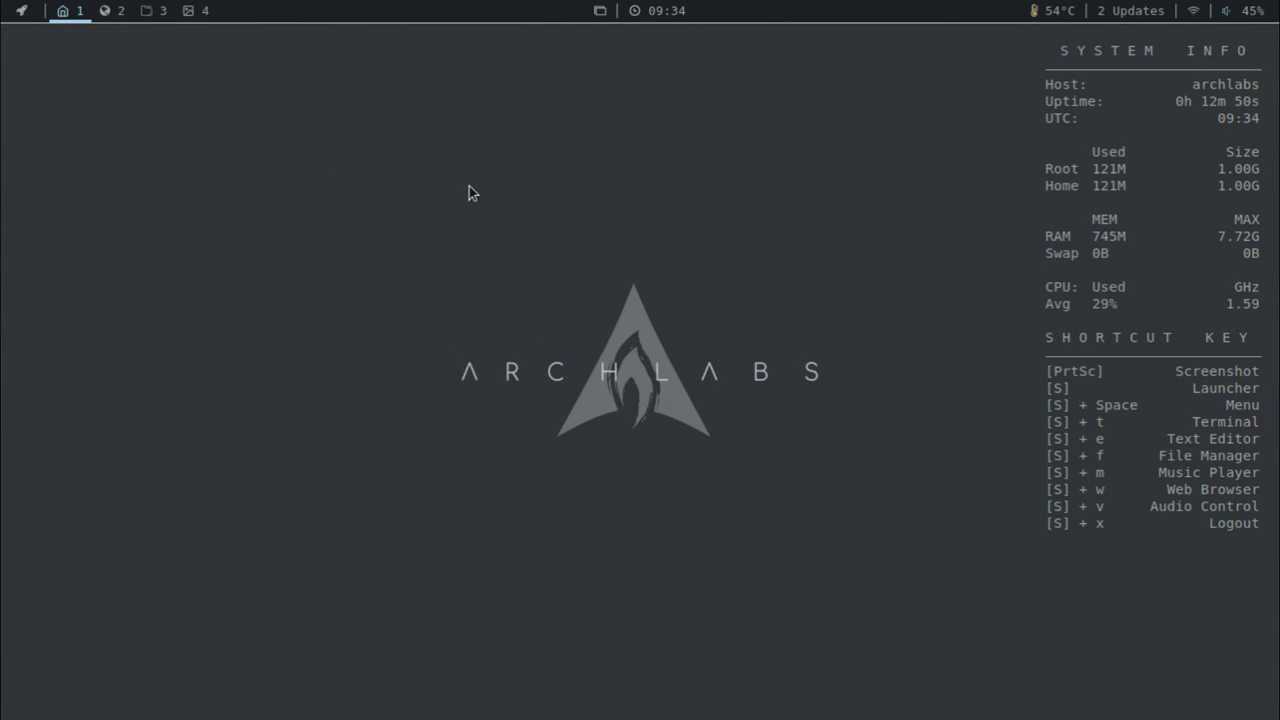
right_click(457, 180)
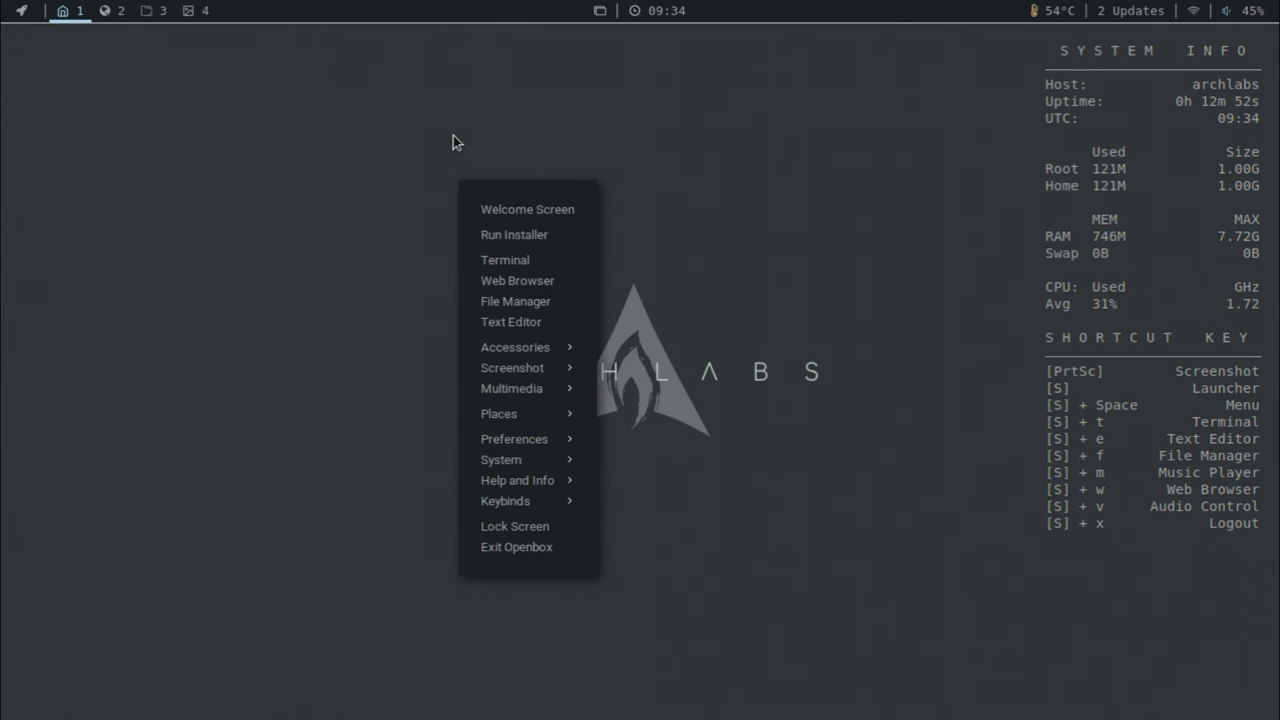
click(454, 132)
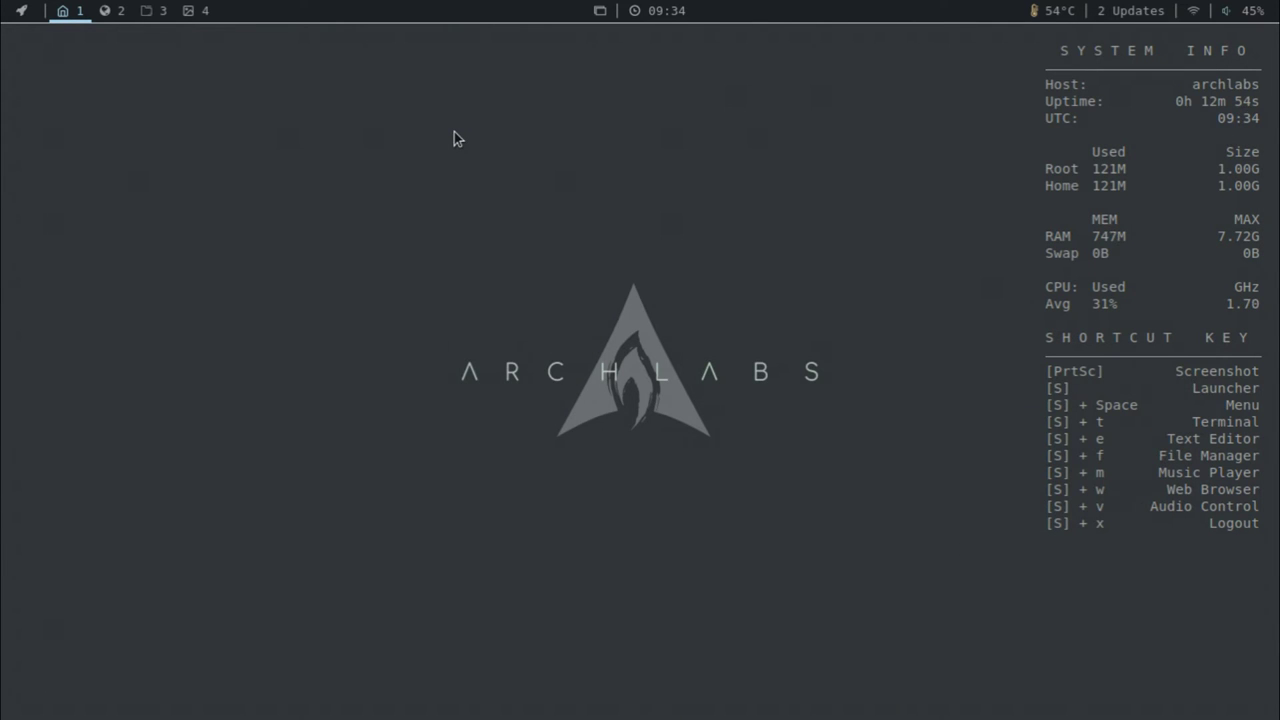
- Open a termite terminal with Super+T, check its wm and term summary lines, then close it
key(super+t)
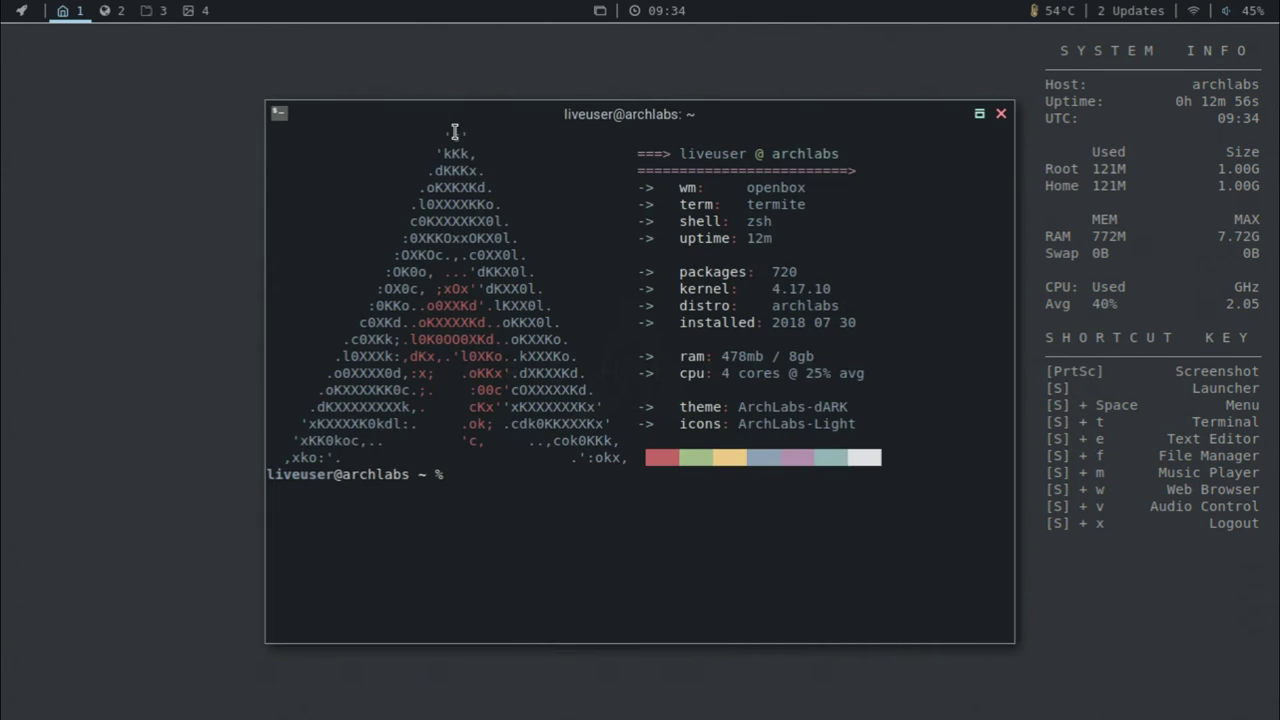
drag(457, 114, 376, 121)
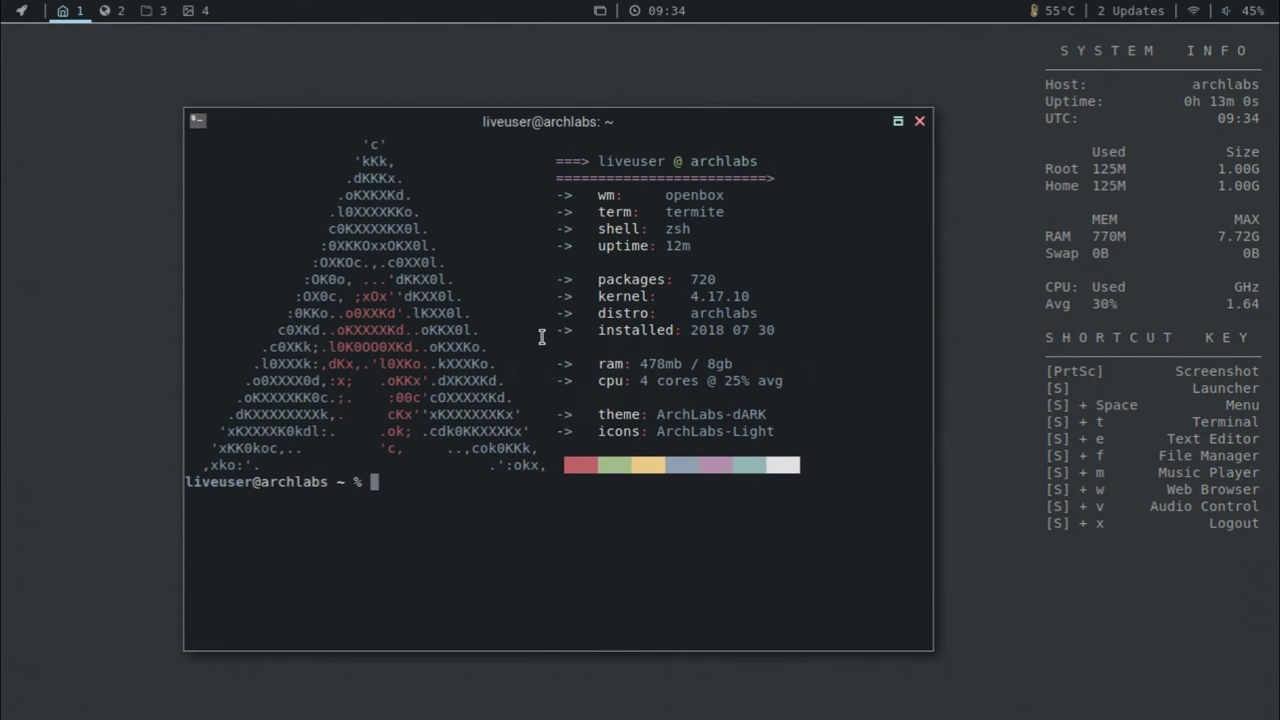
drag(666, 193, 740, 212)
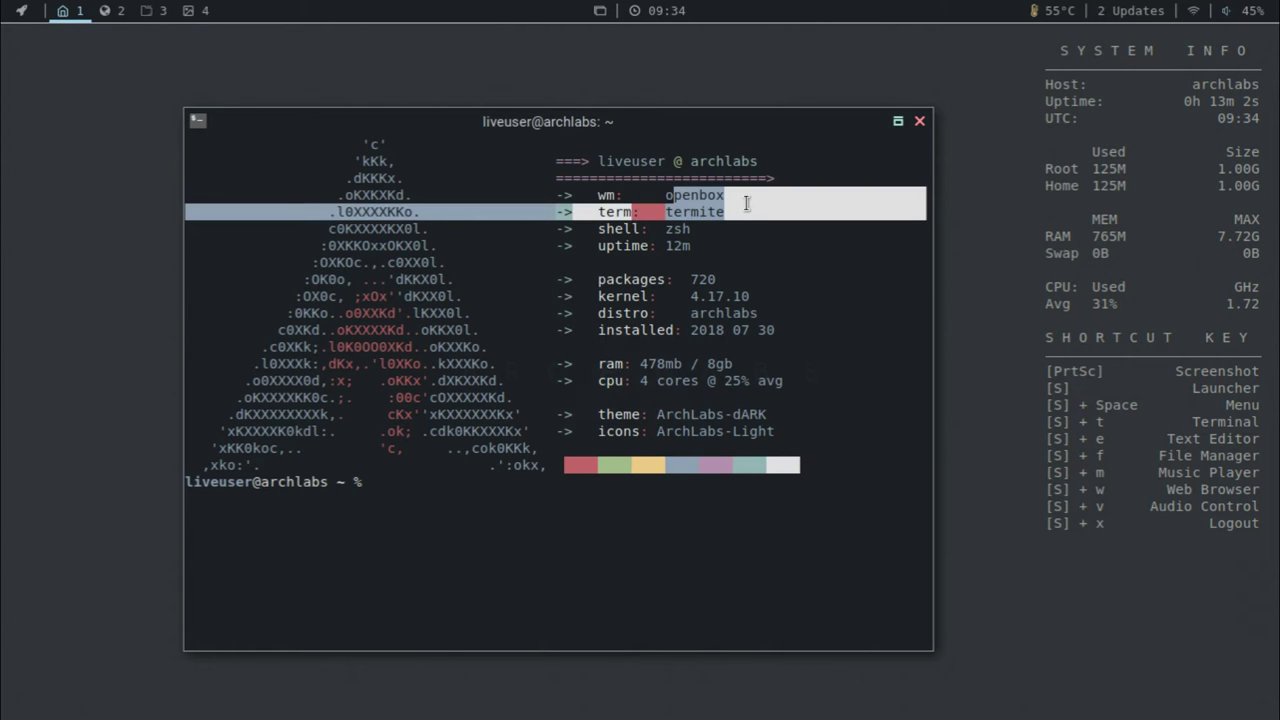
click(747, 200)
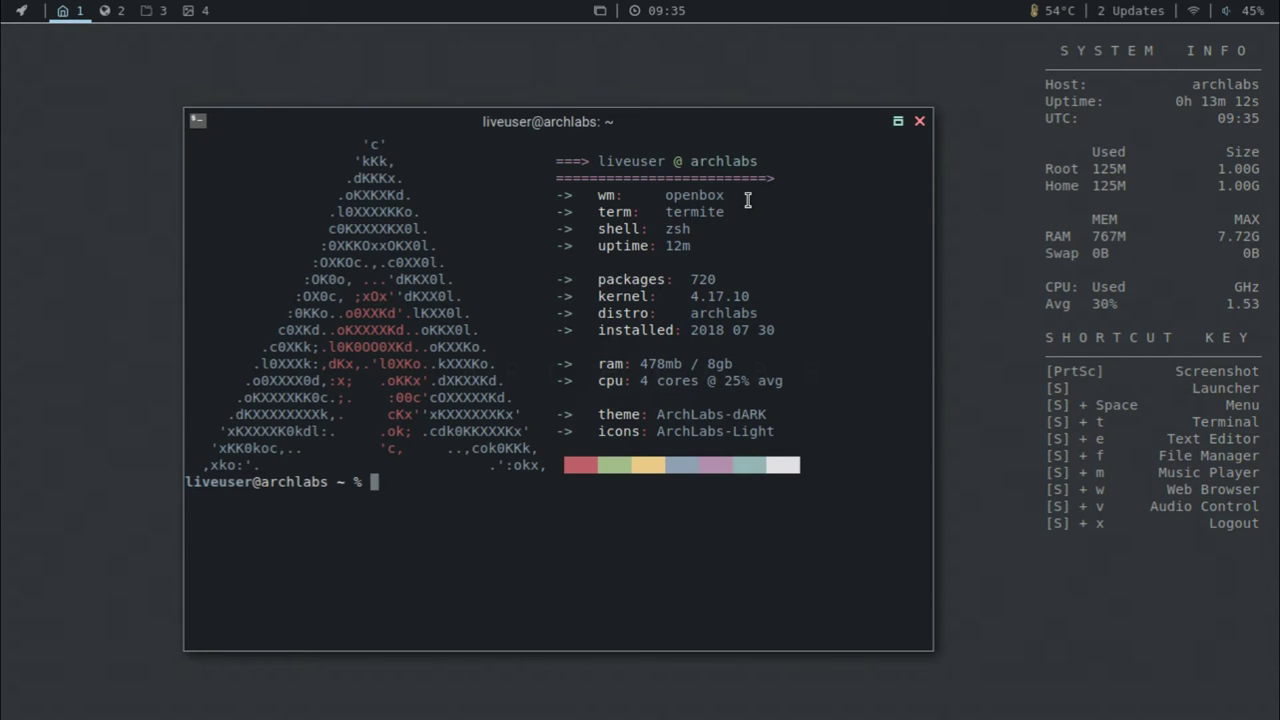
click(920, 121)
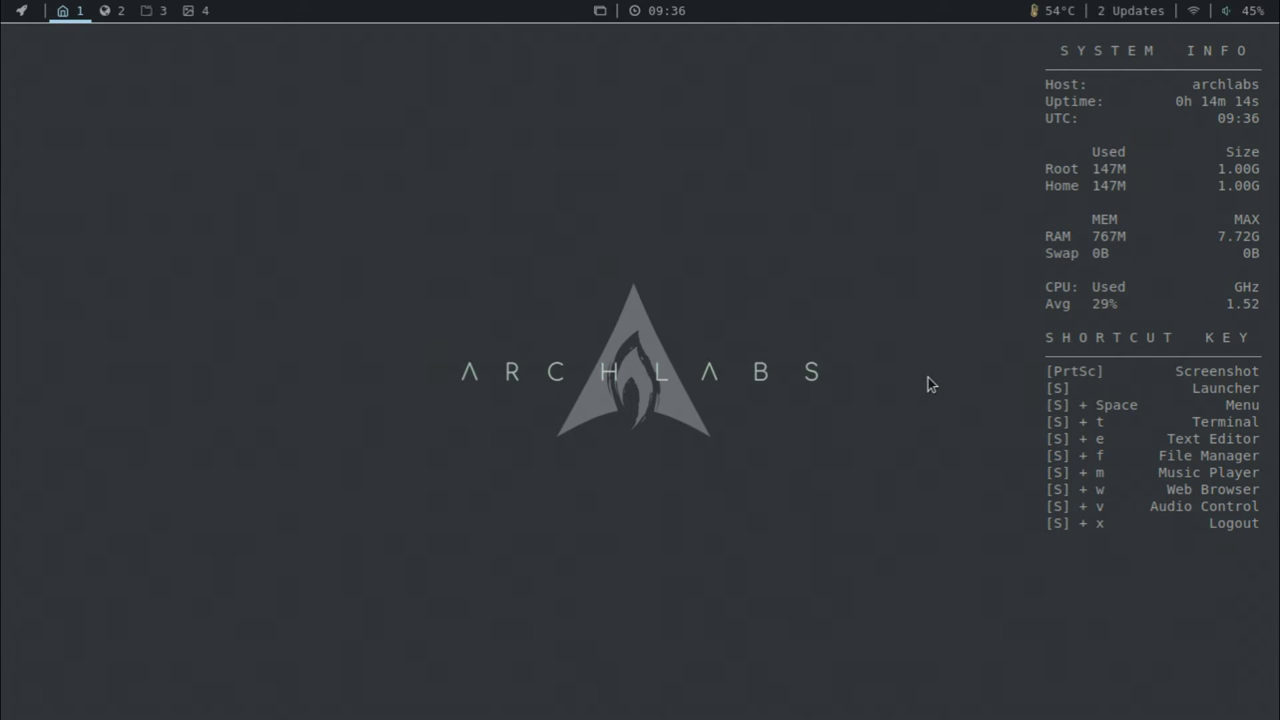
key(super)
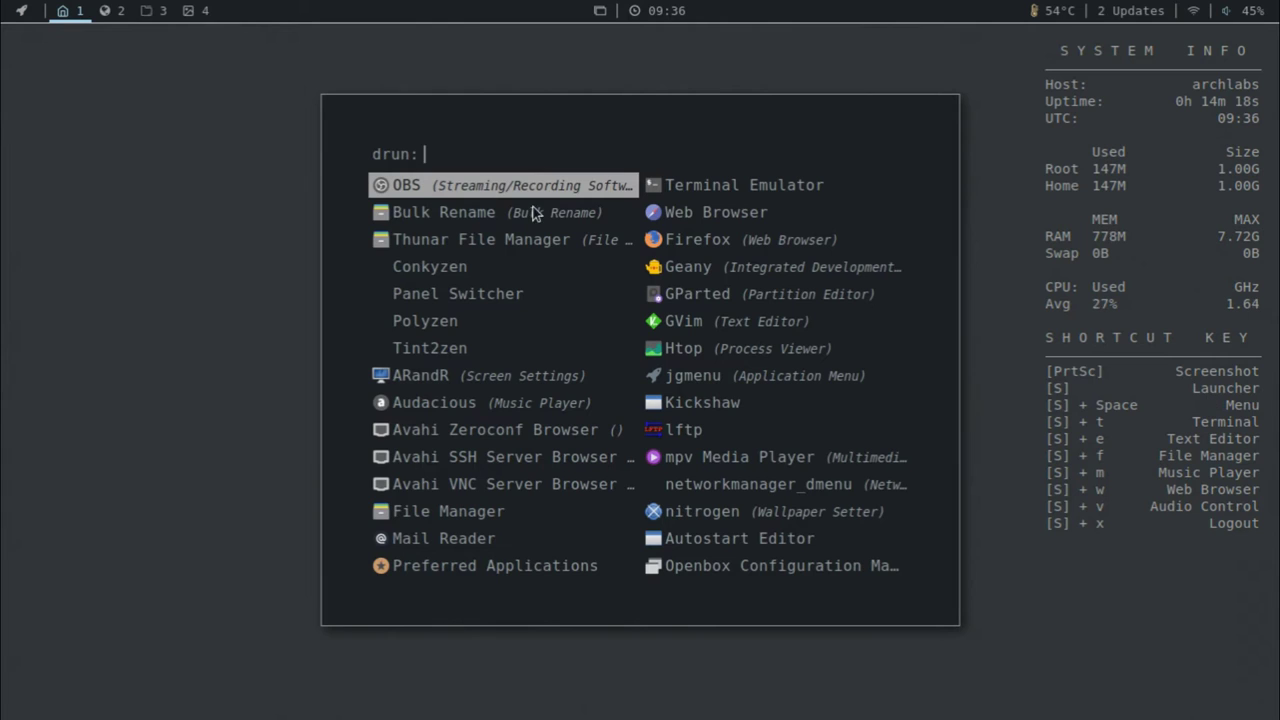
click(180, 352)
key(super)
text(obs)
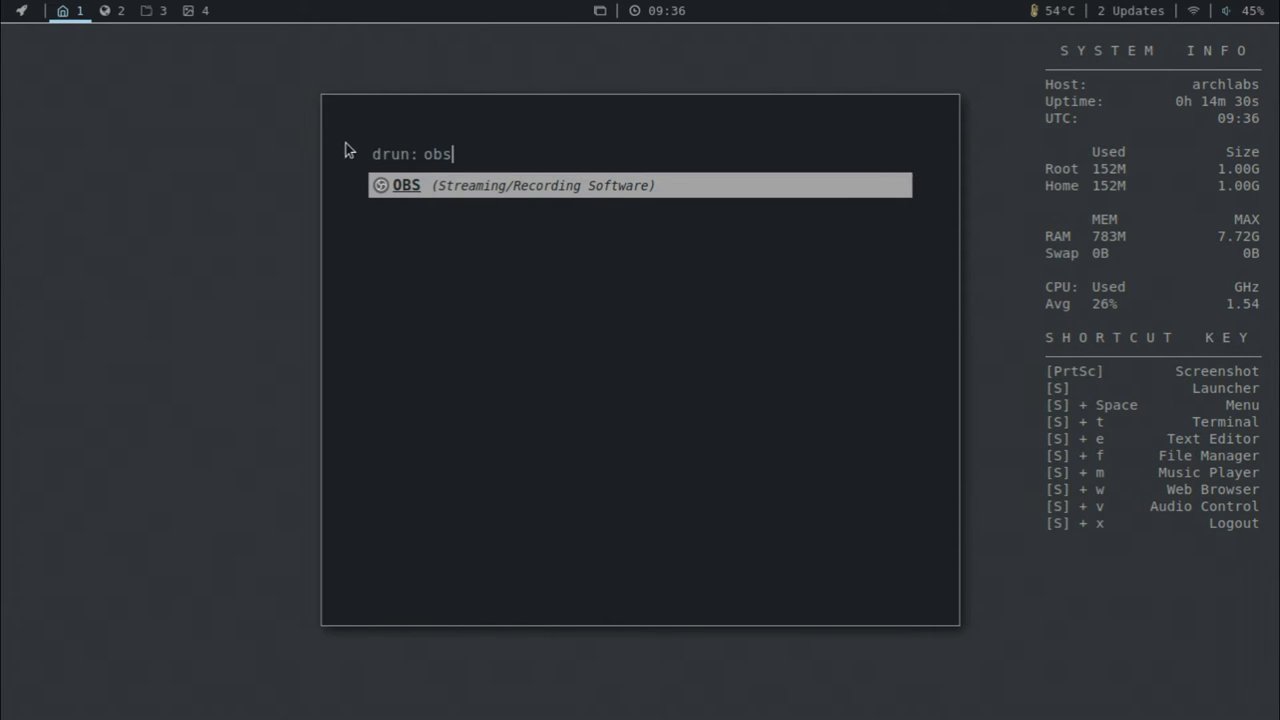
key(BackSpace)
key(BackSpace)
key(BackSpace)
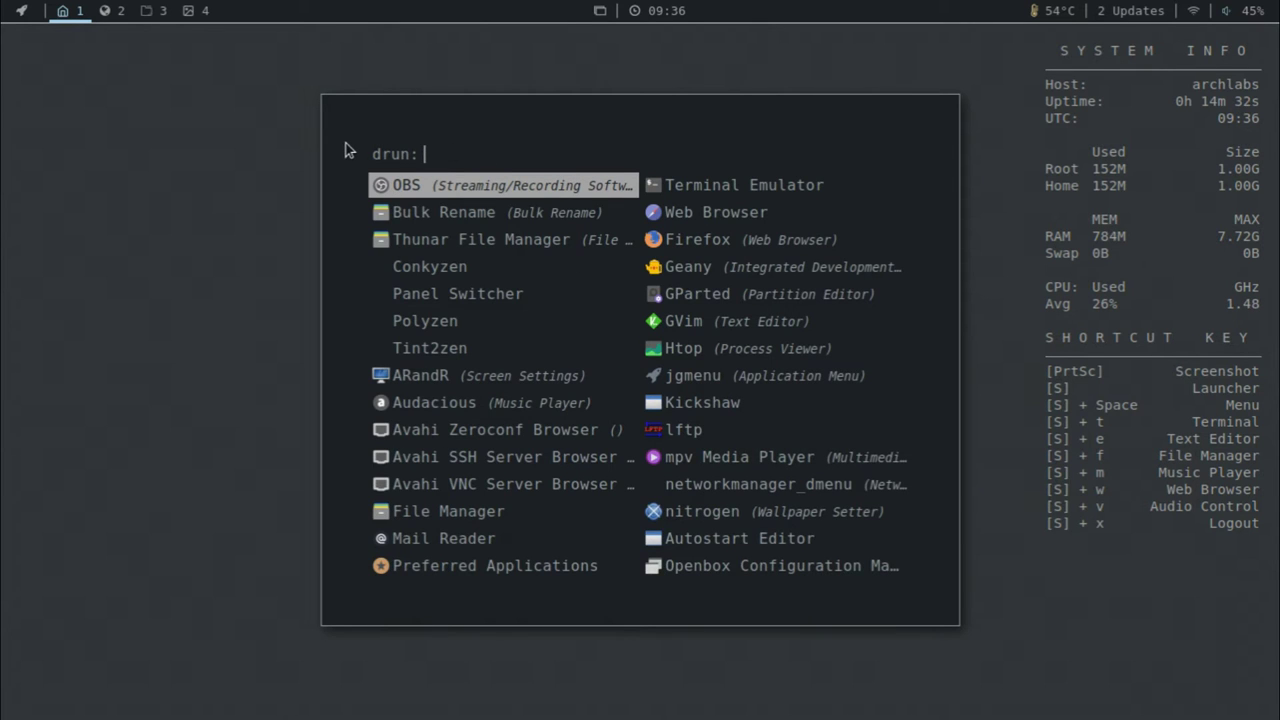
text(firef)
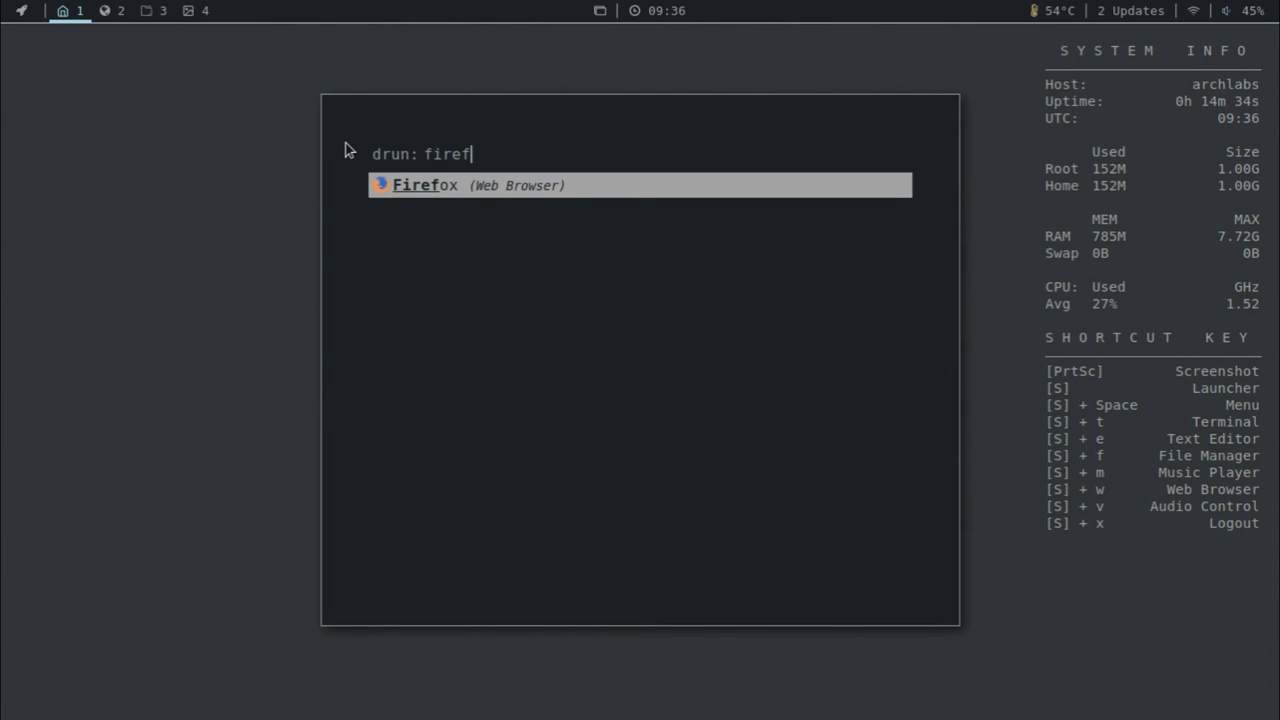
key(BackSpace)
key(BackSpace)
key(BackSpace)
key(BackSpace)
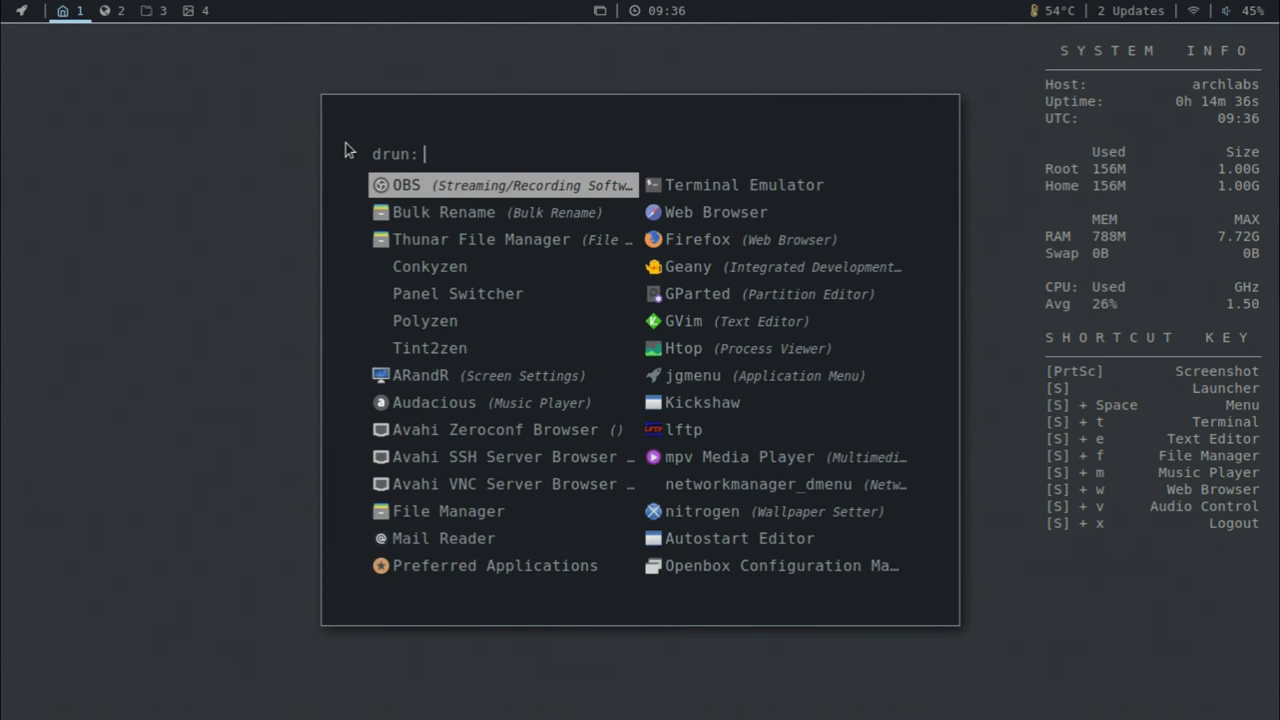
text(displau)
key(BackSpace)
text(u)
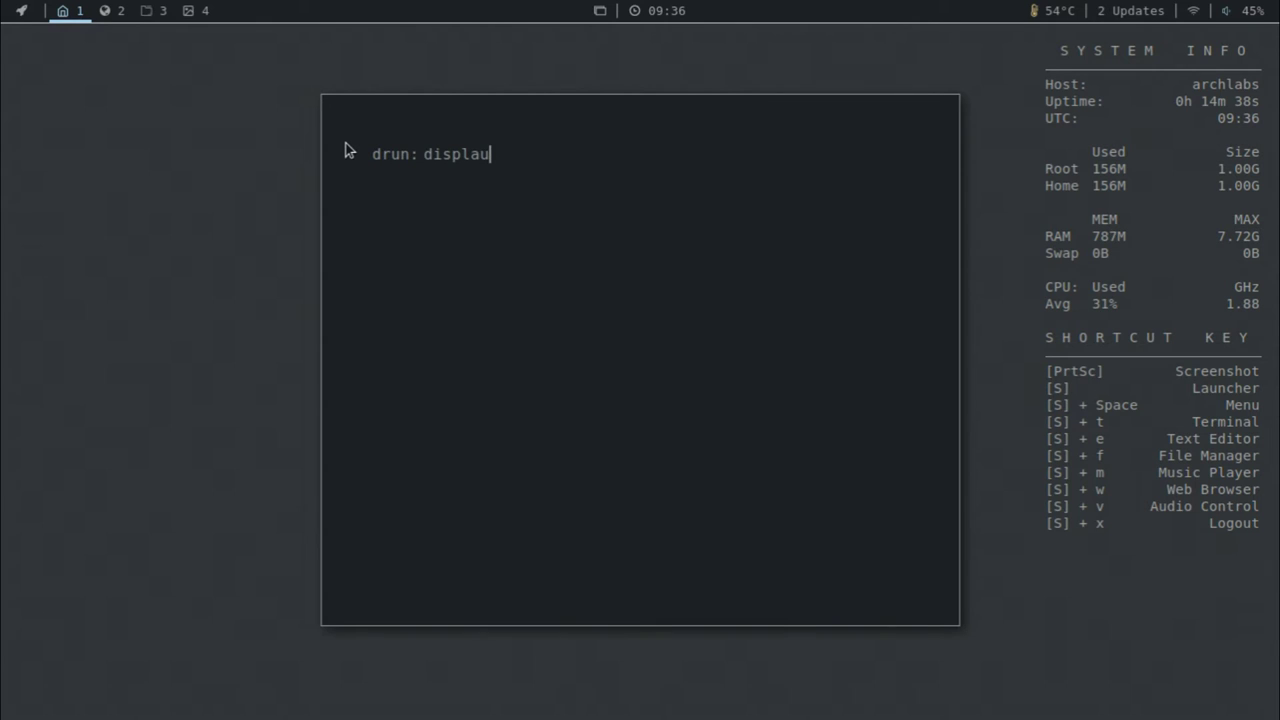
key(BackSpace)
text(y)
key(BackSpace)
key(BackSpace)
key(BackSpace)
key(BackSpace)
key(BackSpace)
key(BackSpace)
key(BackSpace)
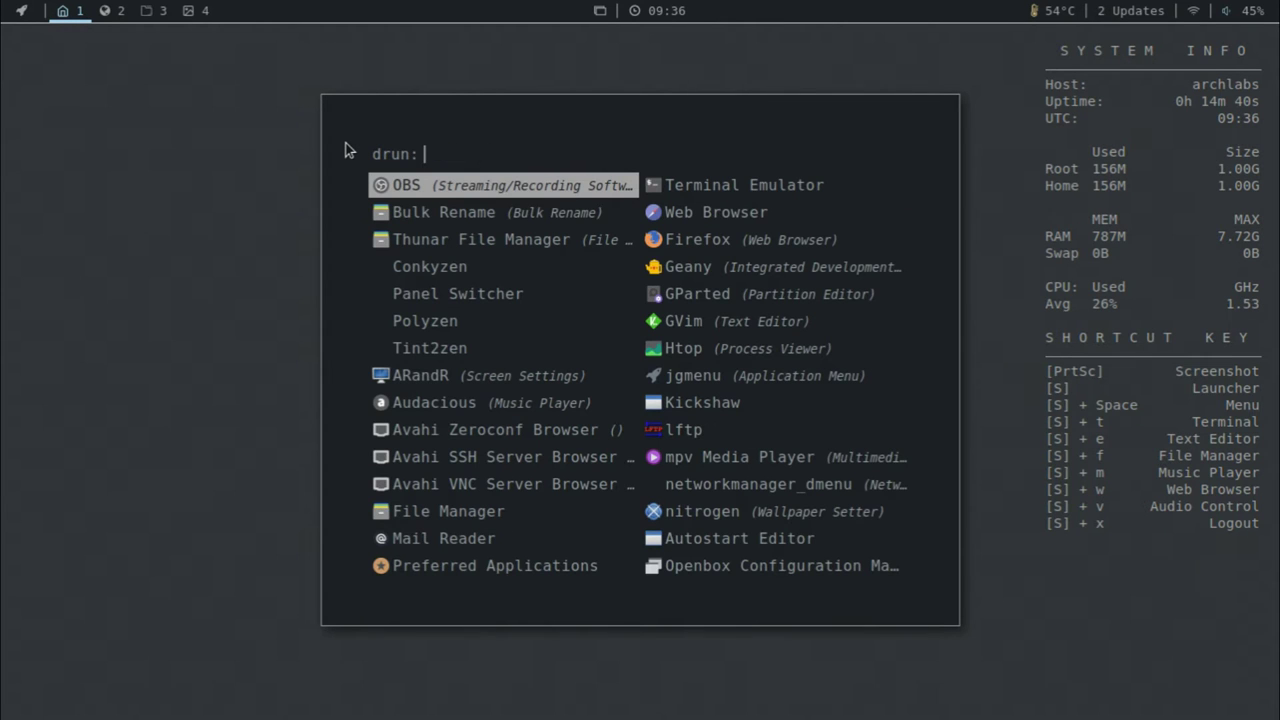
key(Escape)
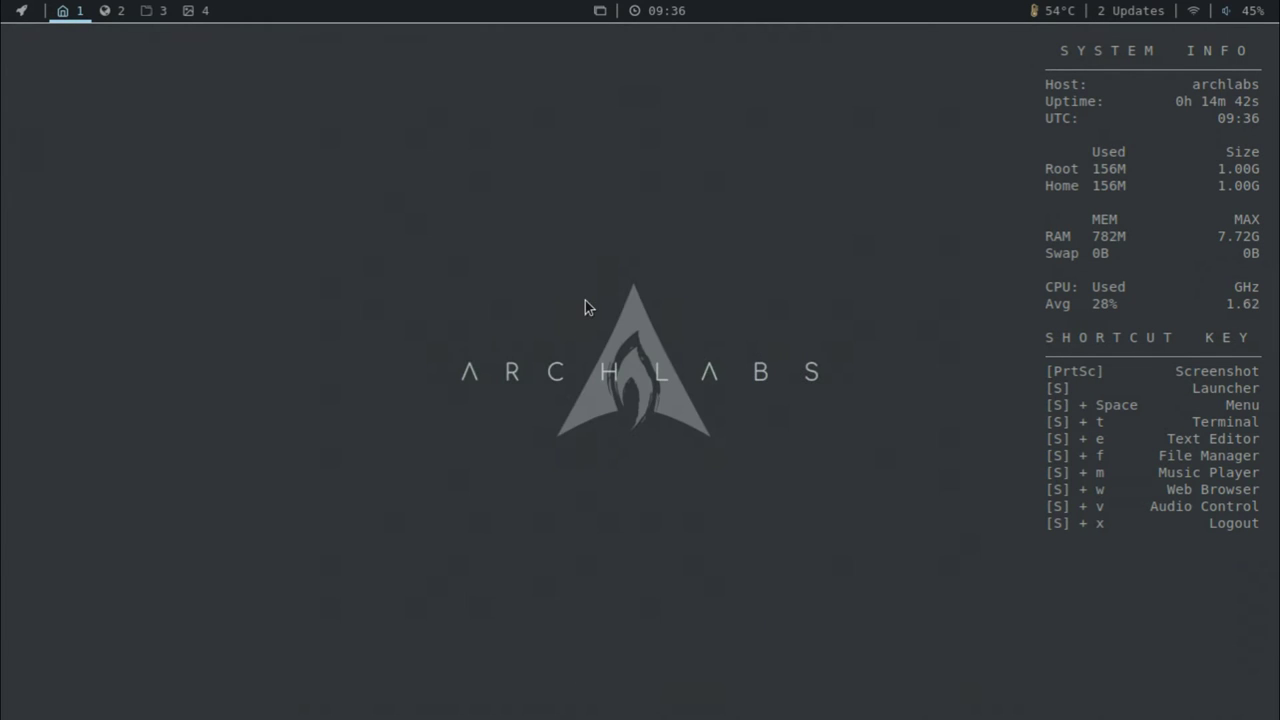
right_click(585, 306)
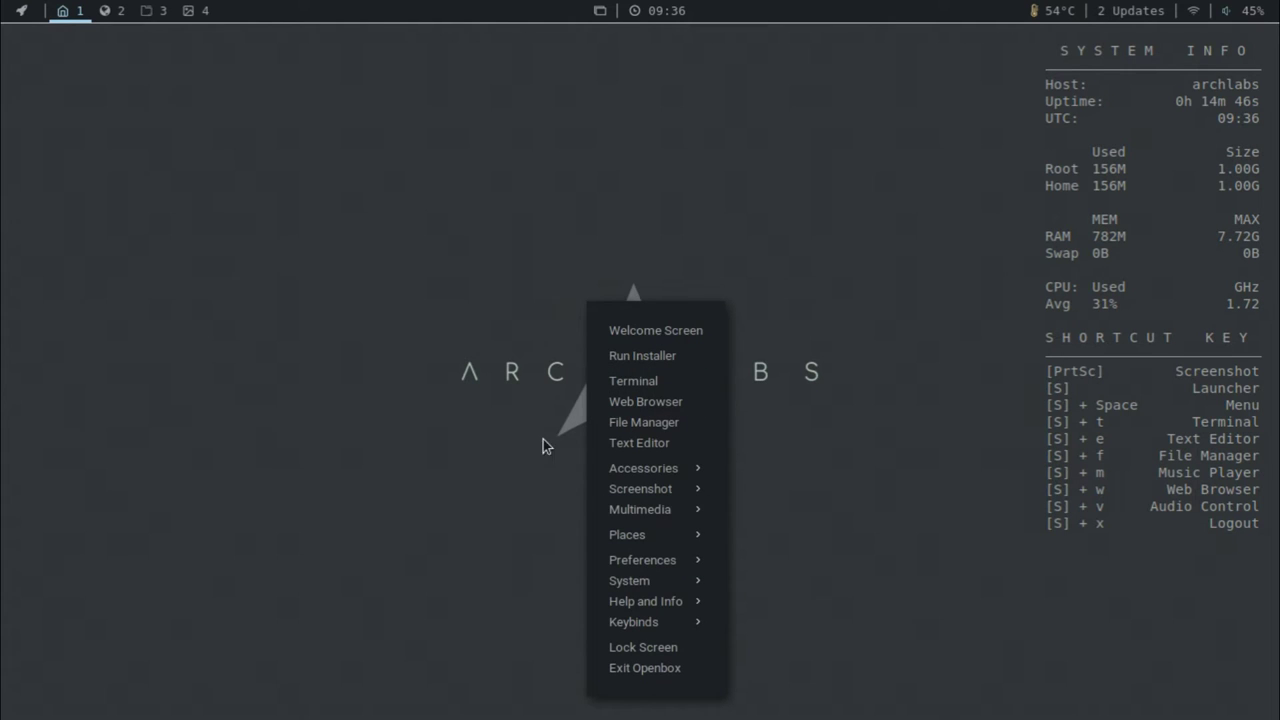
right_click(406, 178)
click(360, 75)
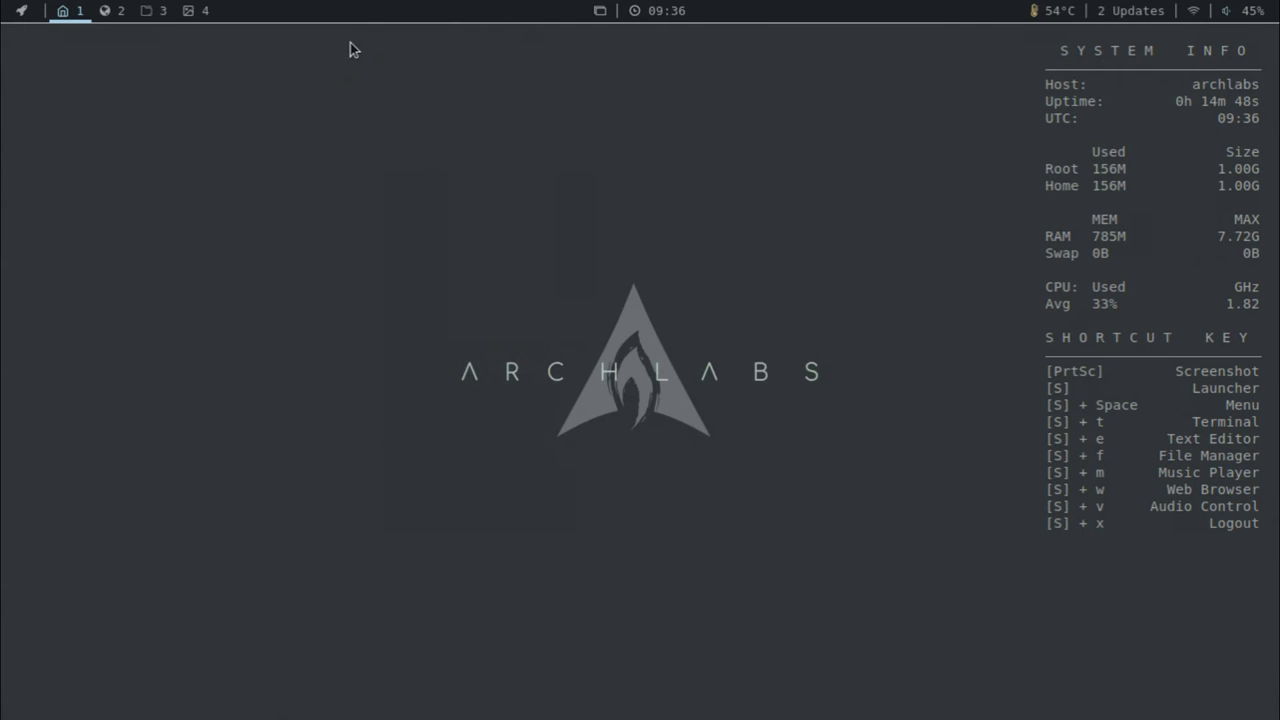
right_click(358, 55)
click(797, 247)
key(super+t)
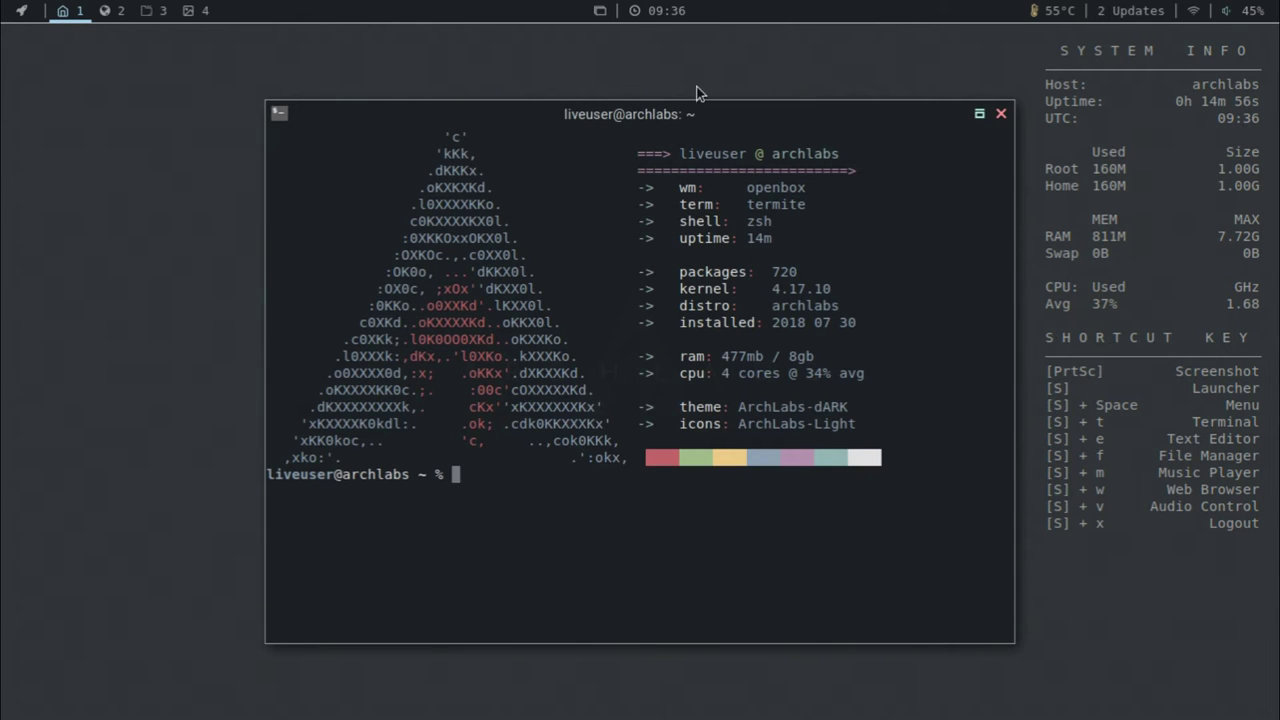
drag(712, 116, 629, 114)
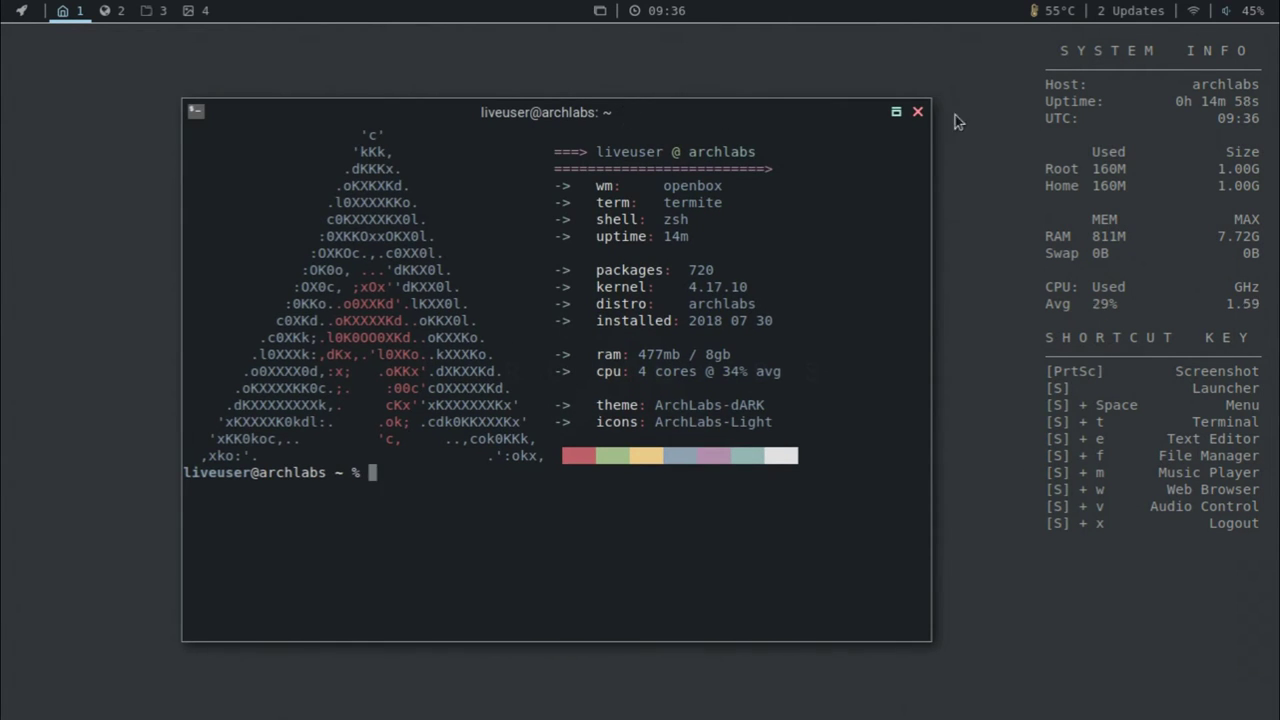
click(920, 114)
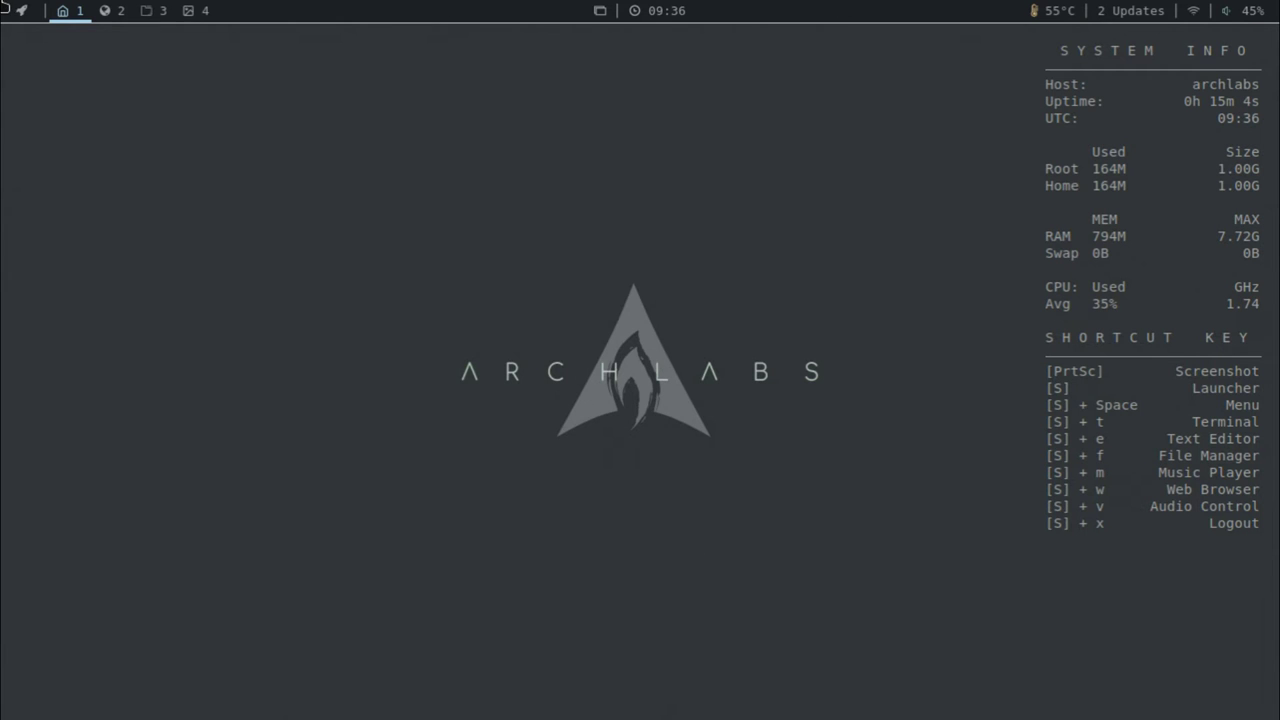
- Switch to workspaces 2 and 3, return to workspace 1, and open the rocket launcher menu
click(105, 10)
click(156, 10)
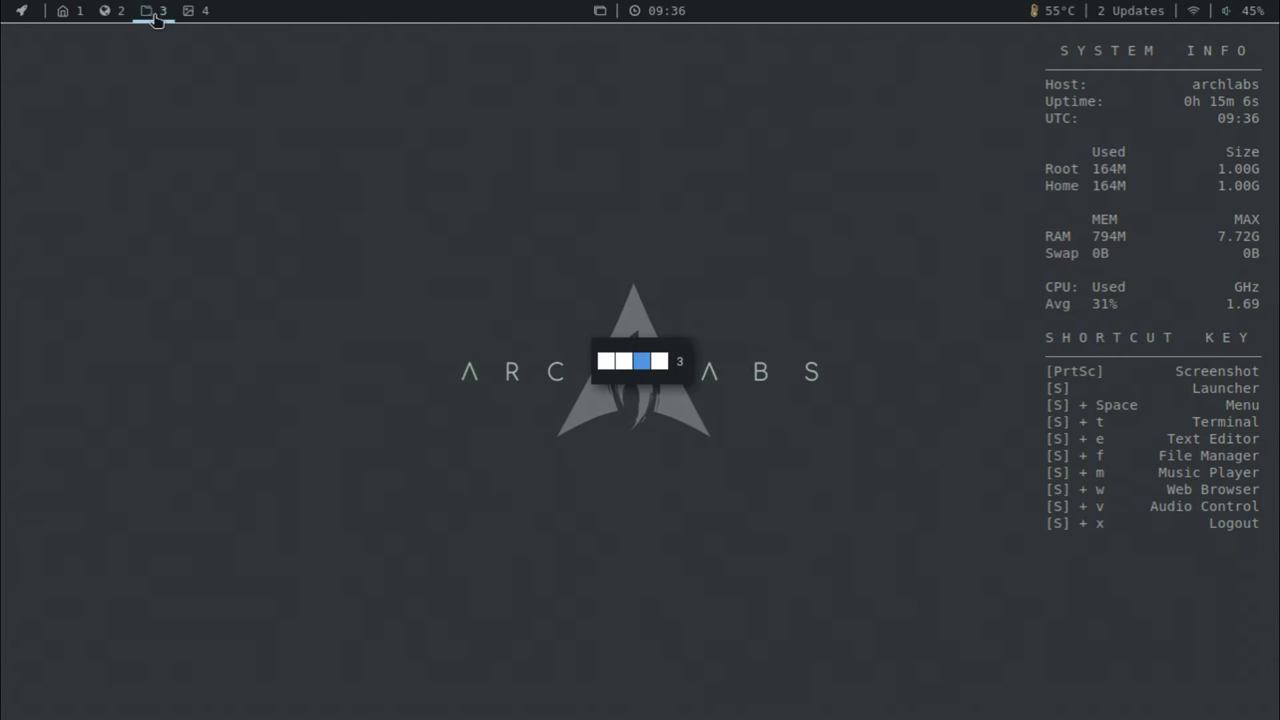
click(79, 12)
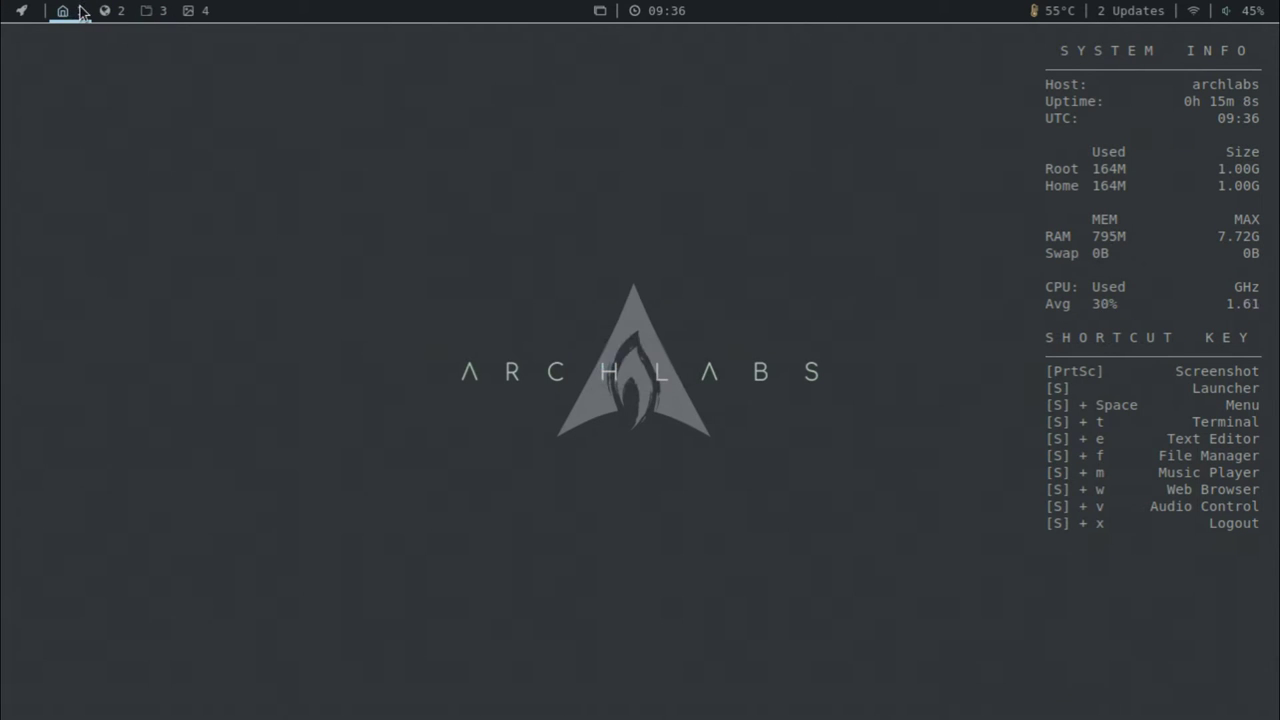
scroll(86, 14, down, 2)
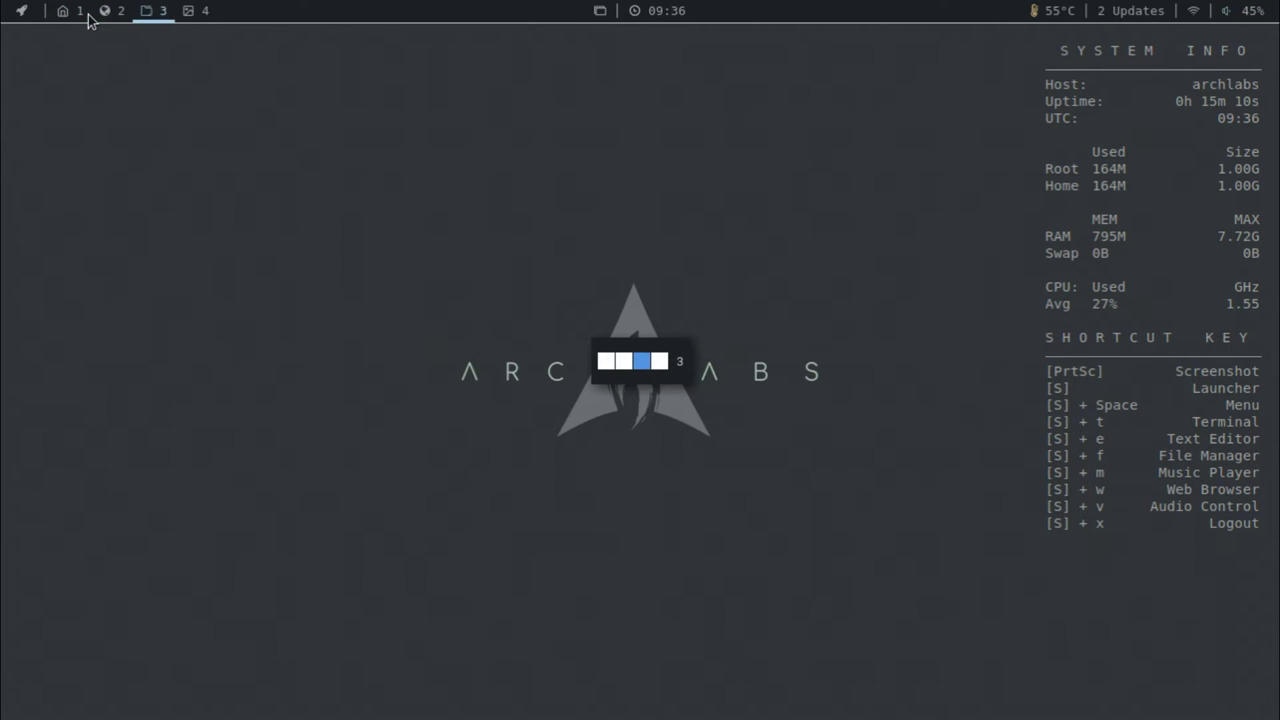
scroll(88, 16, up, 2)
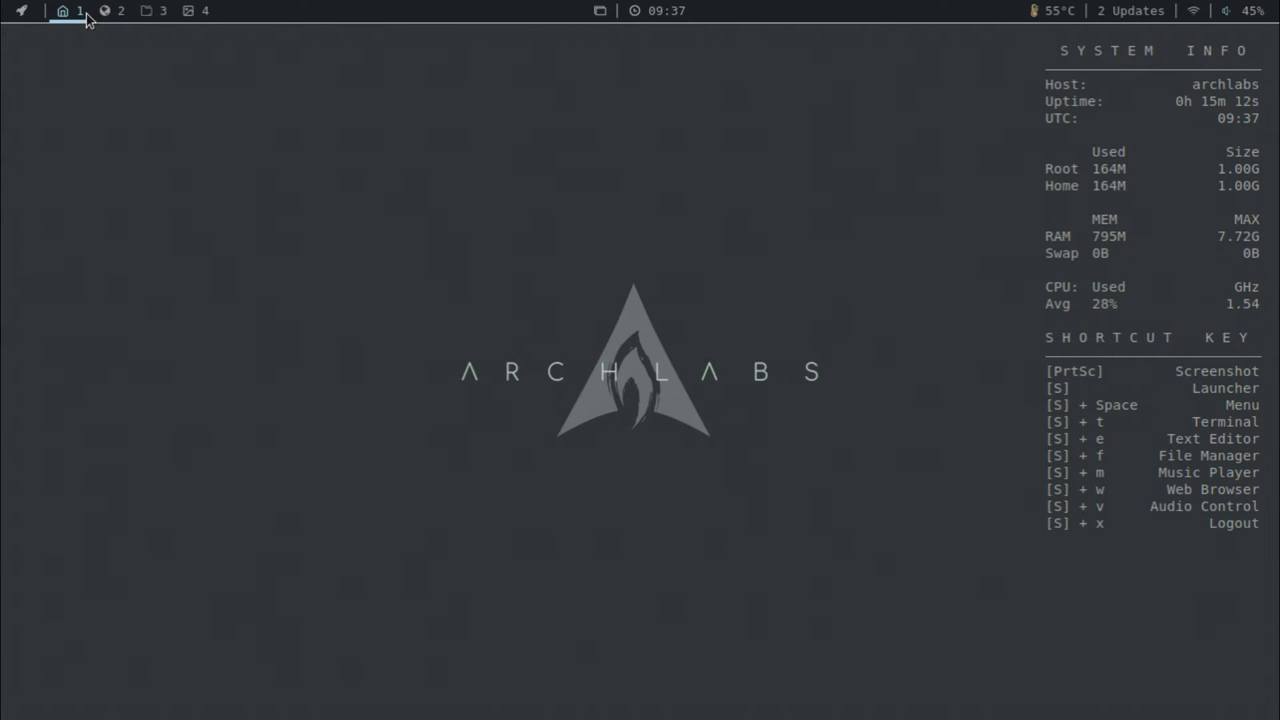
click(20, 11)
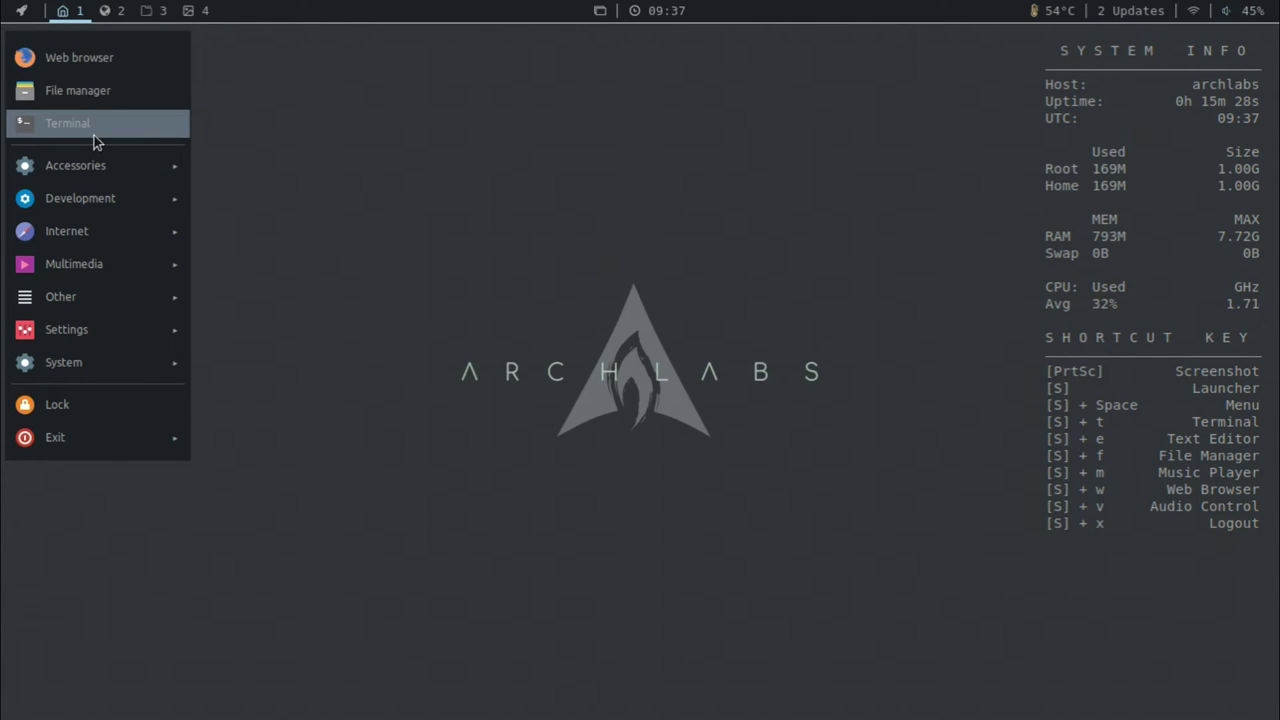
- Browse the launcher's Accessories, Other, Settings and Internet submenus, then dismiss it on the empty desktop
mouse_move(78, 162)
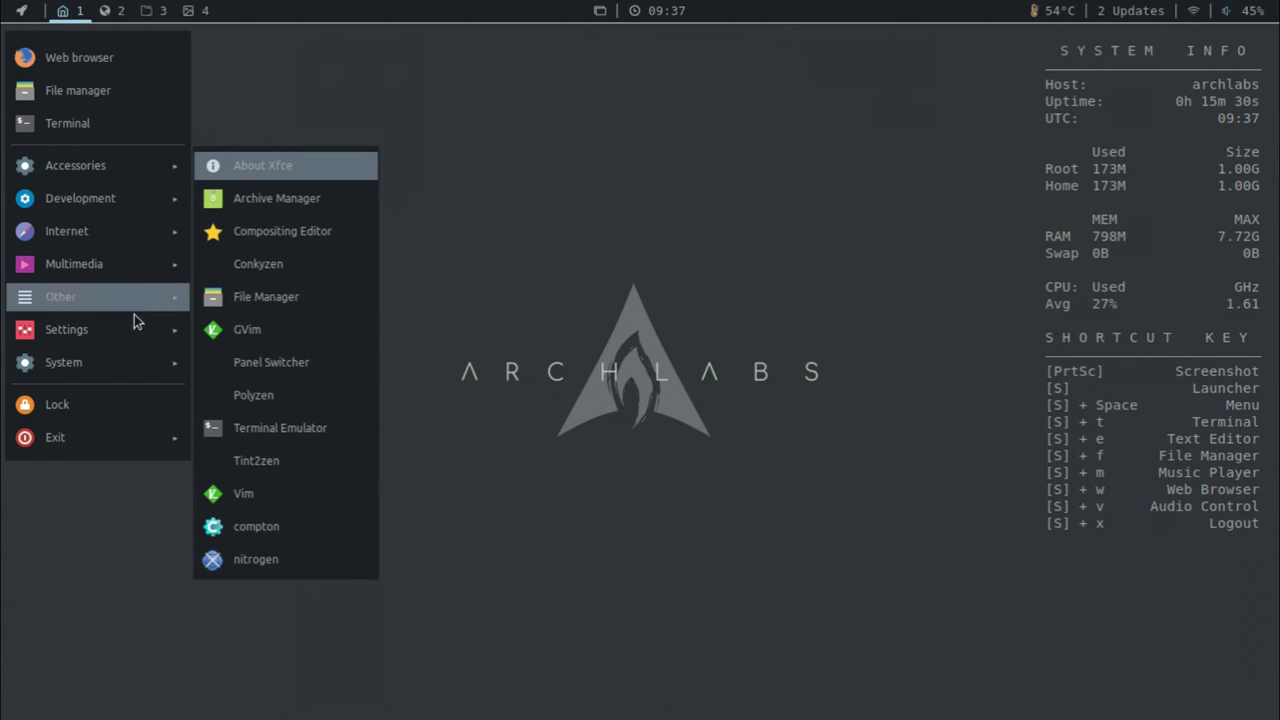
mouse_move(113, 230)
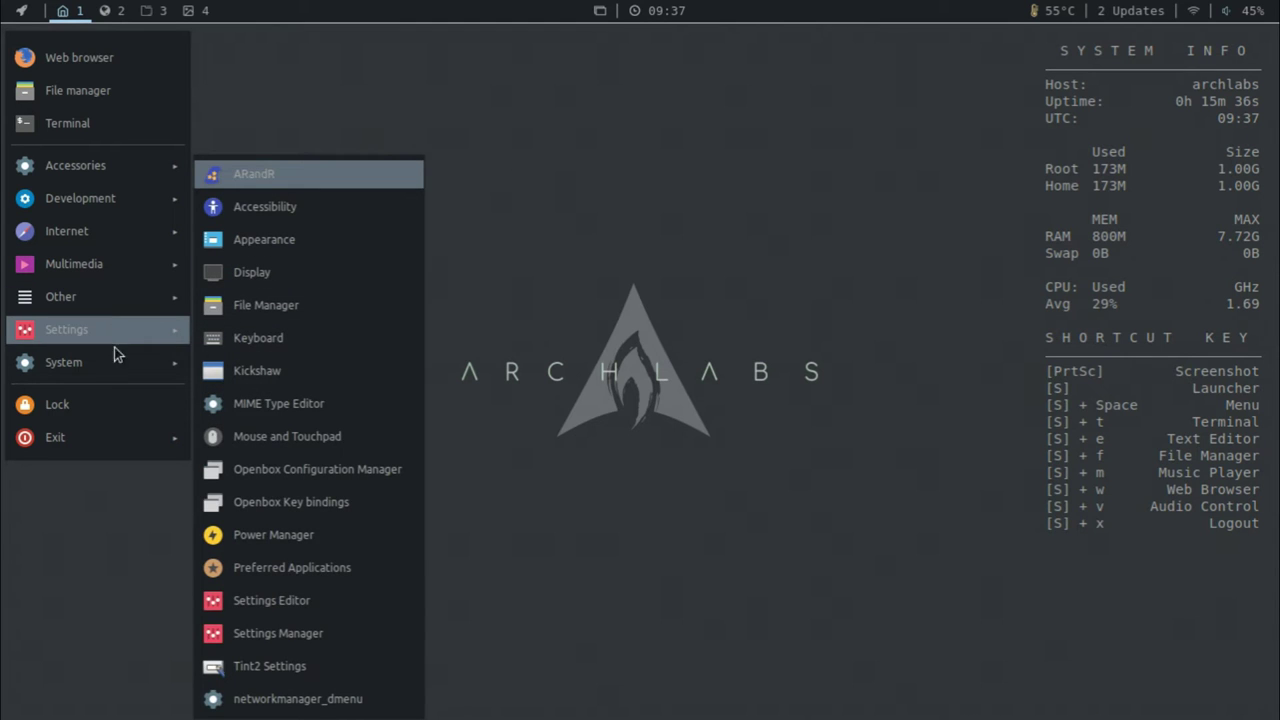
mouse_move(116, 366)
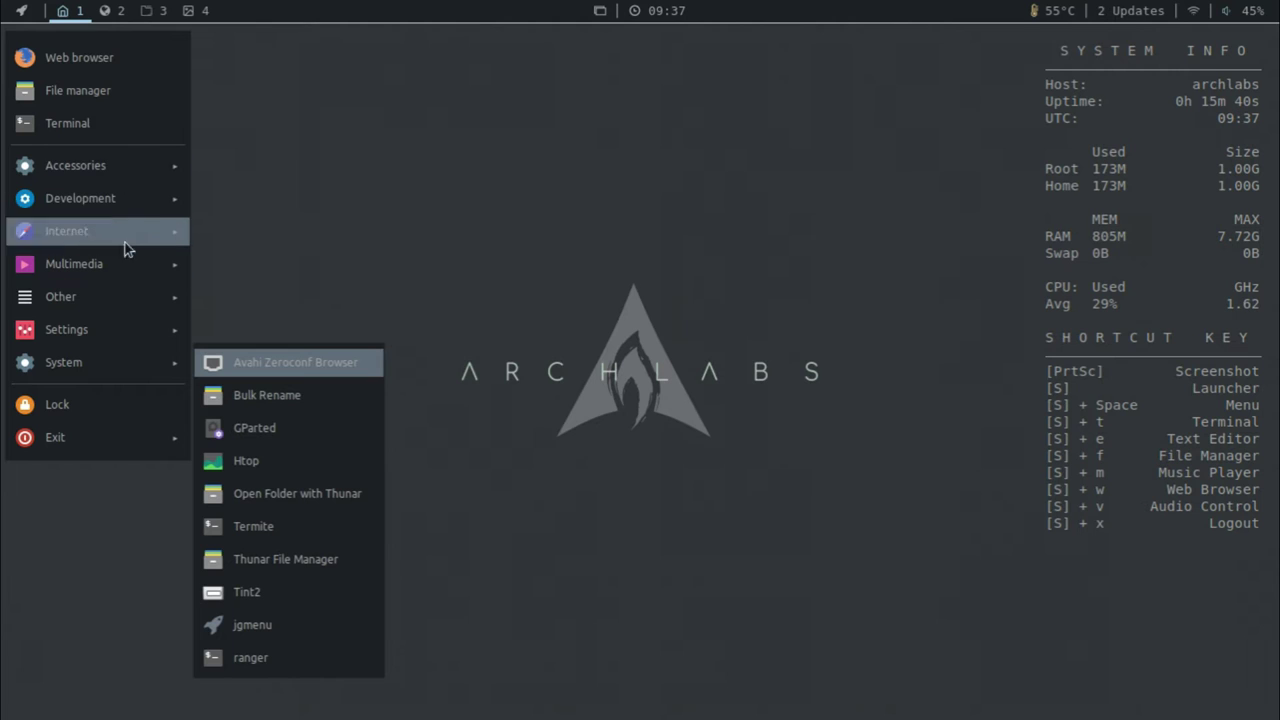
mouse_move(120, 264)
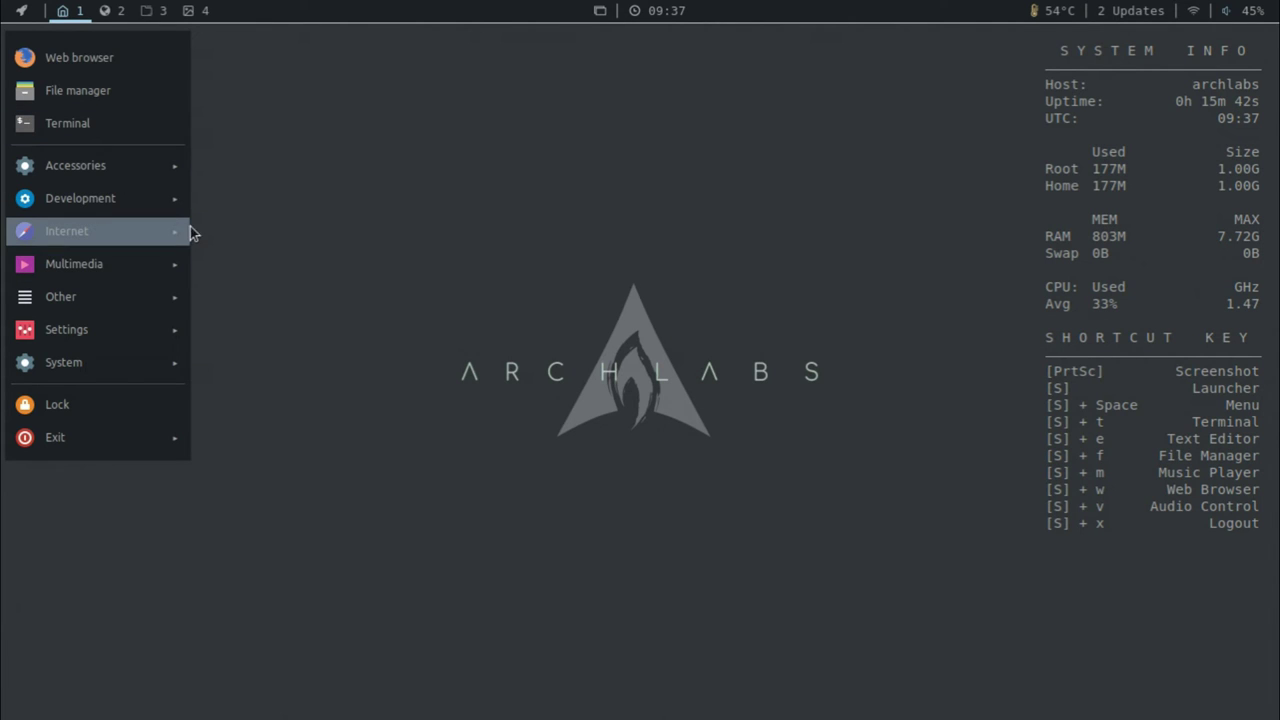
click(427, 221)
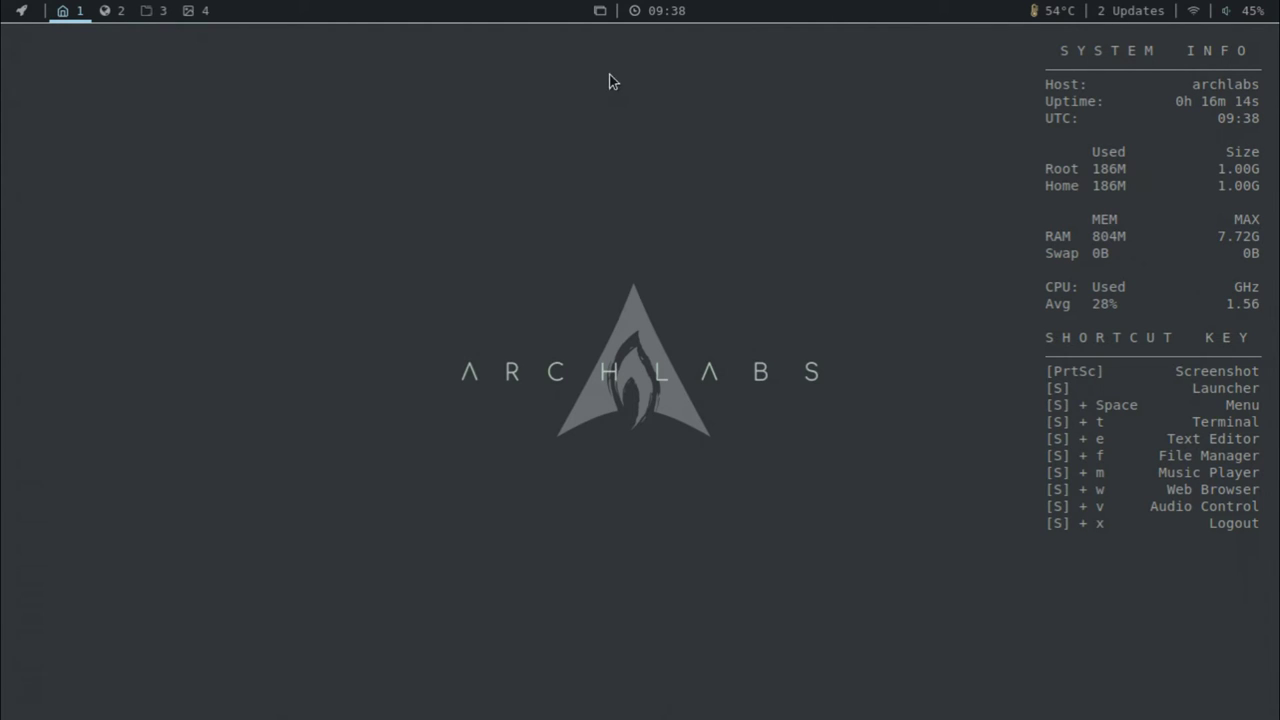
click(6, 6)
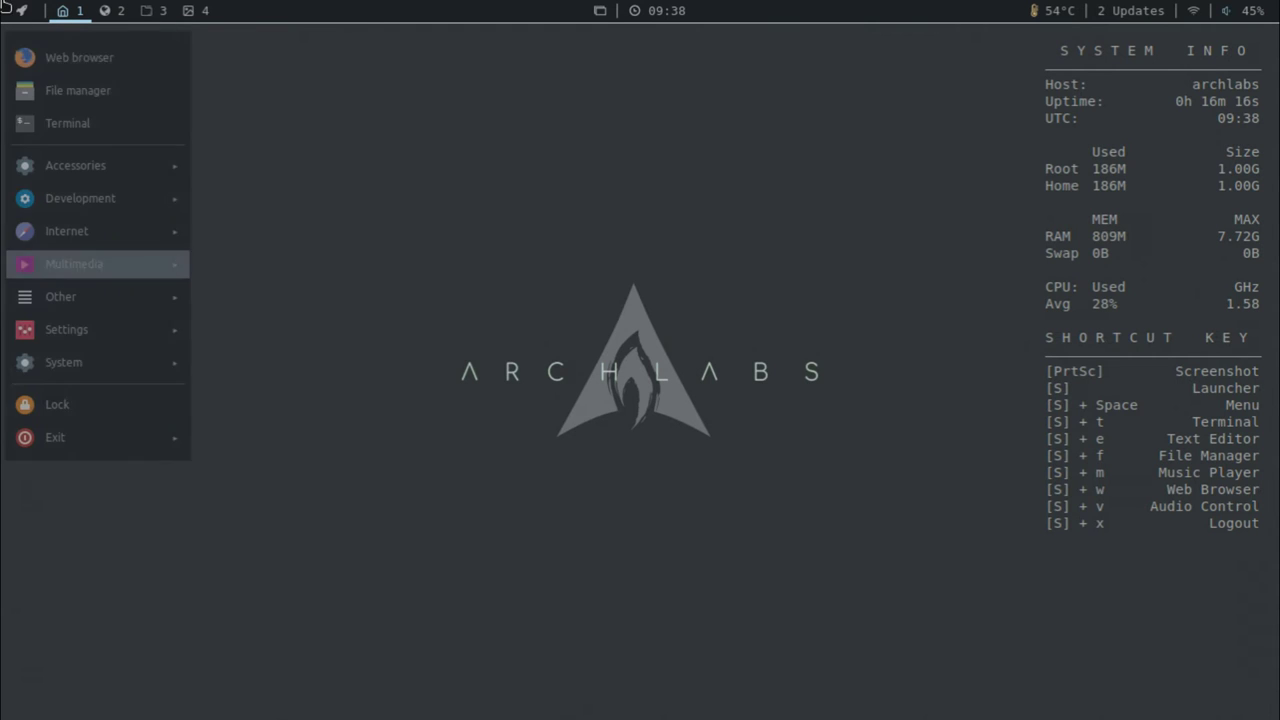
mouse_move(155, 160)
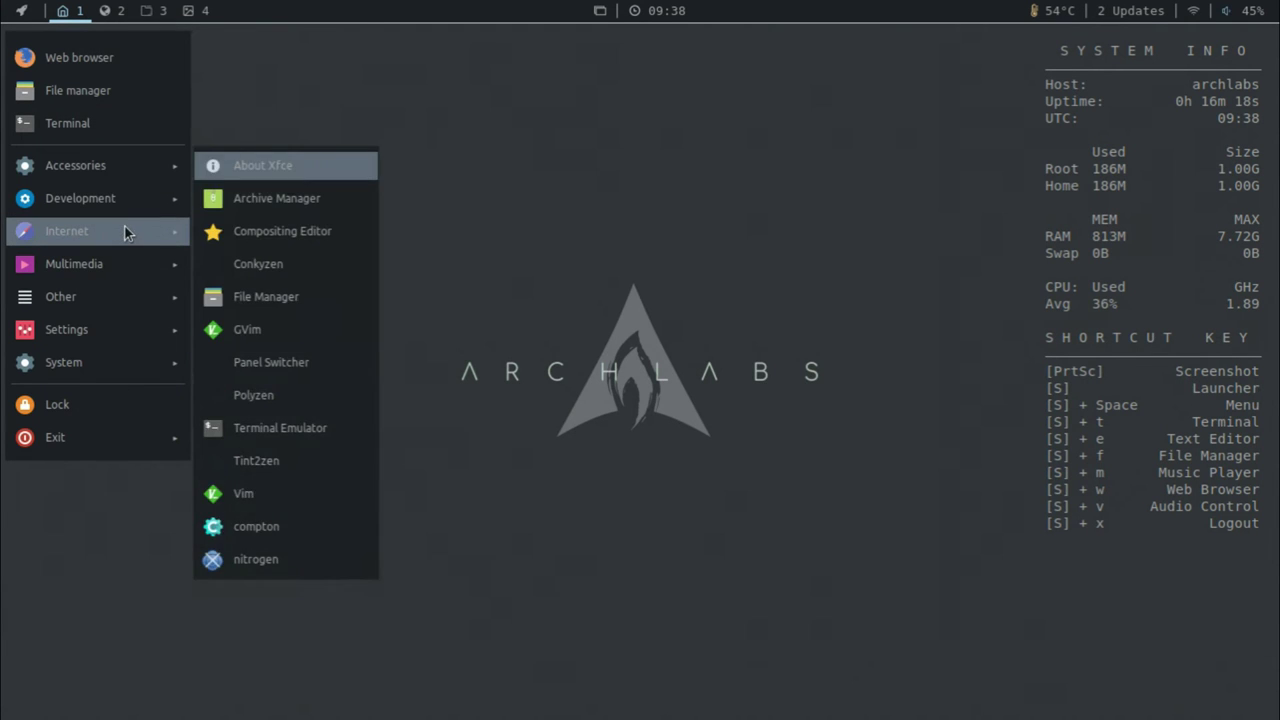
mouse_move(128, 231)
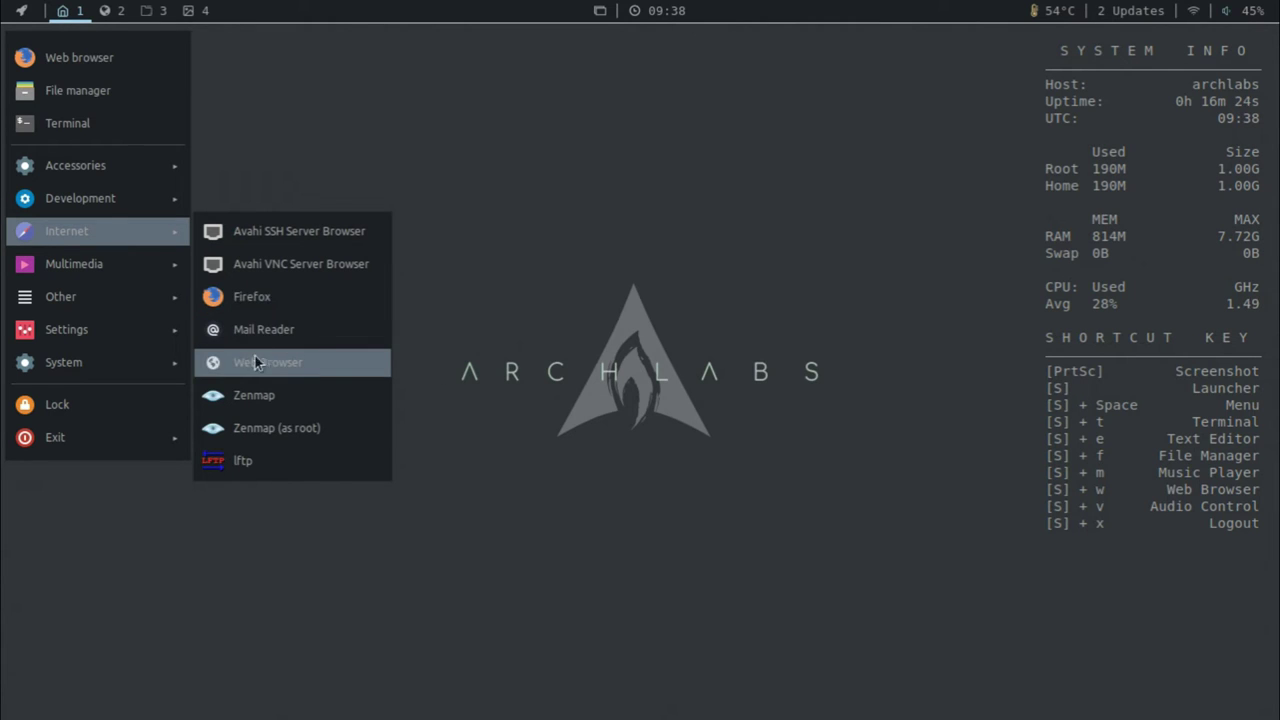
mouse_move(73, 277)
click(451, 158)
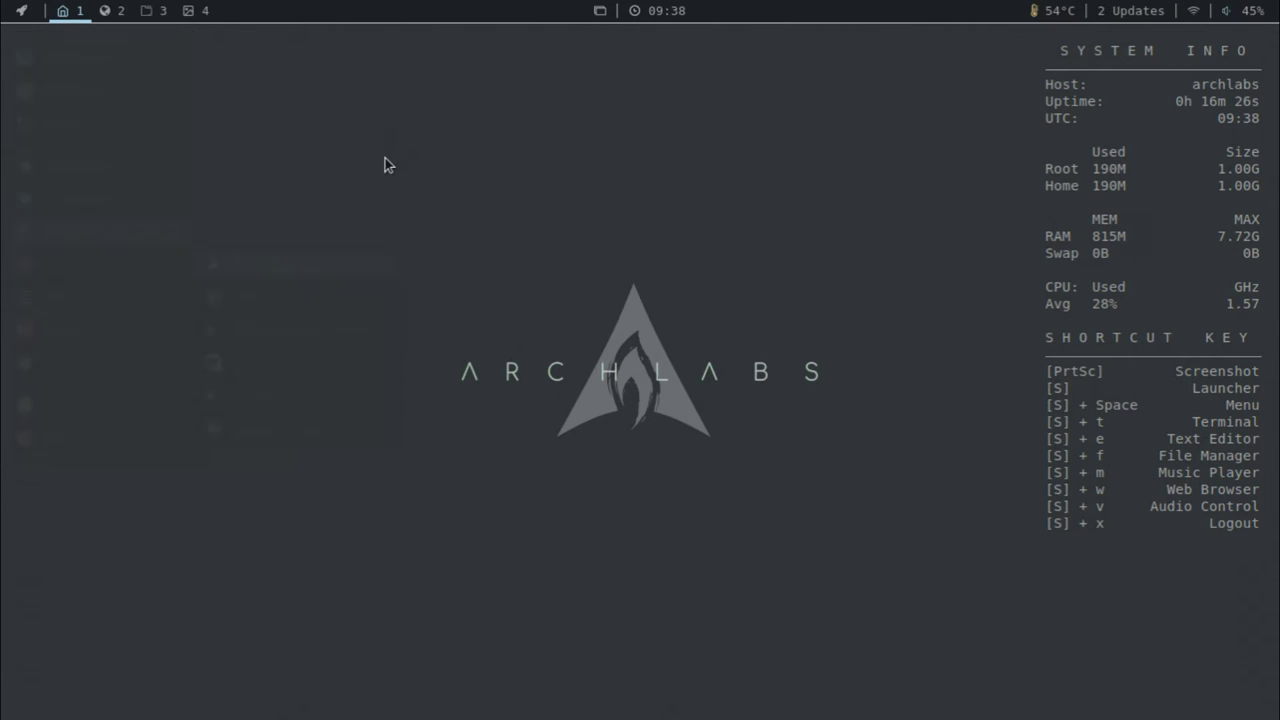
right_click(384, 159)
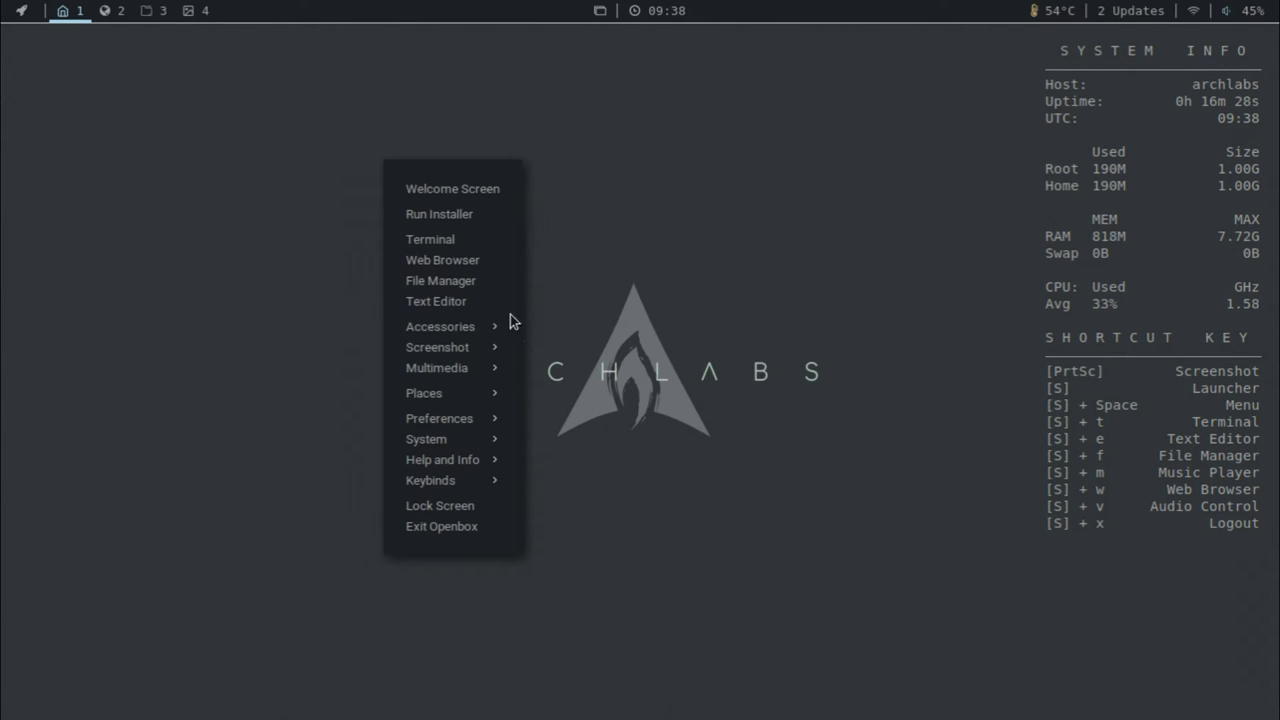
mouse_move(490, 367)
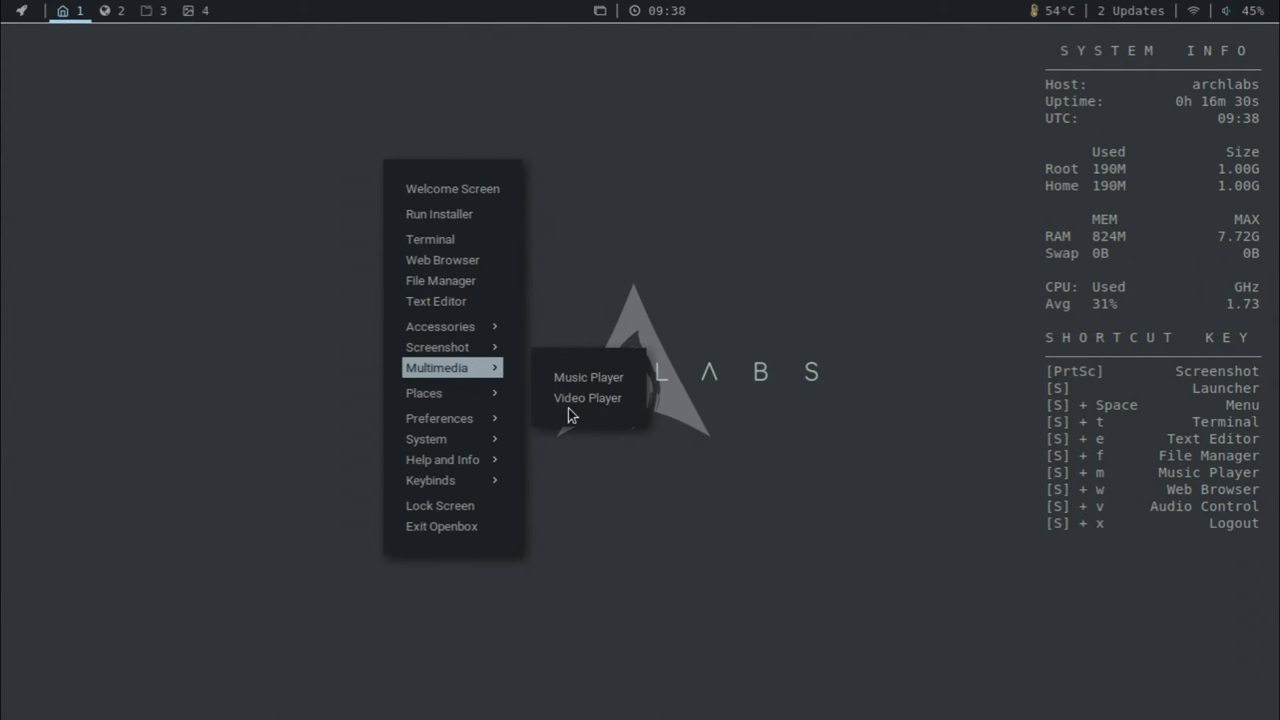
click(705, 208)
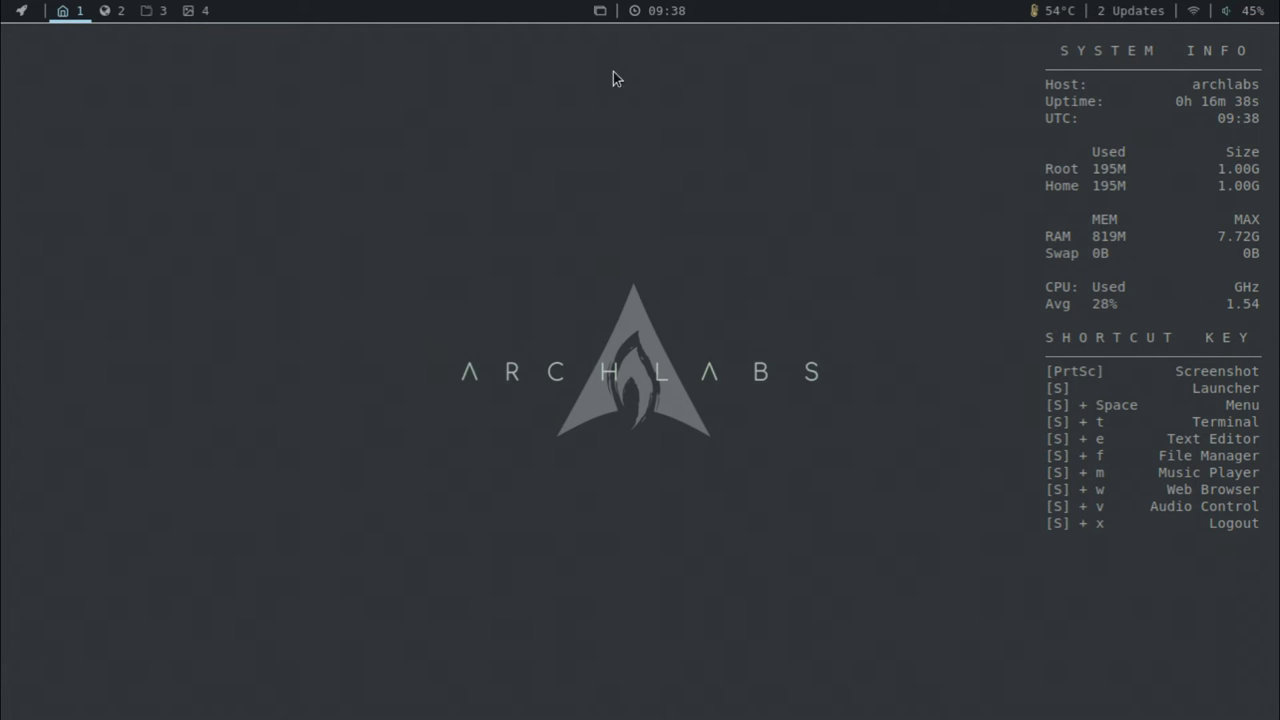
click(664, 11)
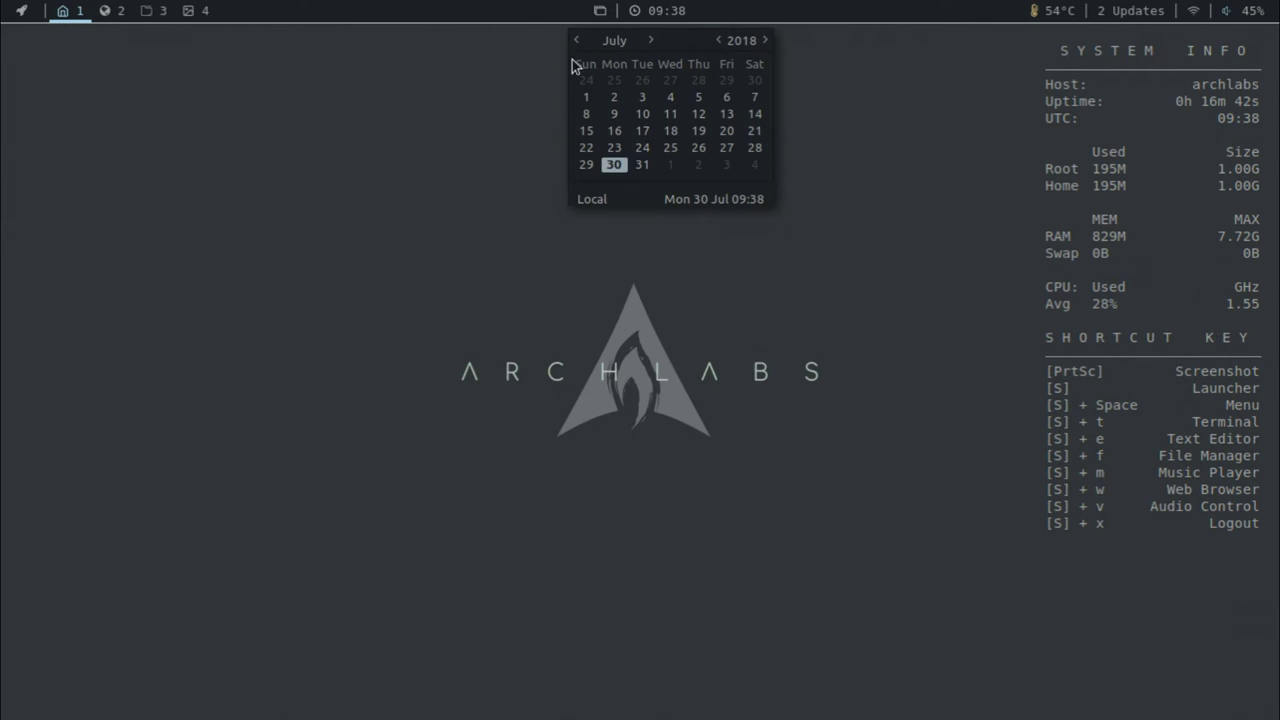
click(685, 9)
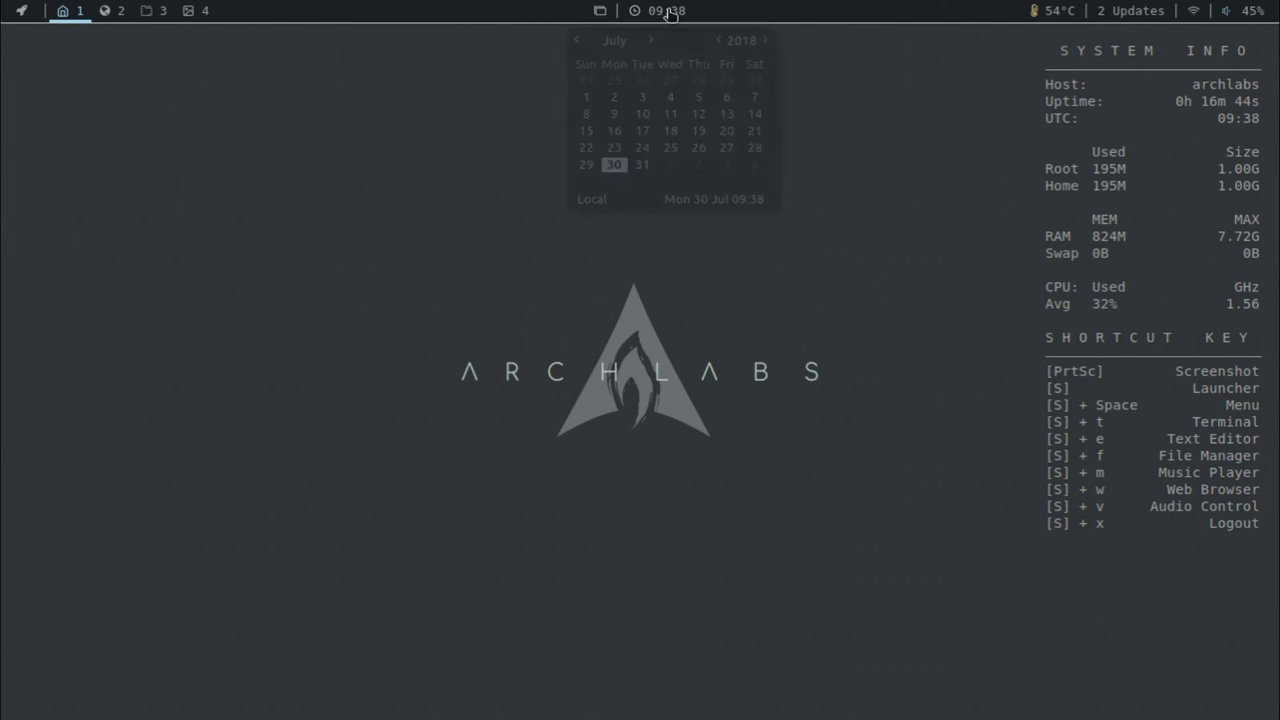
click(1062, 11)
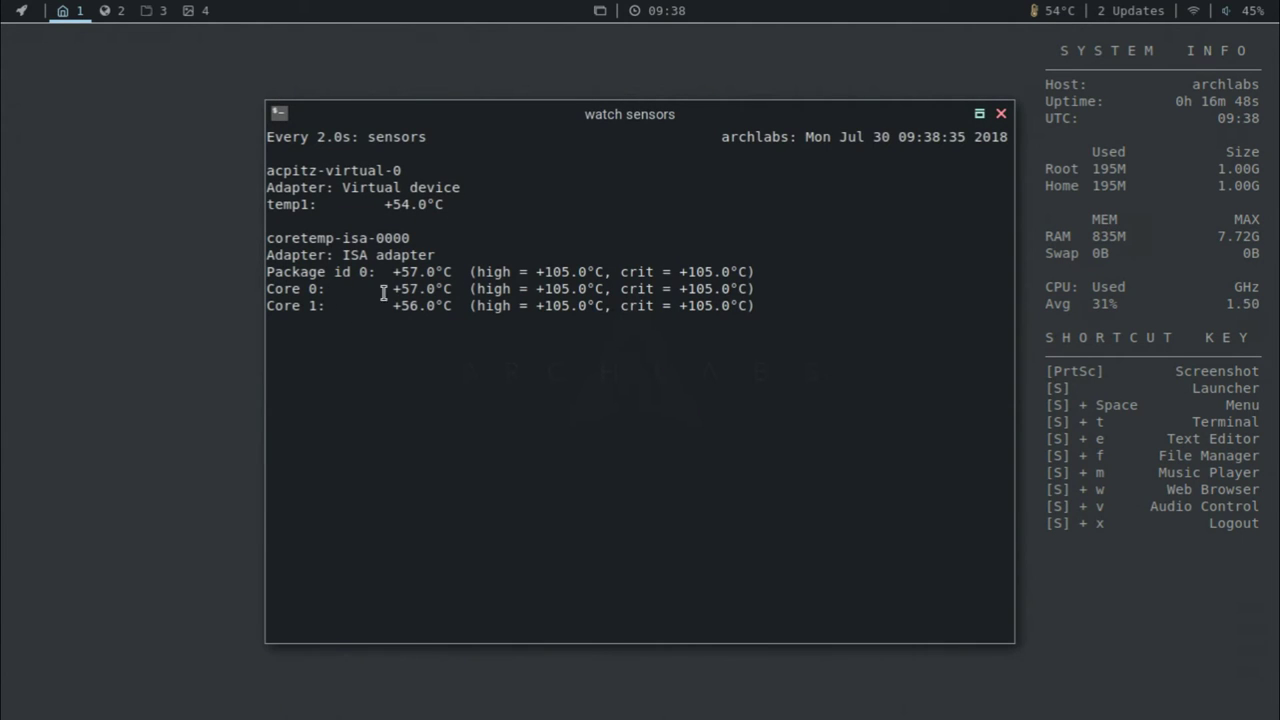
double_click(503, 278)
drag(665, 277, 668, 280)
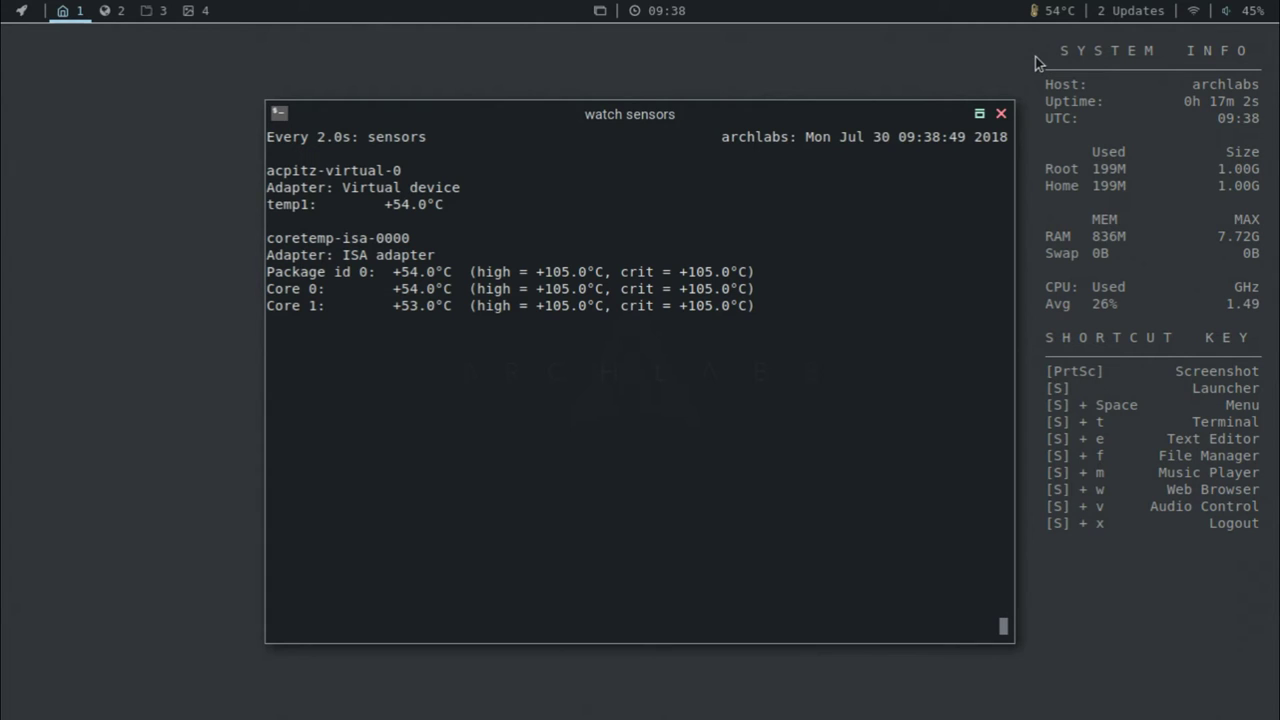
click(1001, 114)
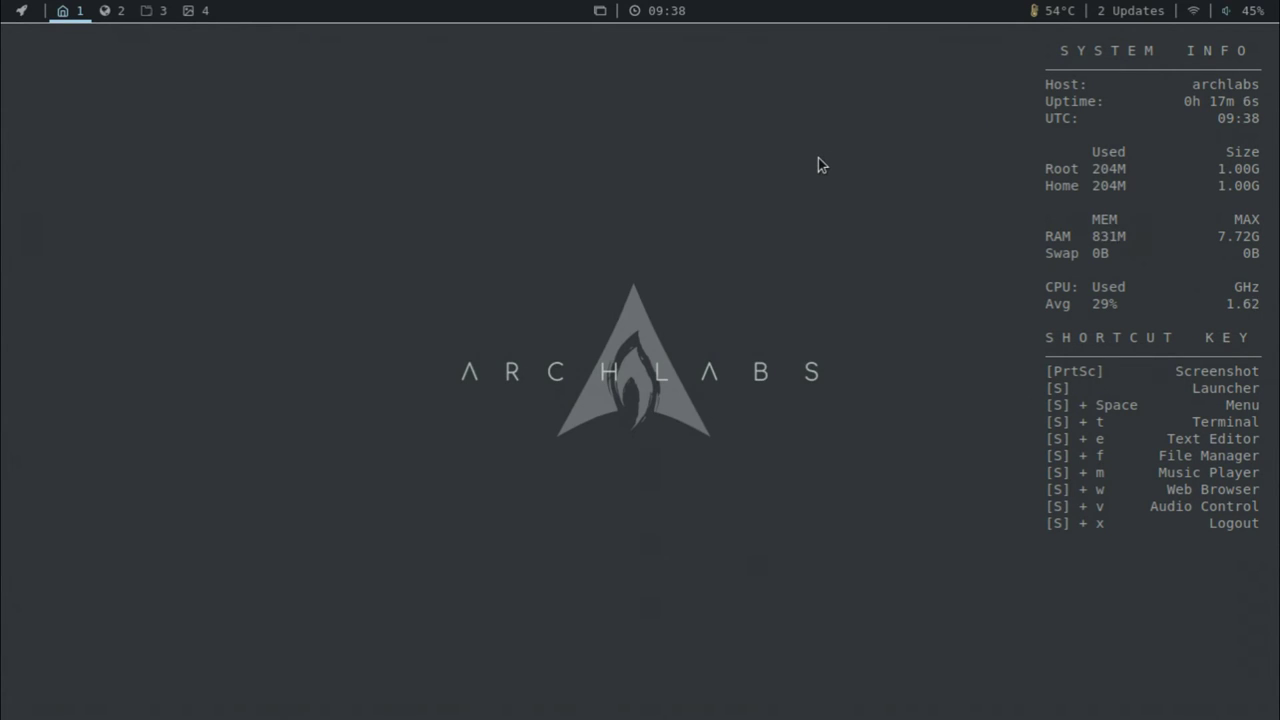
- Check the 2 pending updates, then bring the volume from 45% to 30% using volume keys and Volume Control
click(1113, 14)
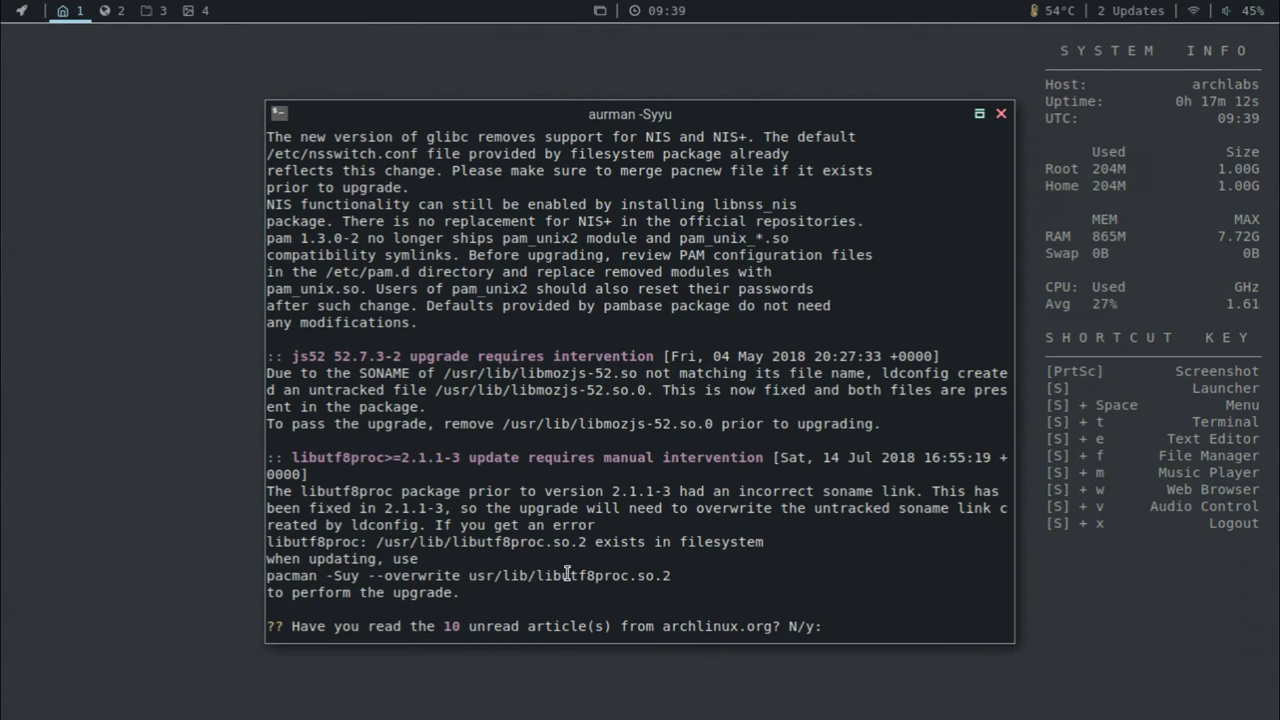
click(1001, 115)
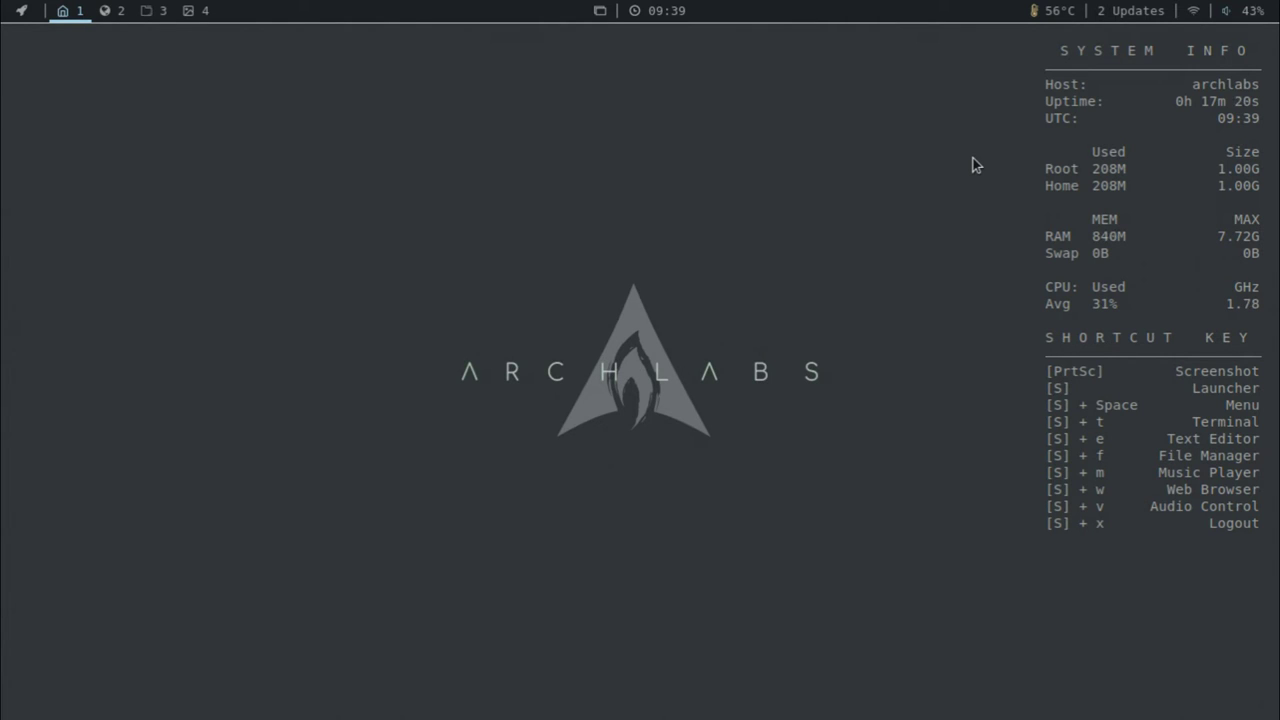
key(XF86AudioRaiseVolume)
key(XF86AudioRaiseVolume)
key(XF86AudioRaiseVolume)
key(XF86AudioLowerVolume)
key(XF86AudioLowerVolume)
key(XF86AudioLowerVolume)
key(XF86AudioLowerVolume)
key(XF86AudioMute)
key(XF86AudioMute)
scroll(1252, 24, up, 4)
click(1248, 14)
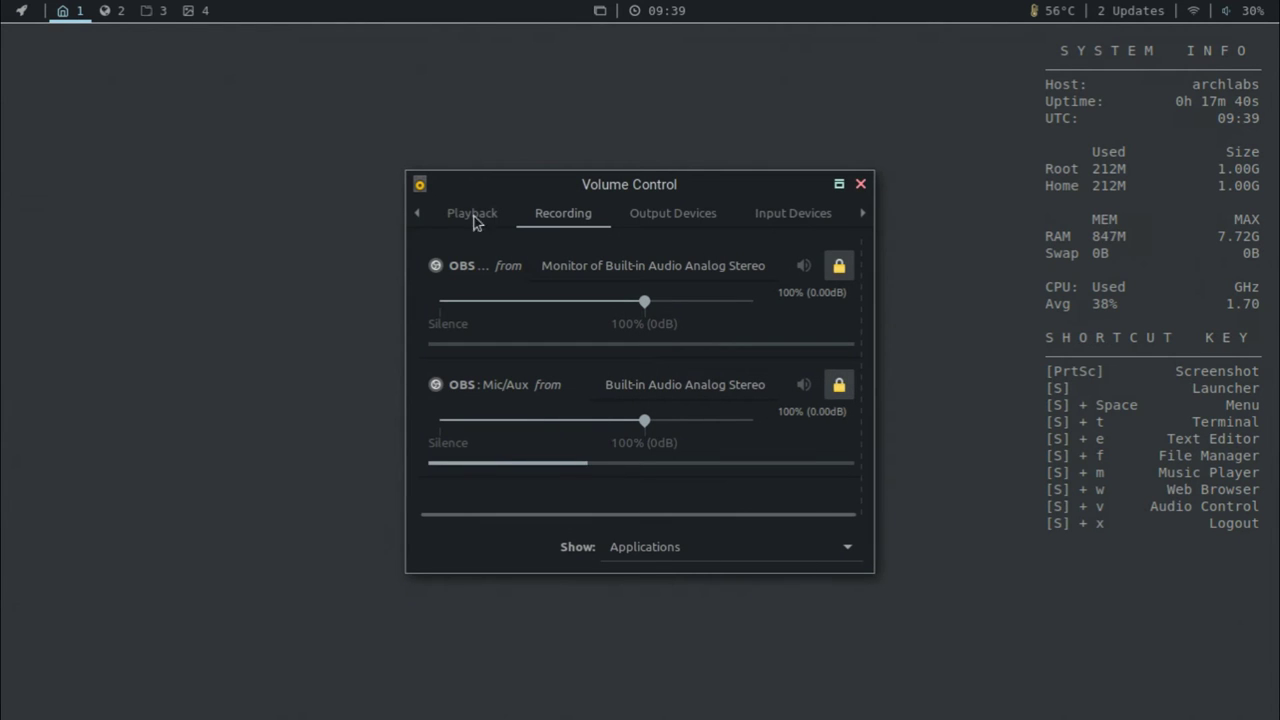
click(861, 185)
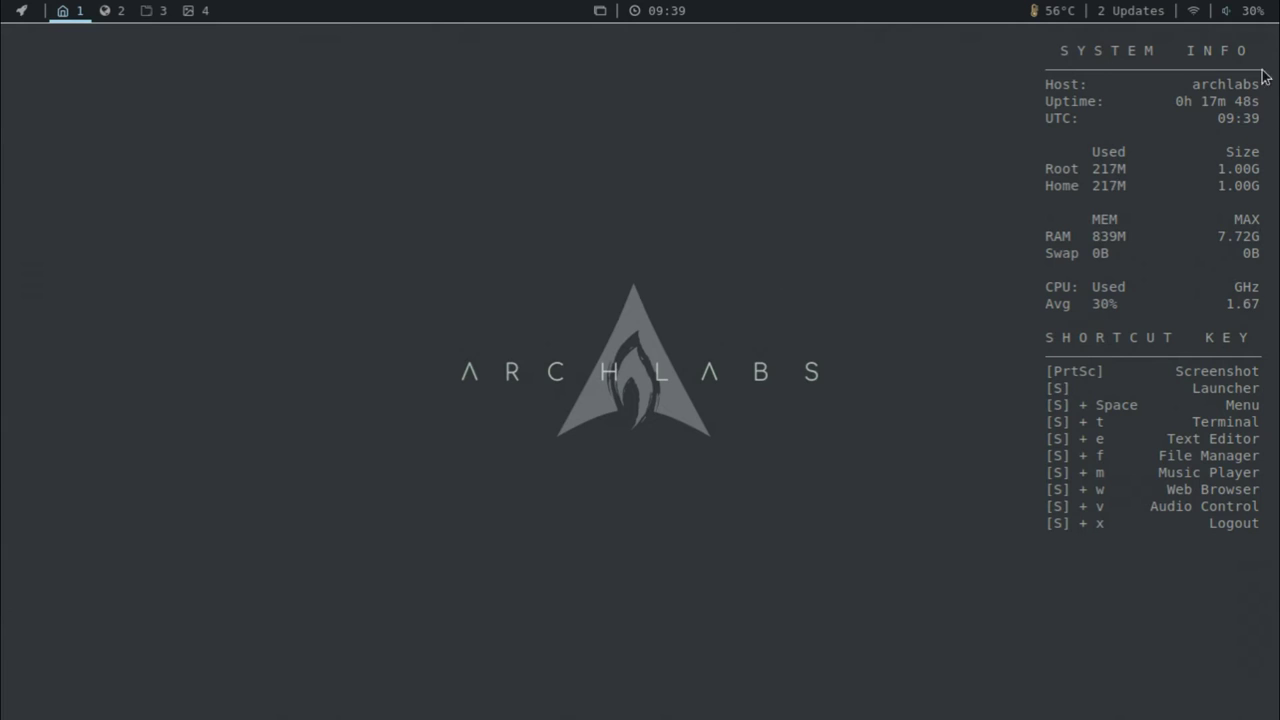
- Launch Run Installer from the root menu, cancel at Select Language, and reopen the root menu
right_click(544, 264)
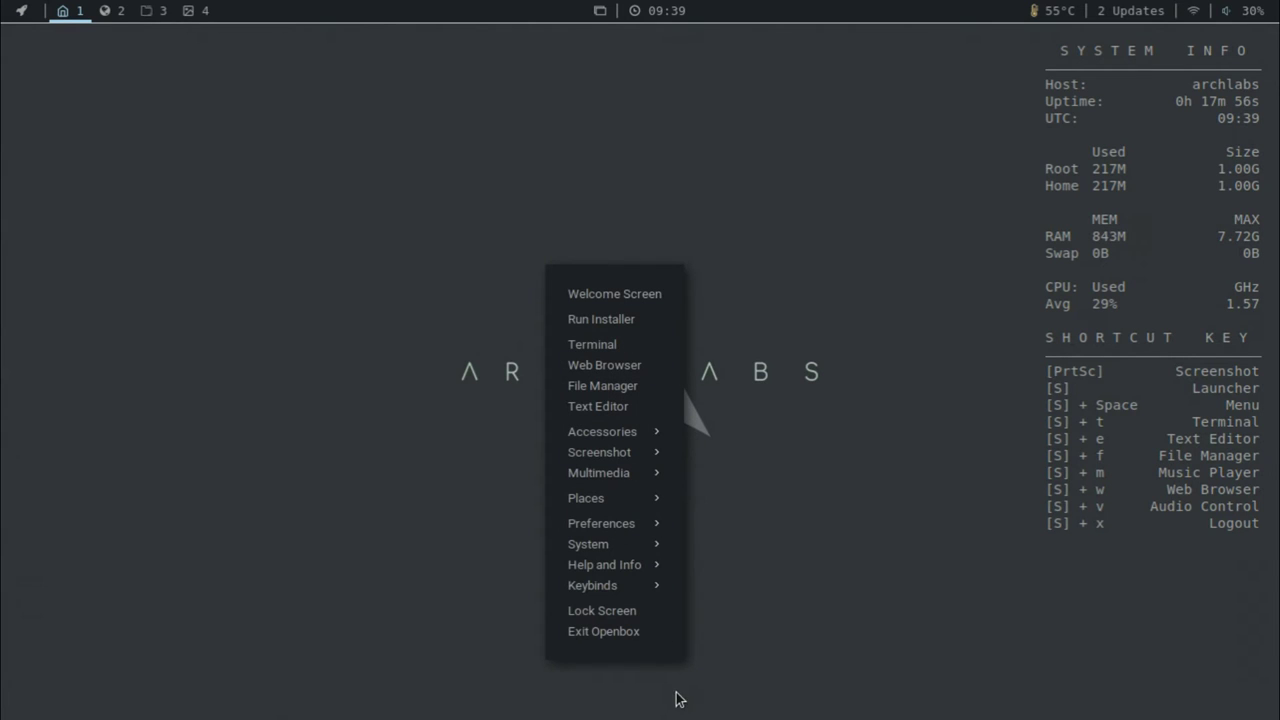
click(599, 319)
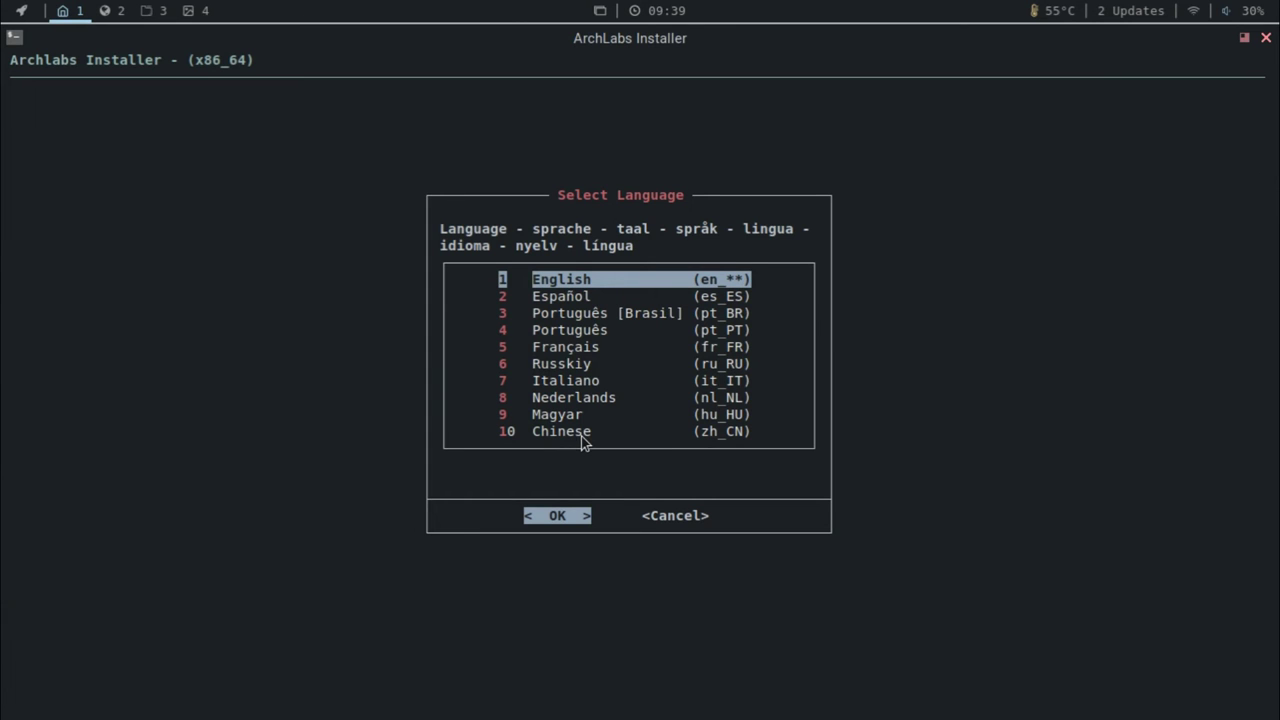
click(677, 518)
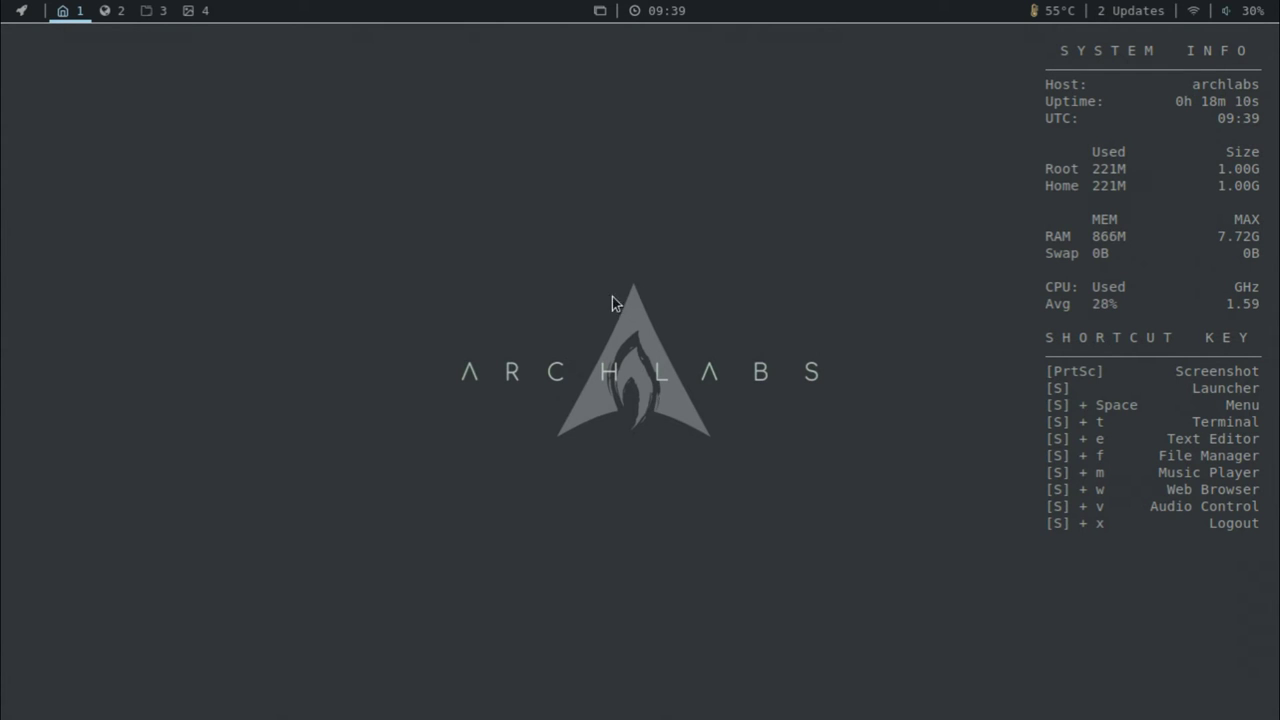
right_click(584, 225)
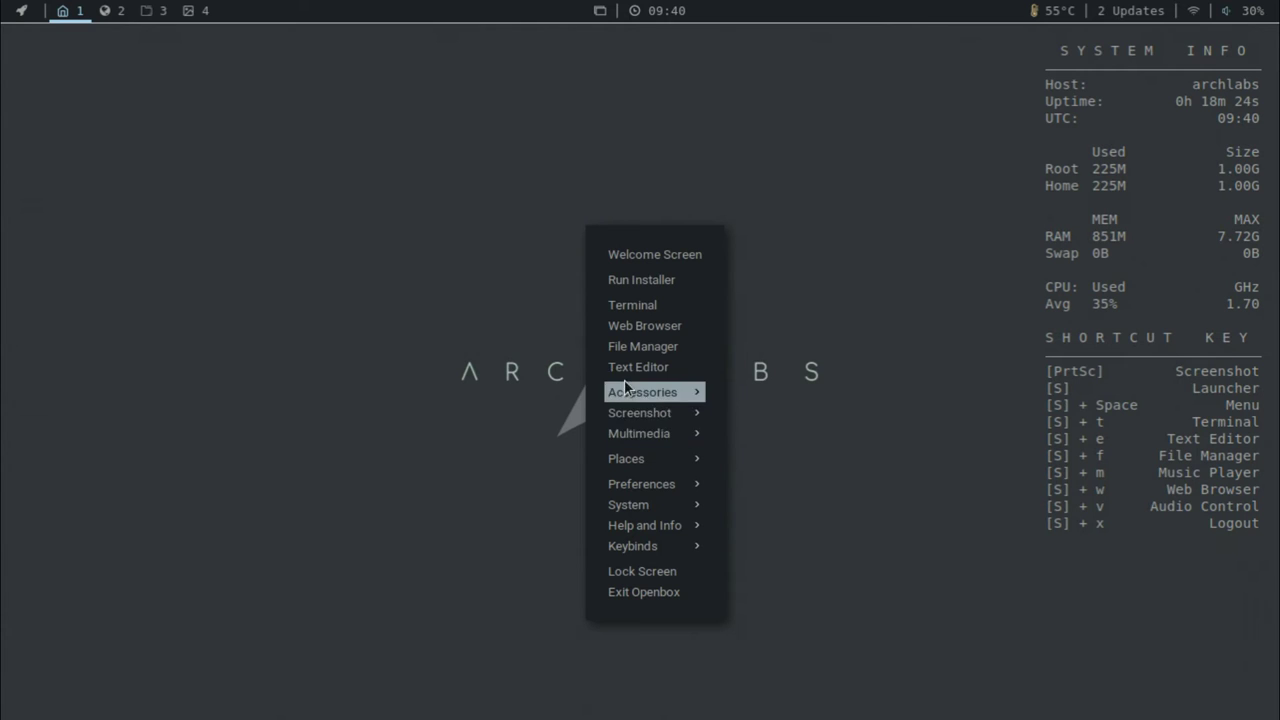
- Browse the Multimedia, Places and Preferences submenus to reach Preferences › Openbox with Settings GUI
mouse_move(640, 402)
mouse_move(670, 416)
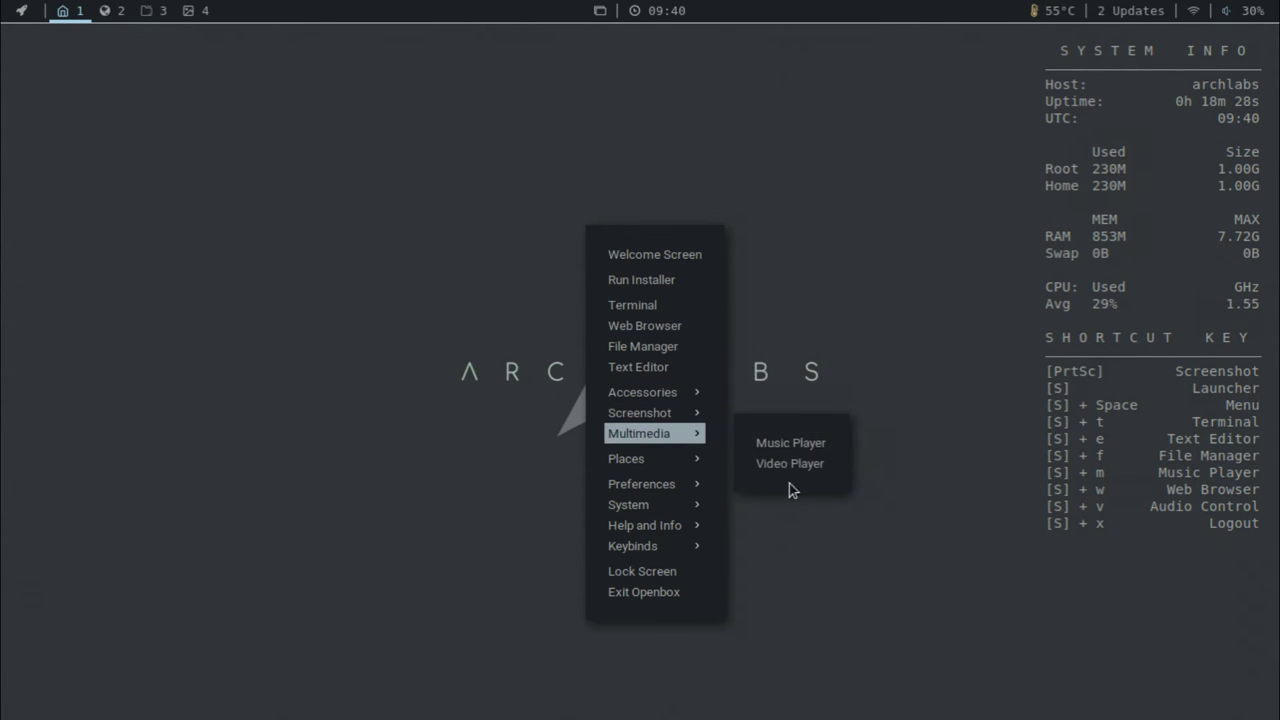
mouse_move(662, 463)
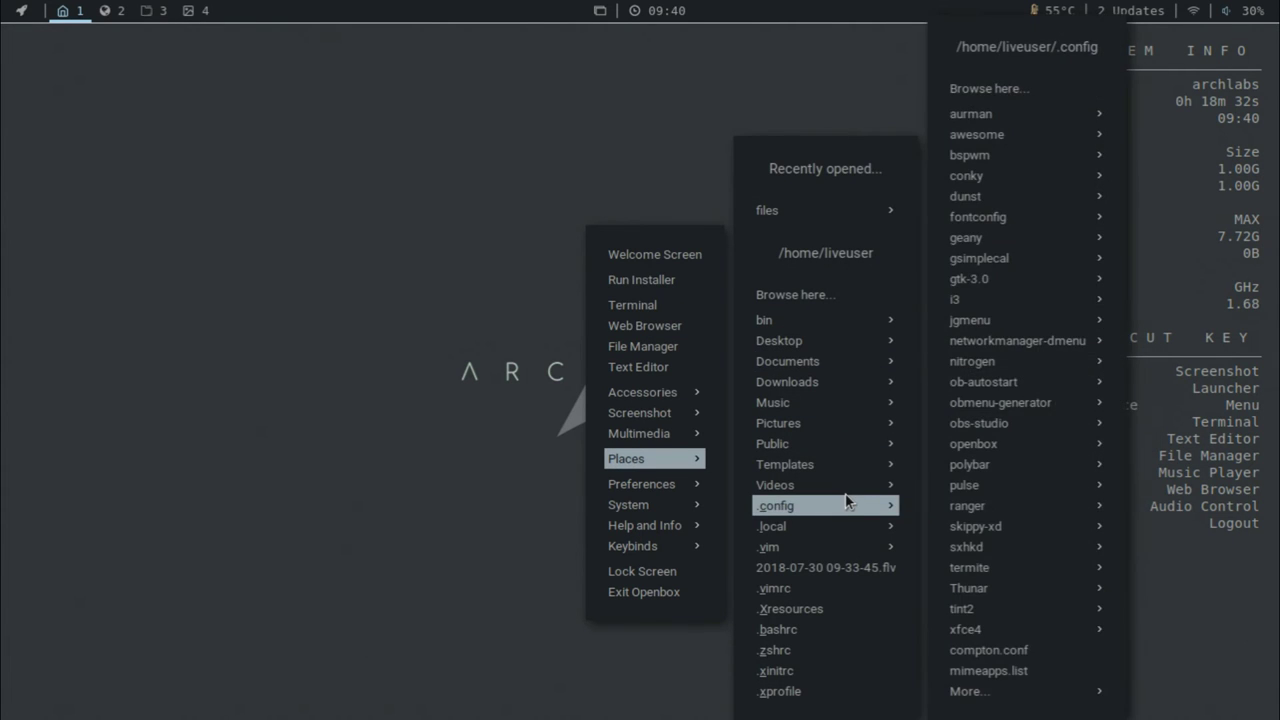
mouse_move(837, 473)
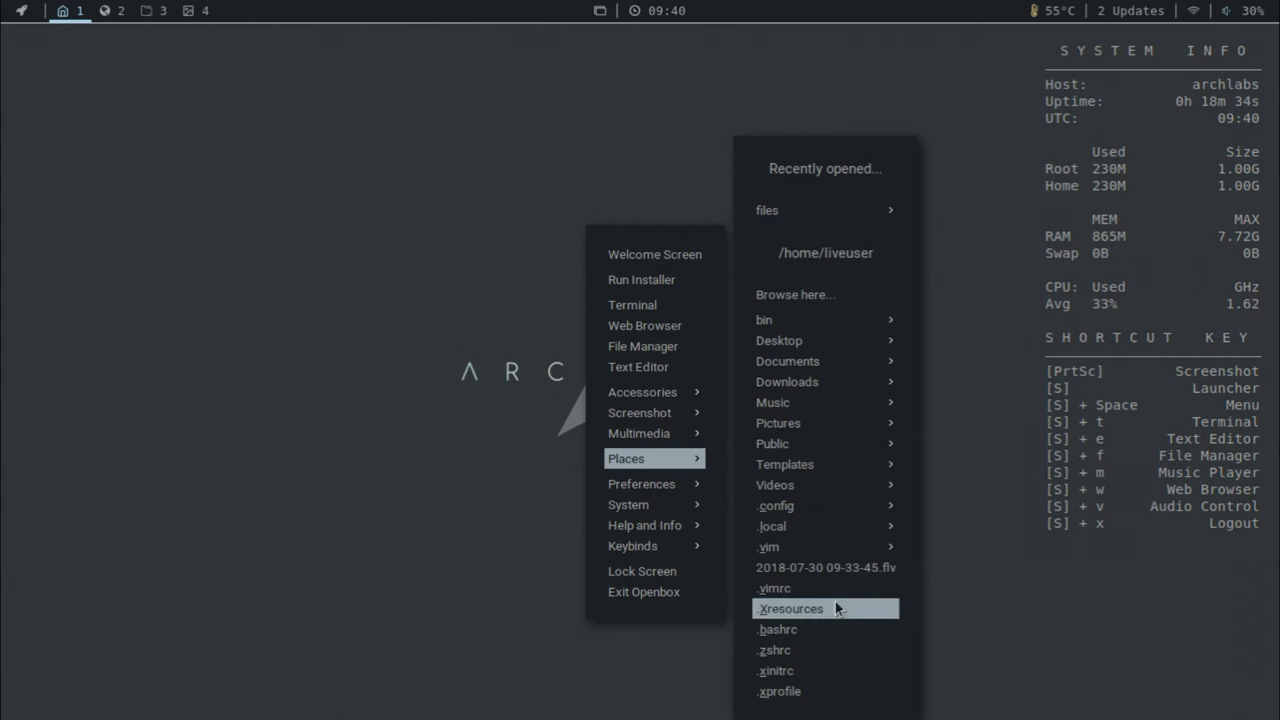
mouse_move(631, 494)
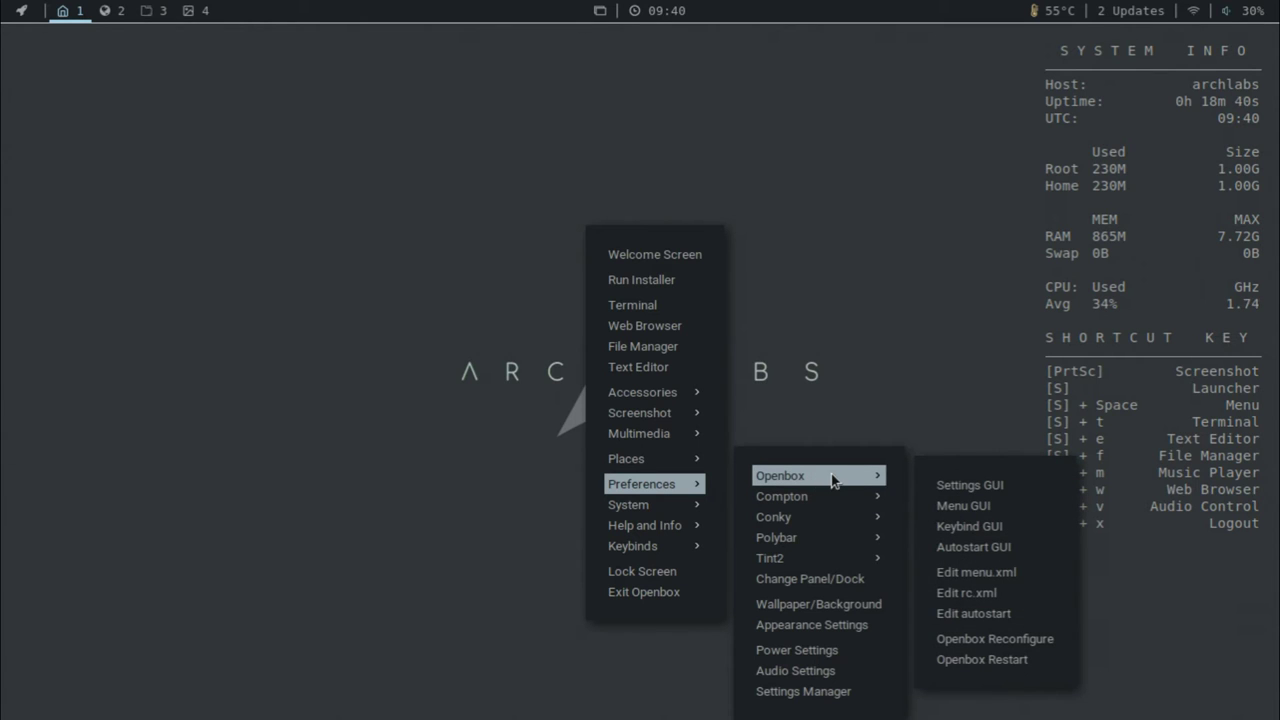
- Open Openbox Configuration Manager, move it up-left, and try ArchLabs-dARK then ArchLabs-dARK-Alt
click(1000, 485)
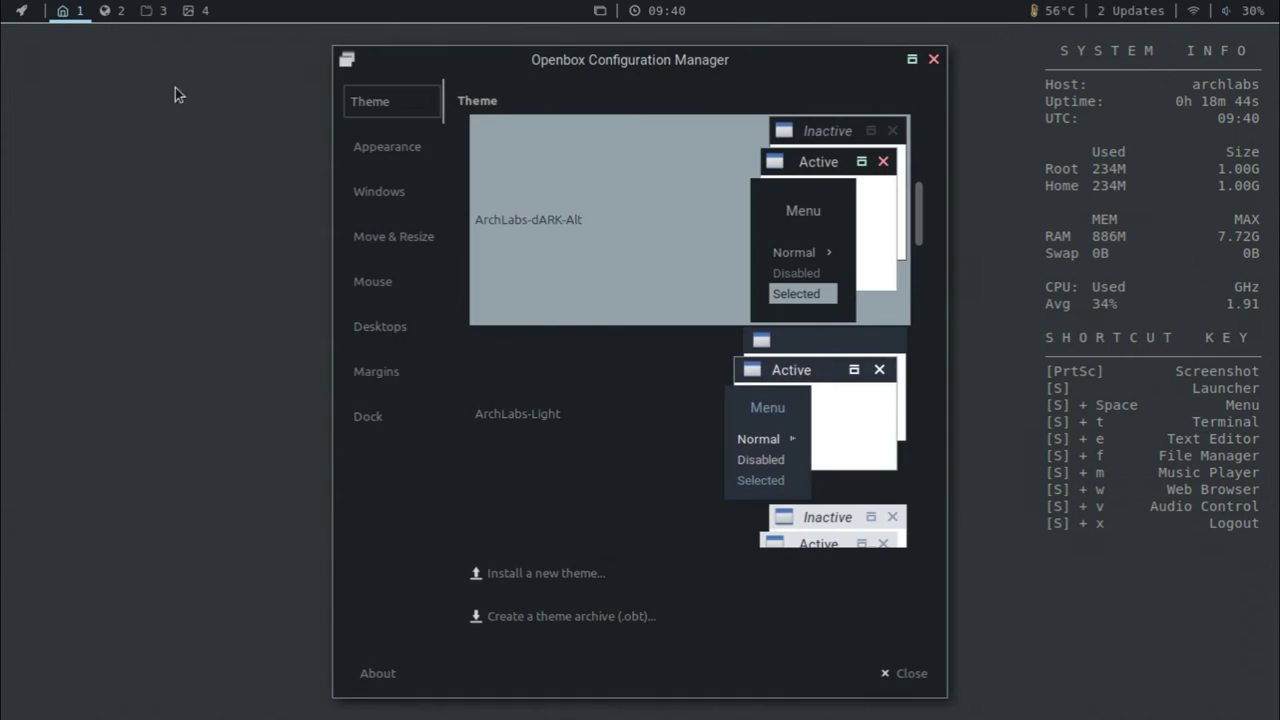
drag(508, 64, 456, 50)
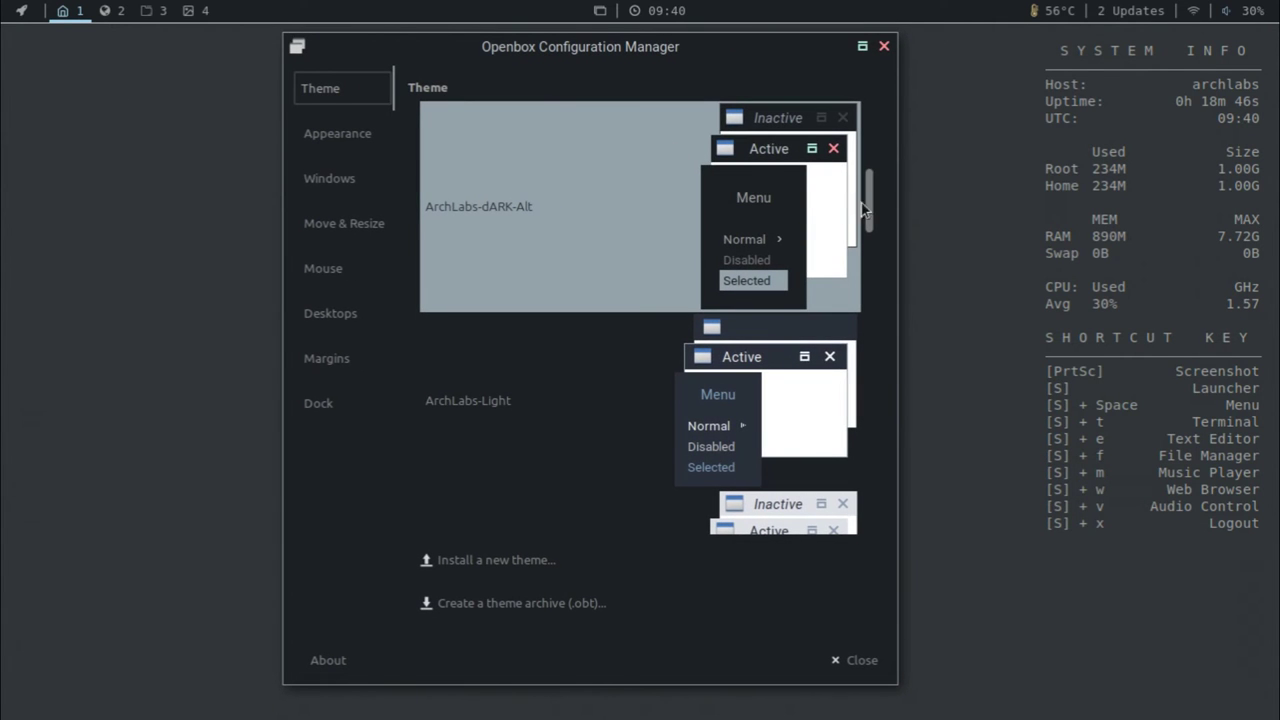
drag(870, 205, 888, 137)
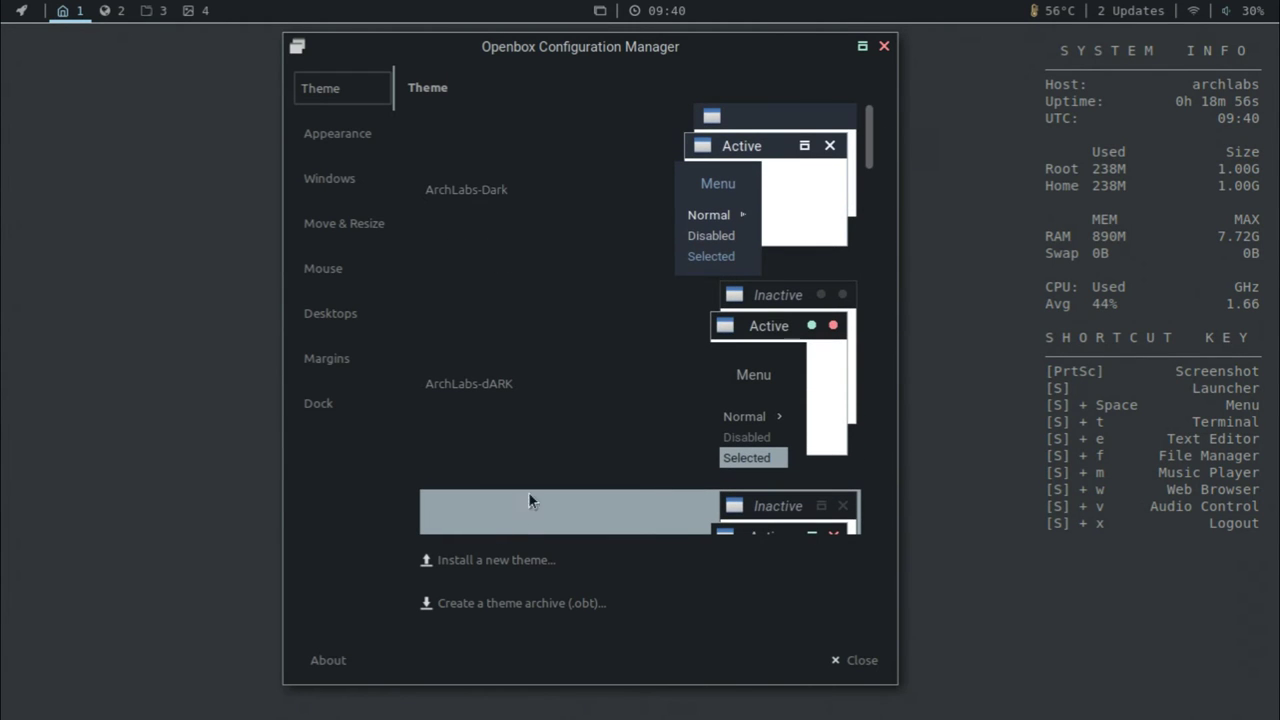
scroll(730, 331, down, 3)
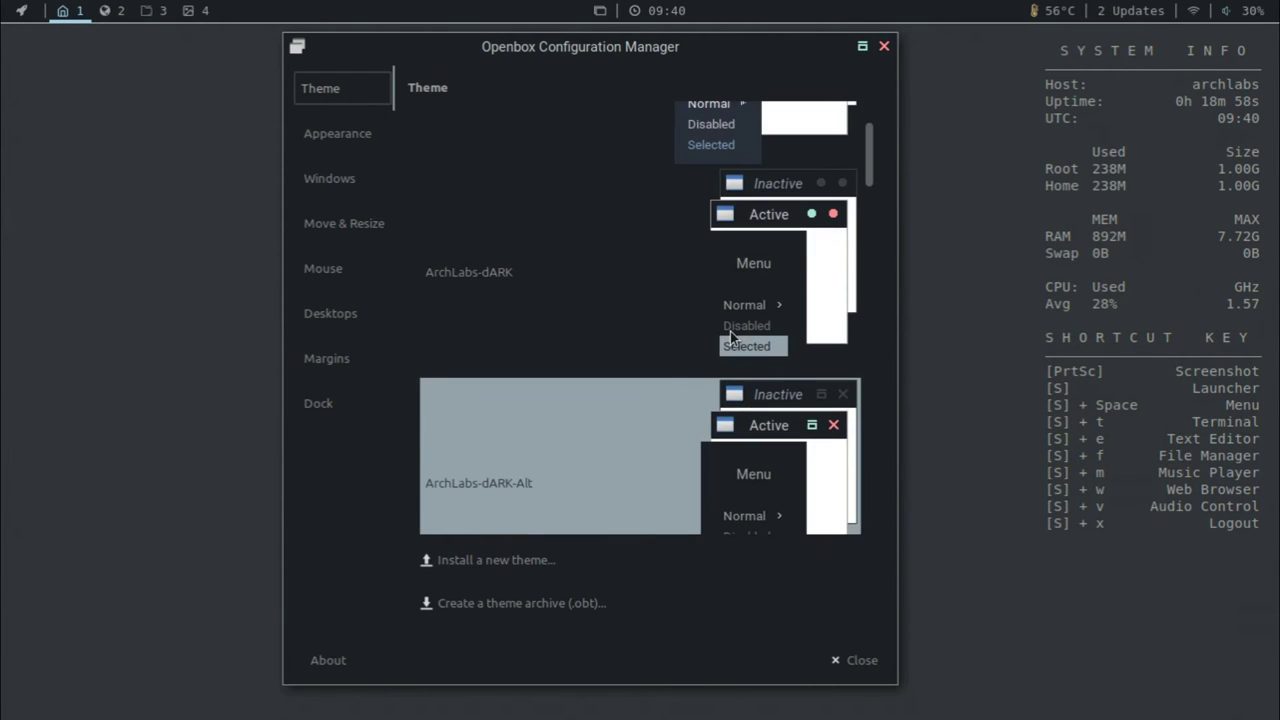
click(748, 269)
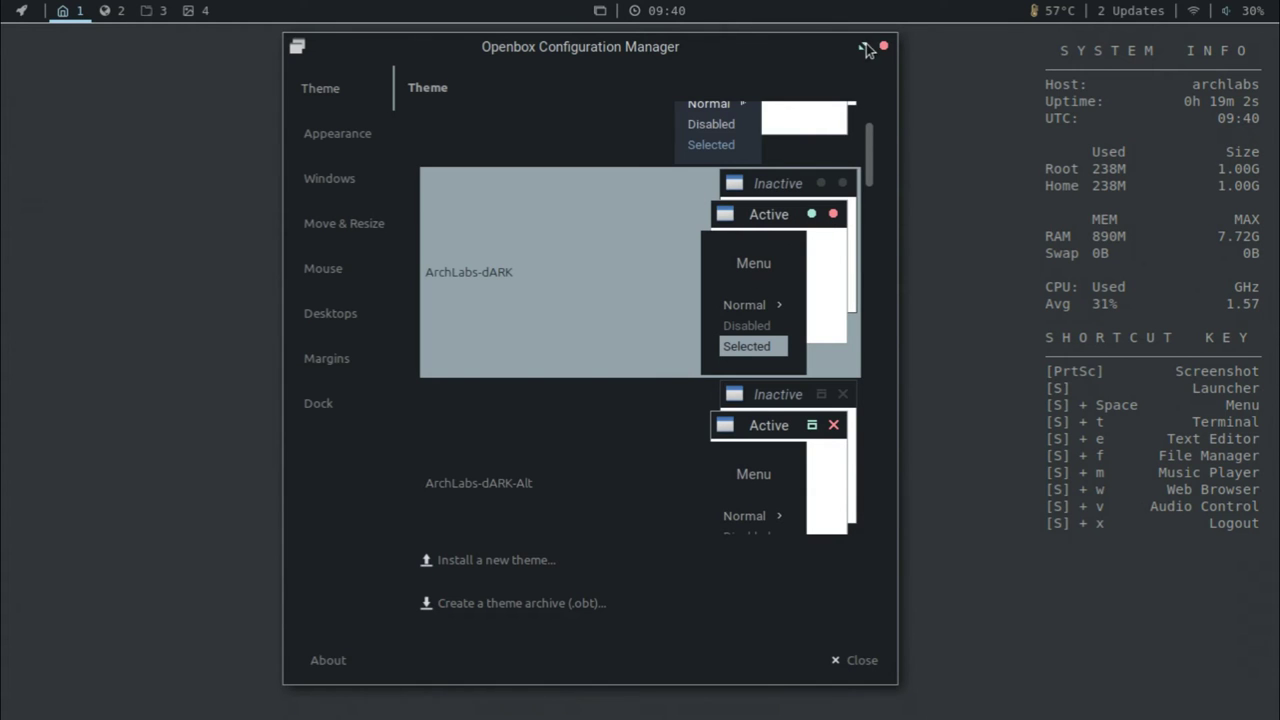
drag(812, 65, 756, 68)
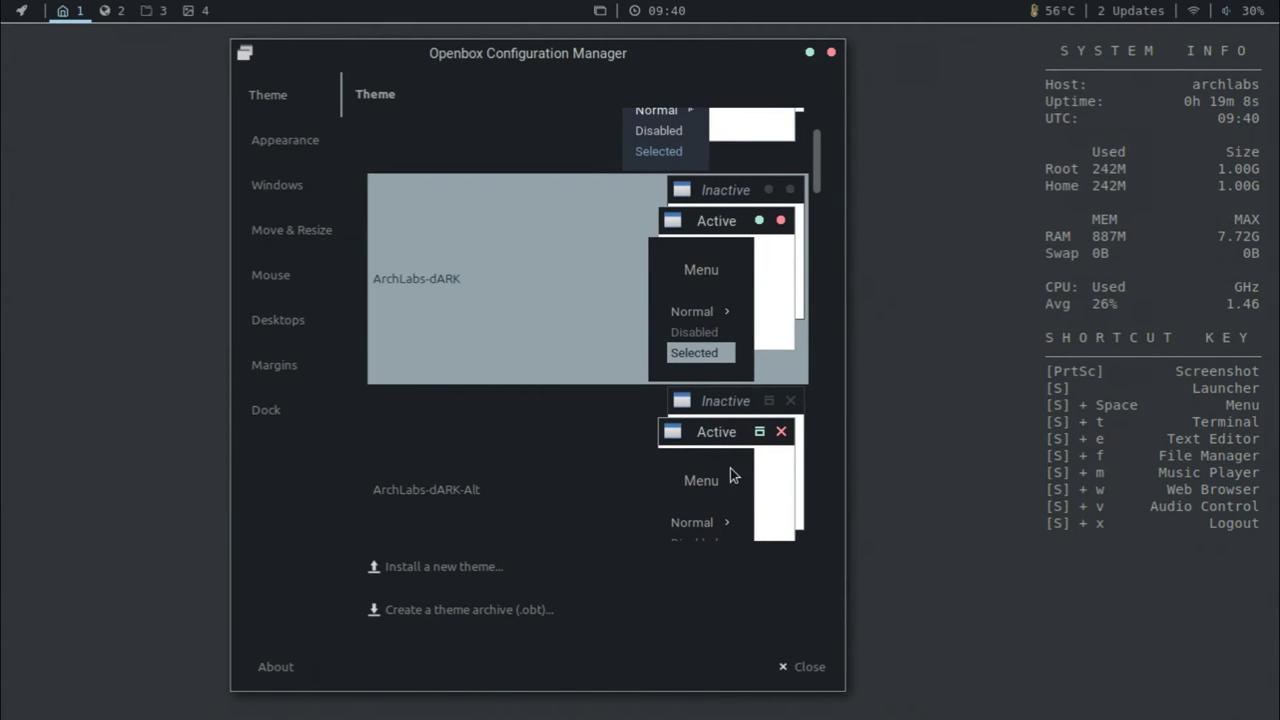
click(757, 423)
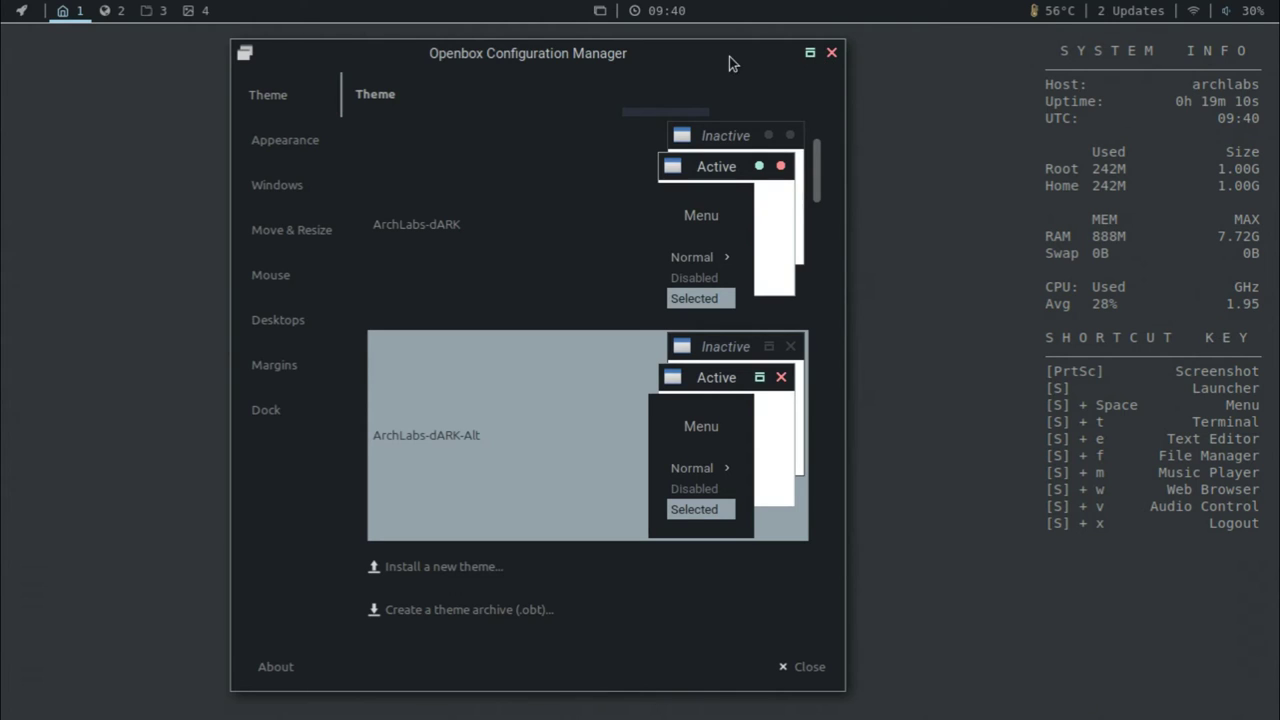
- Try the ArchLabs-Light and ArchLabs-Light-Alt themes, then return to ArchLabs-dARK-Alt
scroll(705, 283, down, 1)
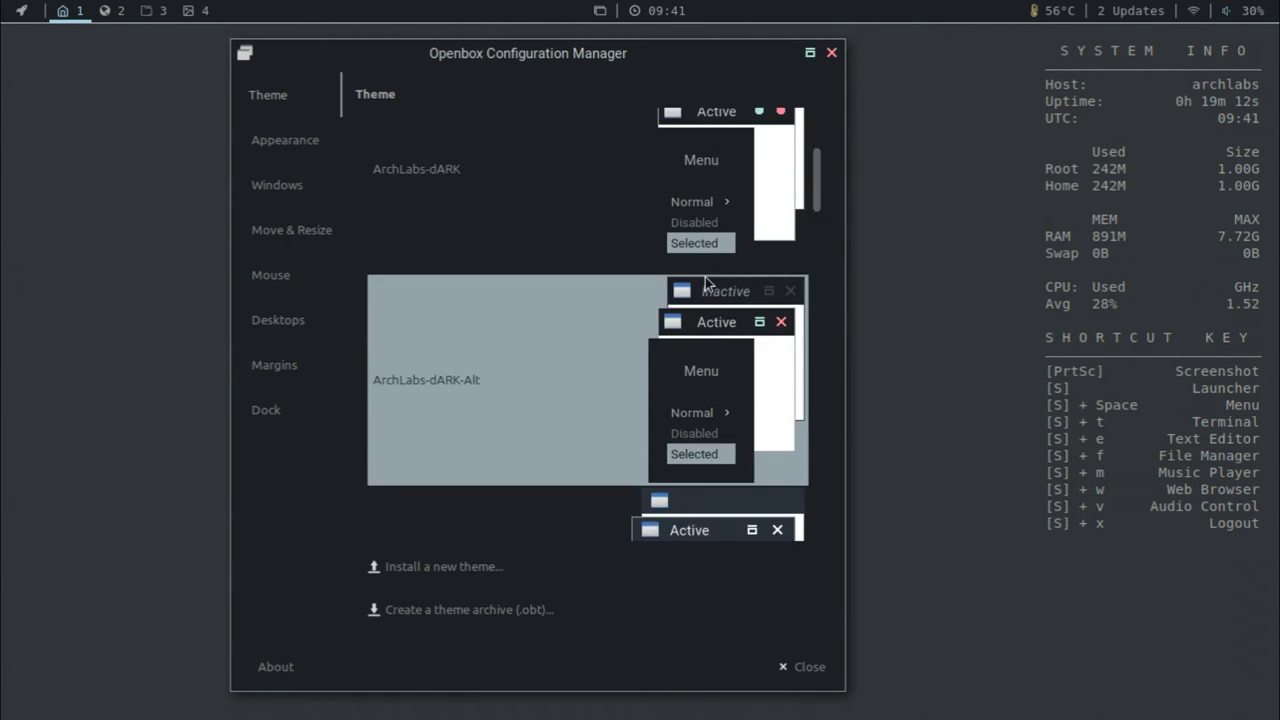
scroll(702, 271, down, 2)
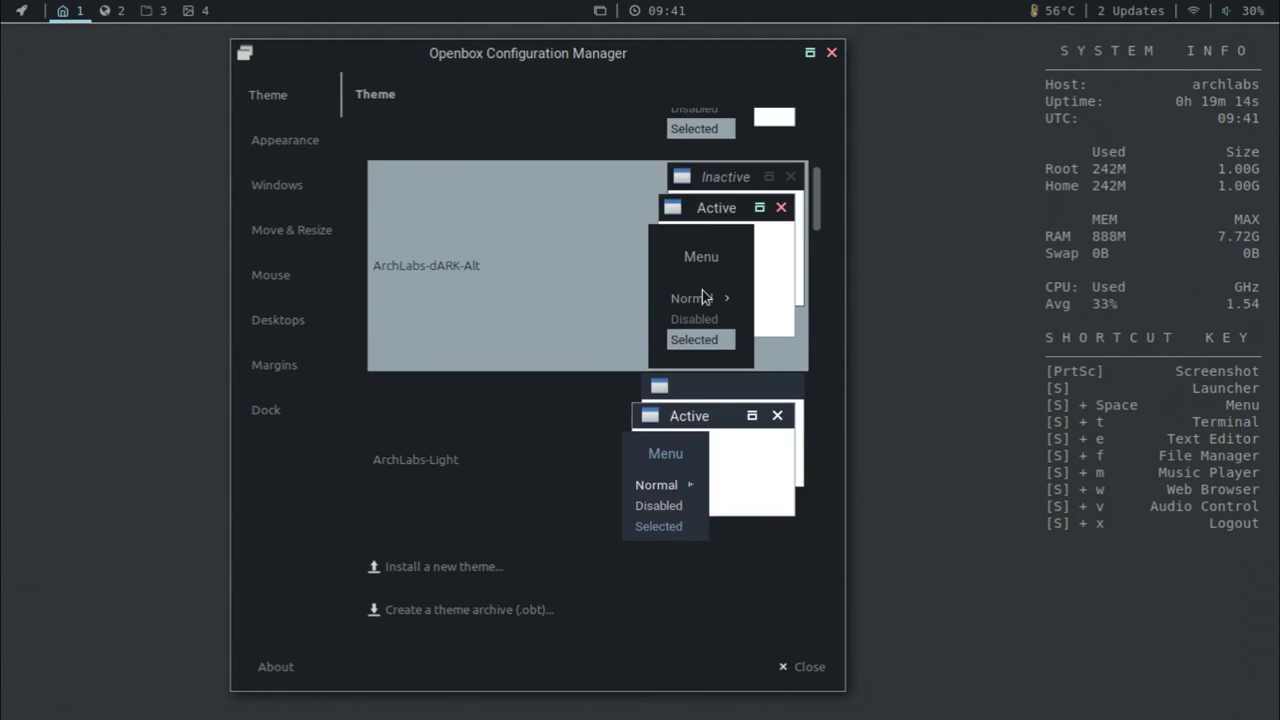
scroll(705, 290, down, 6)
scroll(705, 295, up, 5)
click(708, 357)
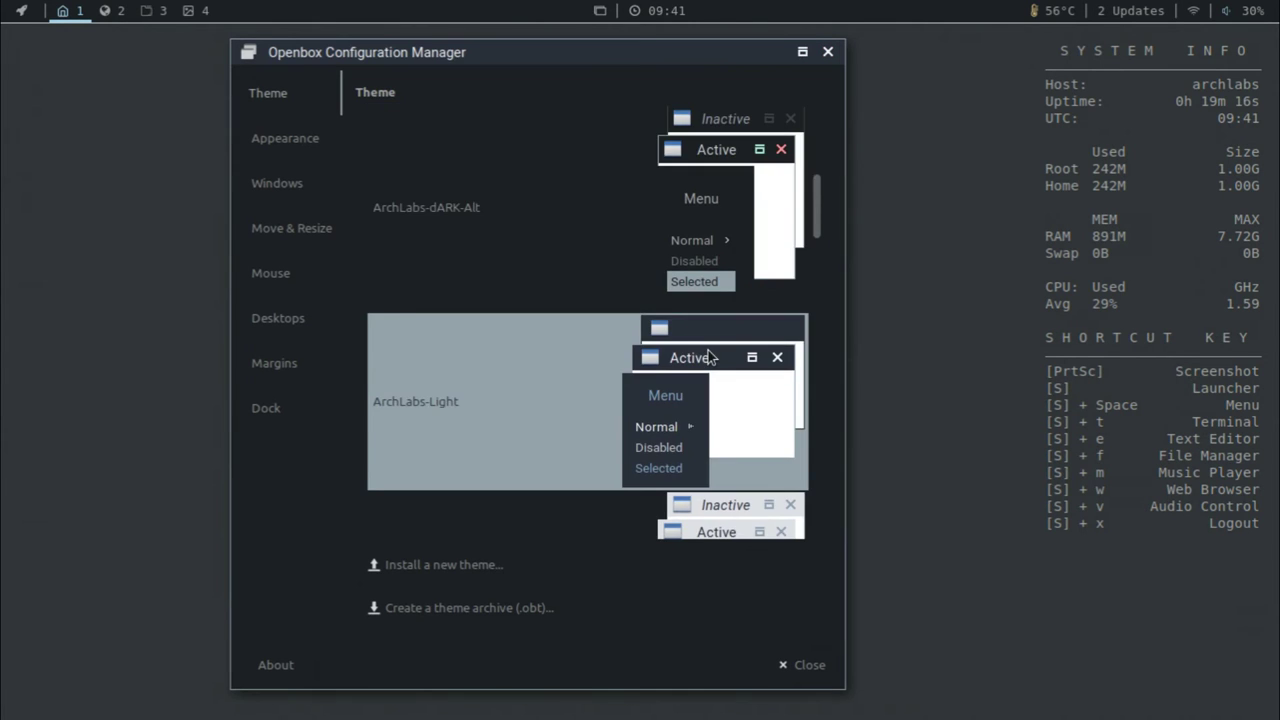
scroll(707, 350, down, 5)
click(708, 351)
scroll(677, 316, up, 6)
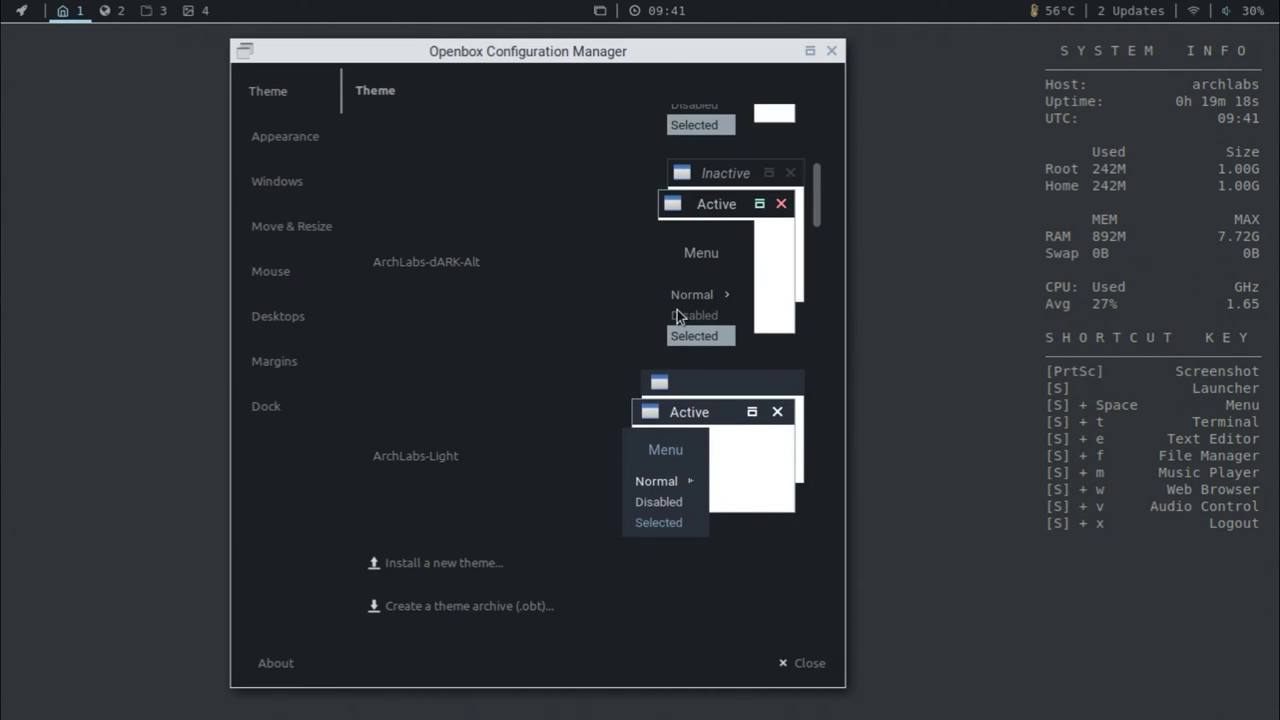
click(679, 261)
- Try ArchLabs-Dark and ArchLabs-dARK, finally settling on ArchLabs-dARK-Alt
scroll(670, 276, up, 6)
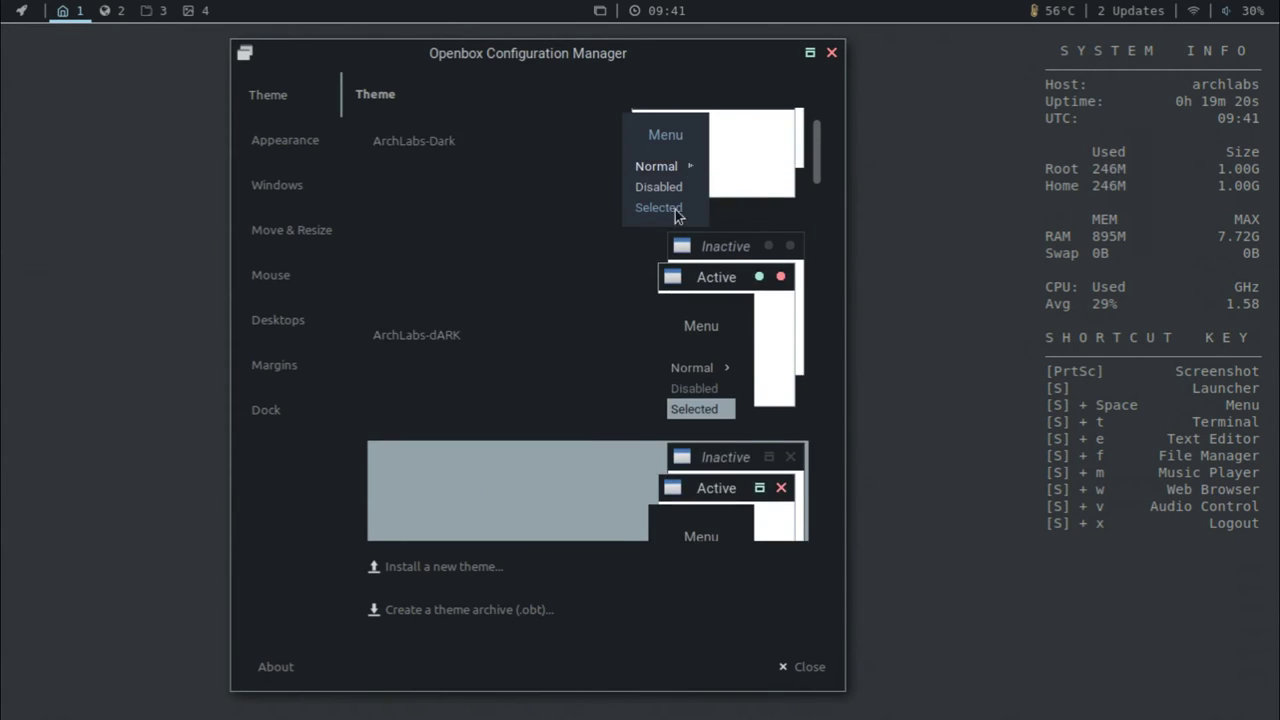
click(697, 224)
click(737, 364)
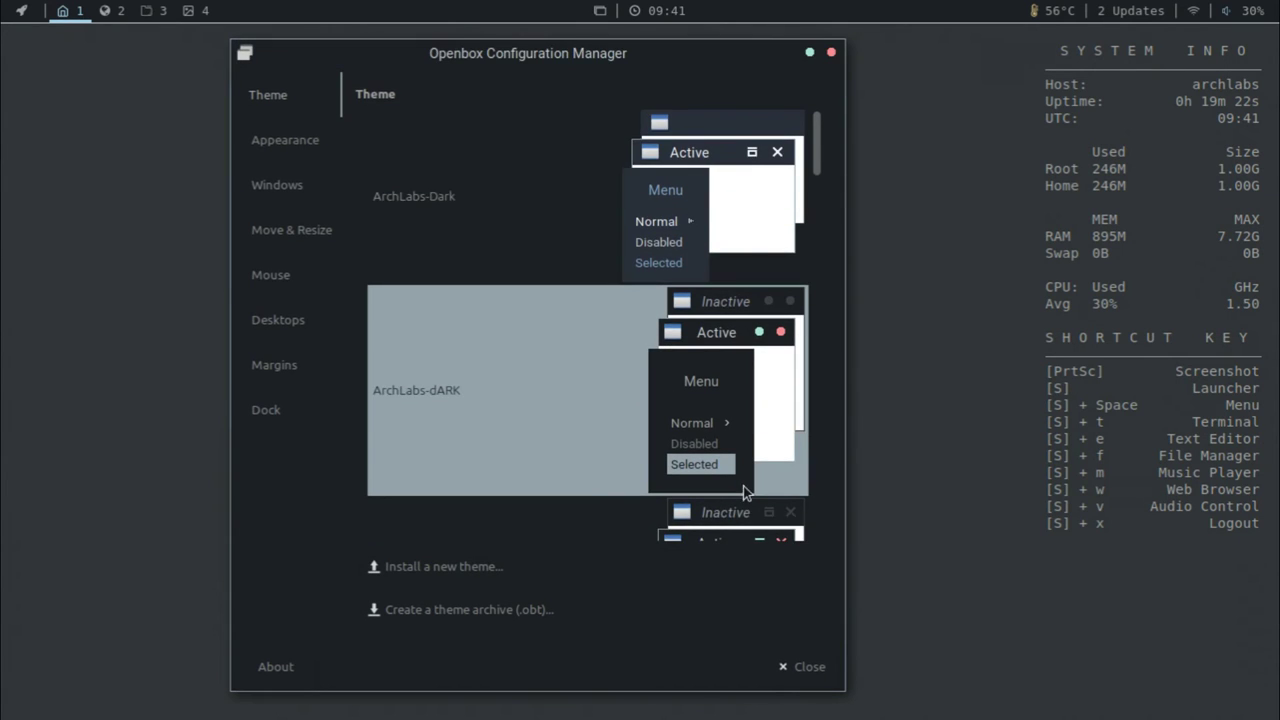
scroll(745, 500, down, 2)
click(743, 515)
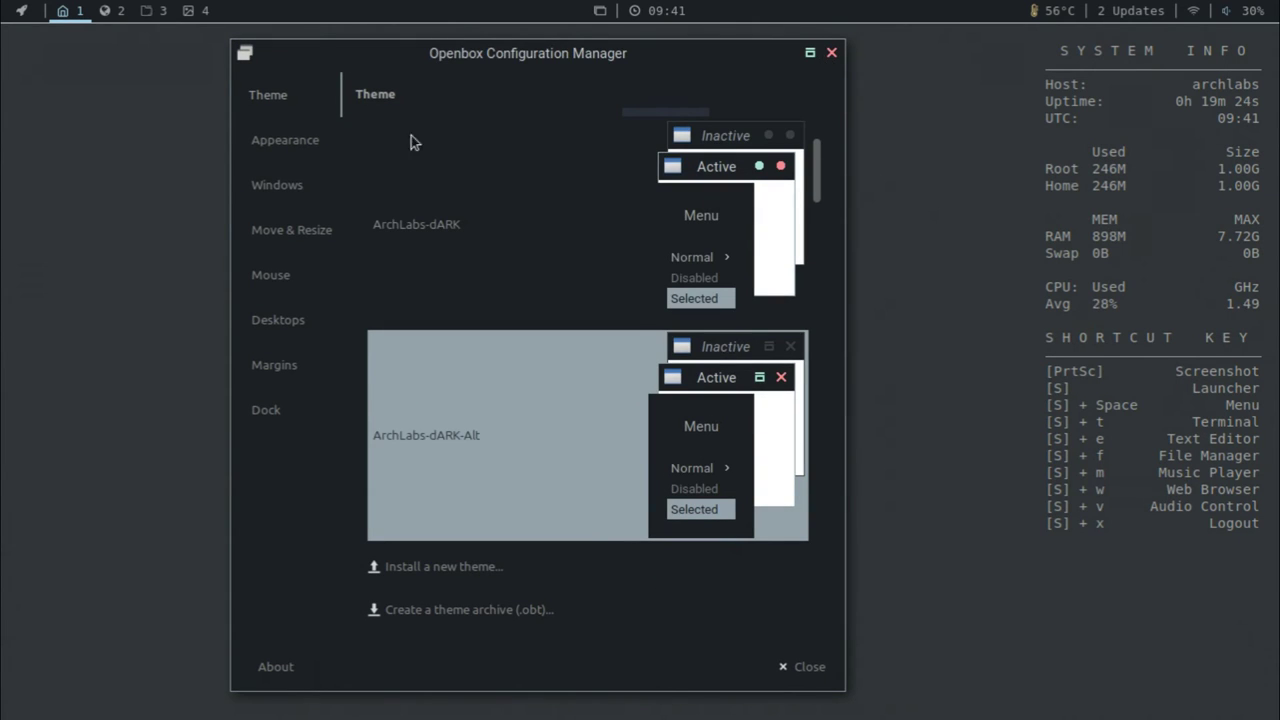
- Browse the Appearance, Windows, Move & Resize, Mouse, Desktops, Margins and Dock pages
click(323, 140)
click(292, 177)
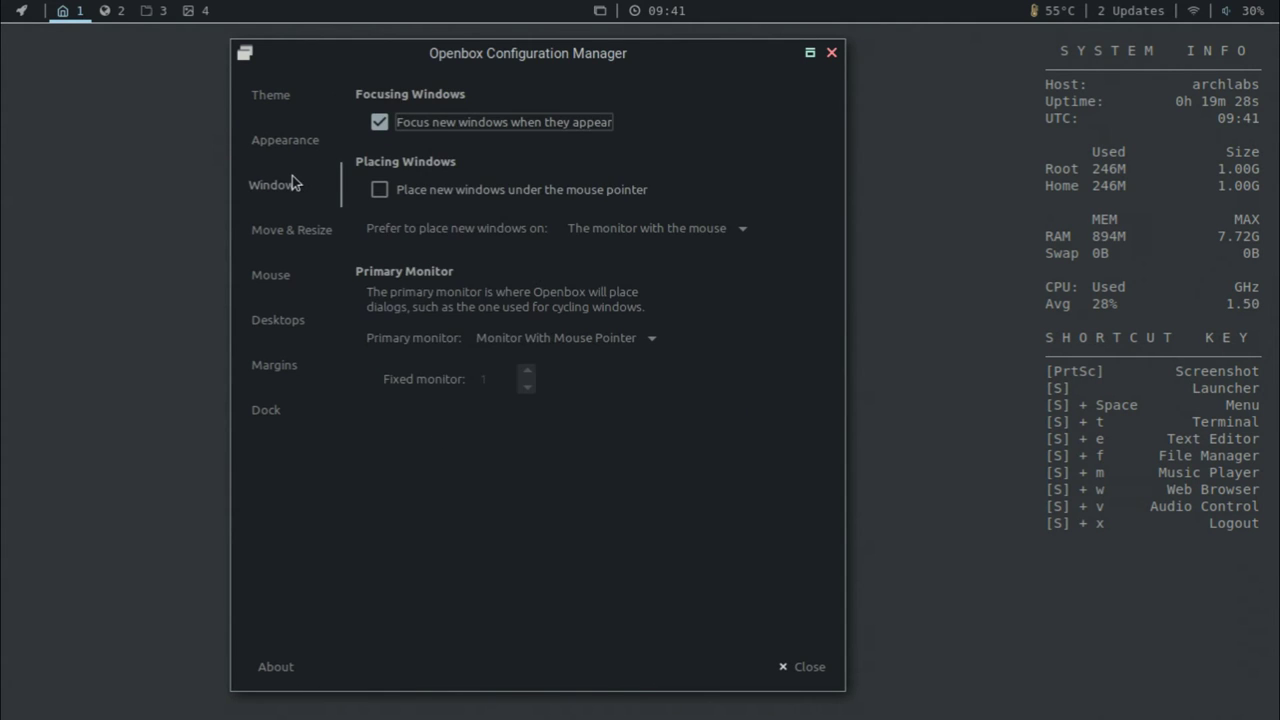
click(289, 236)
click(287, 276)
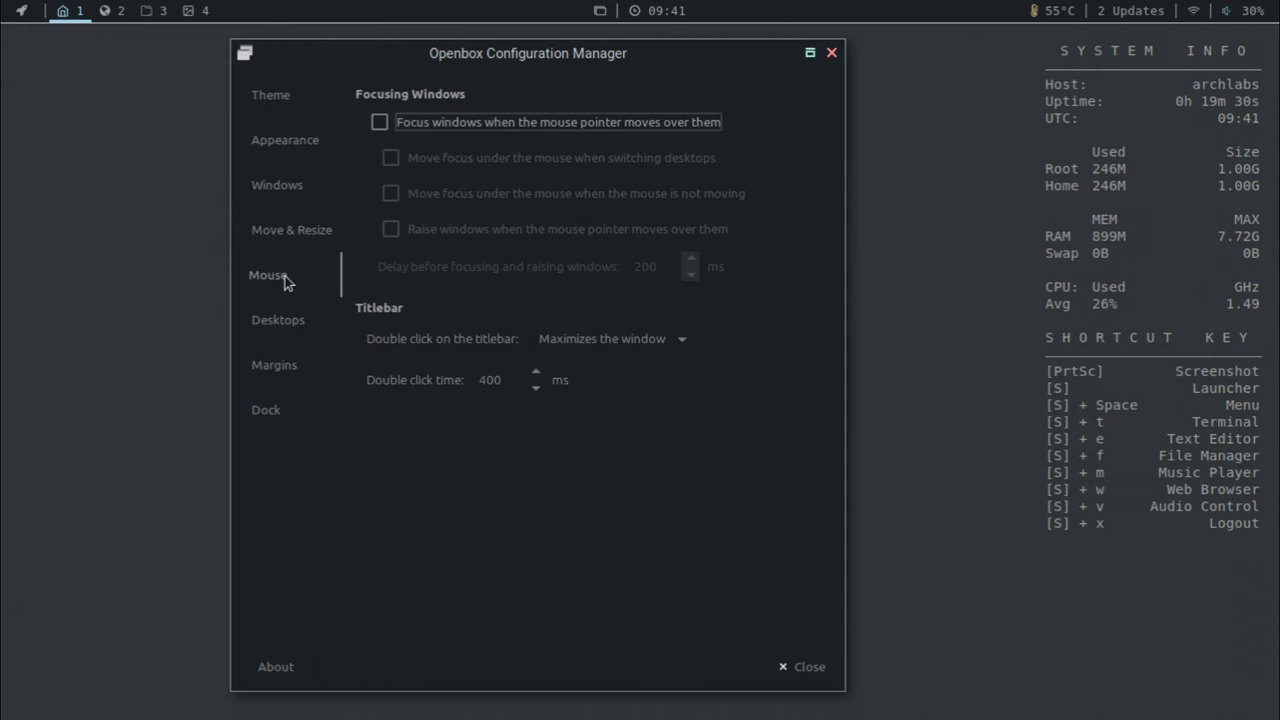
click(272, 320)
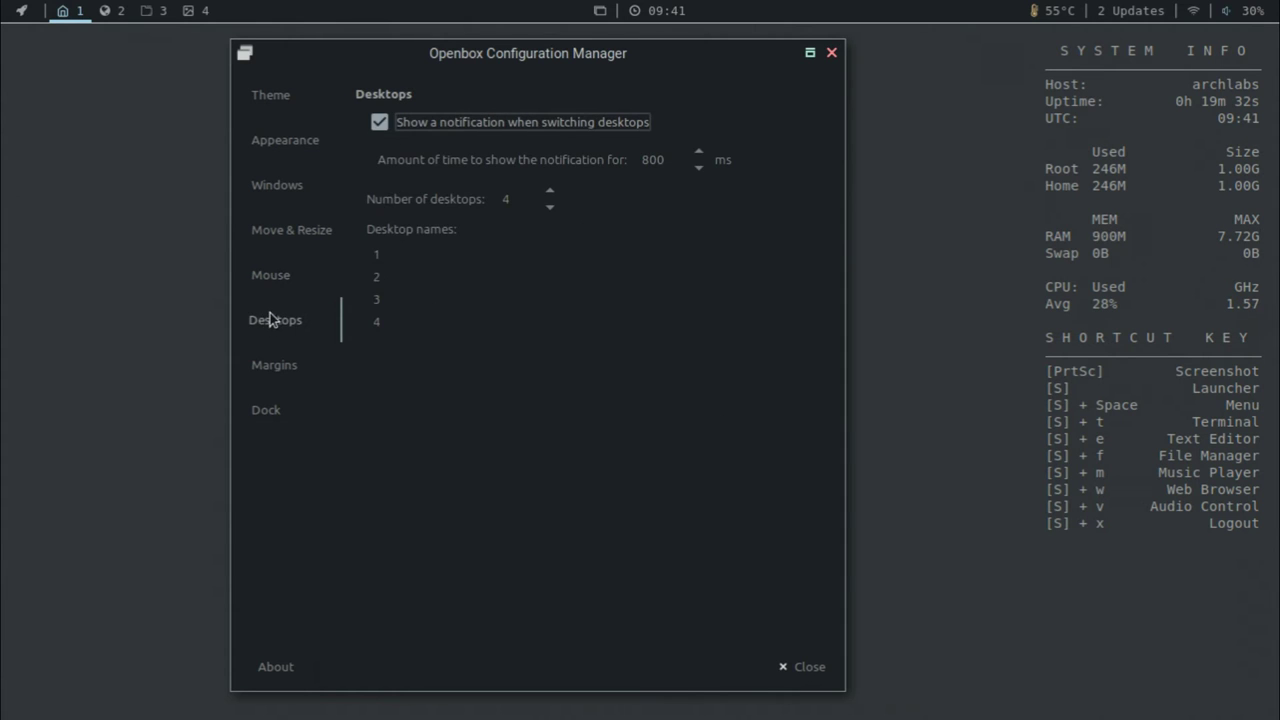
click(272, 372)
click(274, 410)
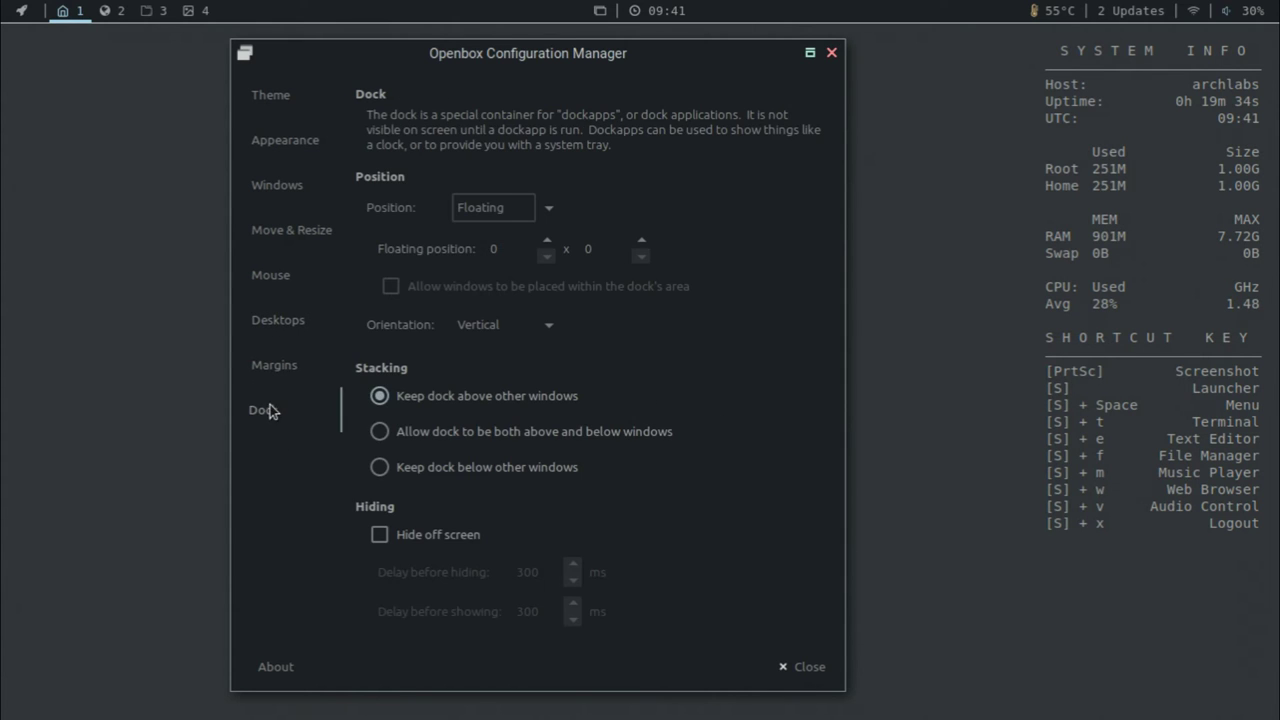
click(294, 280)
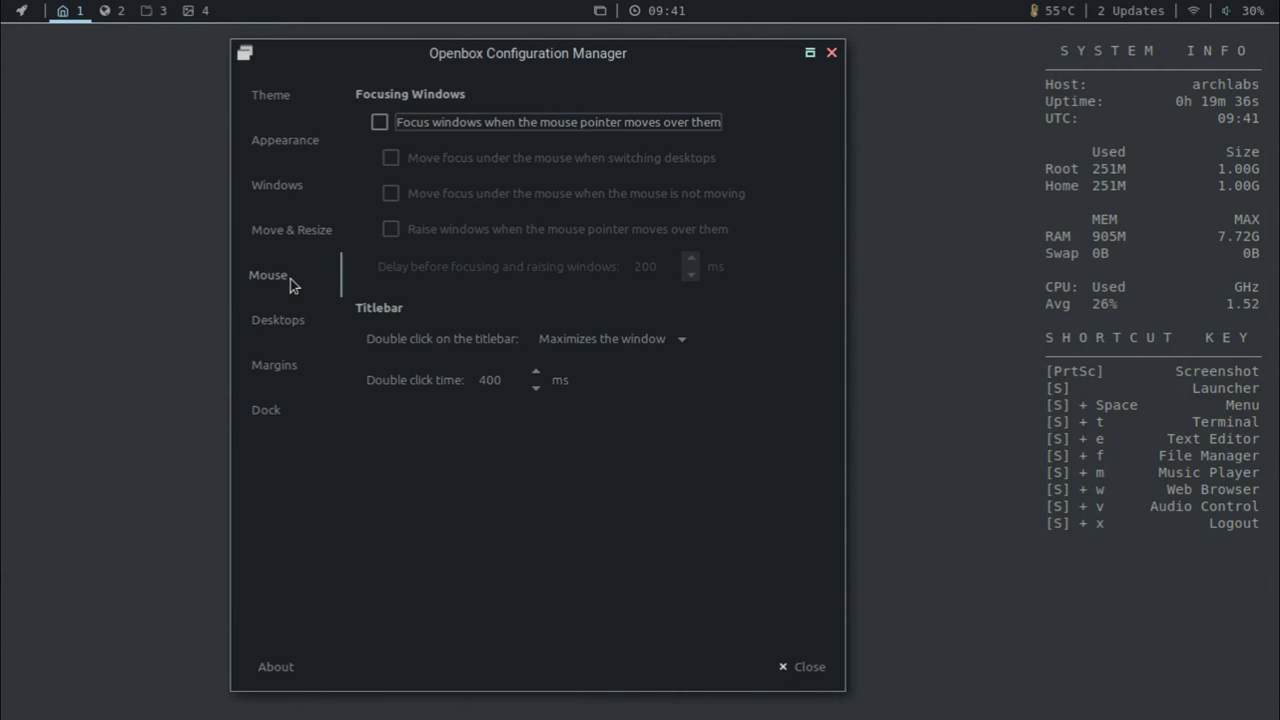
- Revisit the placement, Appearance, mouse, desktops and margins pages, ending on Move & Resize
click(300, 184)
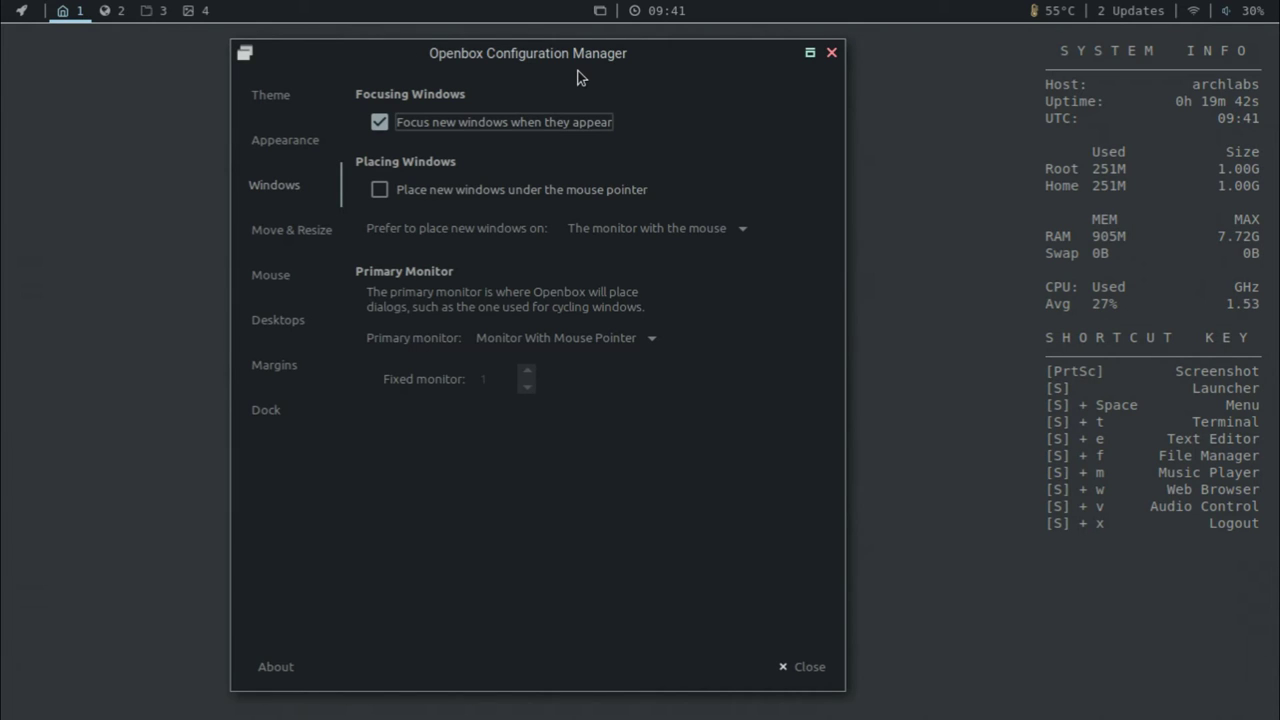
click(276, 139)
click(275, 238)
click(268, 275)
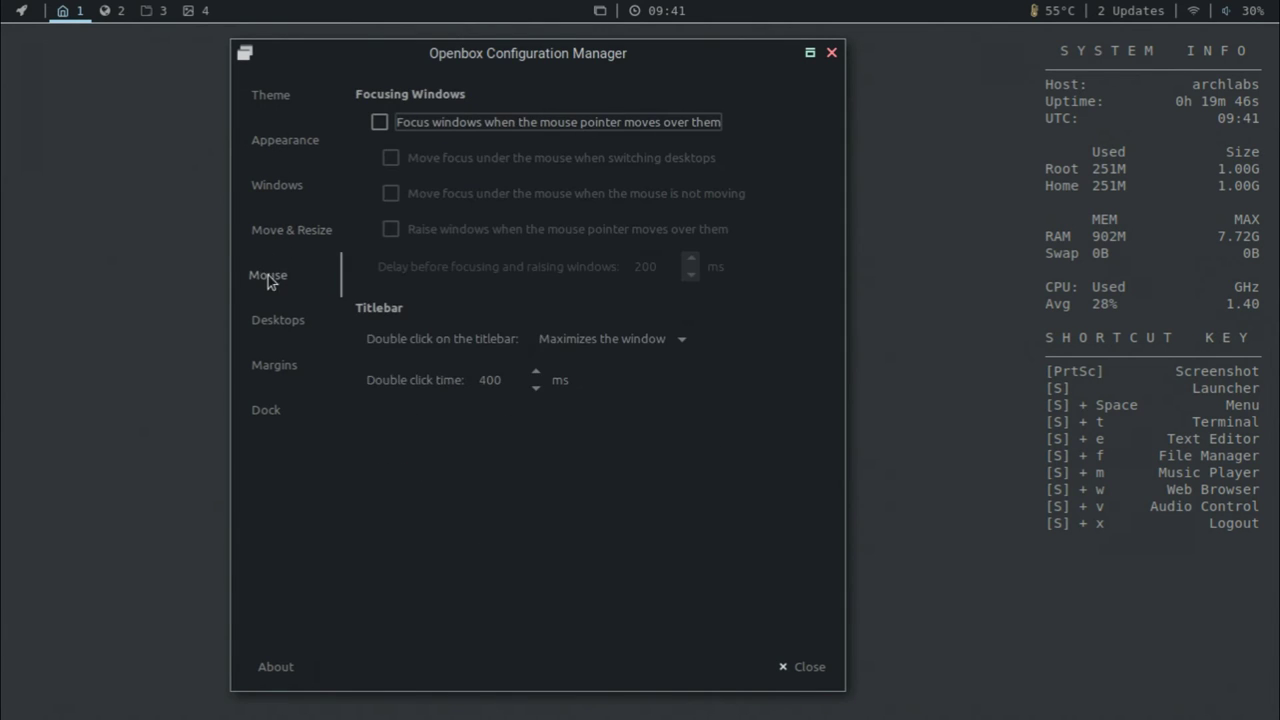
click(280, 321)
click(274, 366)
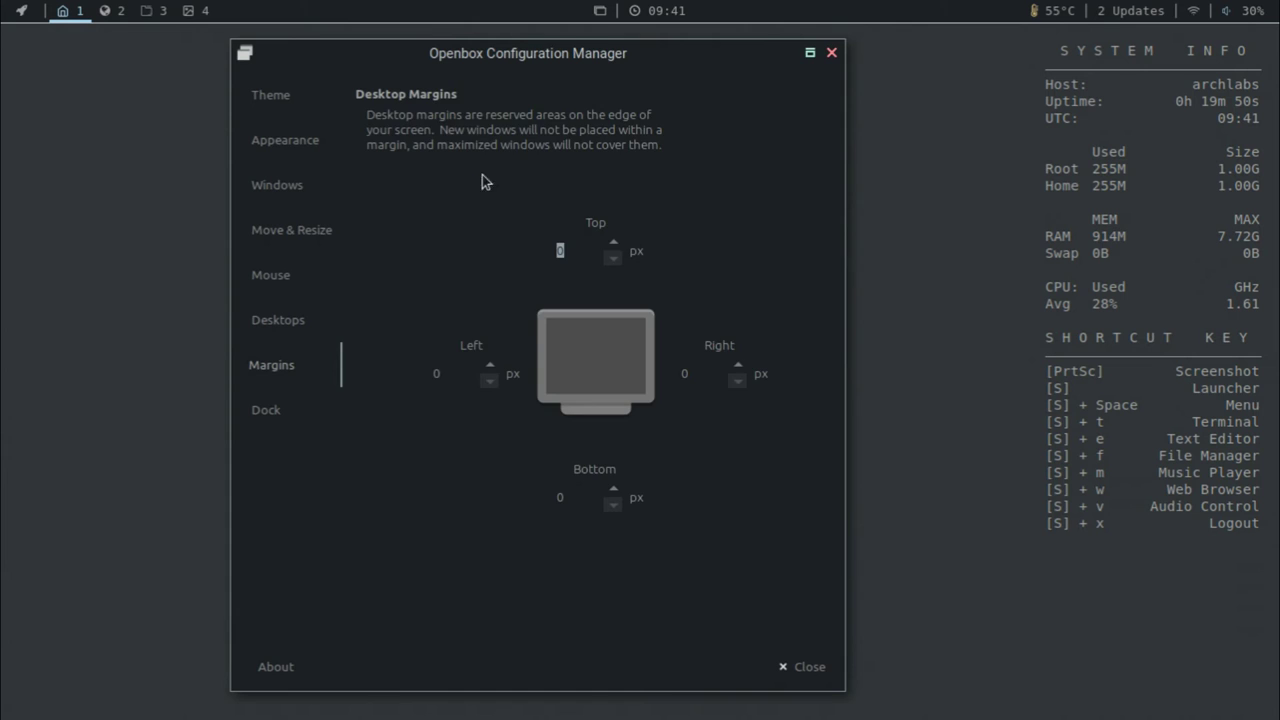
click(253, 238)
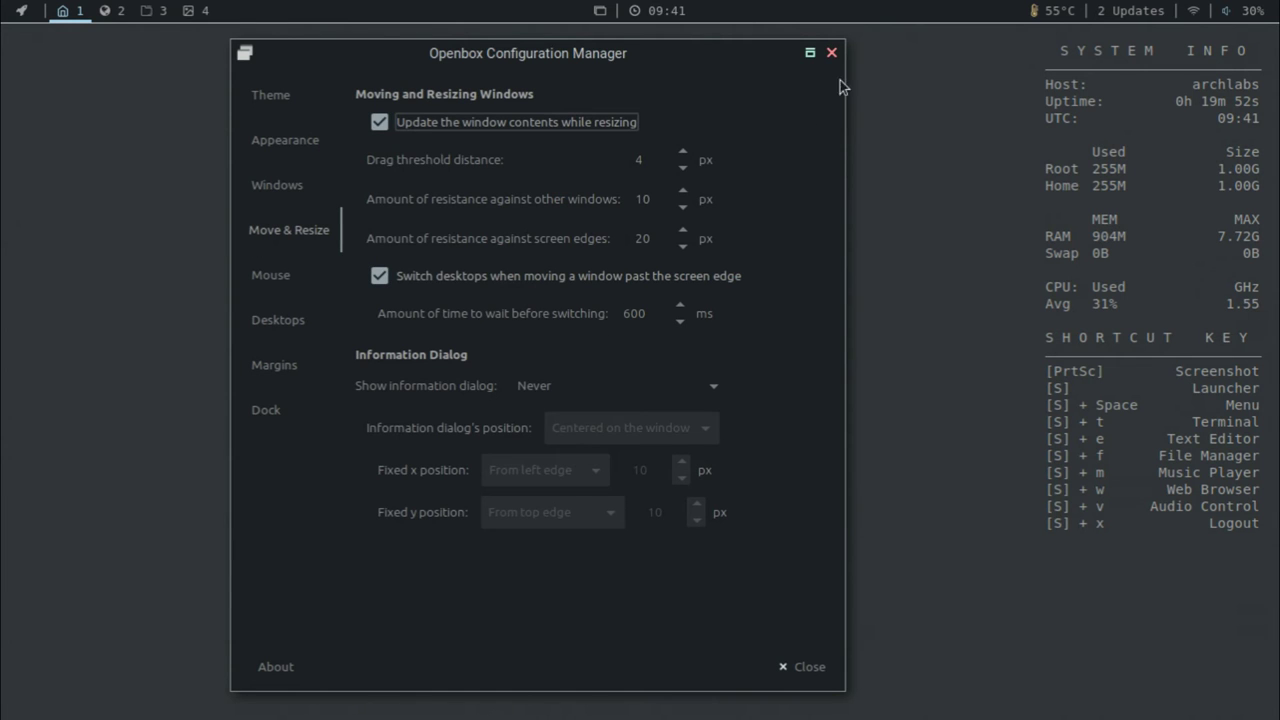
- Close Openbox Configuration Manager and bring up the desktop's root menu
click(828, 54)
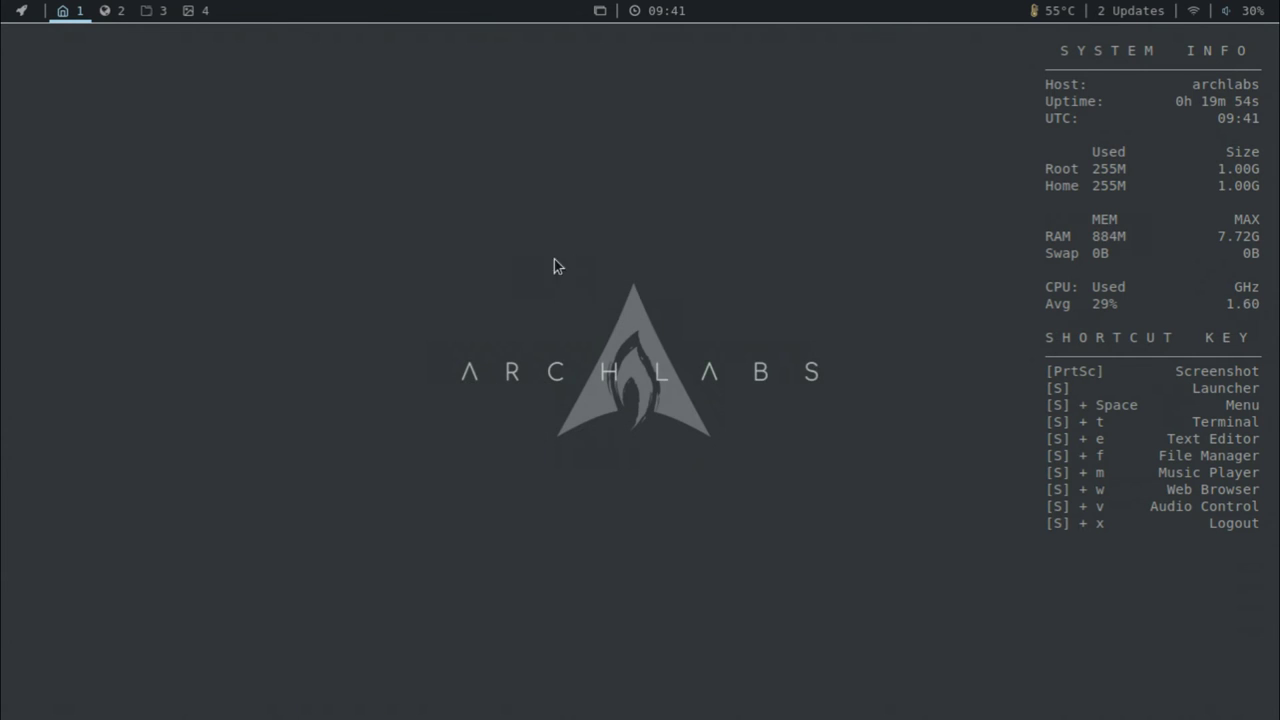
right_click(520, 267)
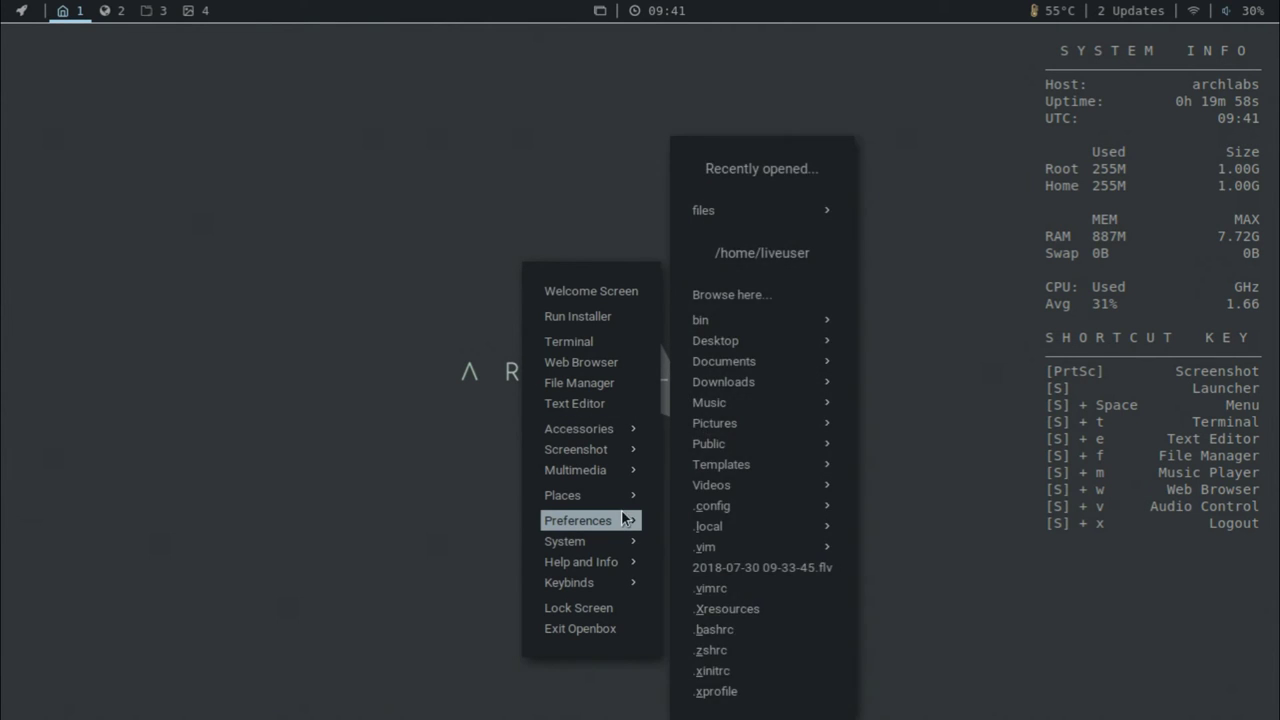
- Open Compton Settings GUI from Preferences › Compton and toggle the compositing switch
mouse_move(630, 521)
mouse_move(763, 478)
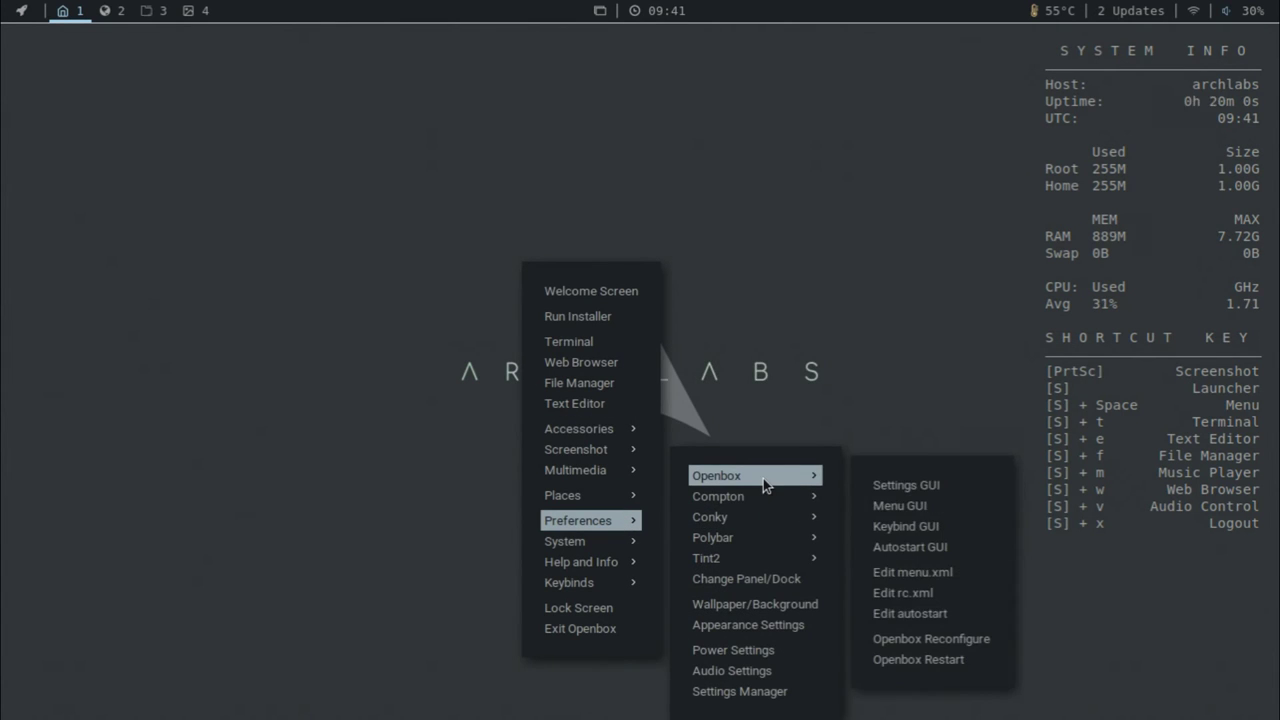
mouse_move(771, 503)
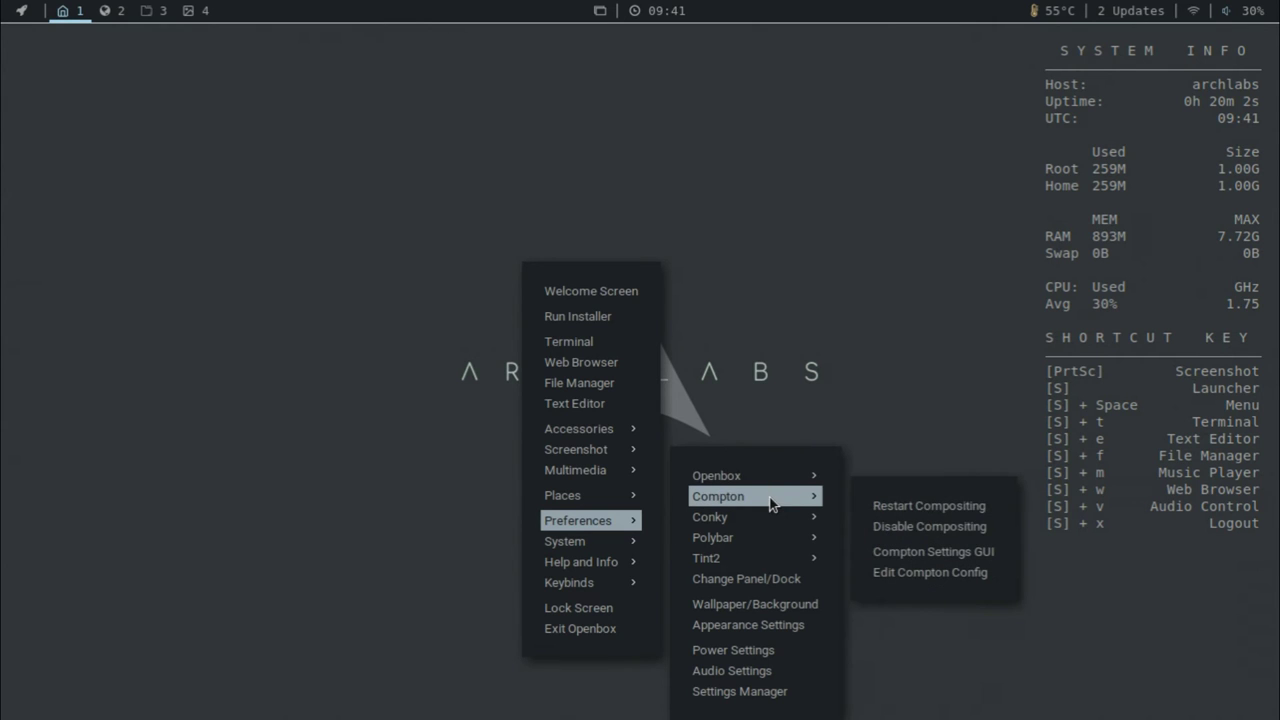
click(962, 554)
drag(606, 200, 562, 195)
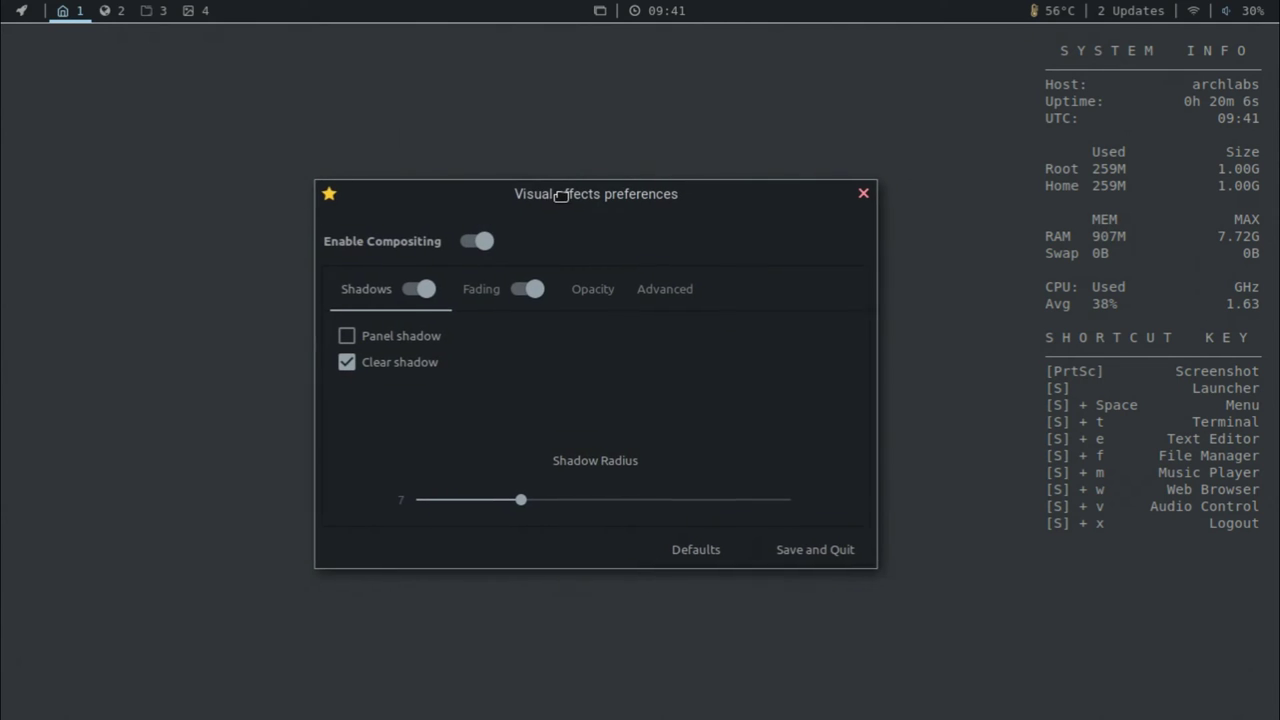
click(472, 244)
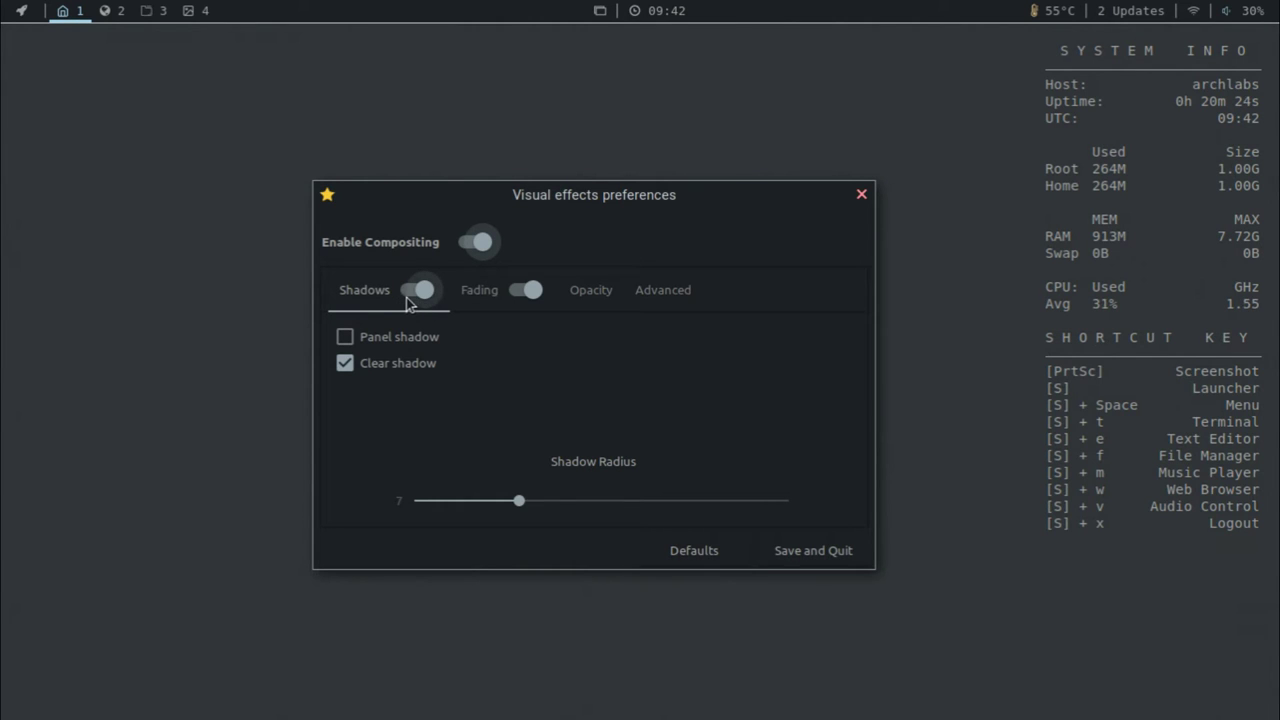
- On the Opacity tab, lower Menu opacity from 10 to 8
click(577, 297)
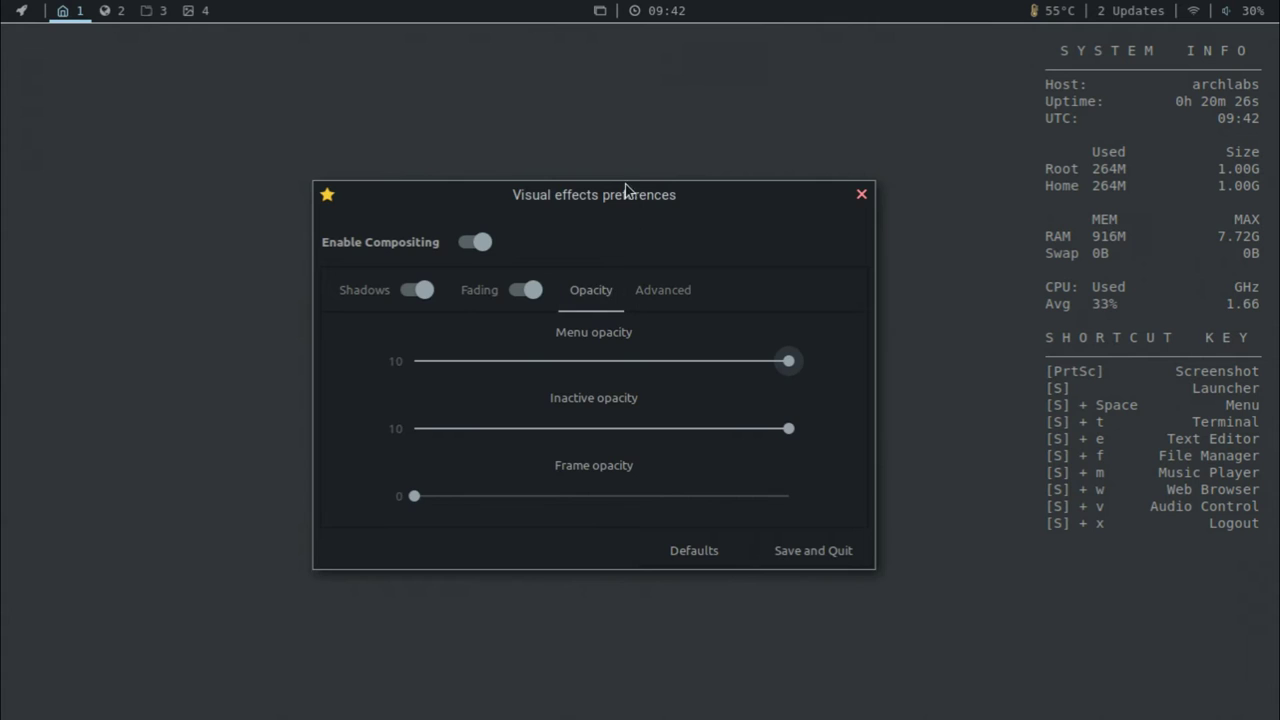
drag(632, 205, 652, 174)
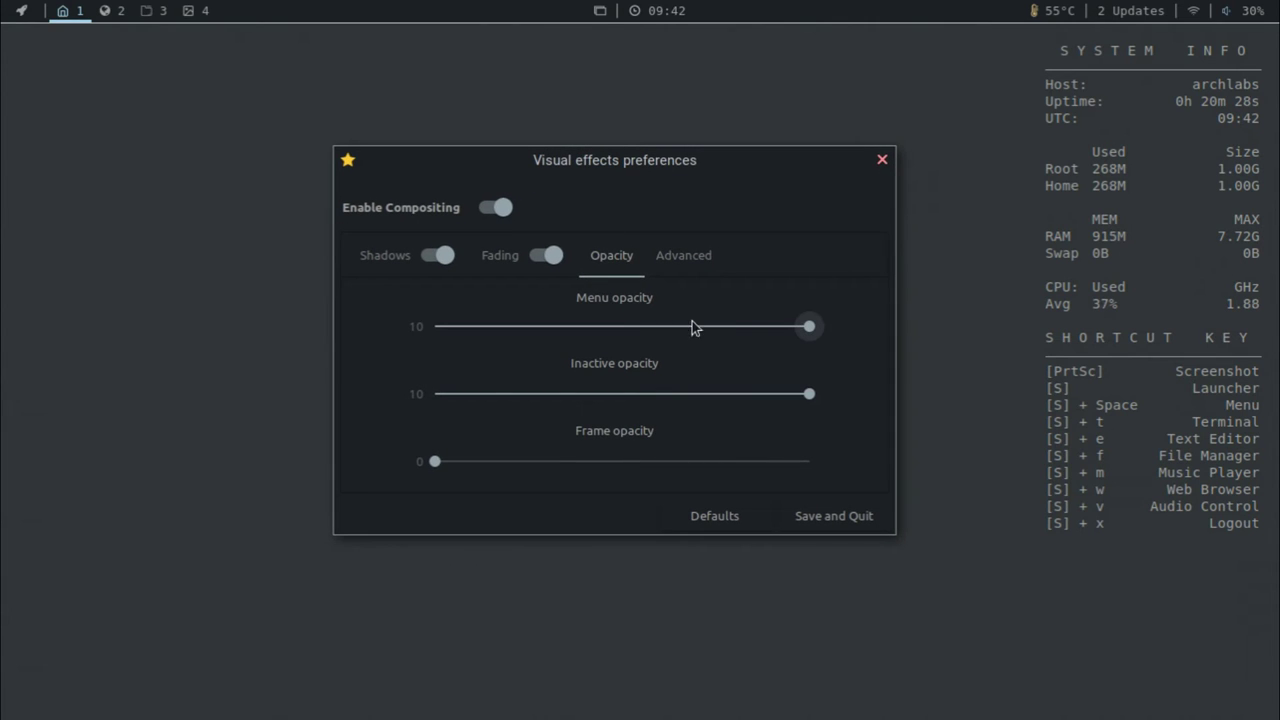
click(737, 326)
drag(761, 328, 731, 330)
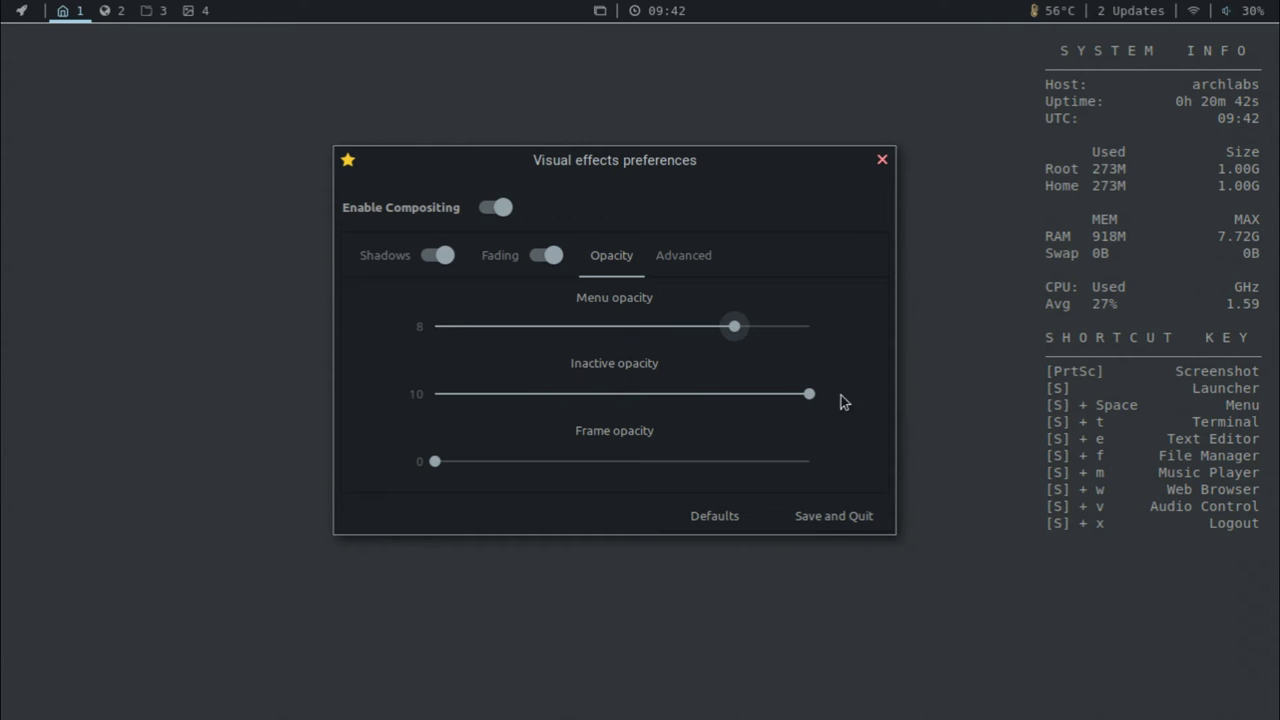
- Check the Advanced vsync (left at none) and backend options, then Save and Quit
click(684, 257)
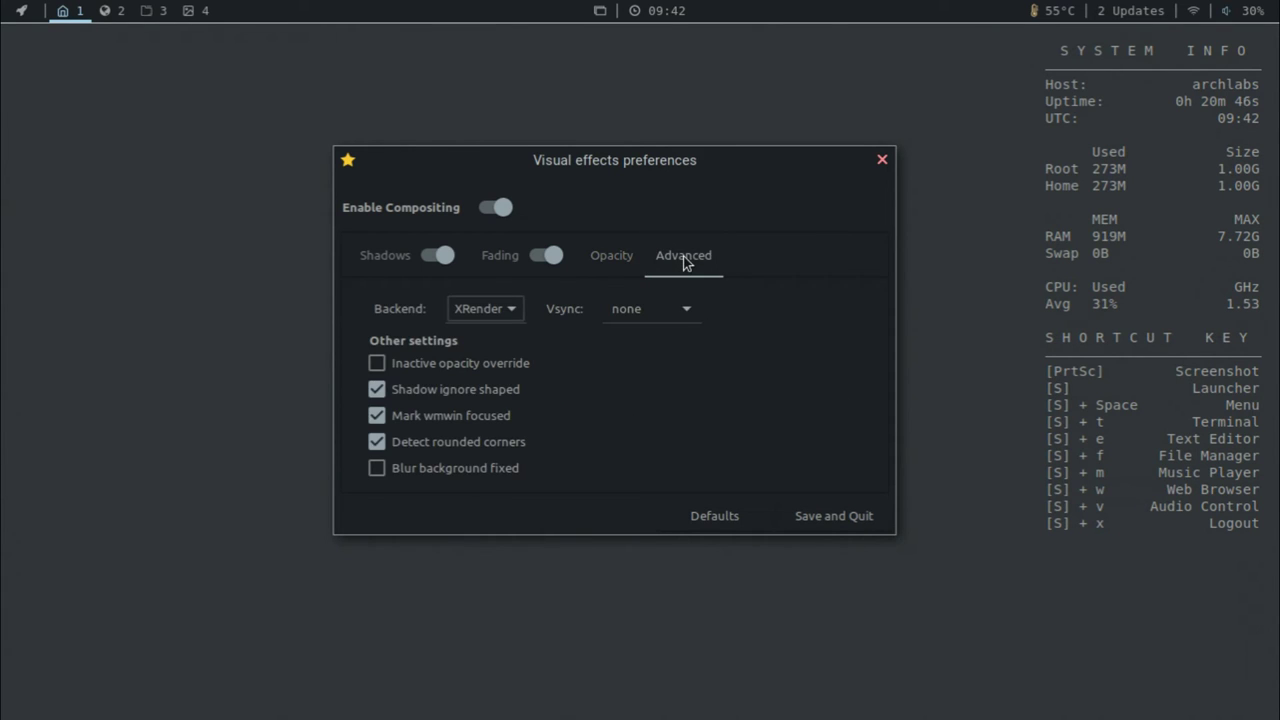
click(670, 319)
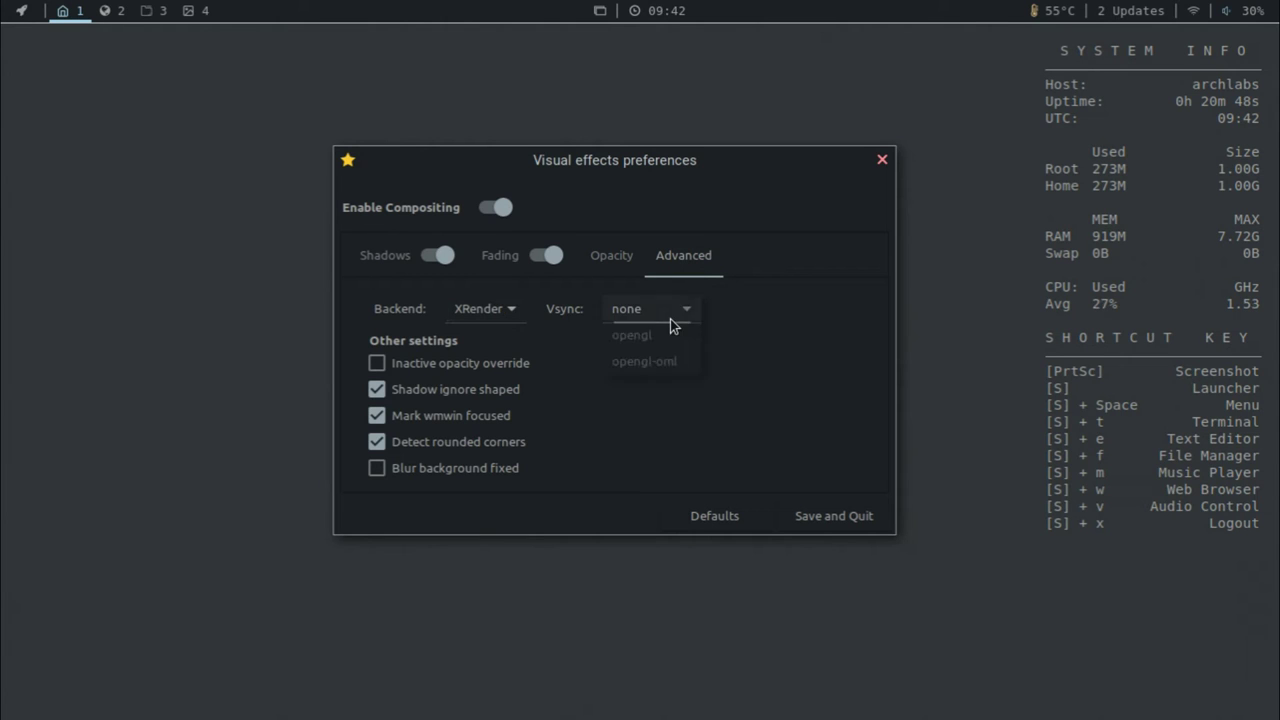
click(465, 315)
click(468, 311)
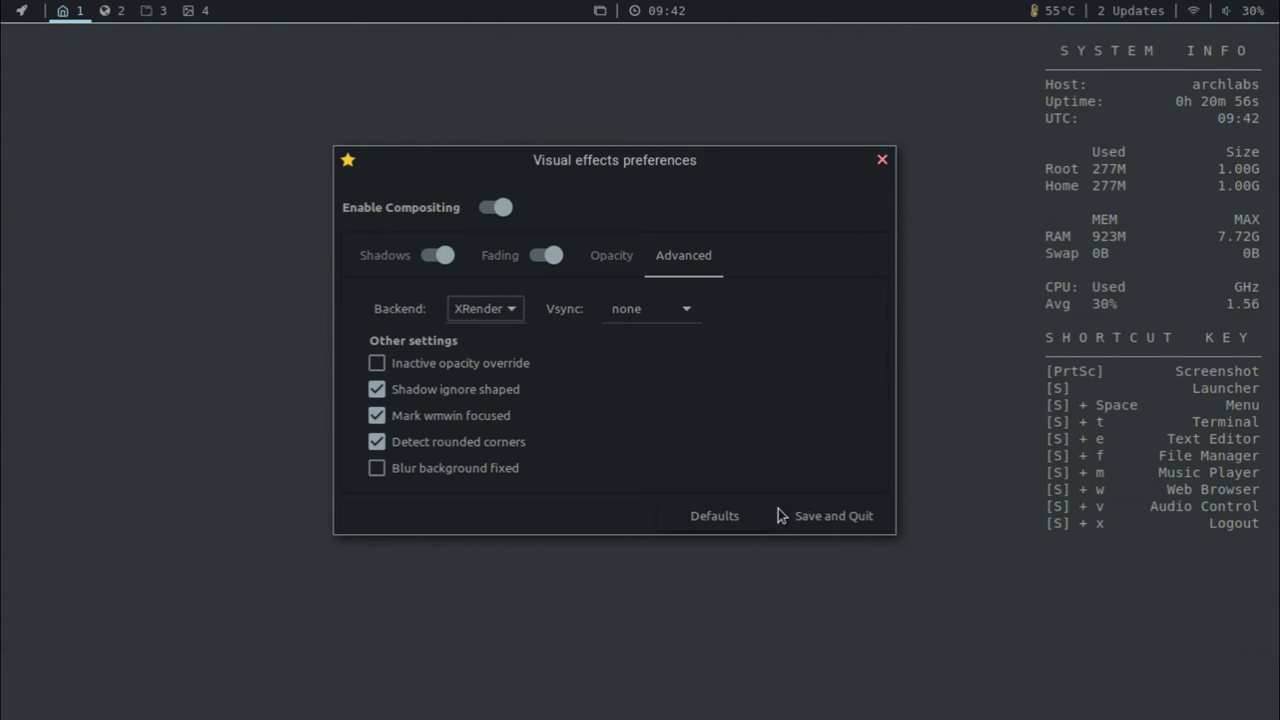
click(813, 521)
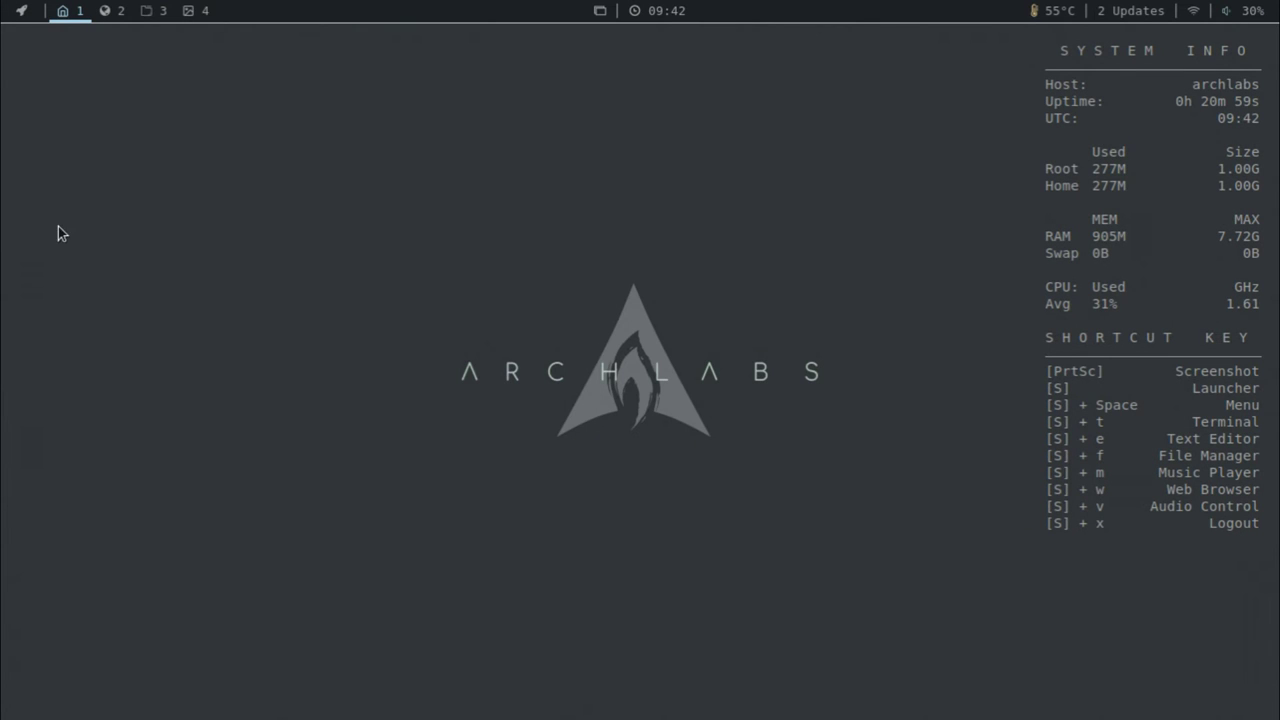
- Open Nitrogen through the desktop menu's Preferences › Wallpaper/Background entry
right_click(128, 169)
right_click(506, 247)
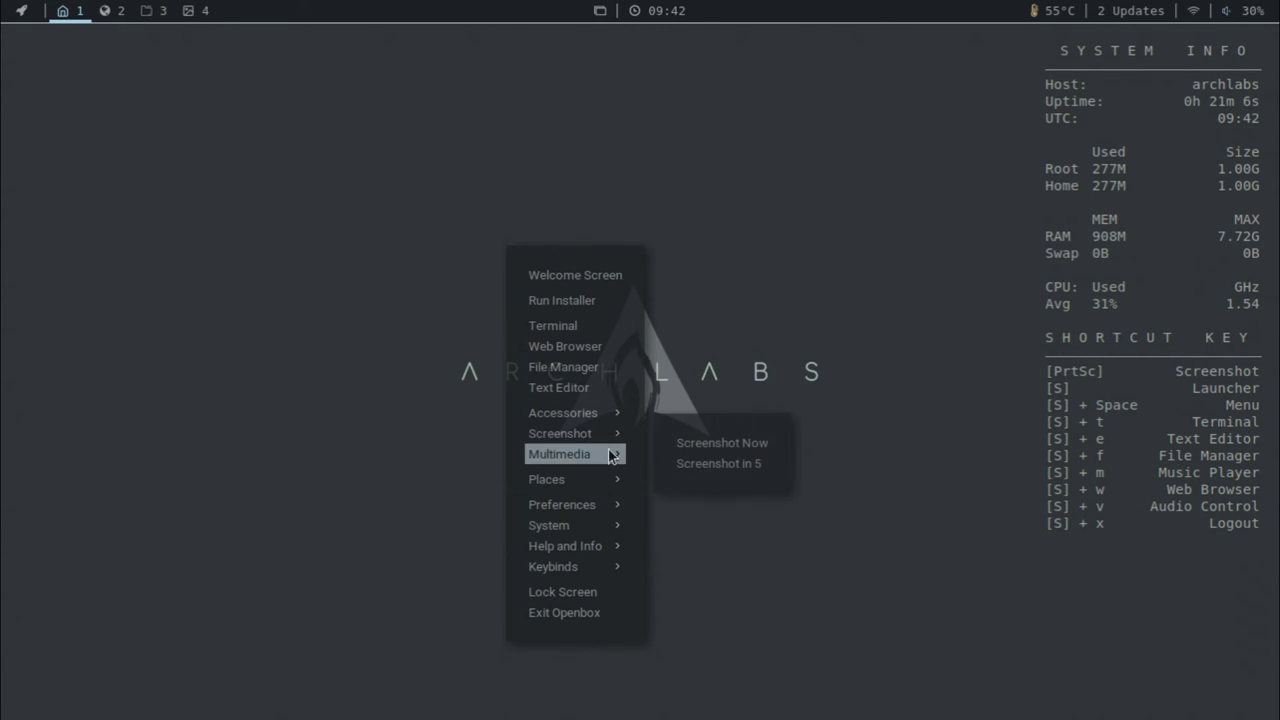
click(383, 141)
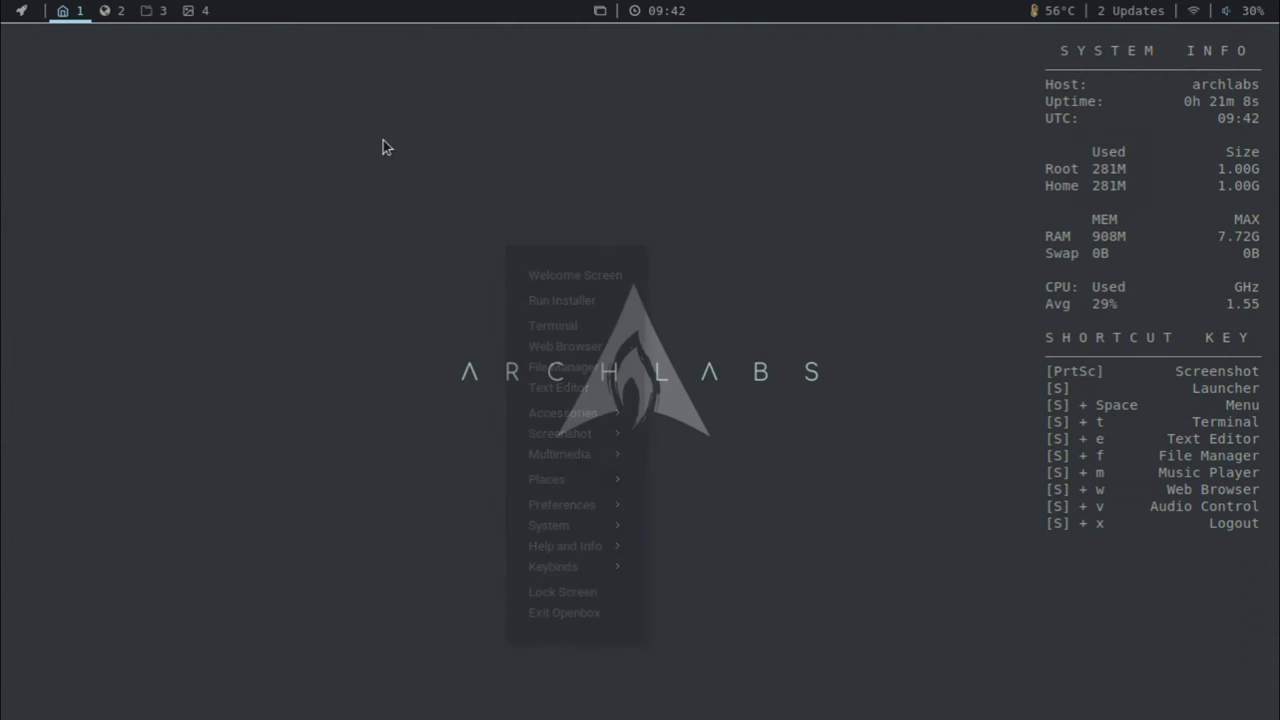
right_click(596, 316)
mouse_move(690, 548)
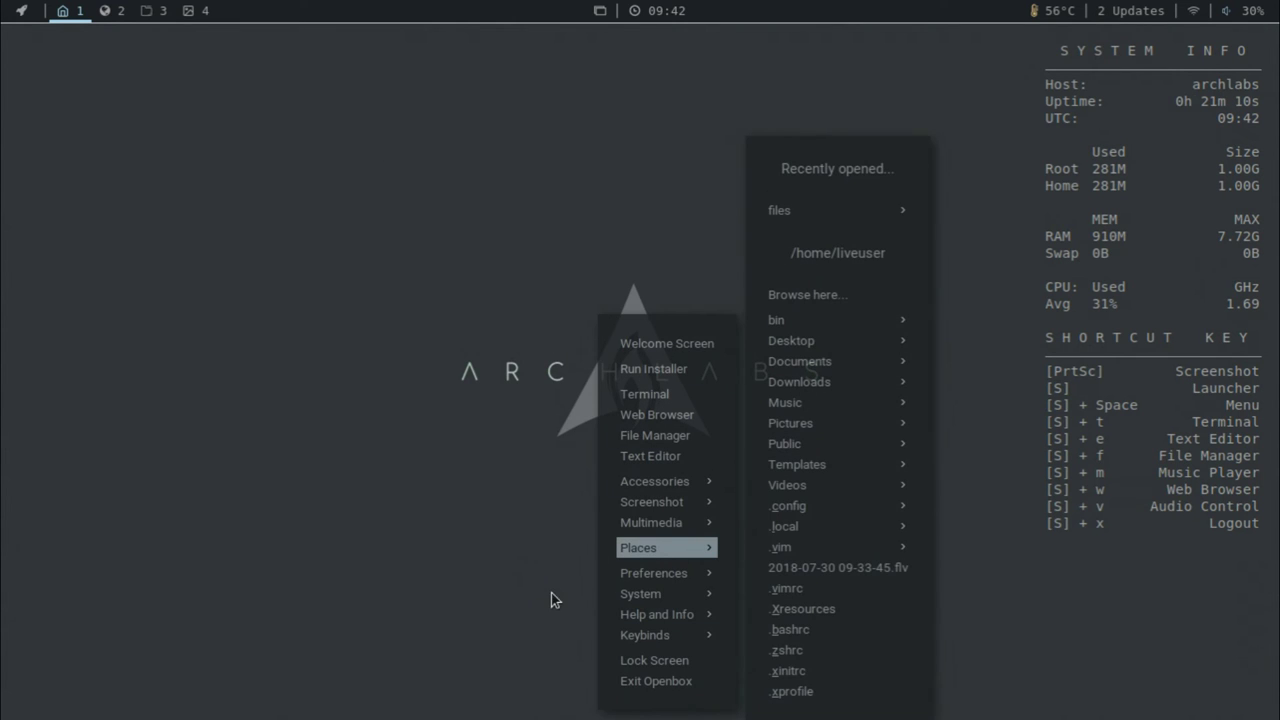
click(410, 289)
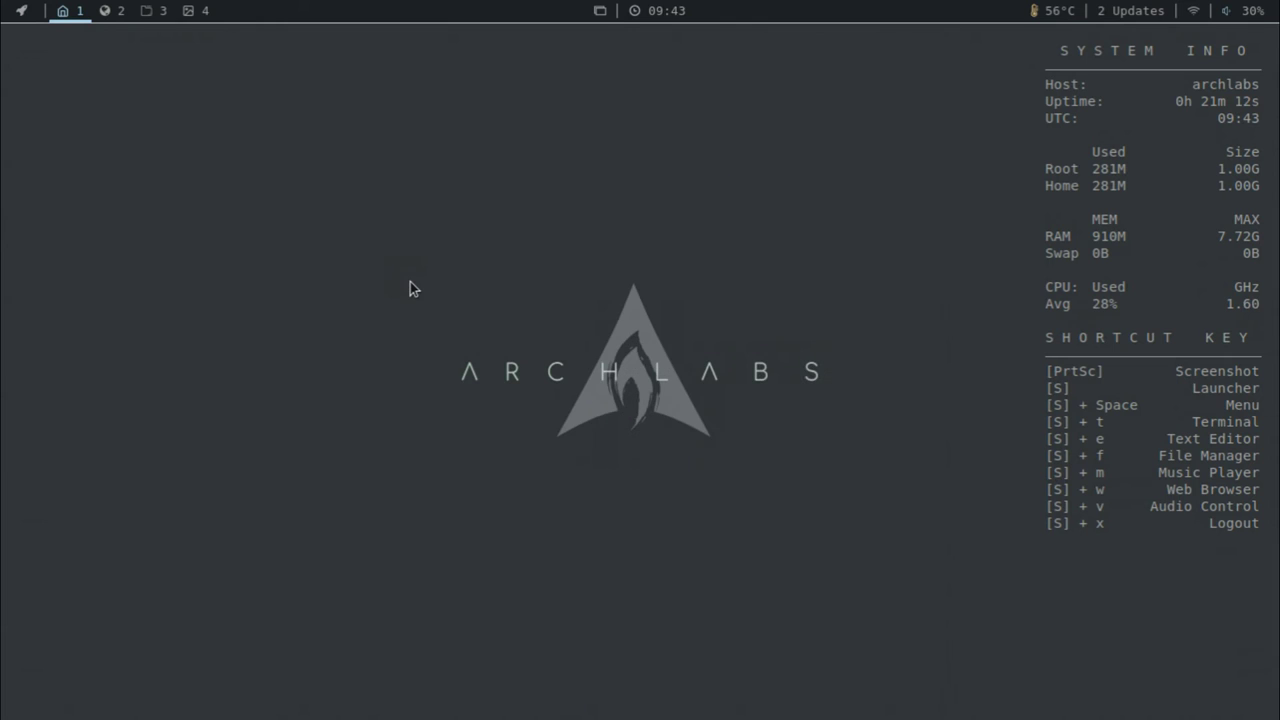
right_click(466, 231)
mouse_move(550, 560)
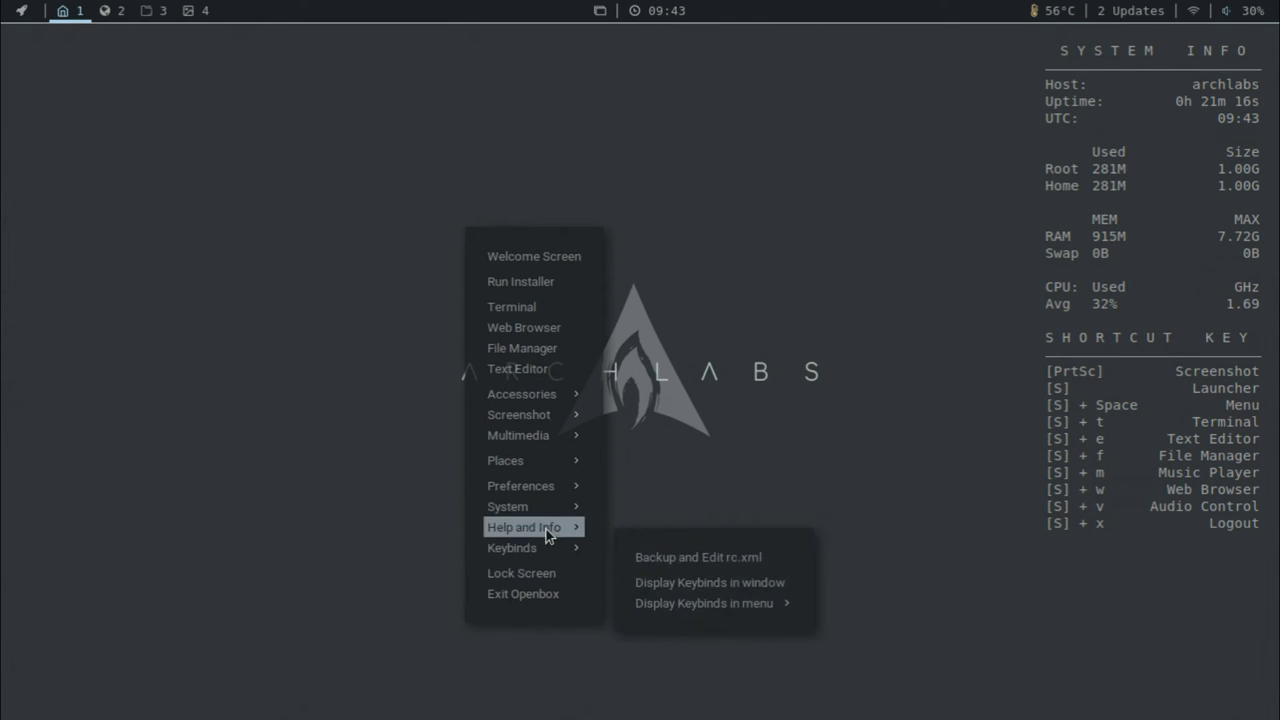
mouse_move(551, 490)
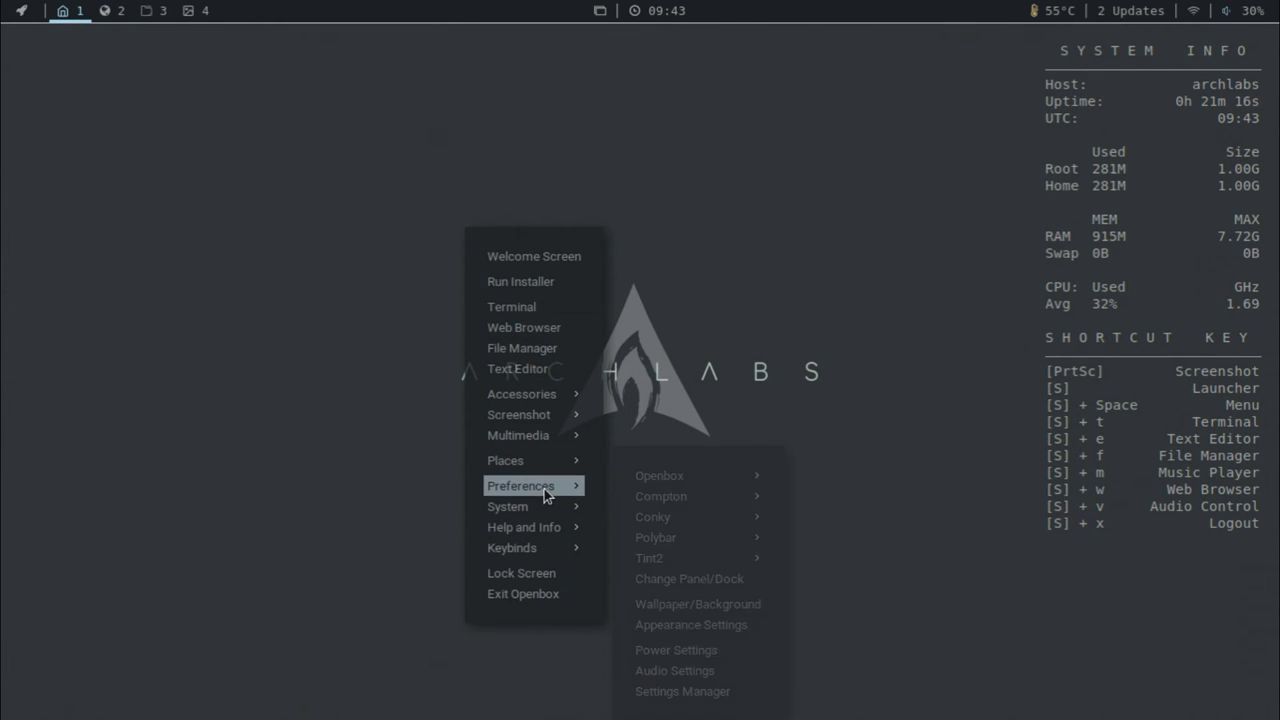
click(721, 603)
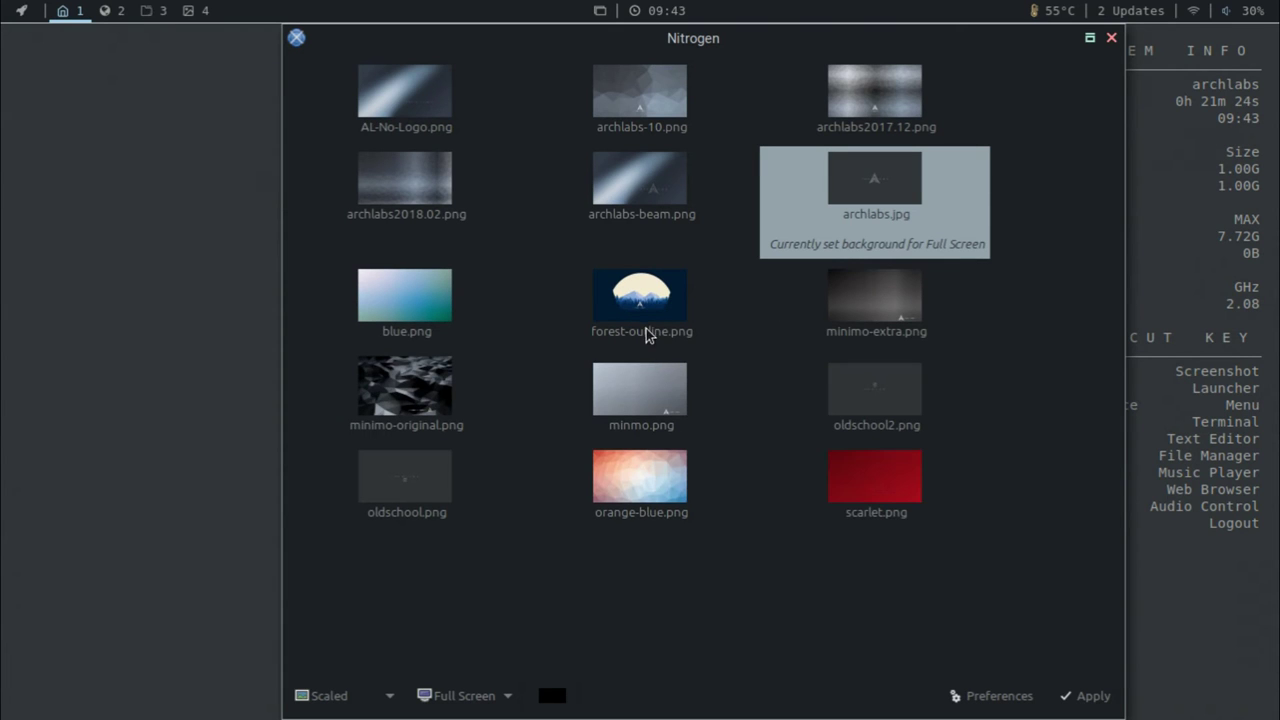
- Apply orange-blue.png as the wallpaper and move Nitrogen to the upper left
click(650, 486)
click(1090, 697)
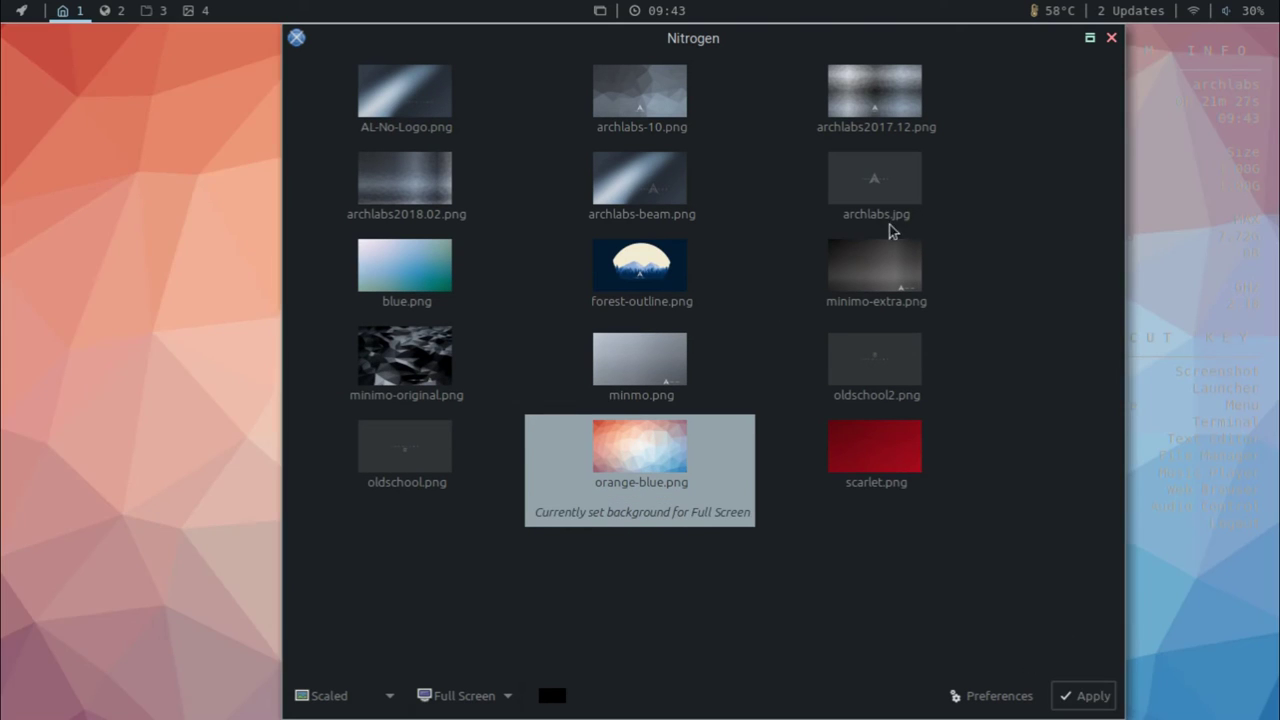
drag(820, 45, 482, 65)
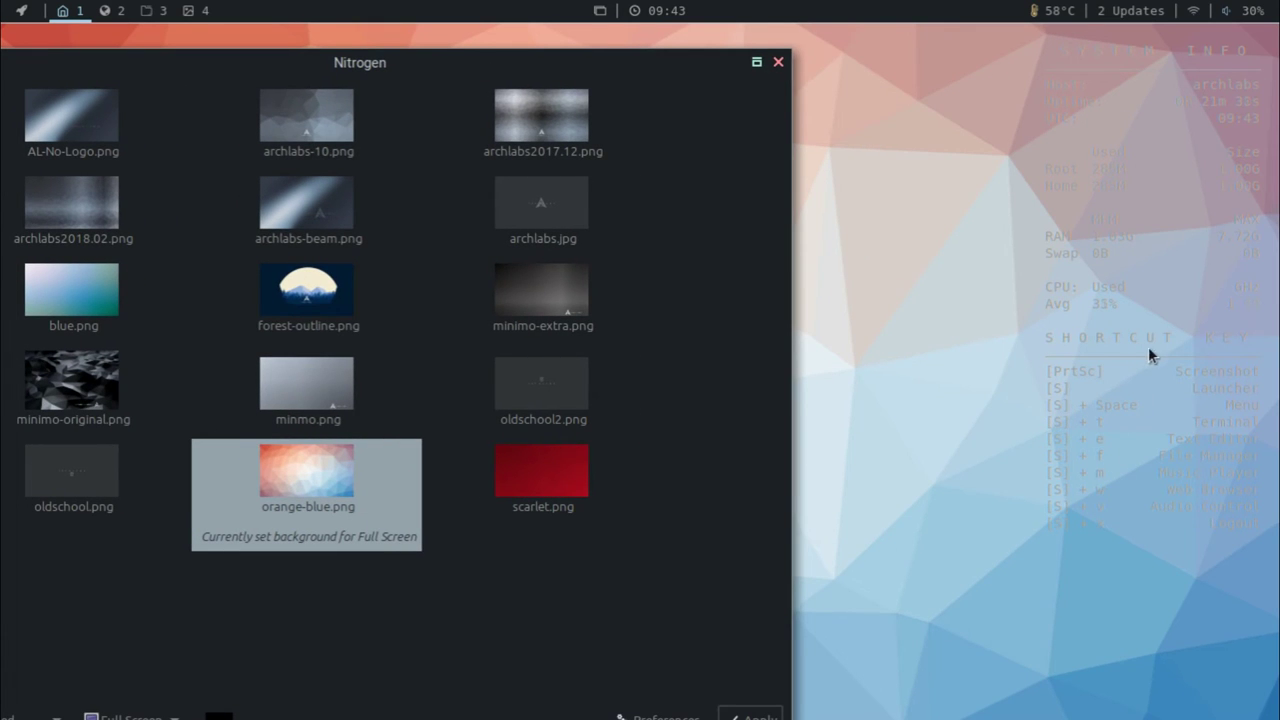
right_click(872, 245)
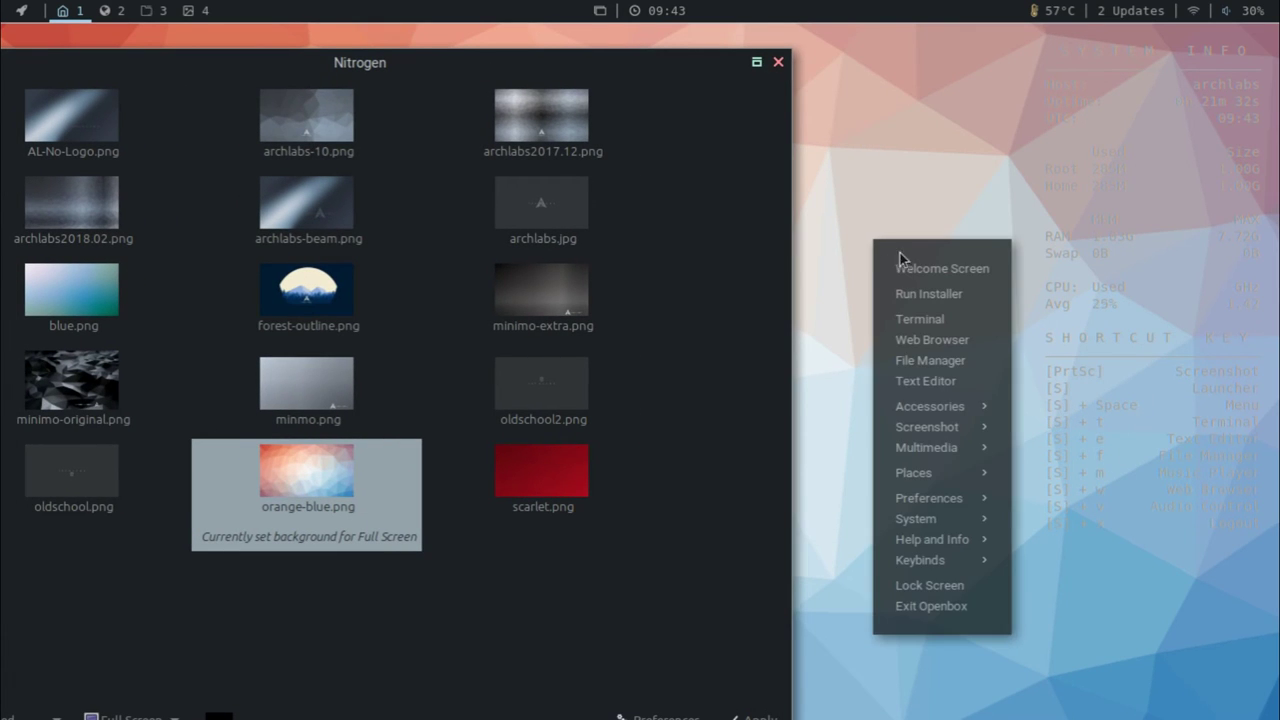
click(851, 125)
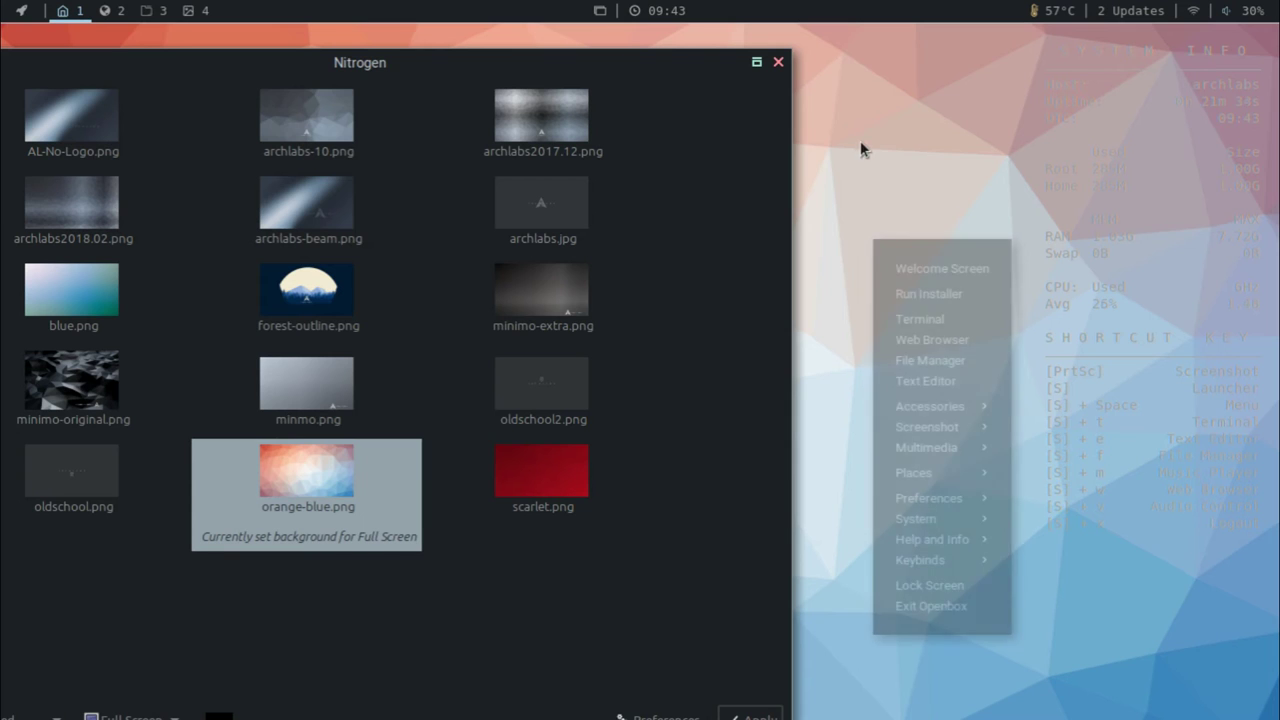
right_click(903, 186)
mouse_move(995, 447)
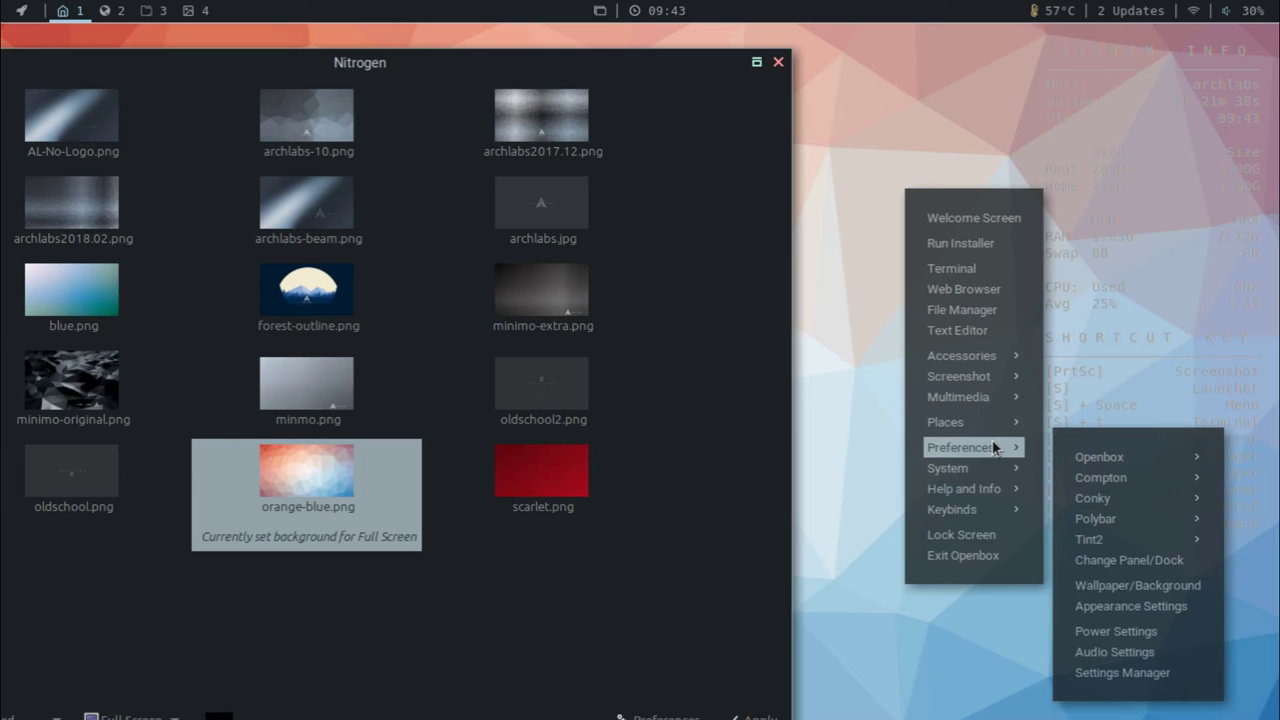
click(858, 440)
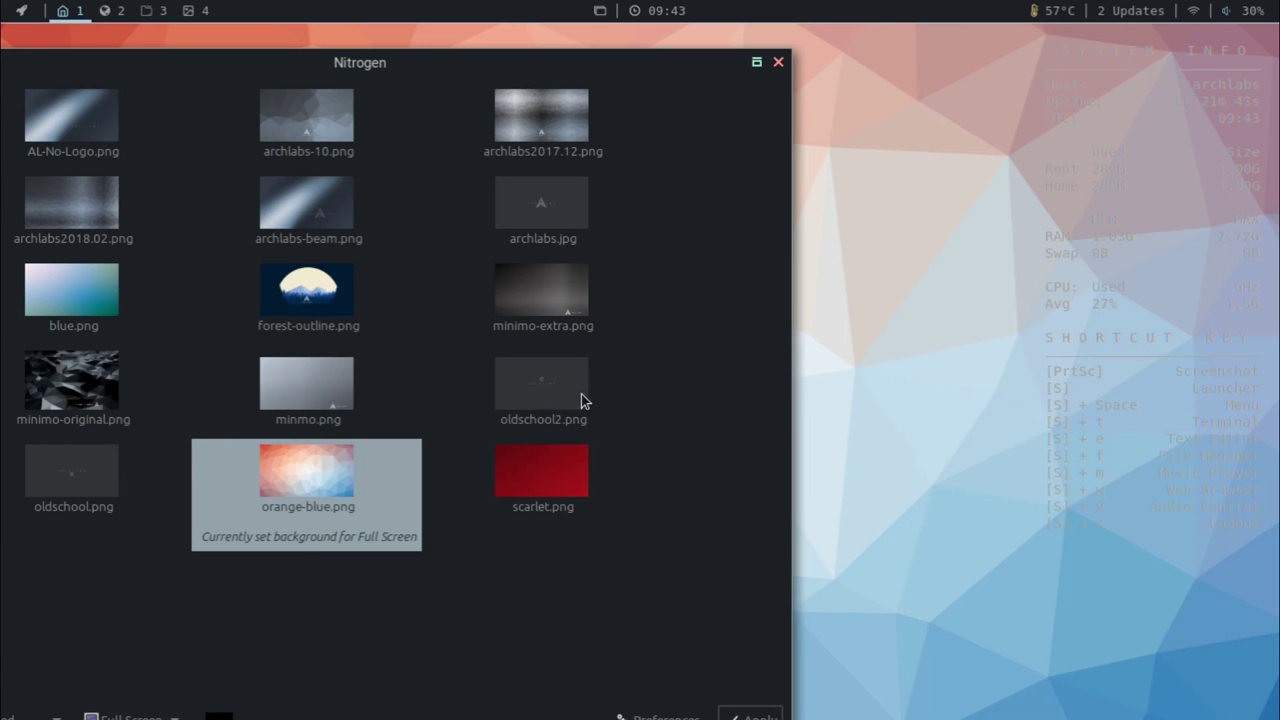
- Reapply archlabs.jpg as the background and close Nitrogen
click(571, 253)
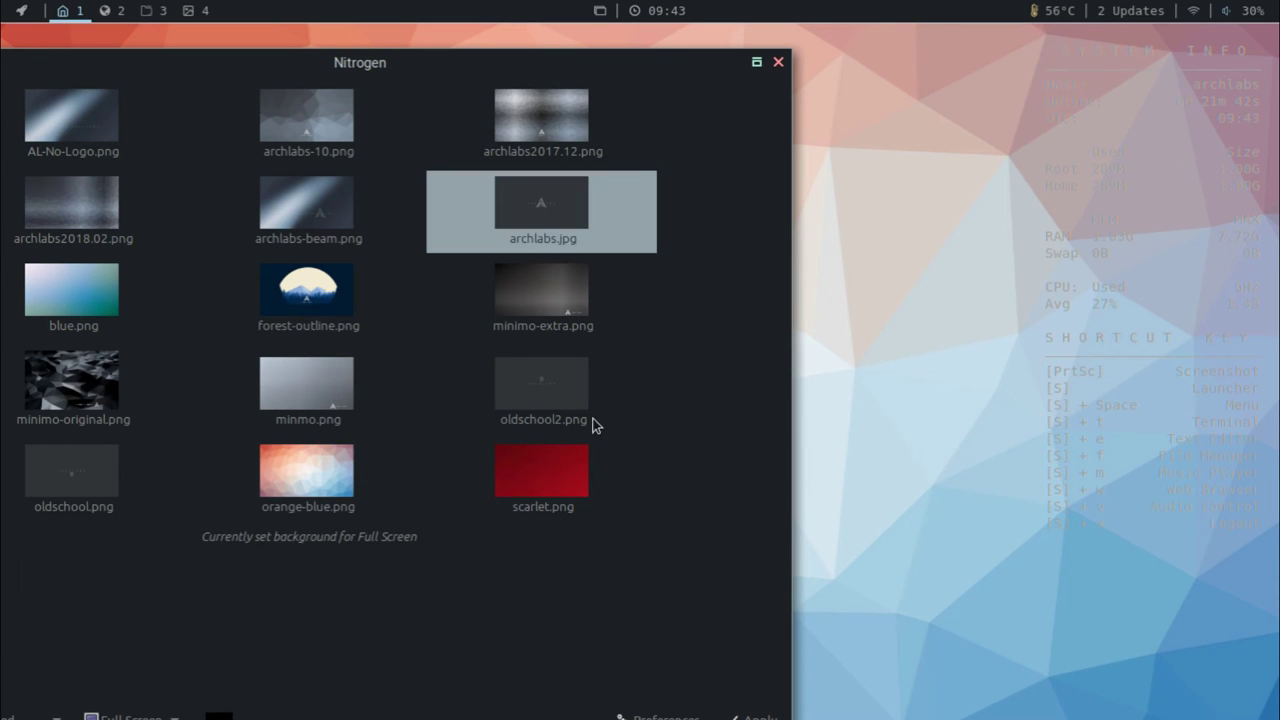
click(752, 718)
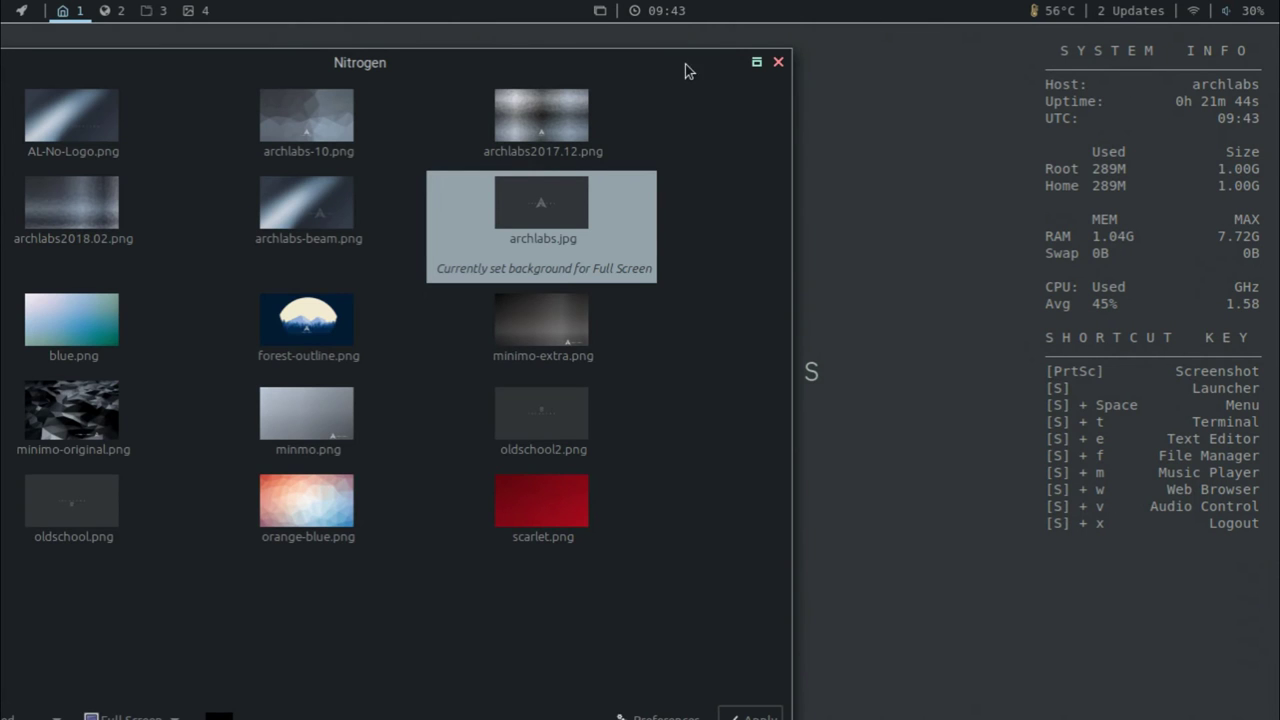
drag(686, 70, 791, 104)
click(877, 98)
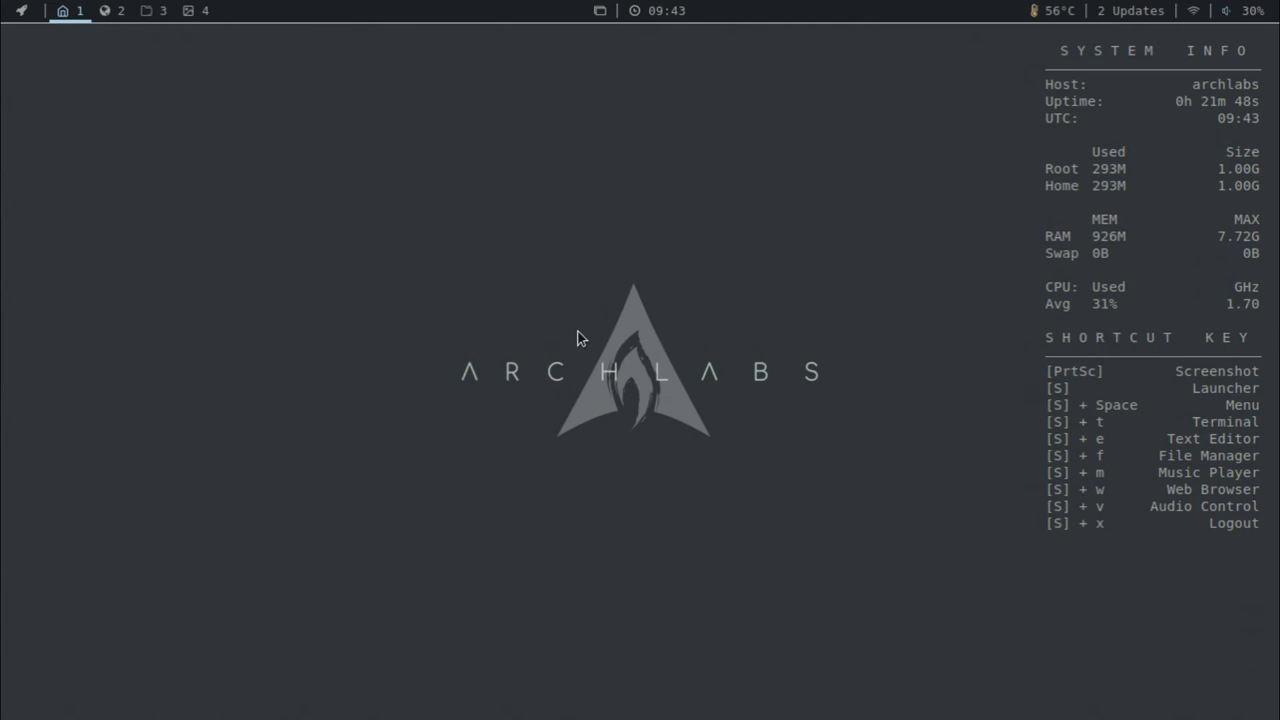
- Open Conky Chooser and save the session with ArchLabs.conkyrc kept running
right_click(440, 274)
mouse_move(539, 531)
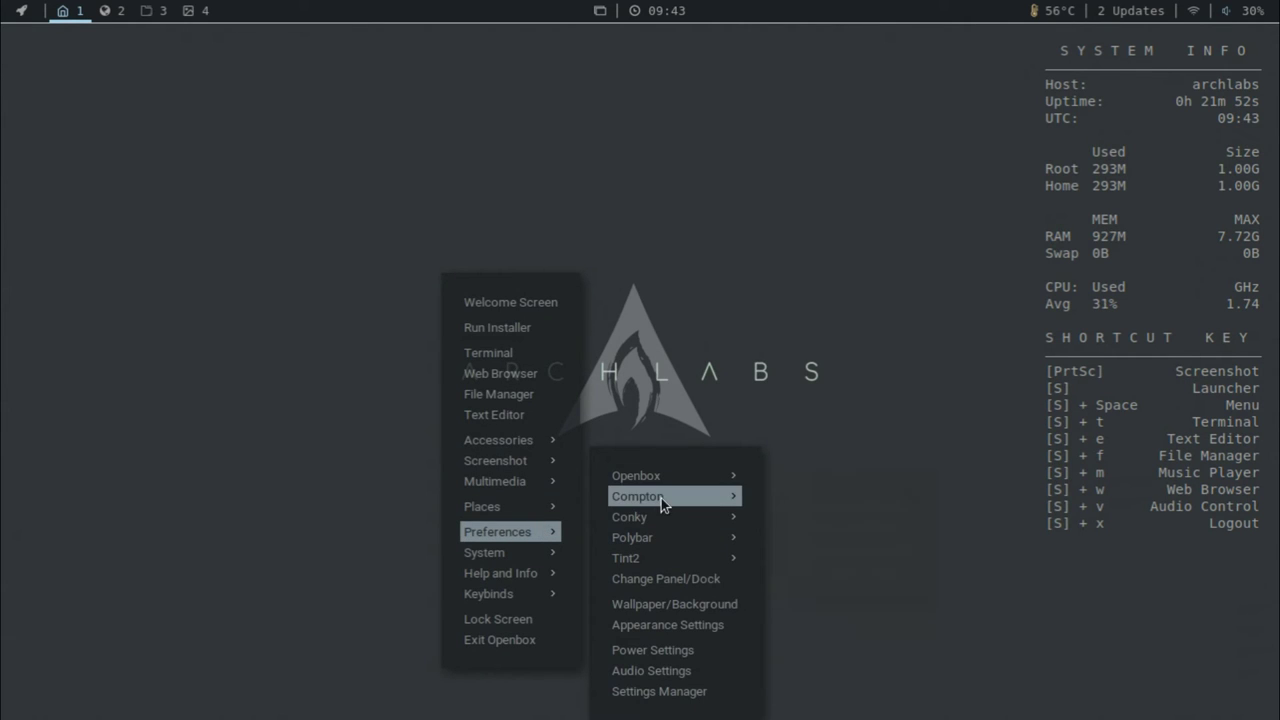
mouse_move(661, 498)
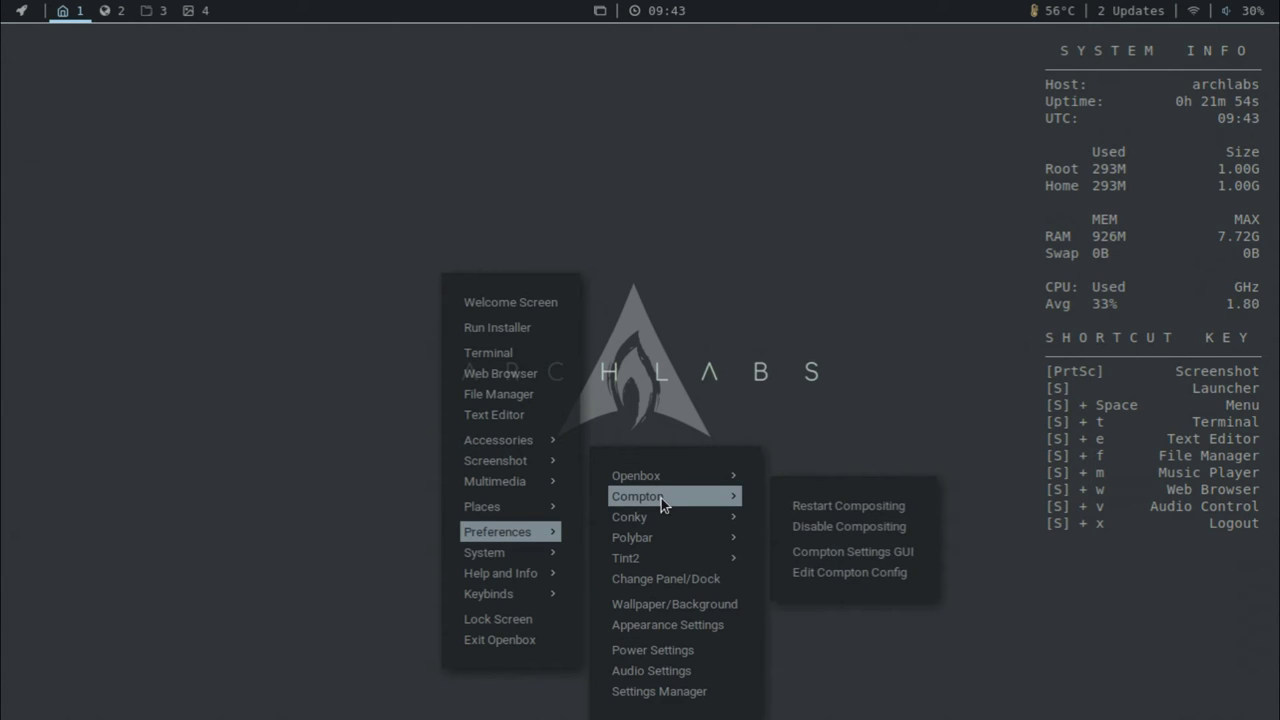
mouse_move(665, 524)
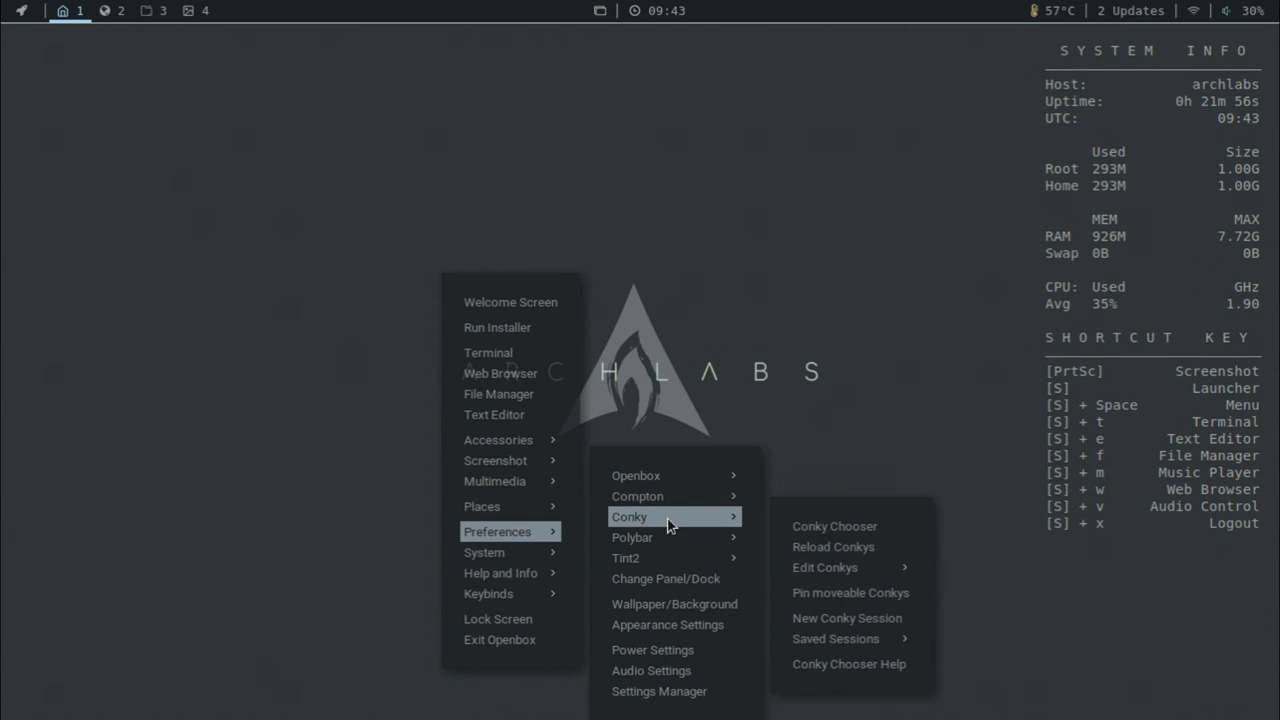
click(866, 527)
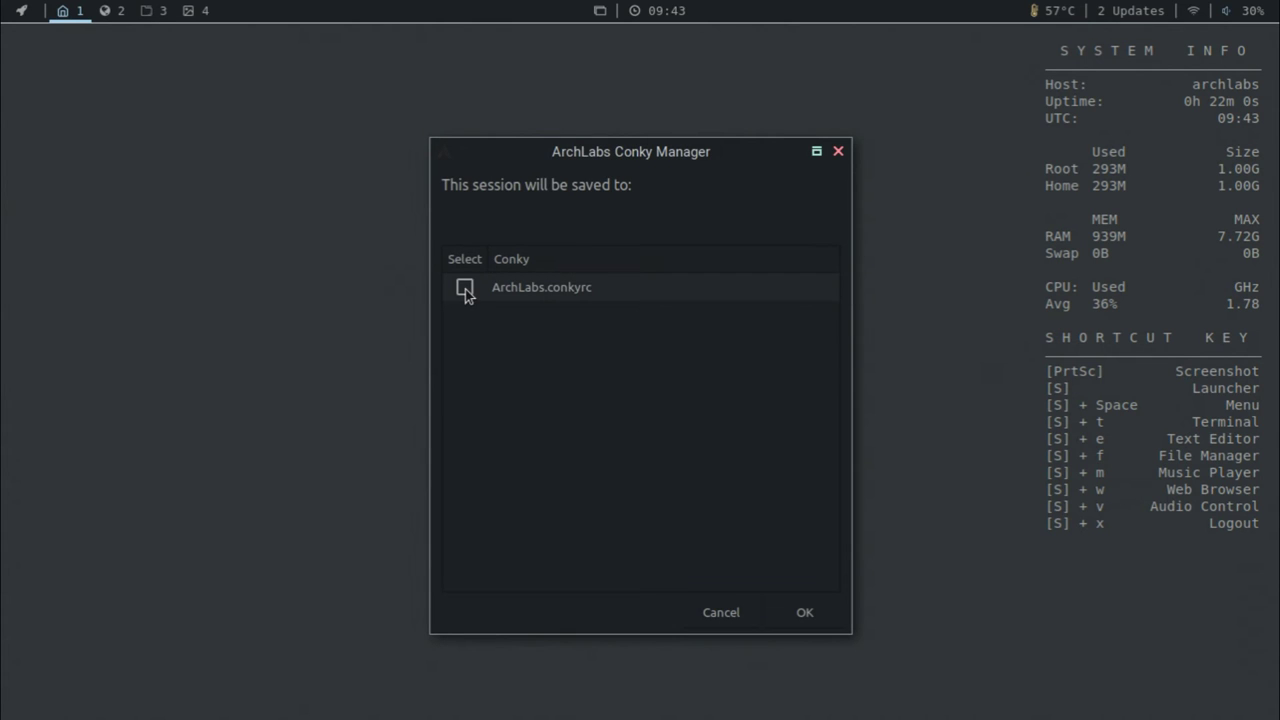
click(802, 611)
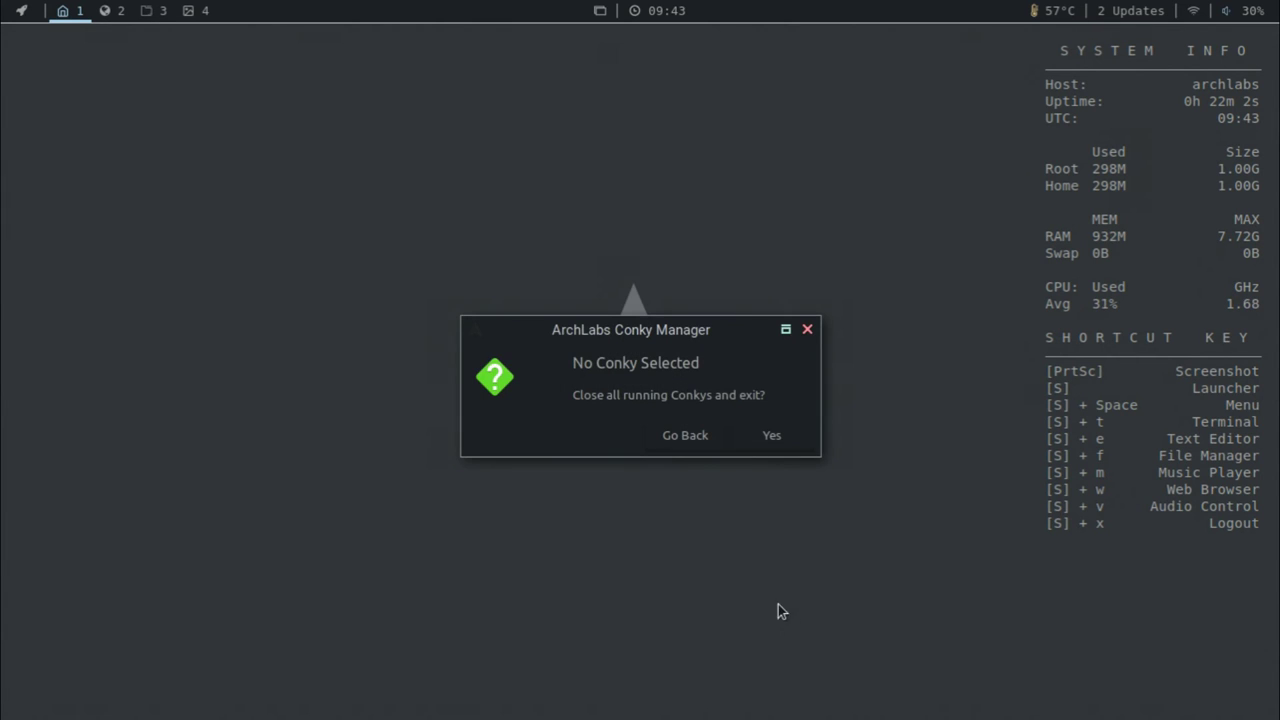
click(702, 438)
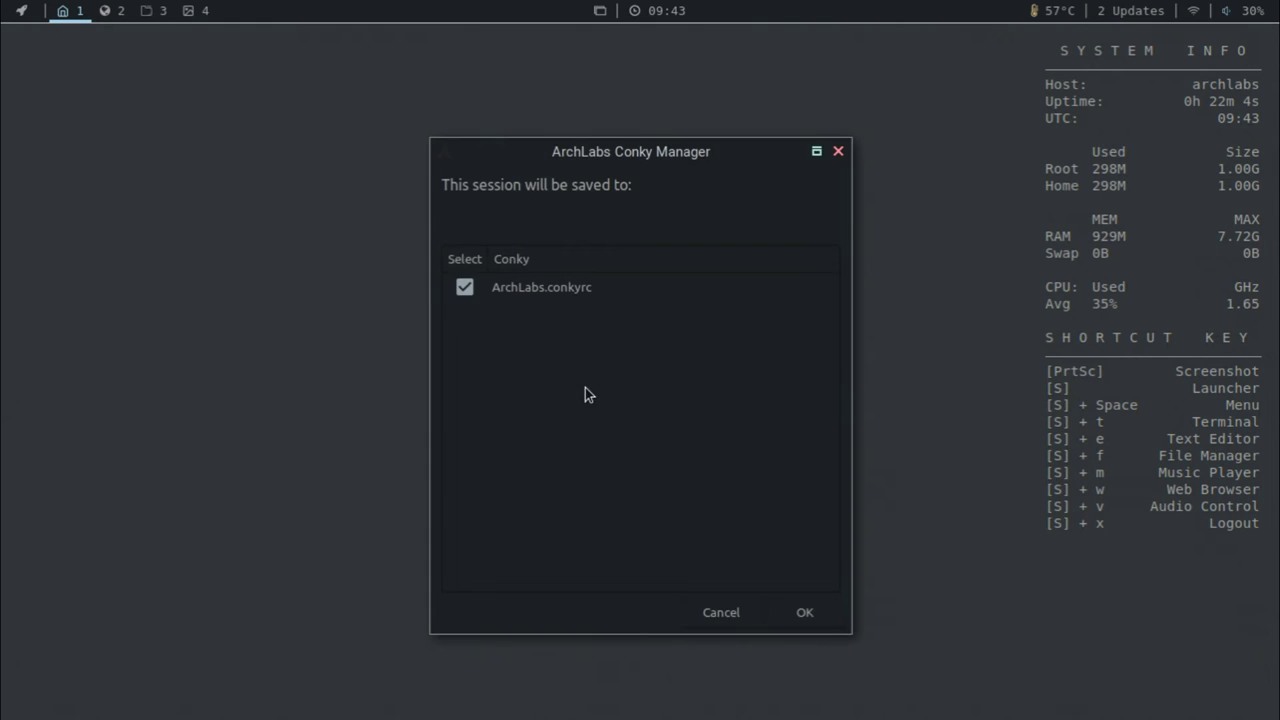
click(806, 613)
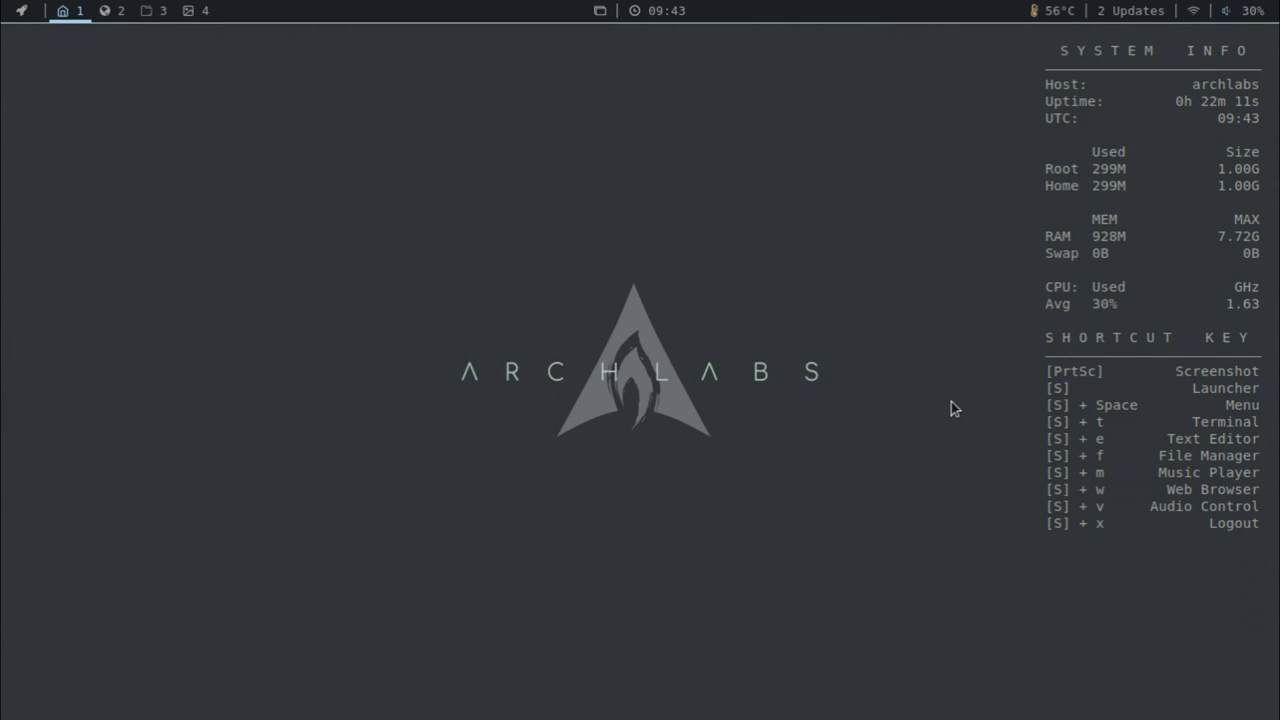
- Glance at the desktop/window list, then show the root menu's Conky › Edit Conkys submenu
middle_click(1150, 362)
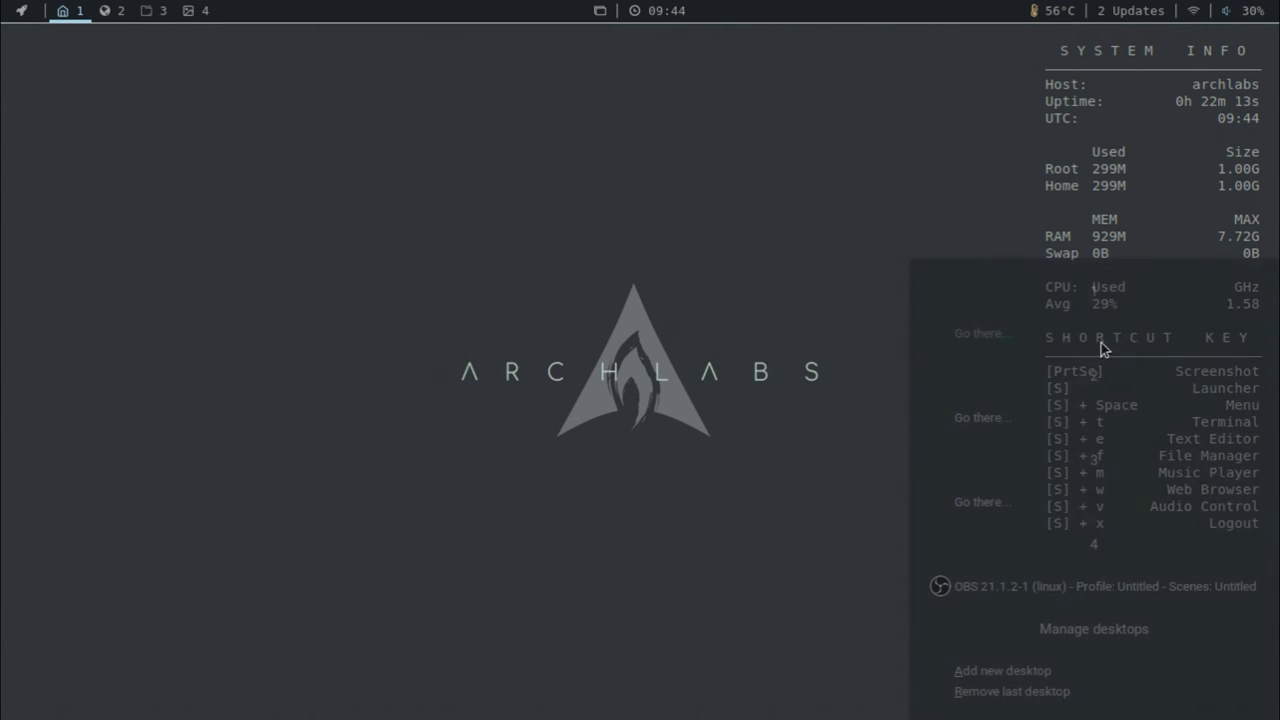
click(852, 230)
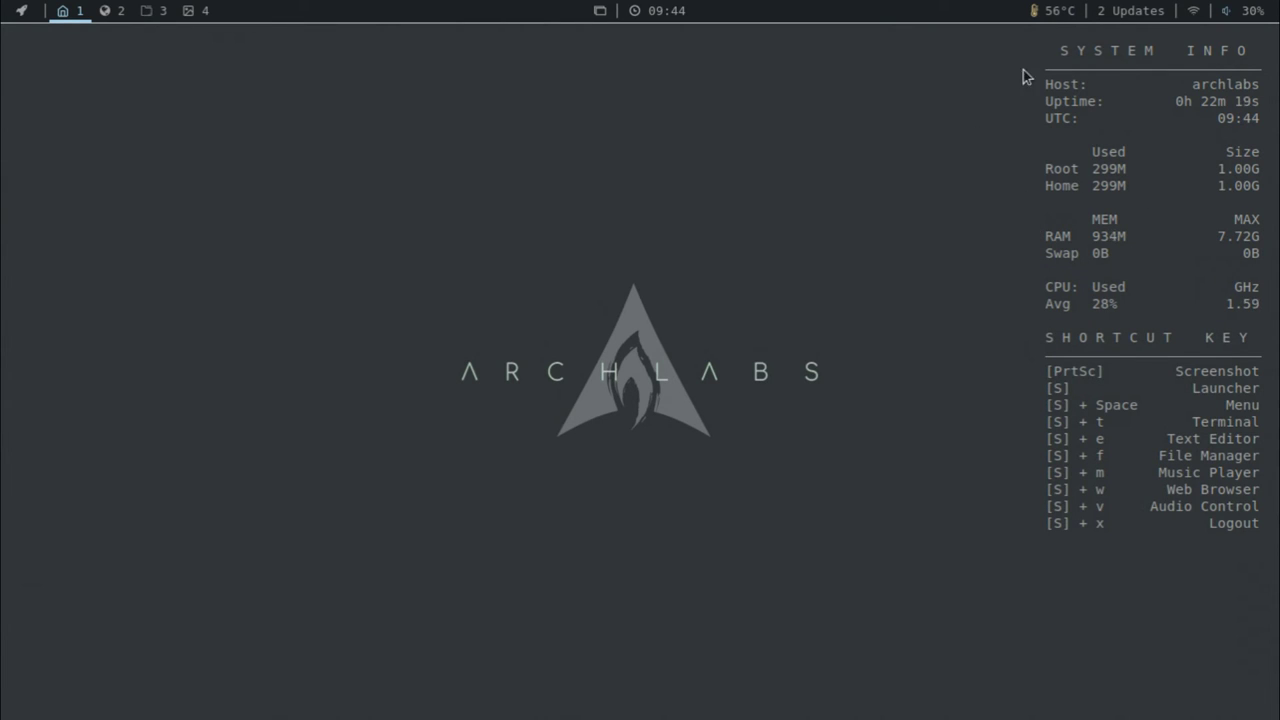
right_click(744, 227)
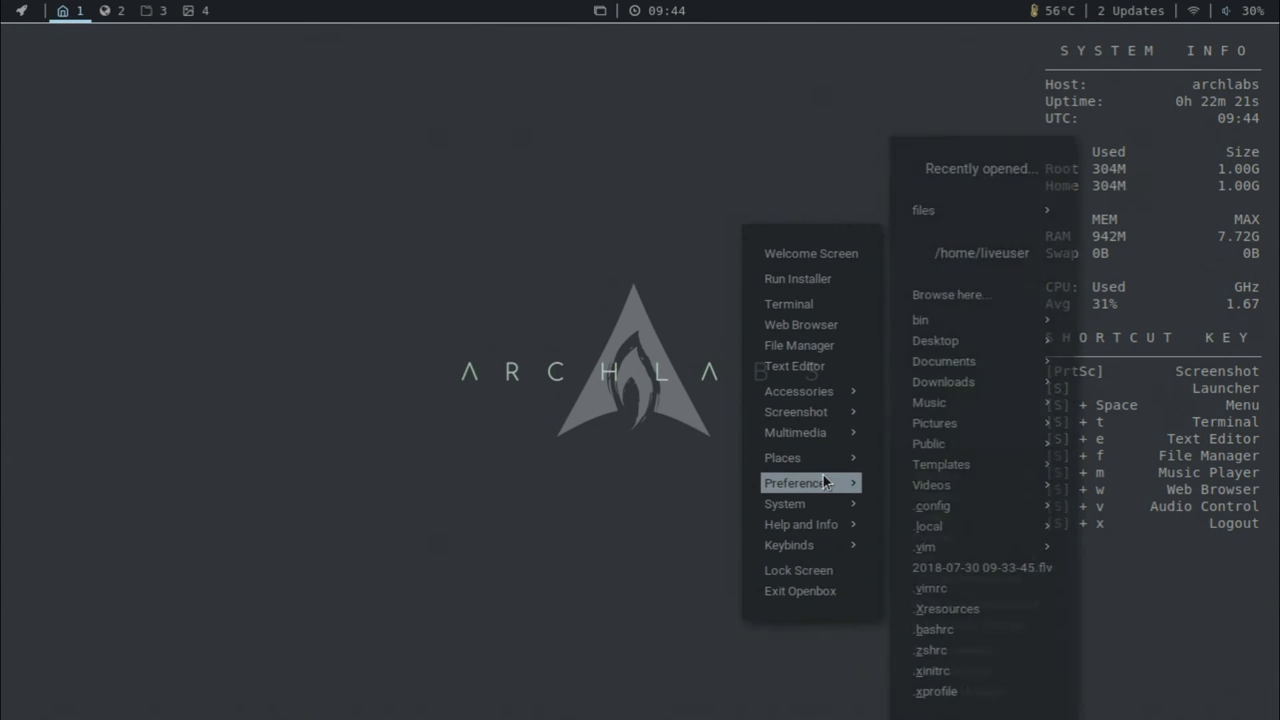
mouse_move(857, 485)
mouse_move(995, 518)
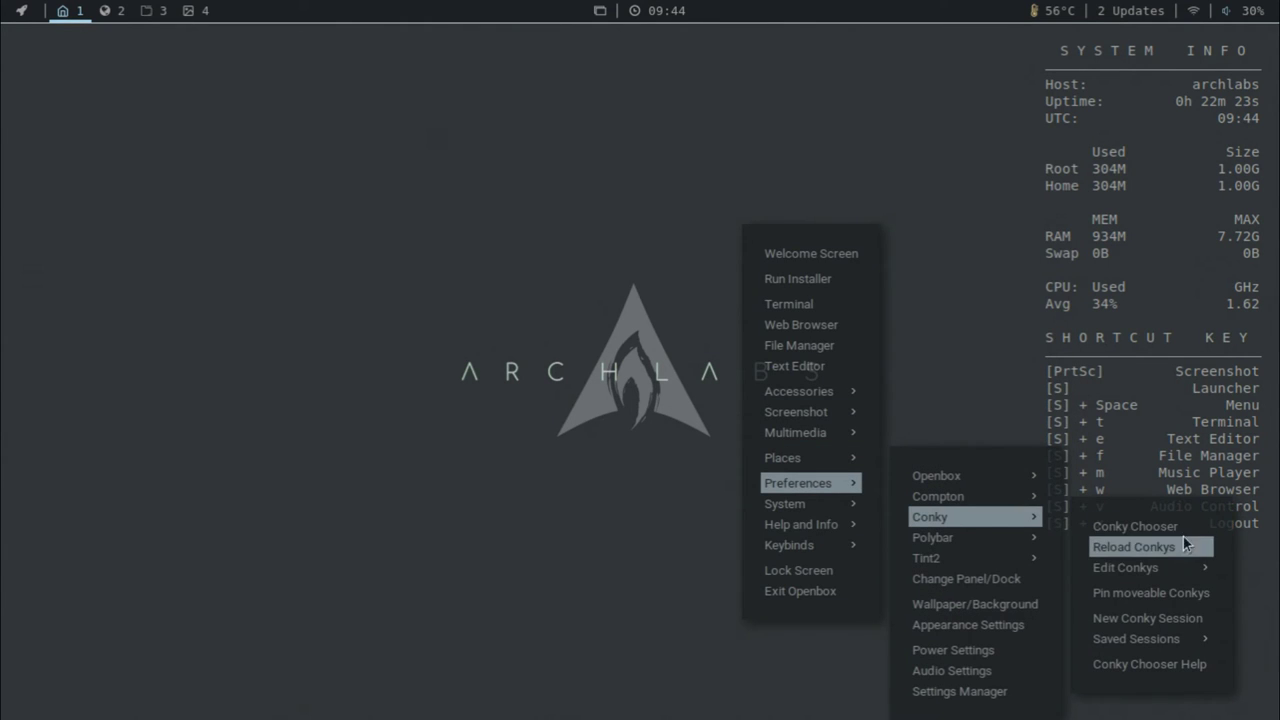
mouse_move(1187, 567)
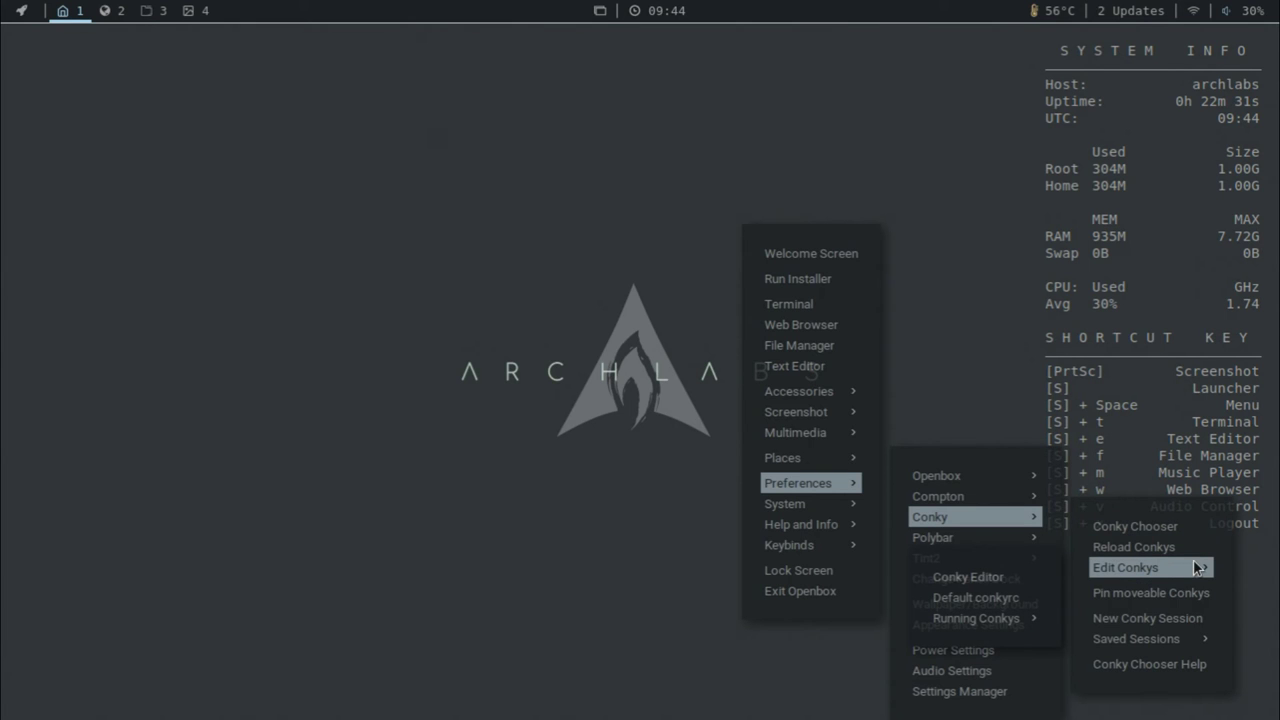
- Open ArchLabs.conkyrc in Geany and select its gap_x/gap_y and minimum size lines
click(996, 578)
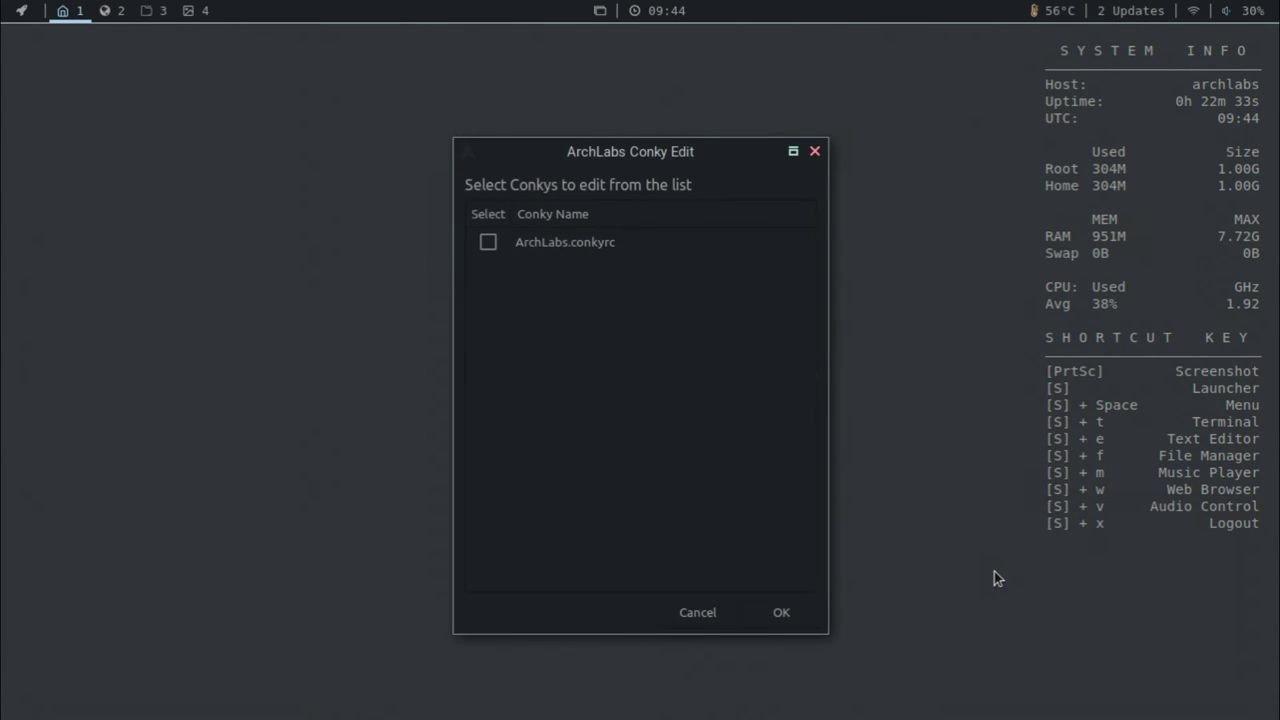
click(488, 242)
click(772, 612)
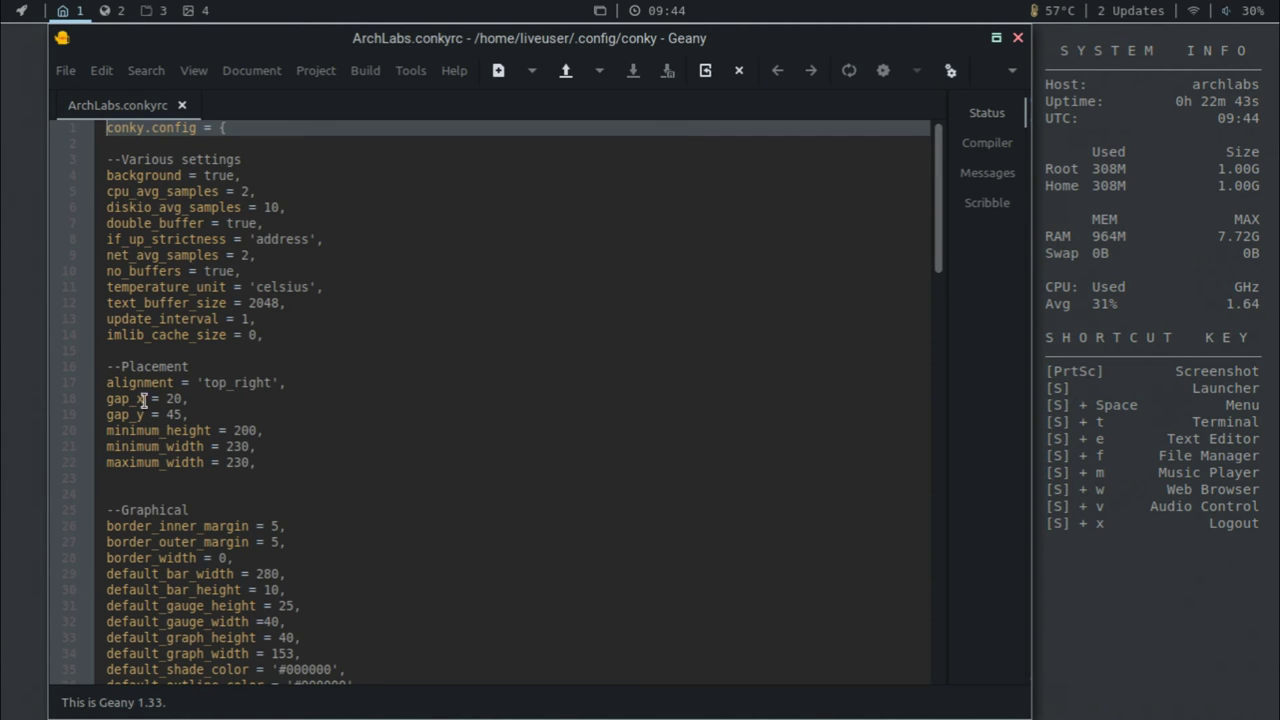
drag(205, 418, 104, 400)
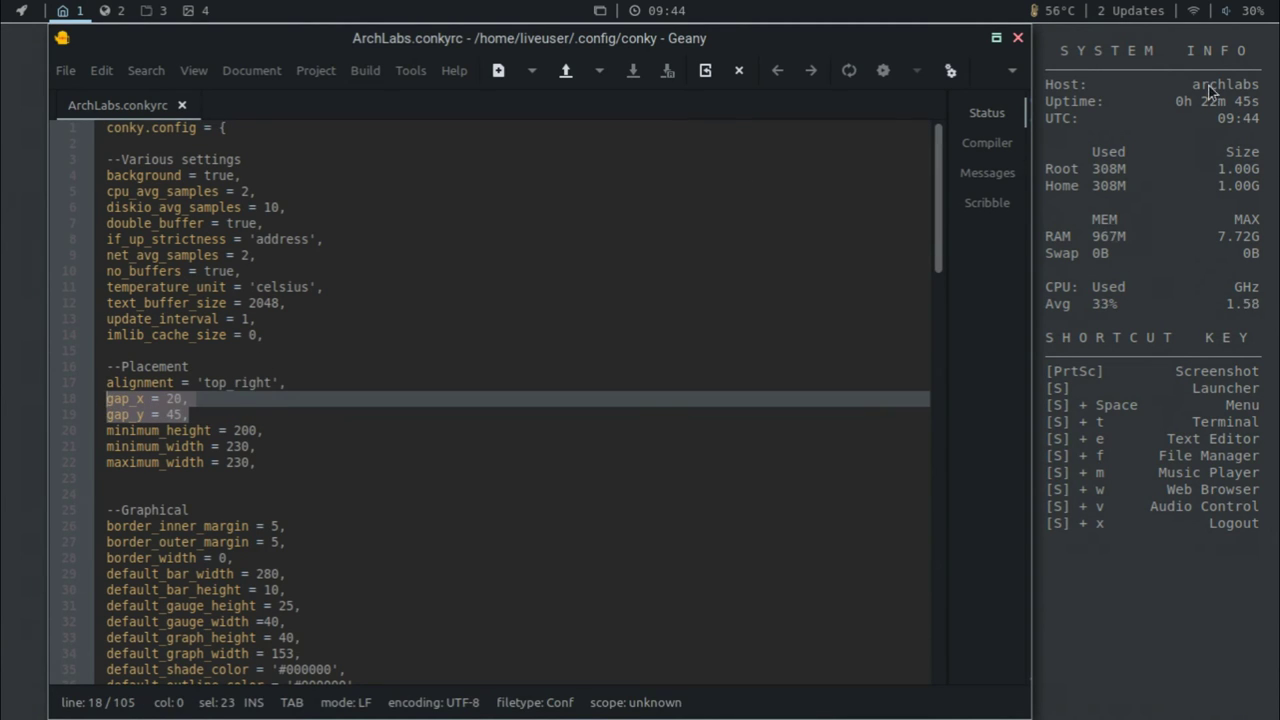
drag(222, 430, 300, 462)
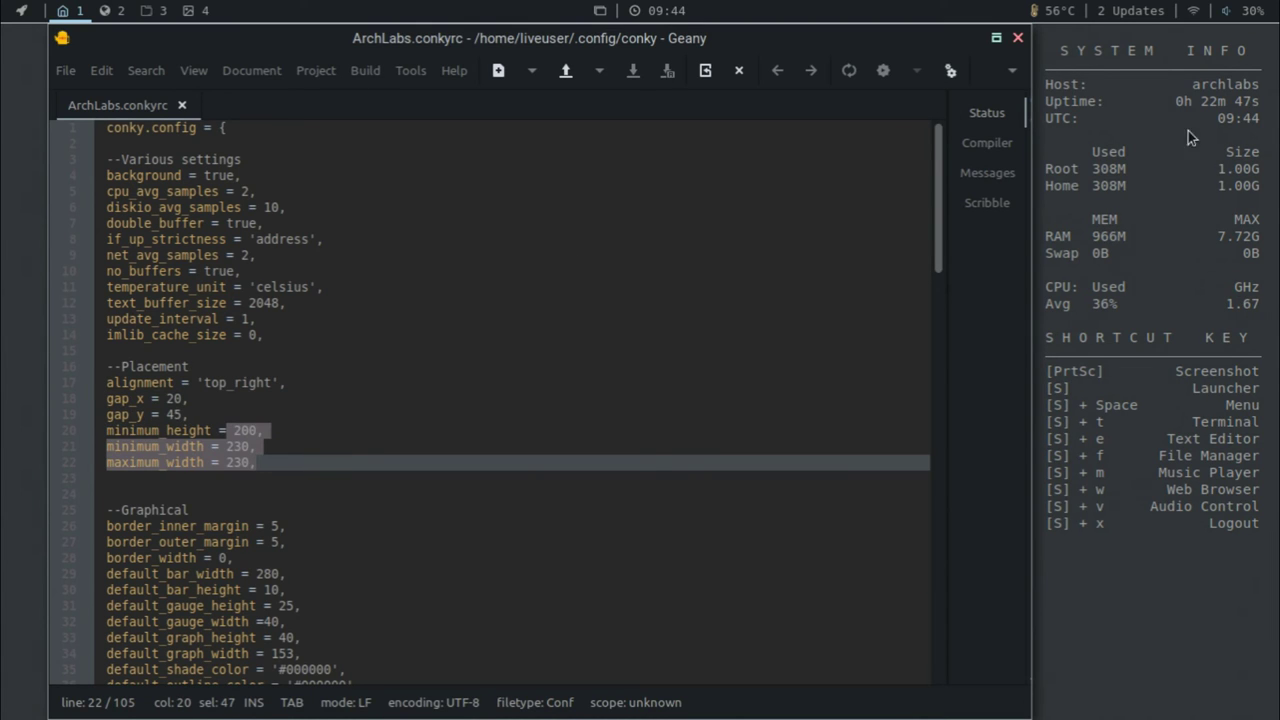
click(893, 235)
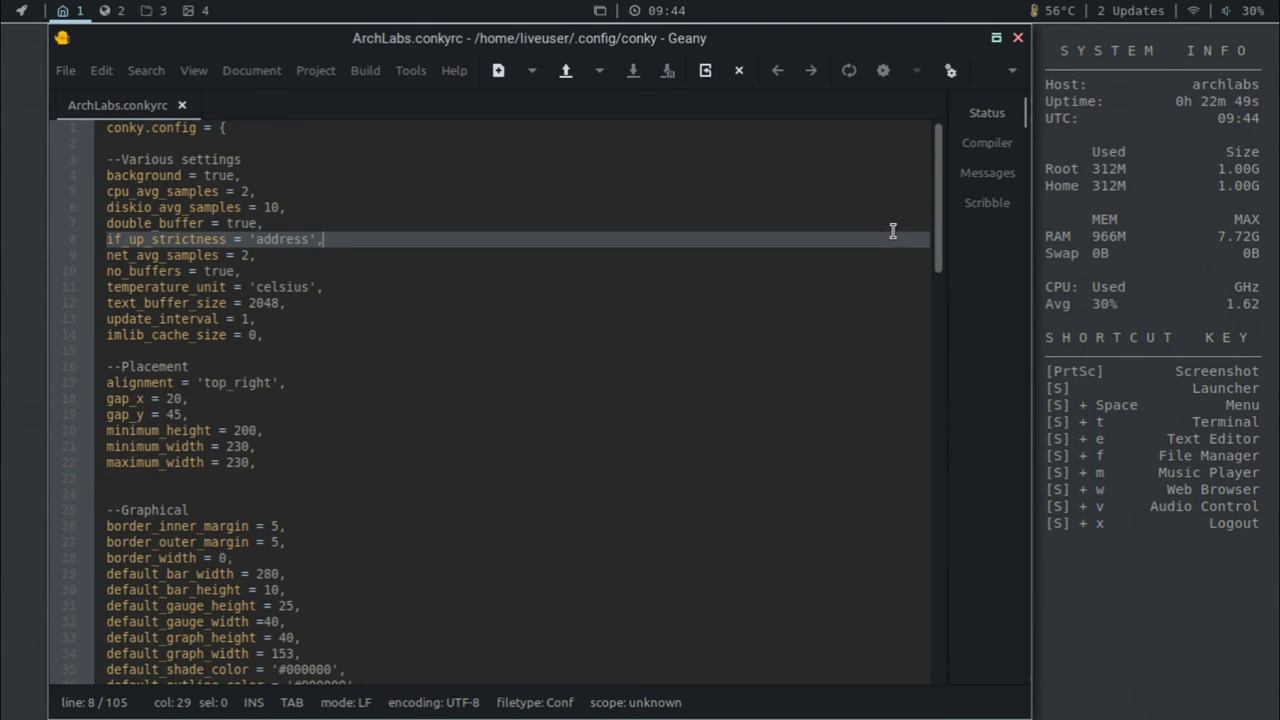
- Resize Geany's side panel, close Geany unchanged, and open the desktop's main menu
drag(947, 189, 971, 614)
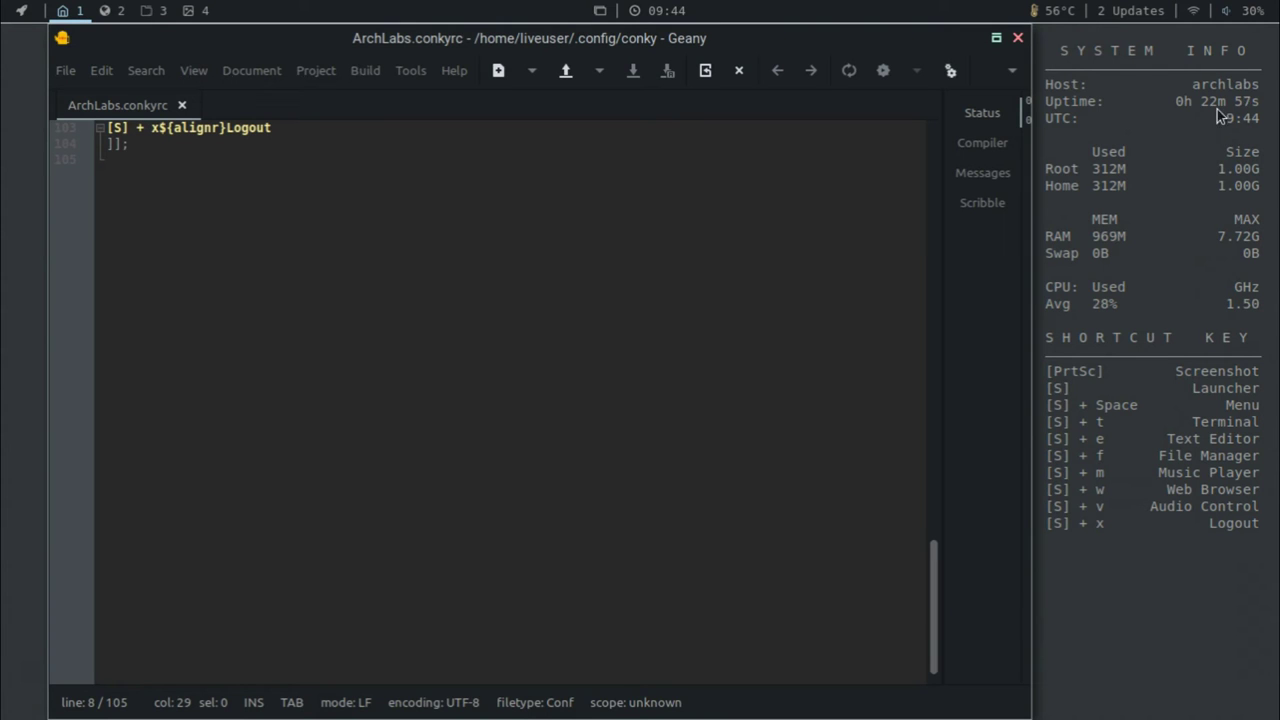
drag(935, 263, 935, 191)
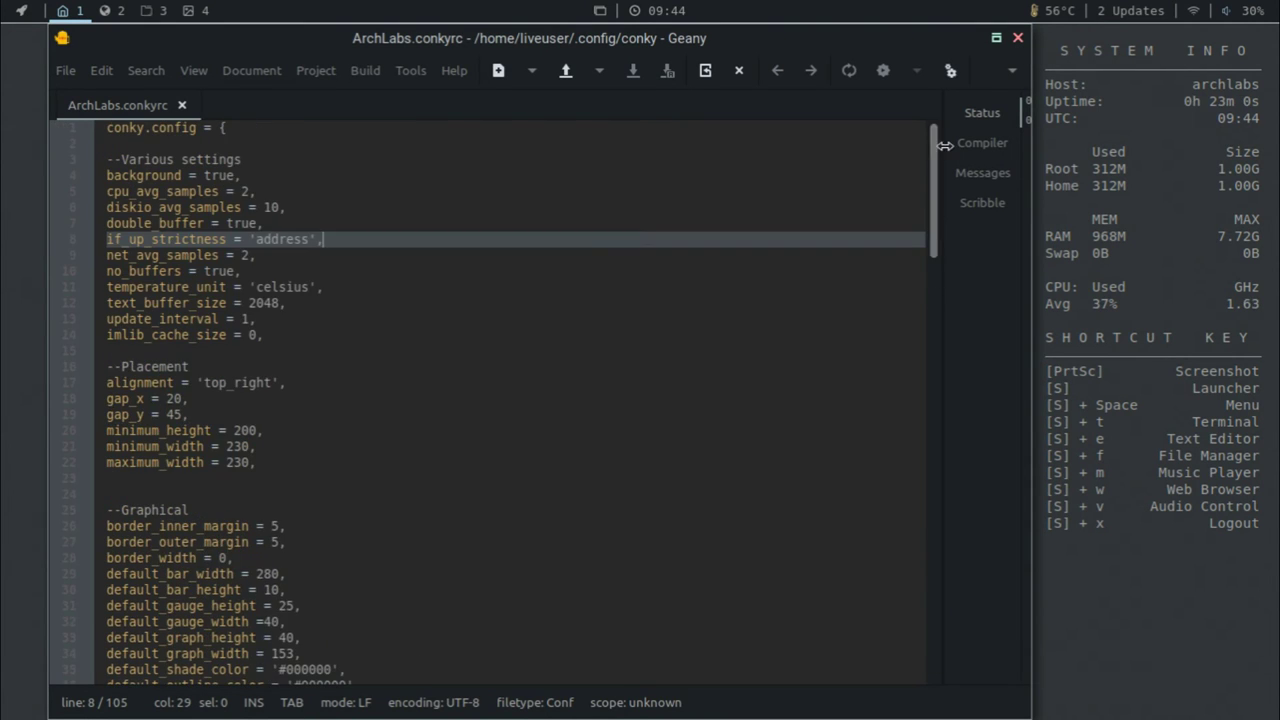
click(1017, 40)
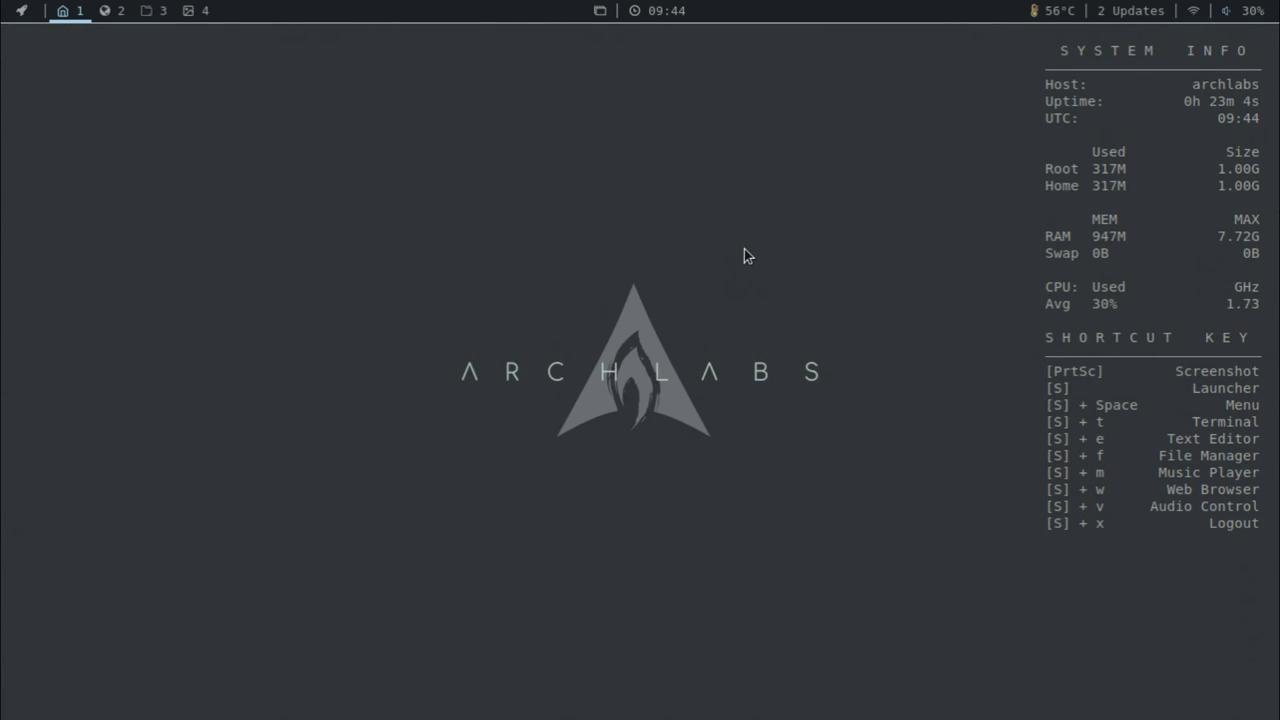
right_click(545, 276)
- Launch the conky manager via the launcher ('conky'), untick ArchLabs.conkyrc and close all conkys
mouse_move(609, 507)
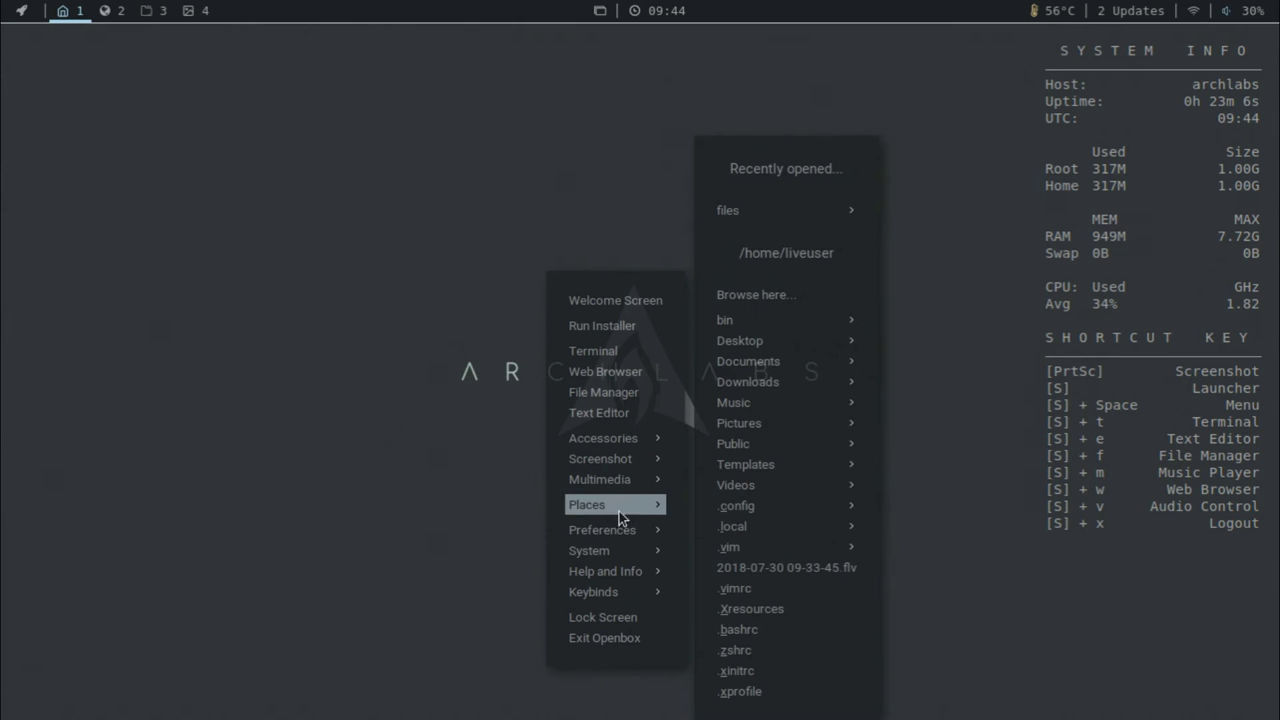
mouse_move(645, 528)
mouse_move(780, 537)
click(237, 380)
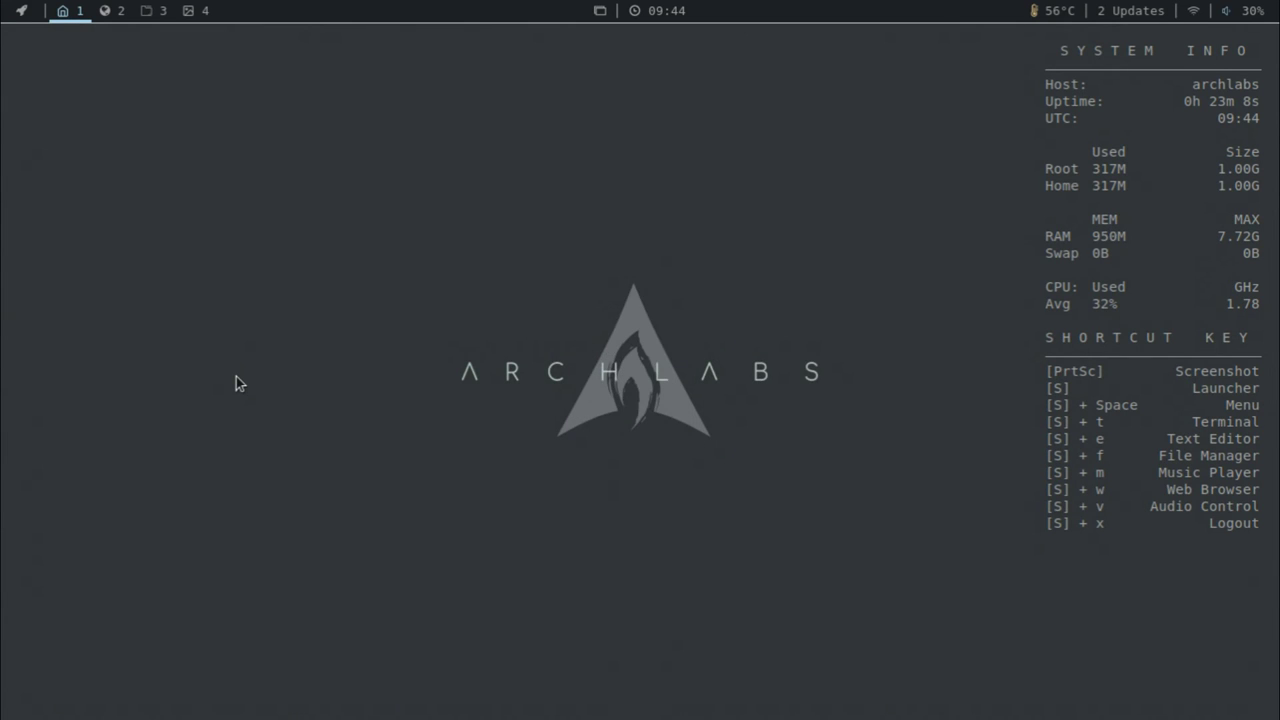
key(super)
text(conky)
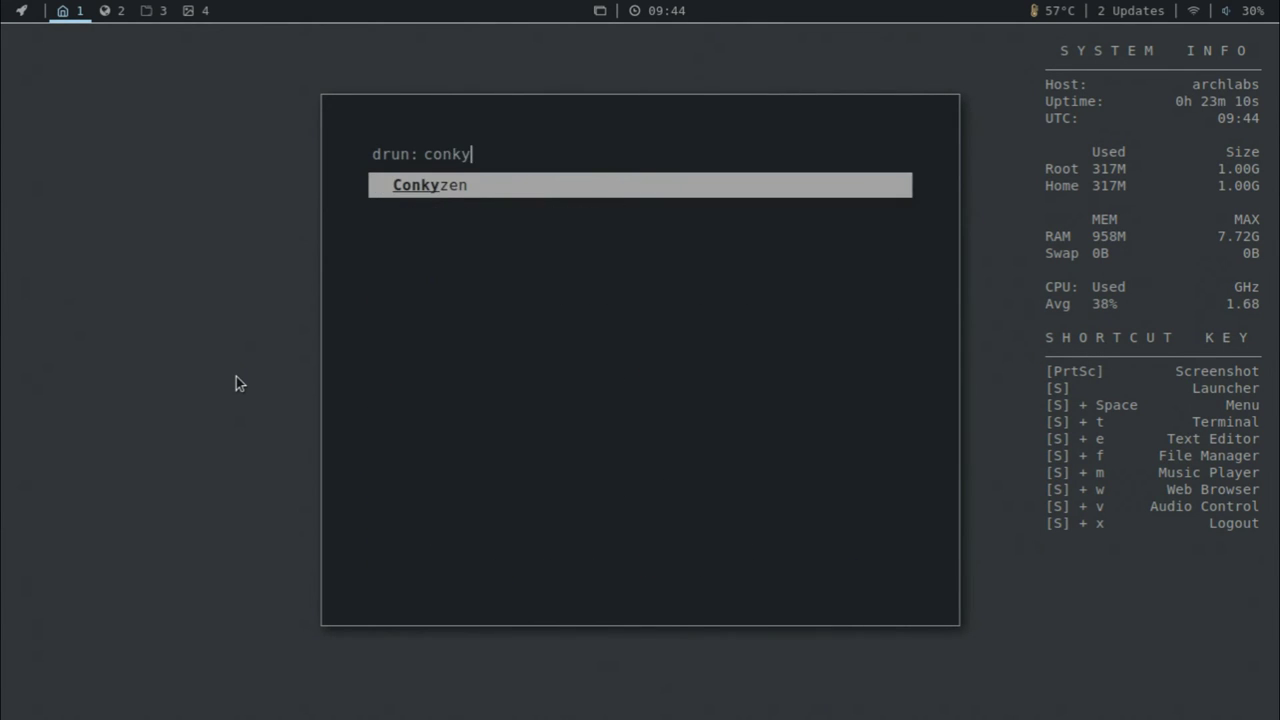
key(Return)
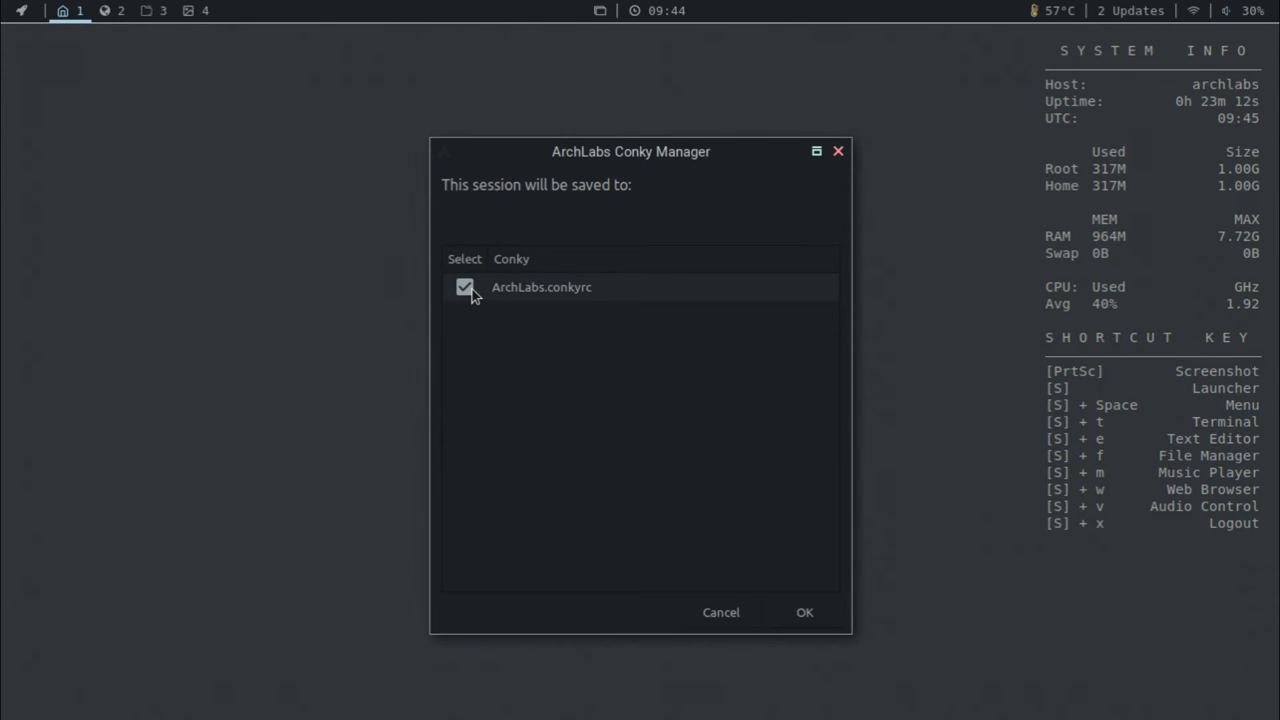
click(465, 287)
click(802, 612)
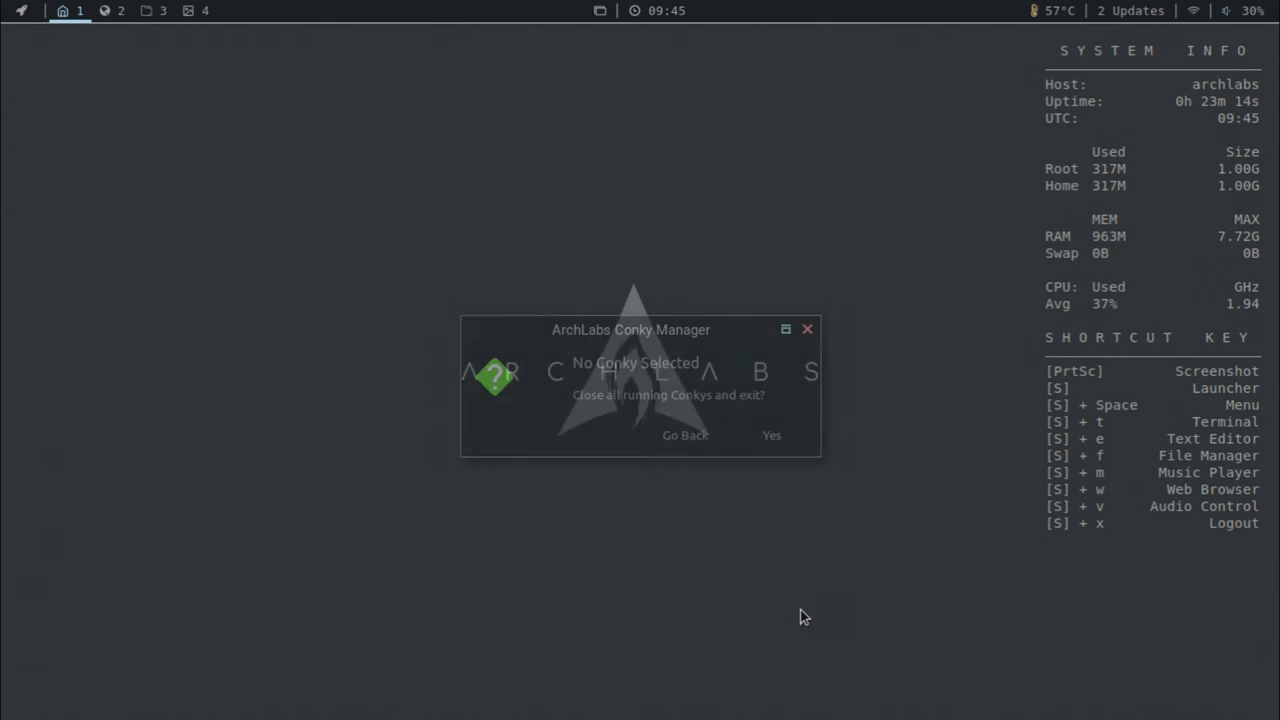
click(772, 436)
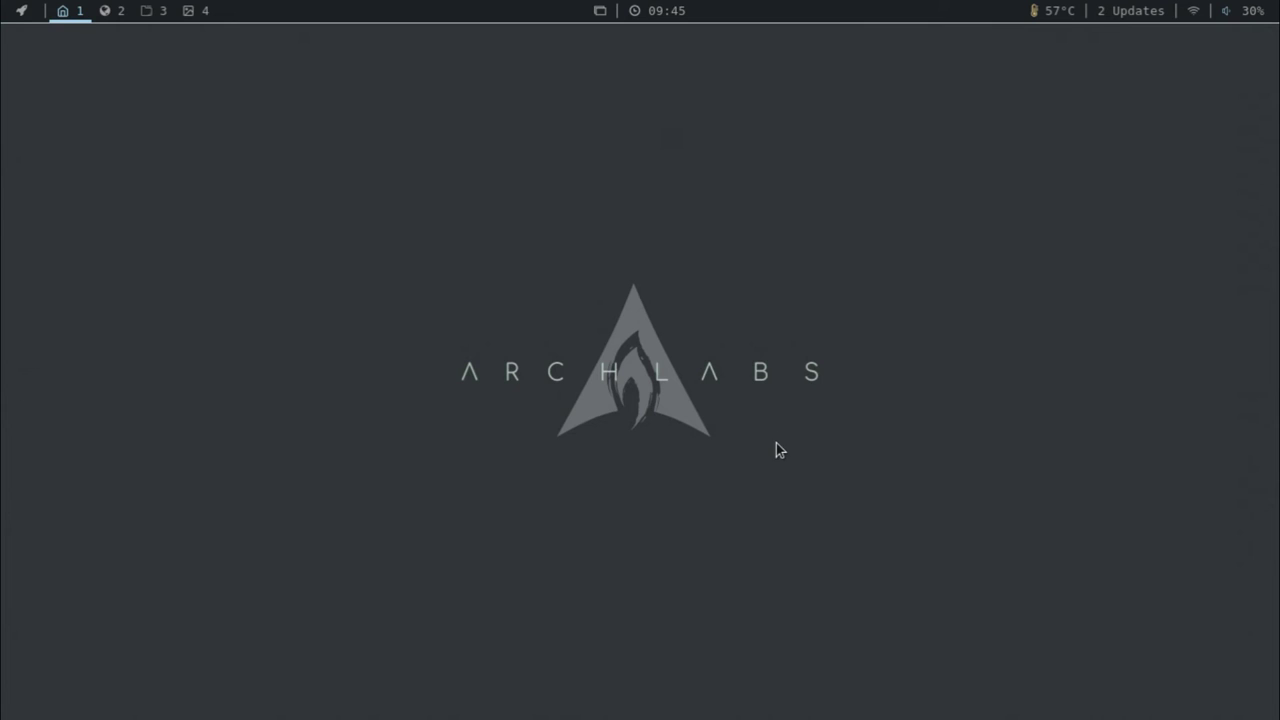
- Relaunch the conky manager and bring back the ArchLabs.conkyrc system-info panel
right_click(357, 189)
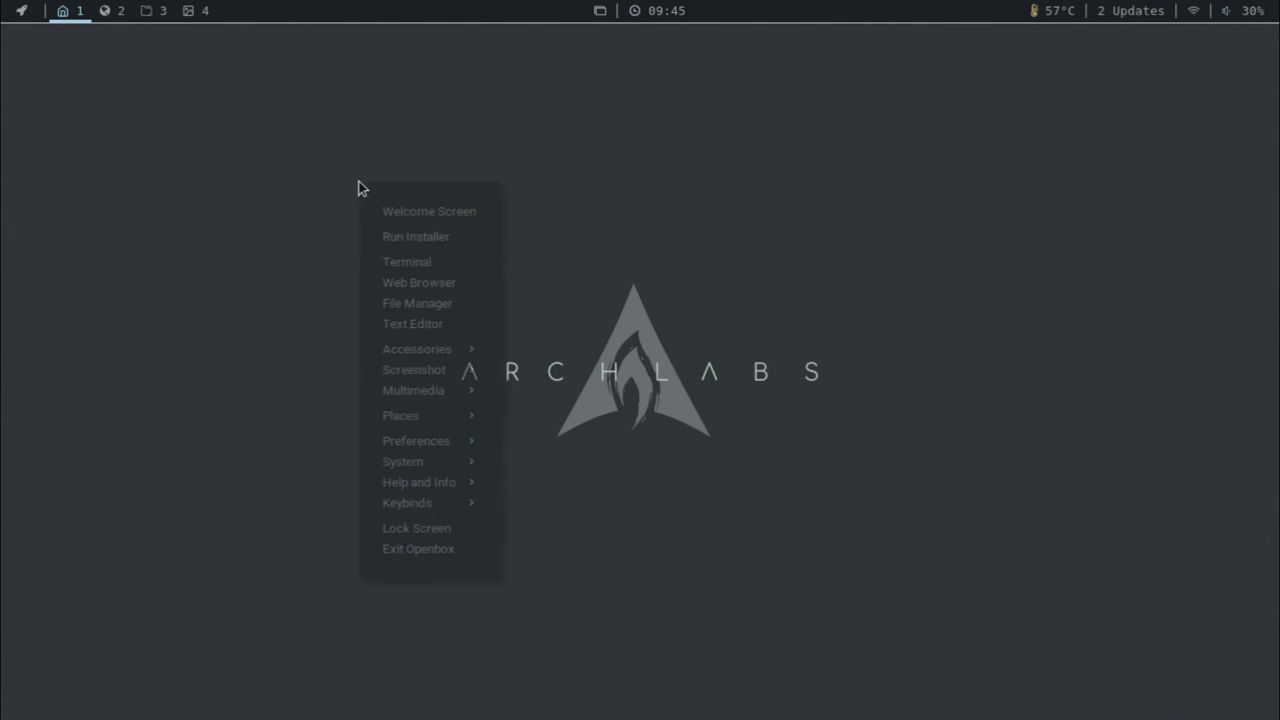
click(766, 371)
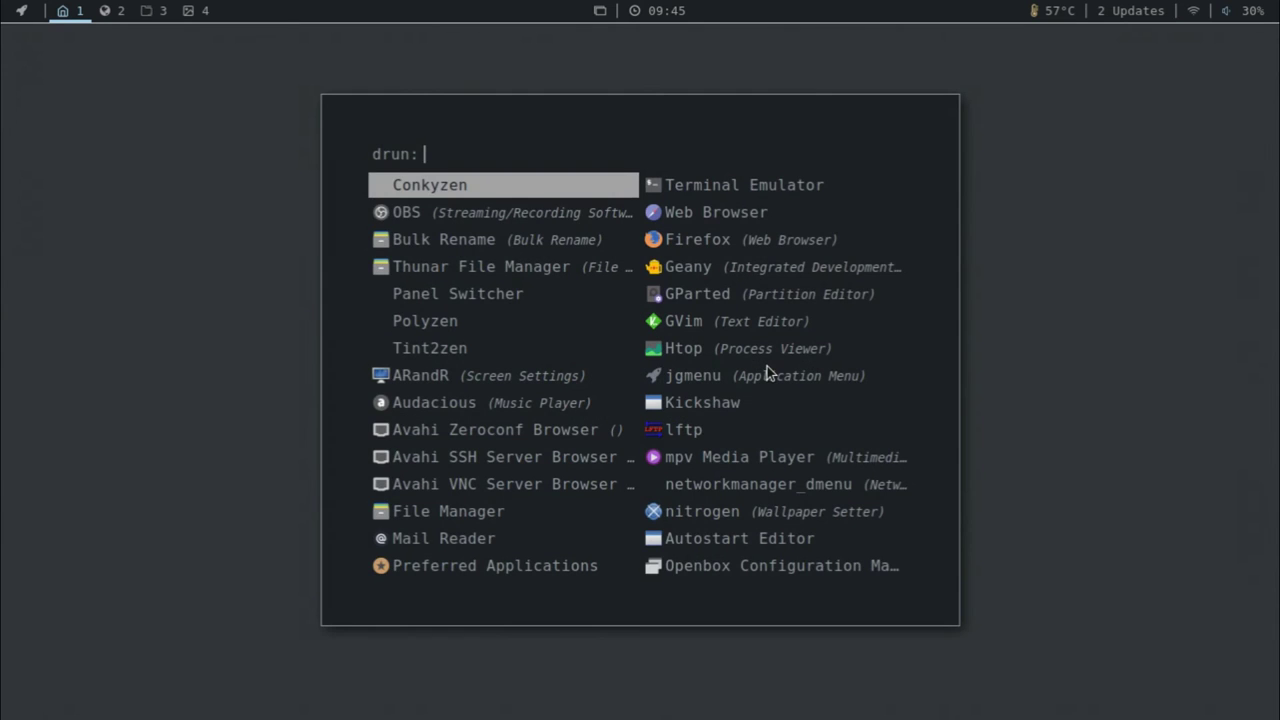
key(Return)
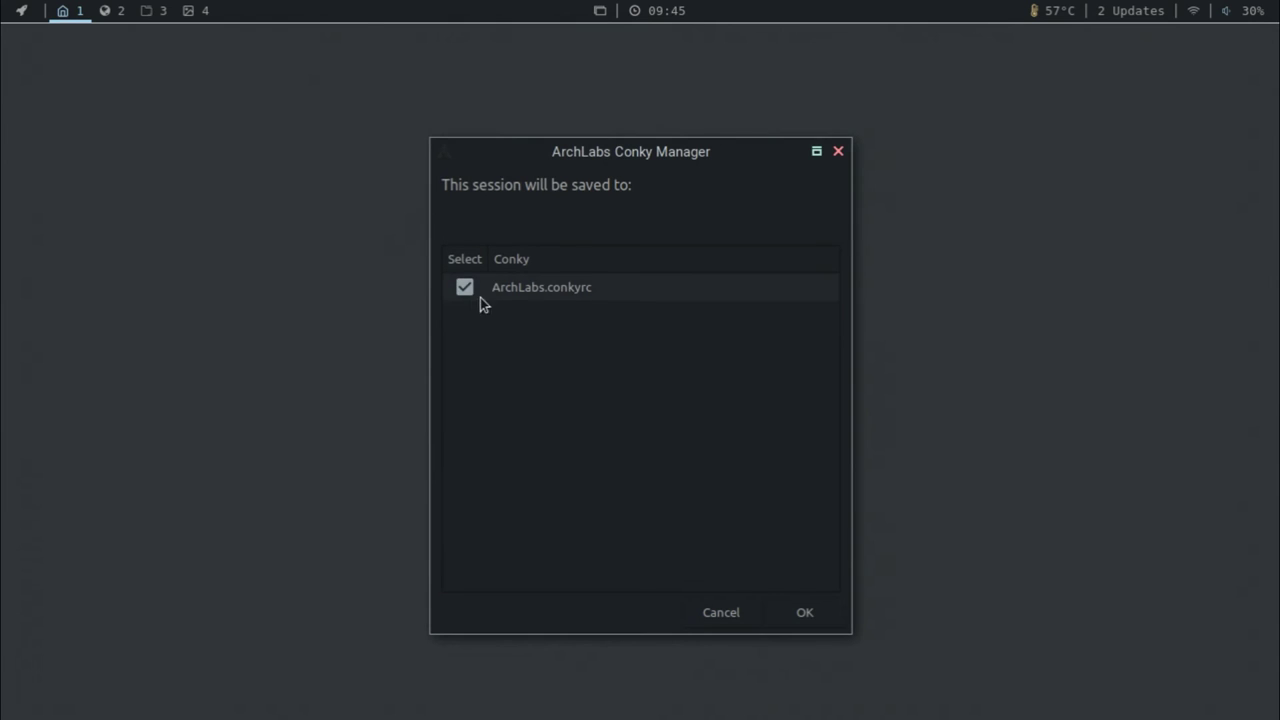
click(804, 614)
- Relaunch the manager, deselect ArchLabs.conkyrc again, and confirm closing all running conkys
key(super)
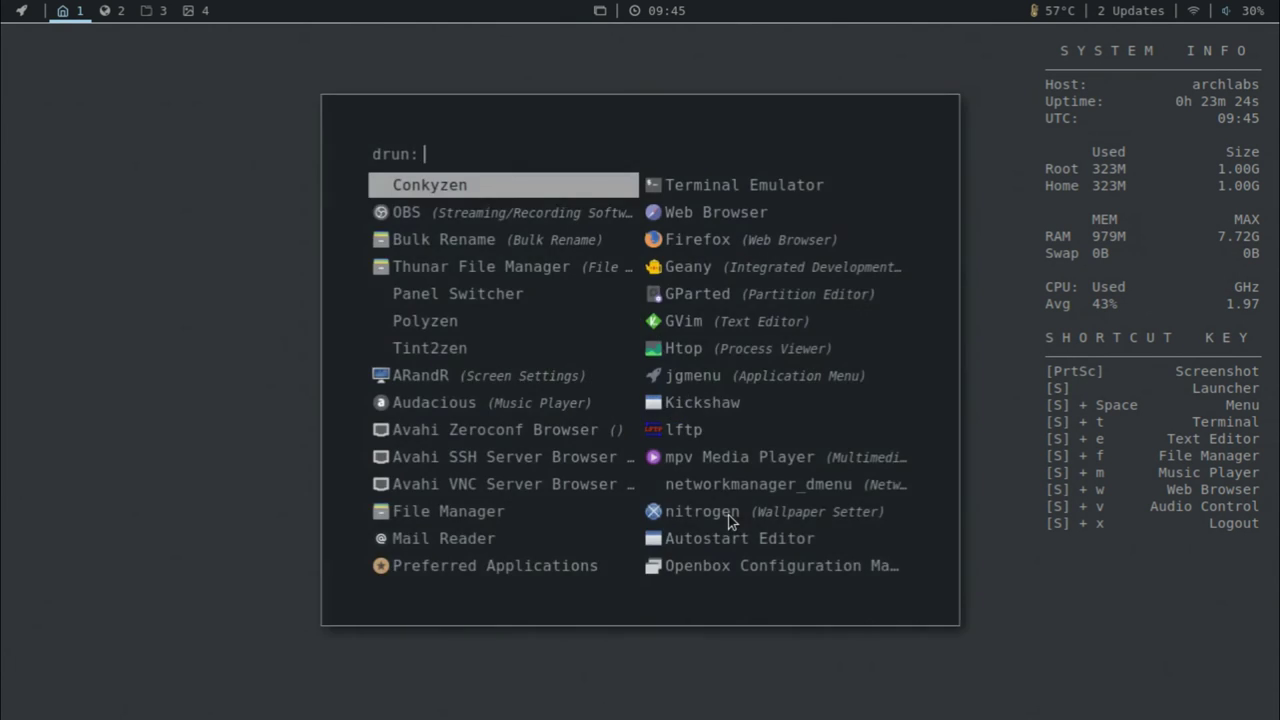
key(Return)
click(464, 288)
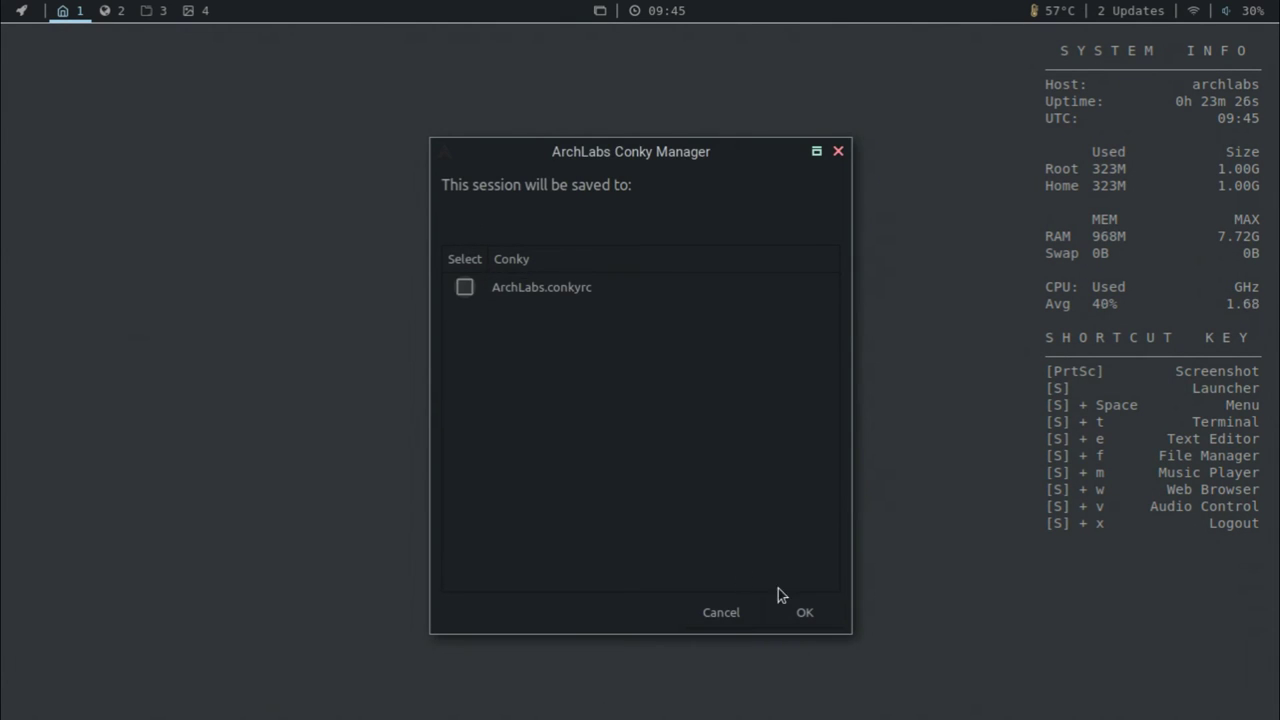
click(800, 610)
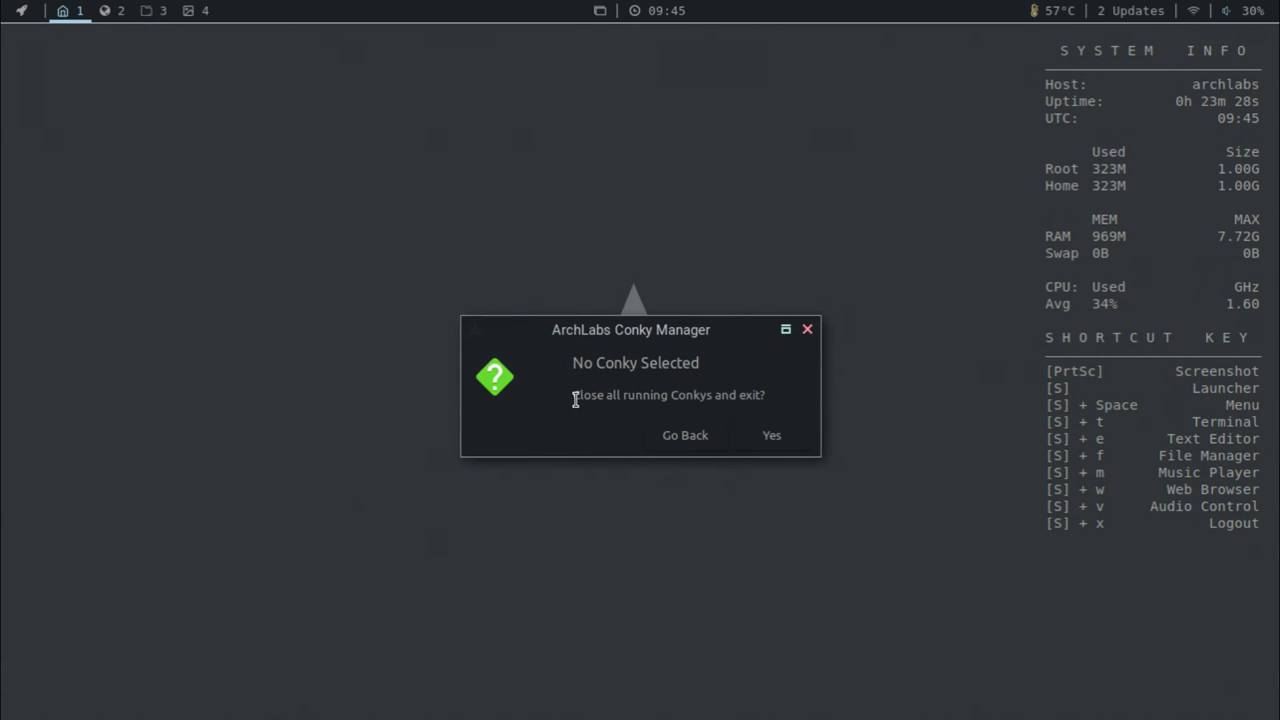
drag(575, 396, 767, 440)
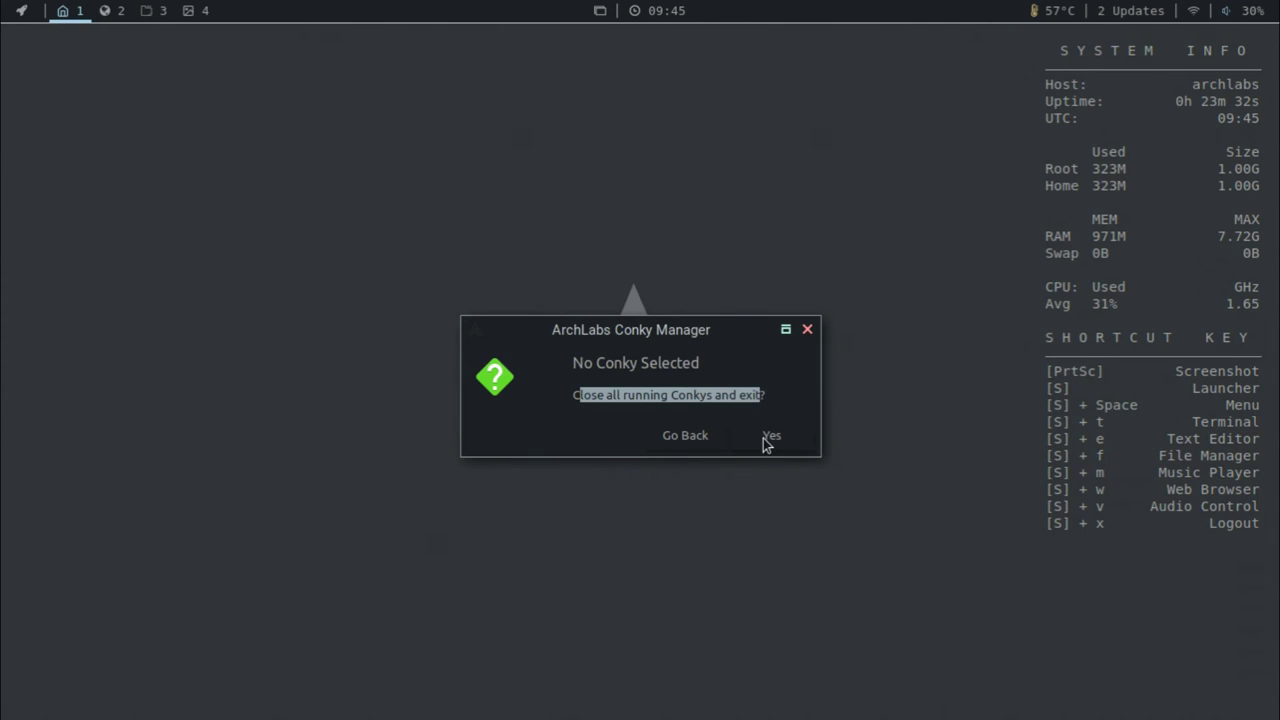
click(768, 438)
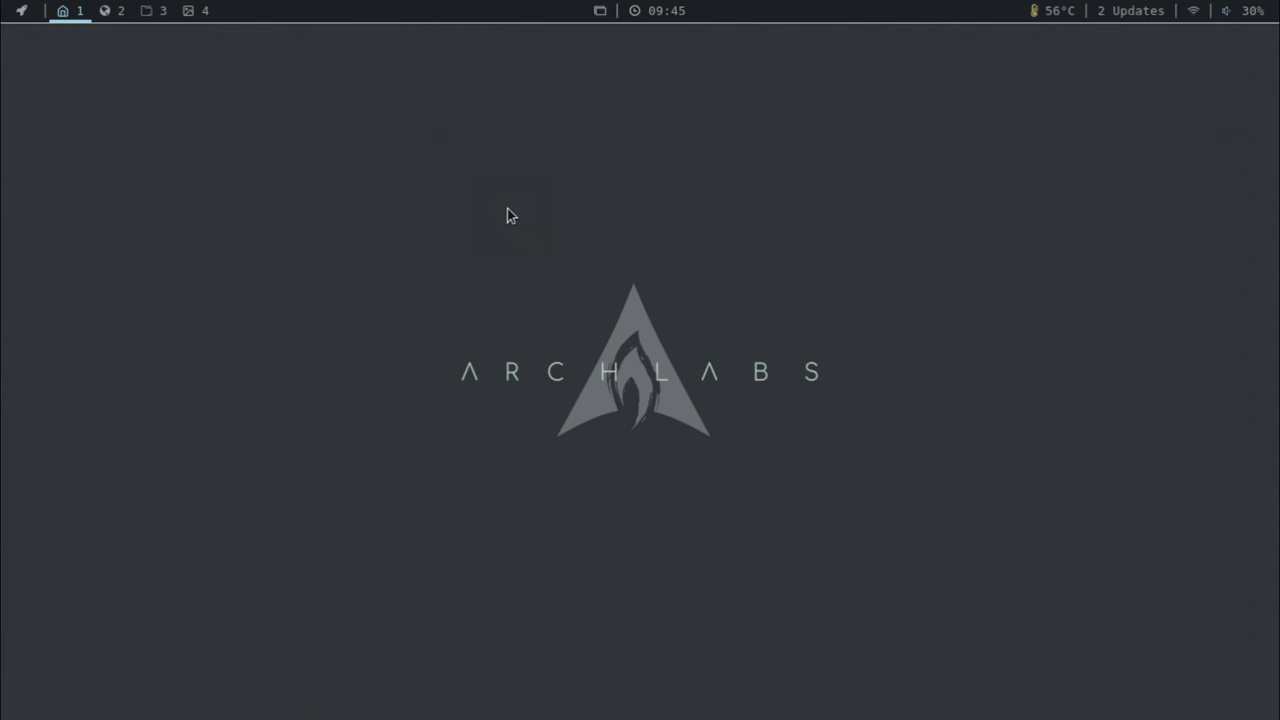
- Restart Polybar from the desktop root menu
right_click(493, 233)
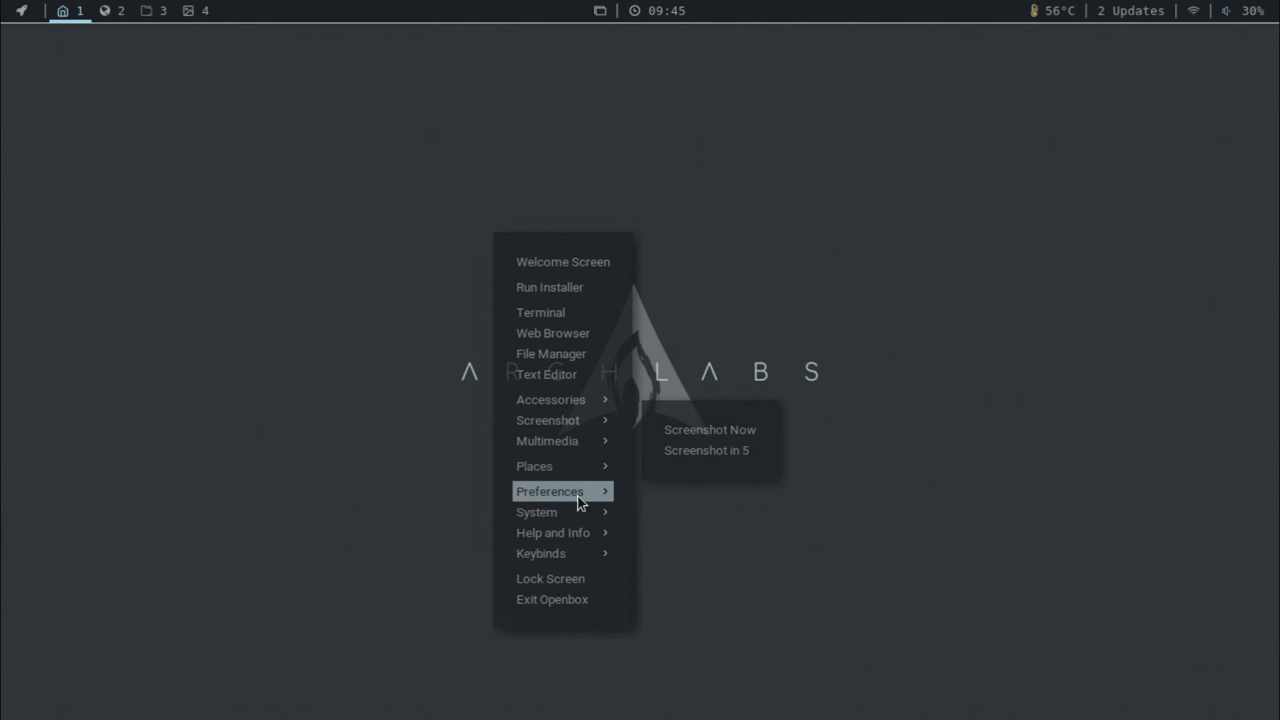
mouse_move(590, 497)
mouse_move(754, 543)
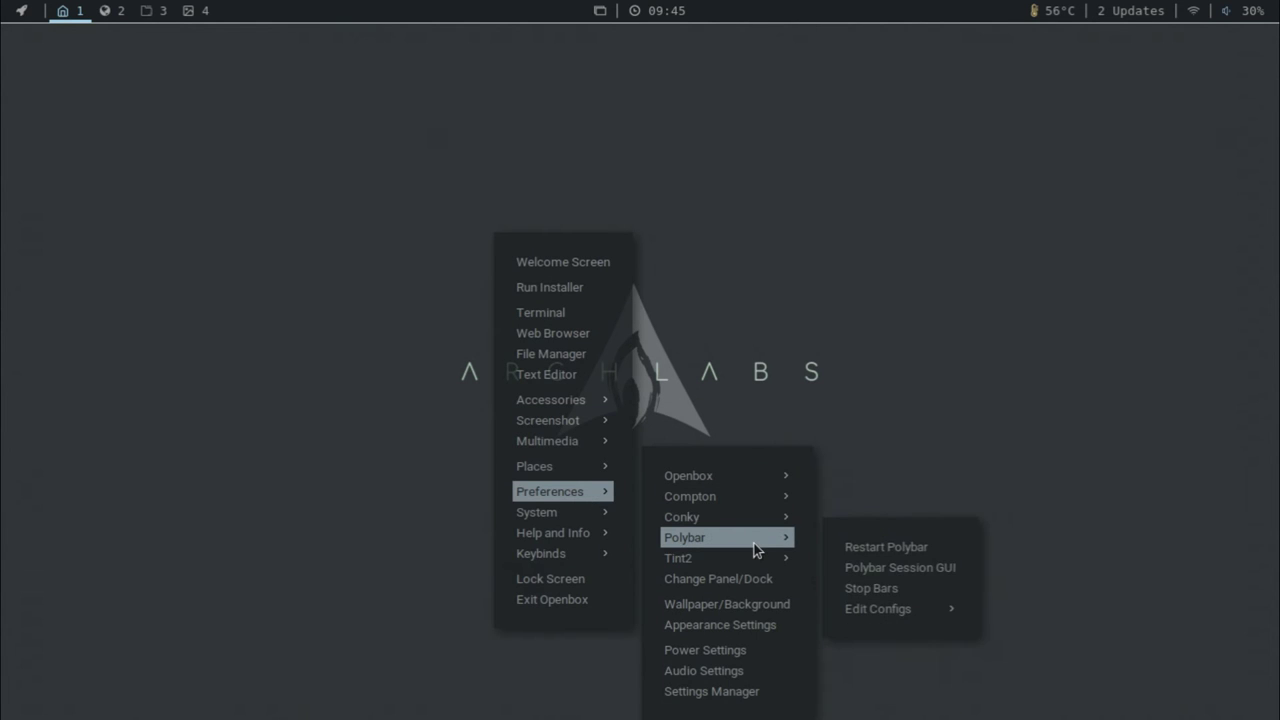
click(887, 547)
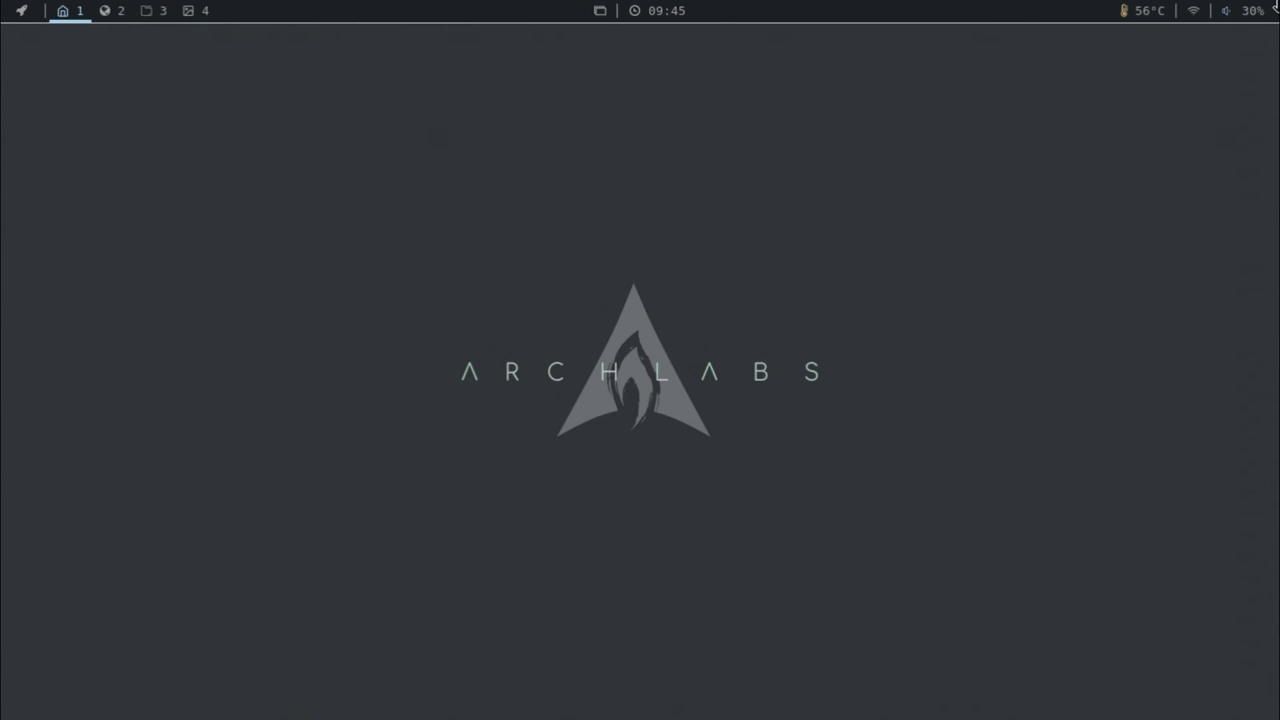
- In Panel Chooser, re-sort the panel options, then confirm Setup Polybar
right_click(420, 256)
mouse_move(528, 500)
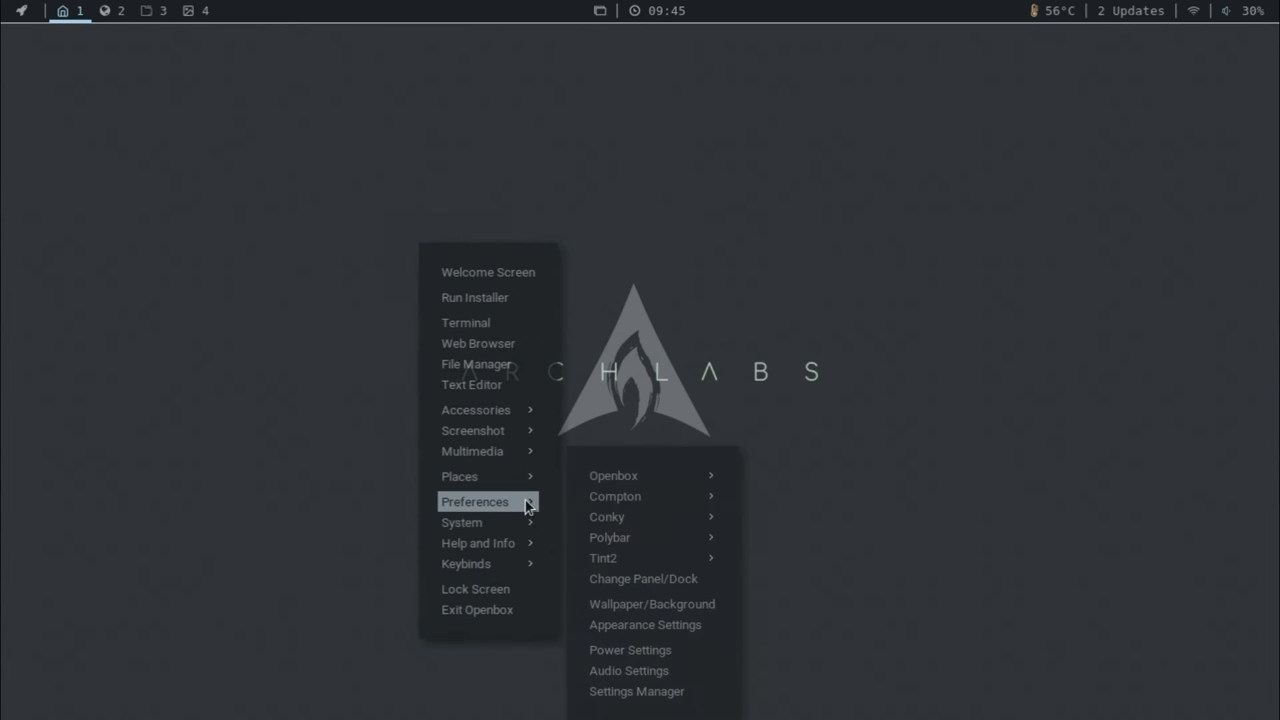
click(680, 579)
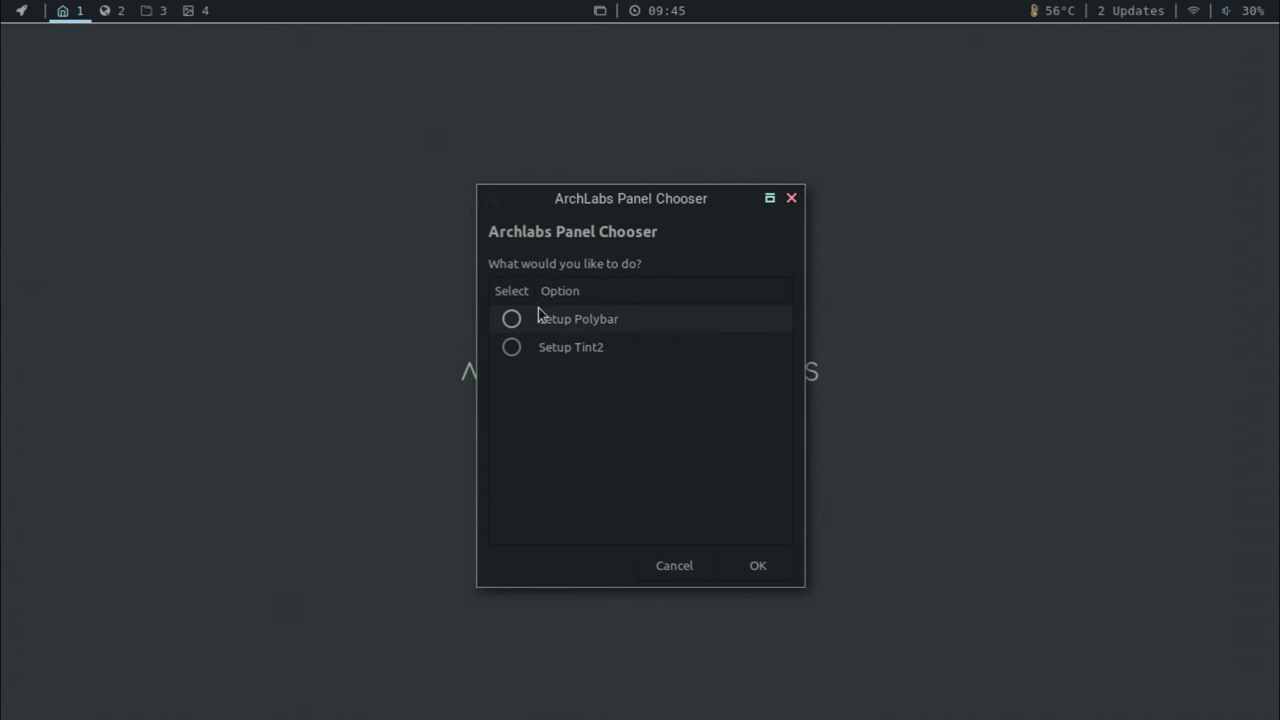
click(545, 296)
click(775, 292)
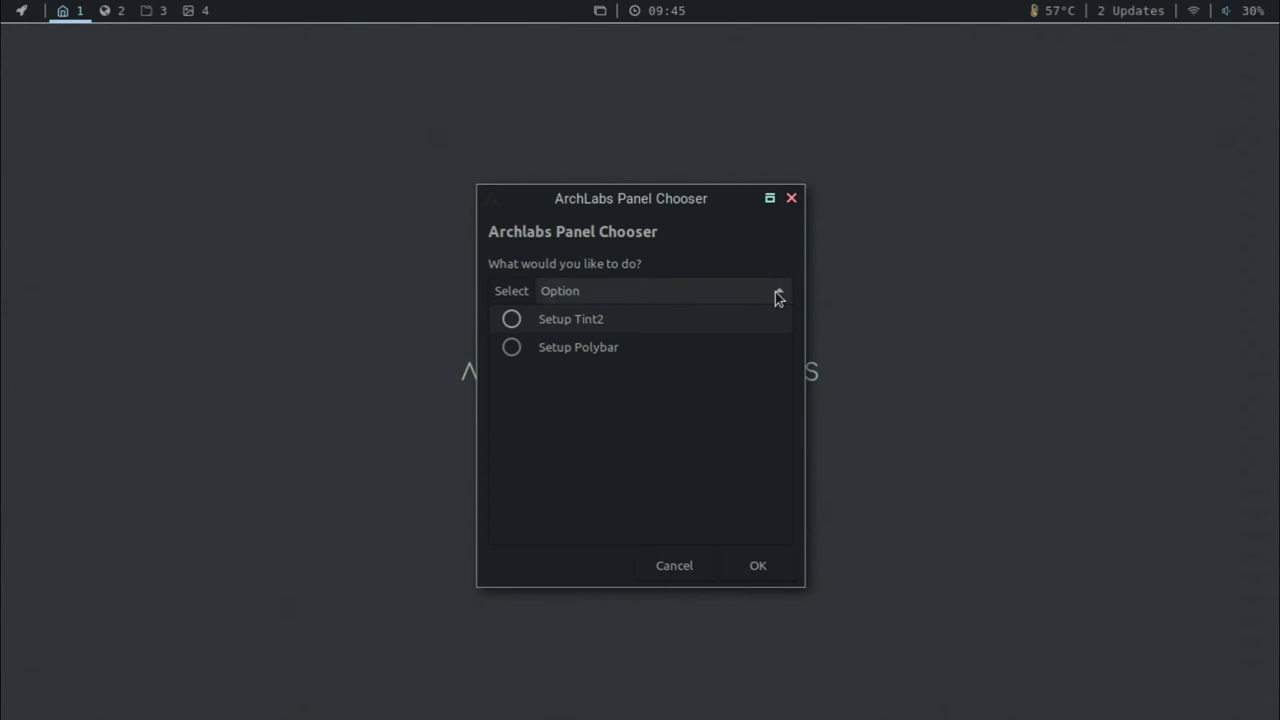
click(776, 292)
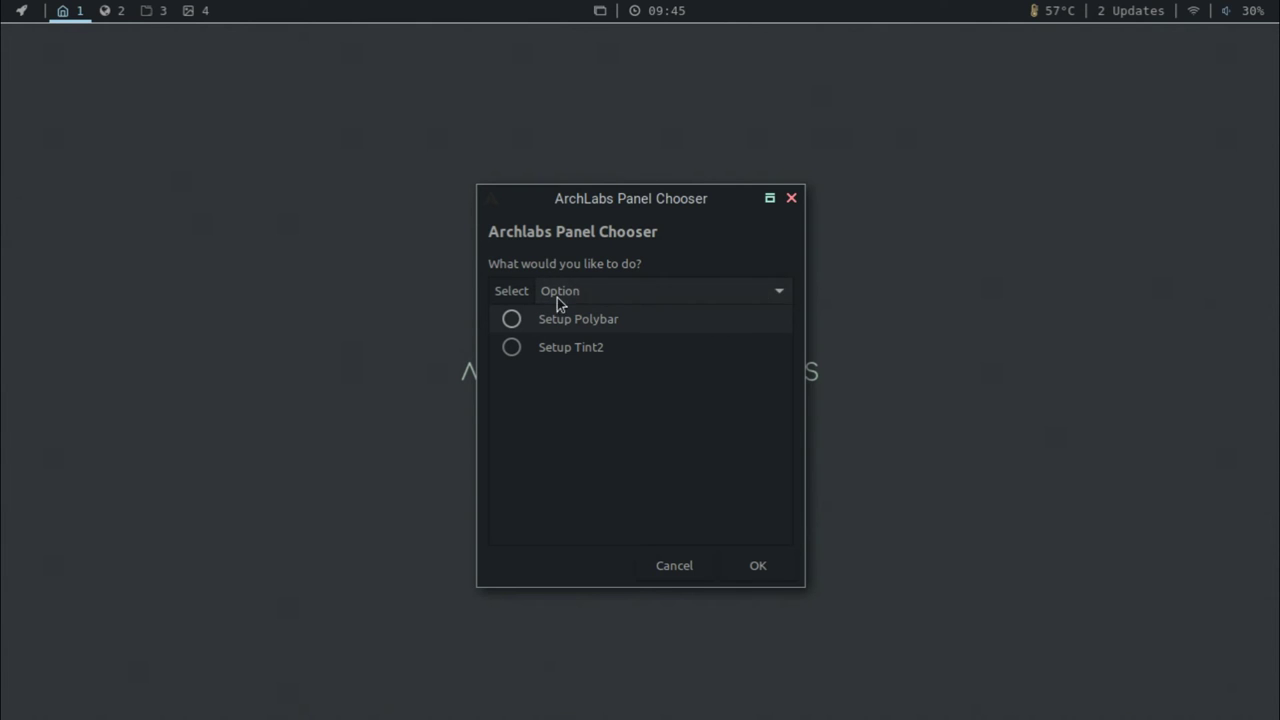
click(783, 291)
click(783, 291)
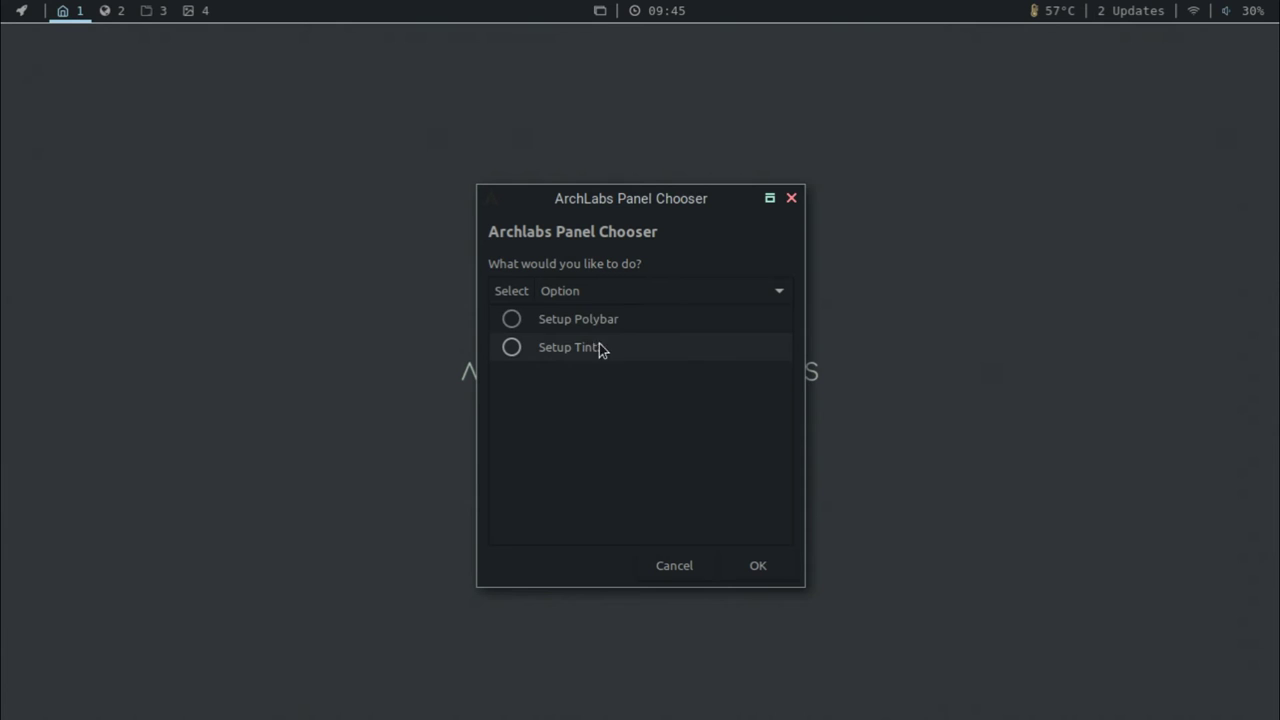
click(763, 293)
click(763, 293)
click(511, 319)
click(756, 565)
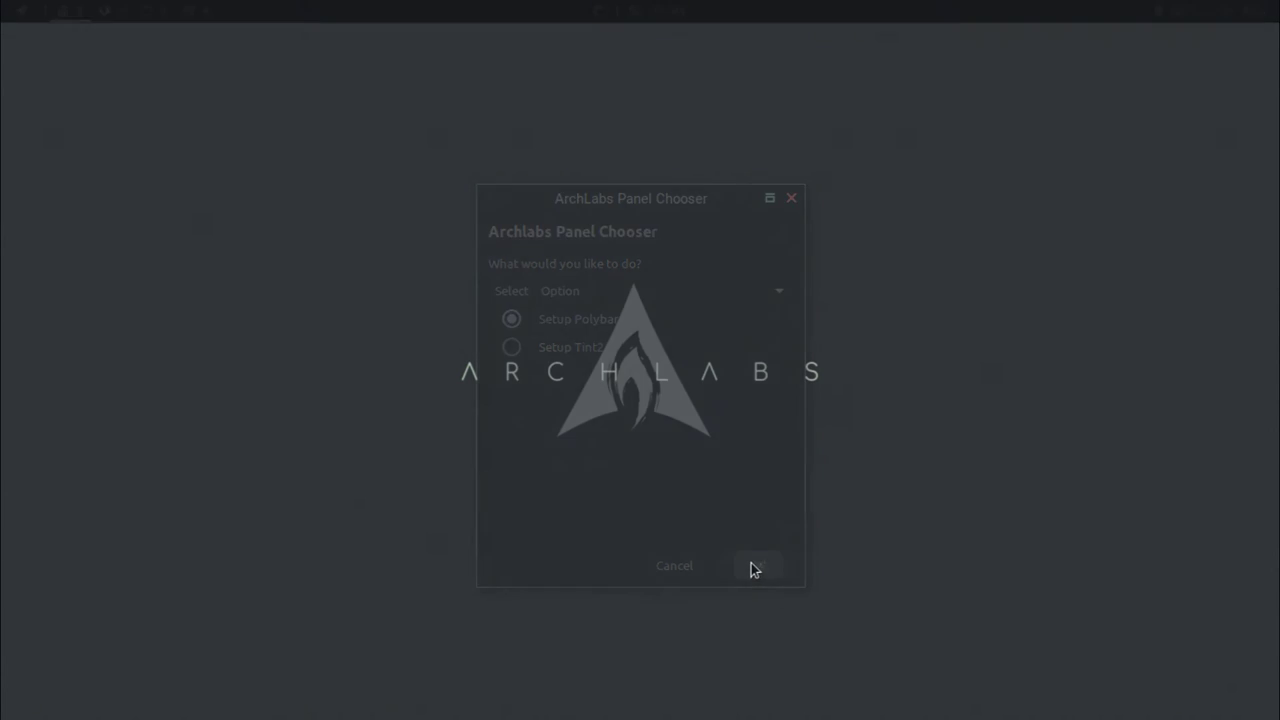
- Reopen Panel Chooser and switch the panel to Setup Tint2
right_click(306, 260)
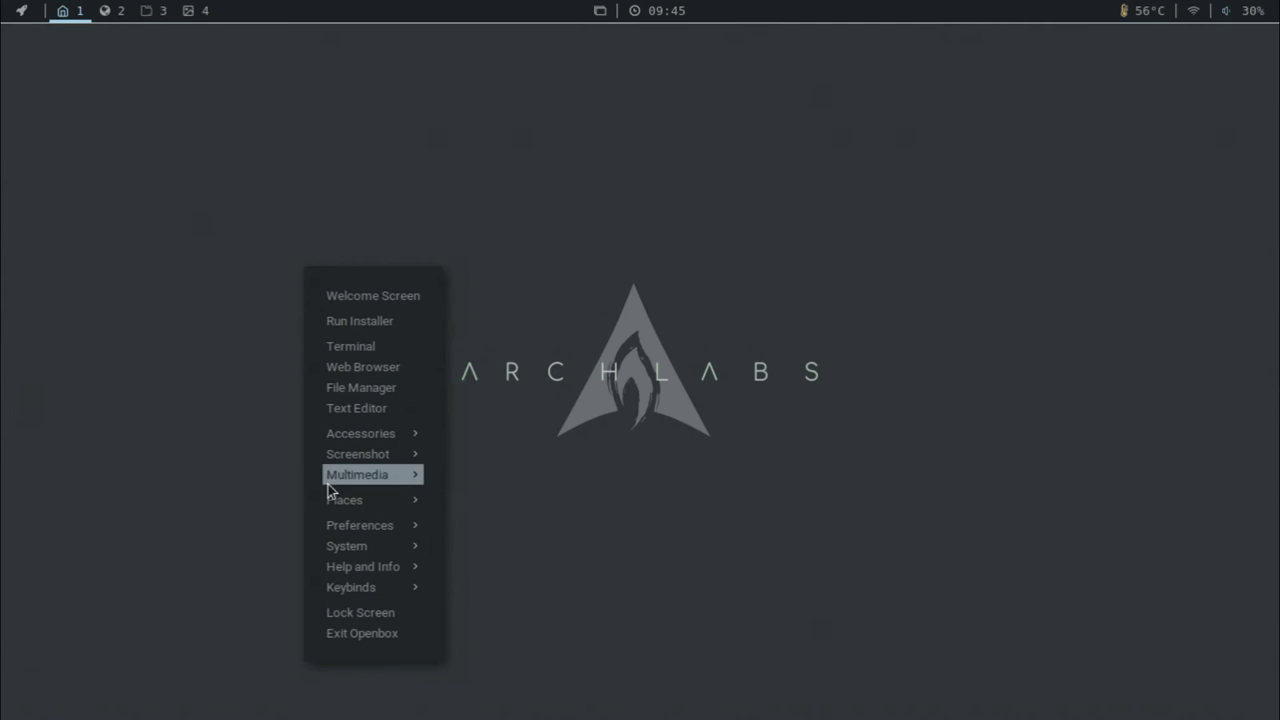
mouse_move(330, 502)
mouse_move(487, 518)
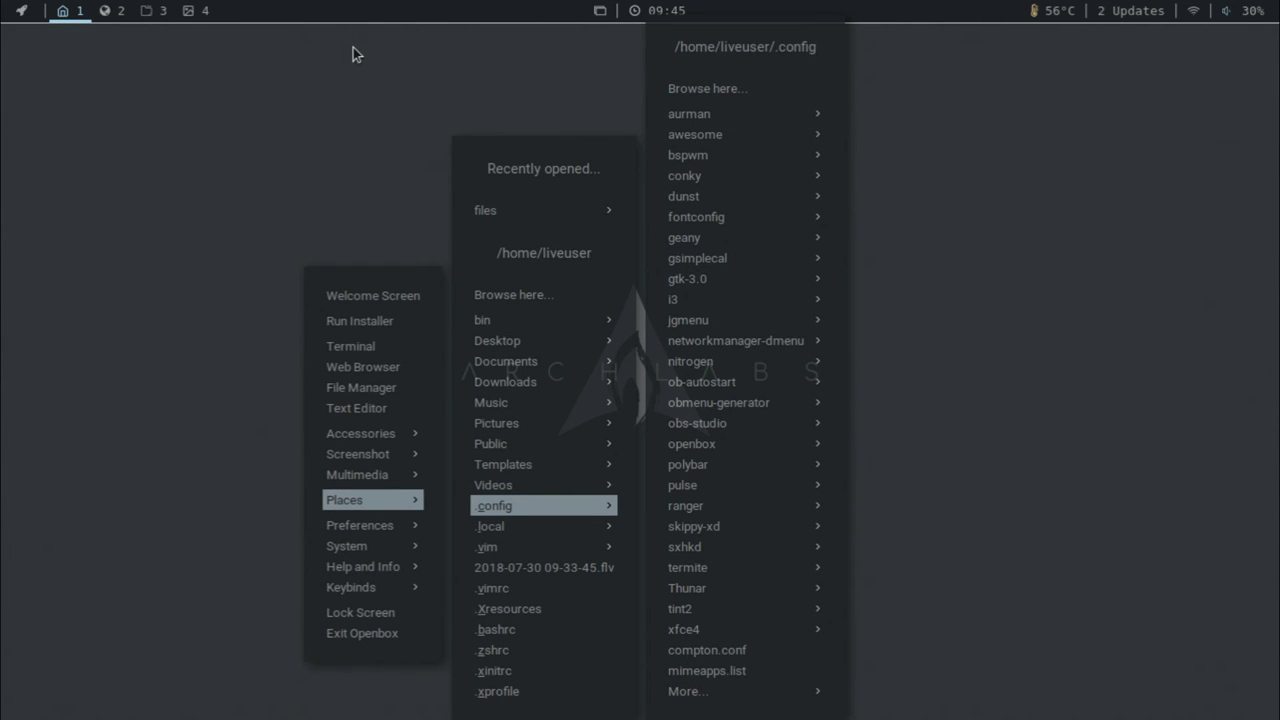
mouse_move(372, 580)
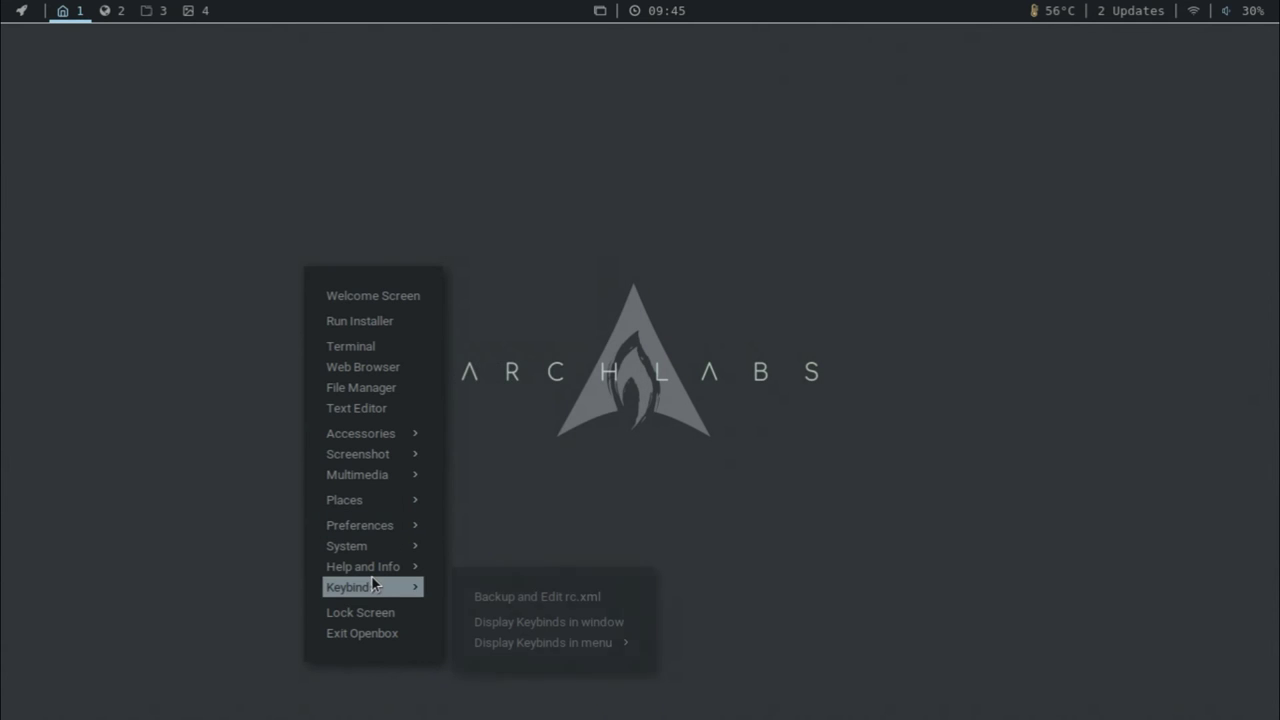
mouse_move(387, 551)
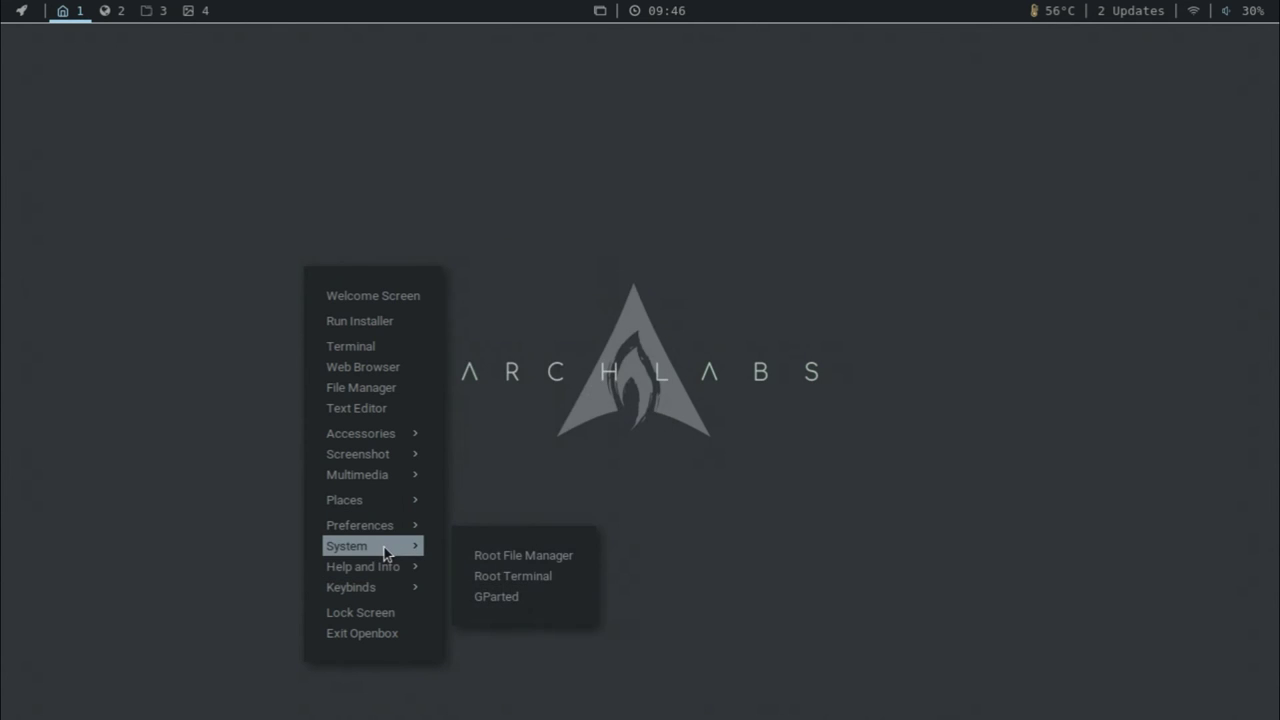
mouse_move(380, 525)
mouse_move(568, 561)
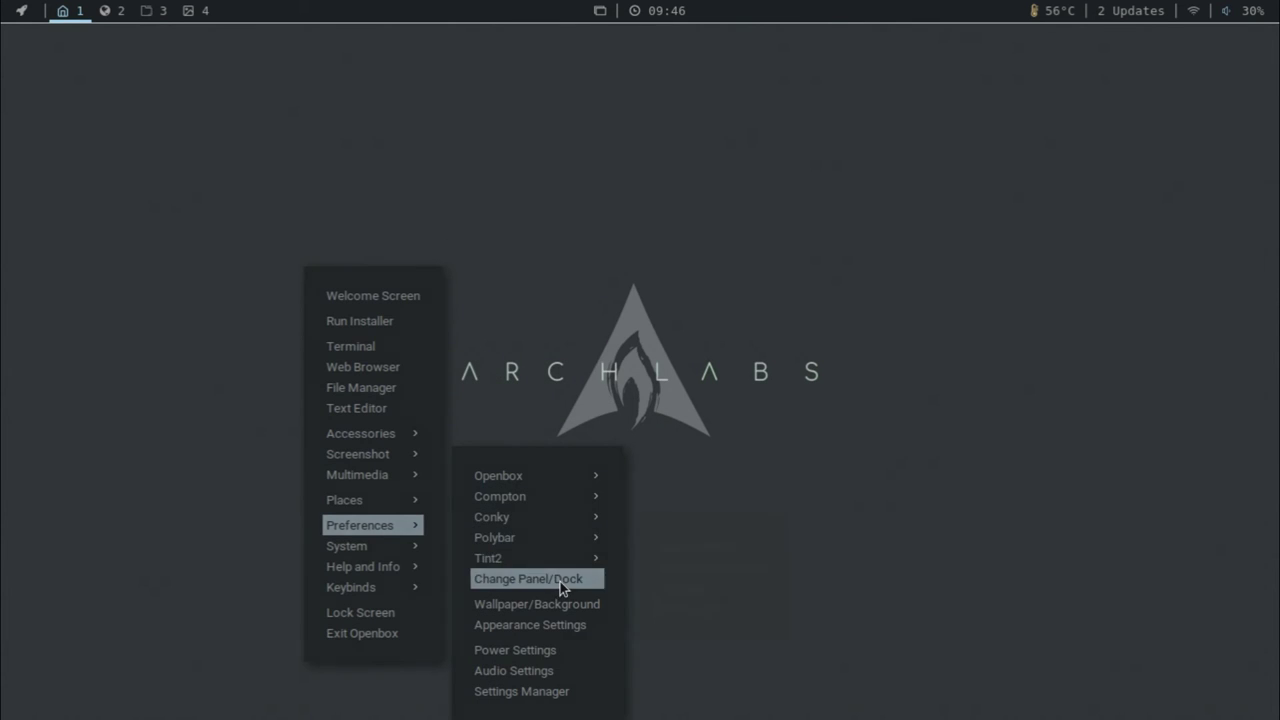
click(564, 580)
click(511, 347)
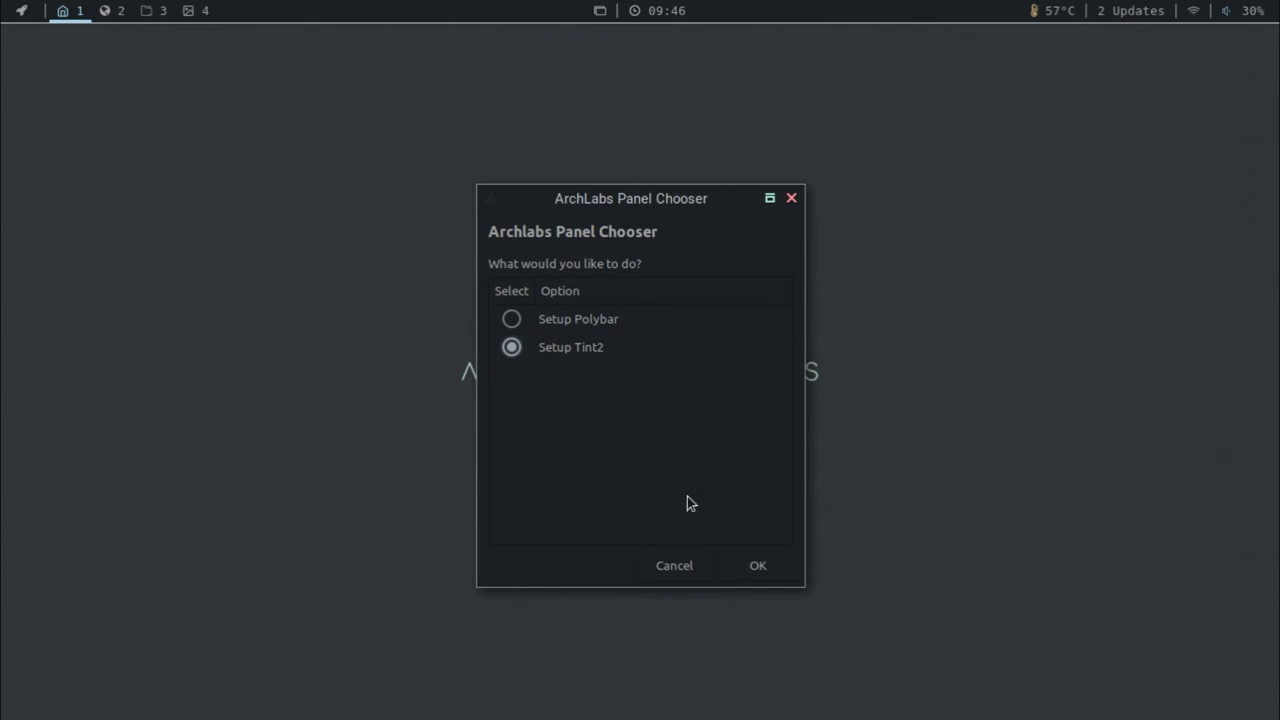
click(762, 566)
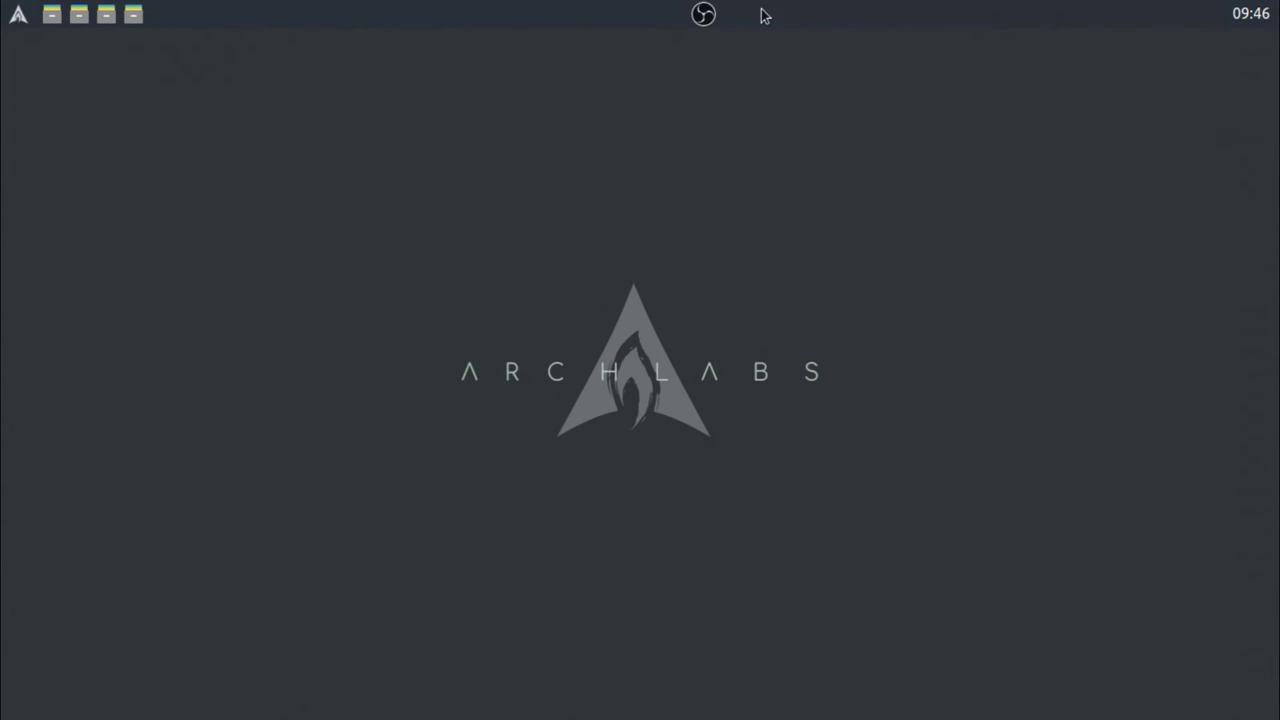
- In Tint2 Settings, make horizontal-dark-transparent.tint2rc the default theme, confirming the replacement
right_click(443, 207)
mouse_move(487, 464)
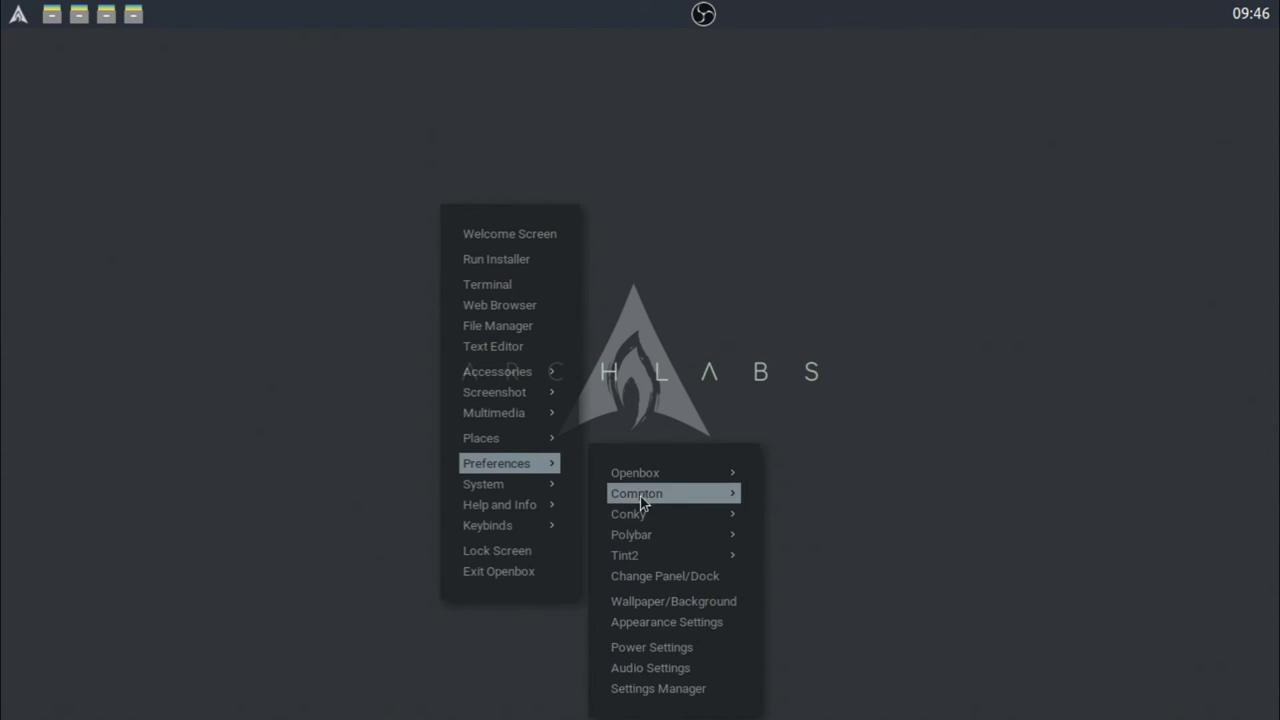
mouse_move(671, 544)
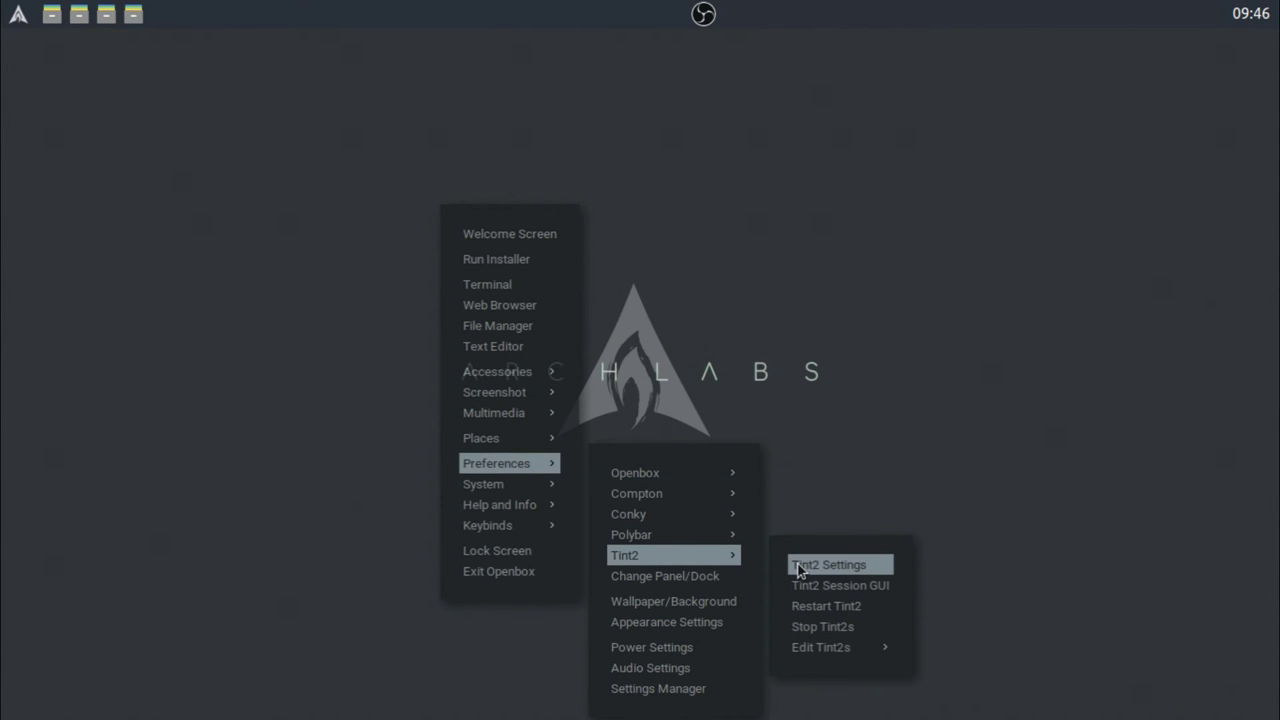
click(800, 572)
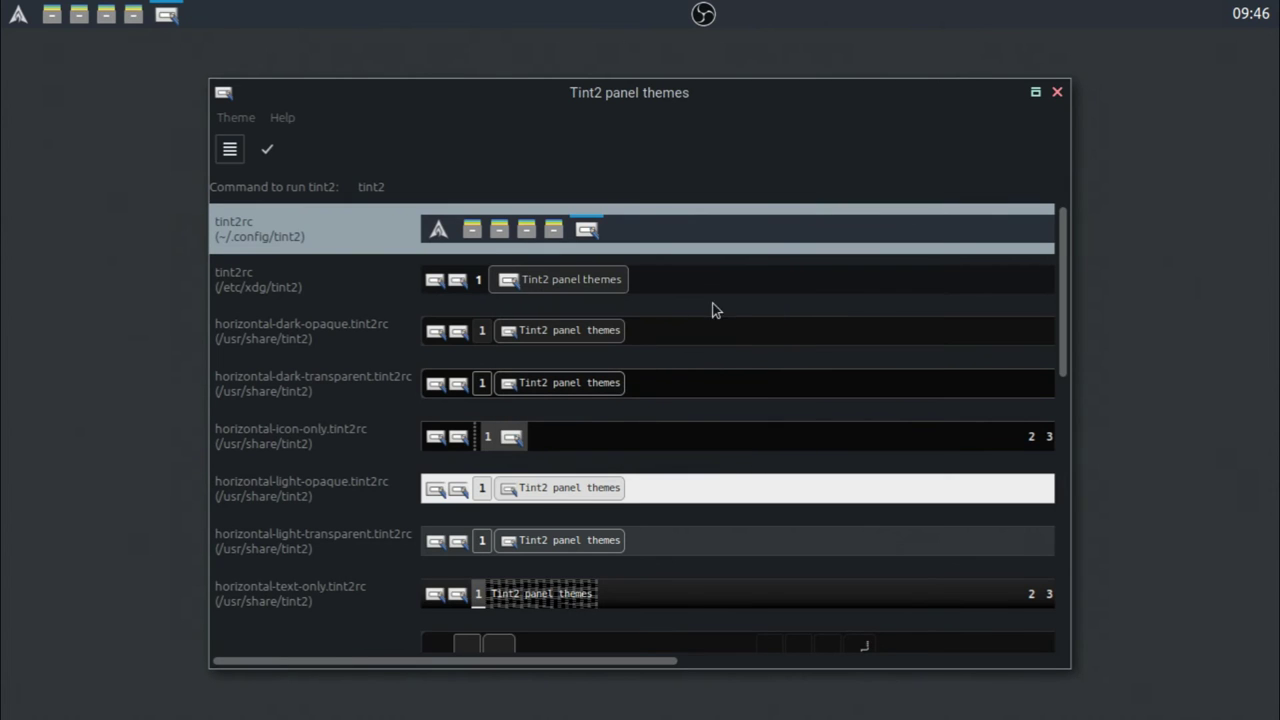
click(747, 276)
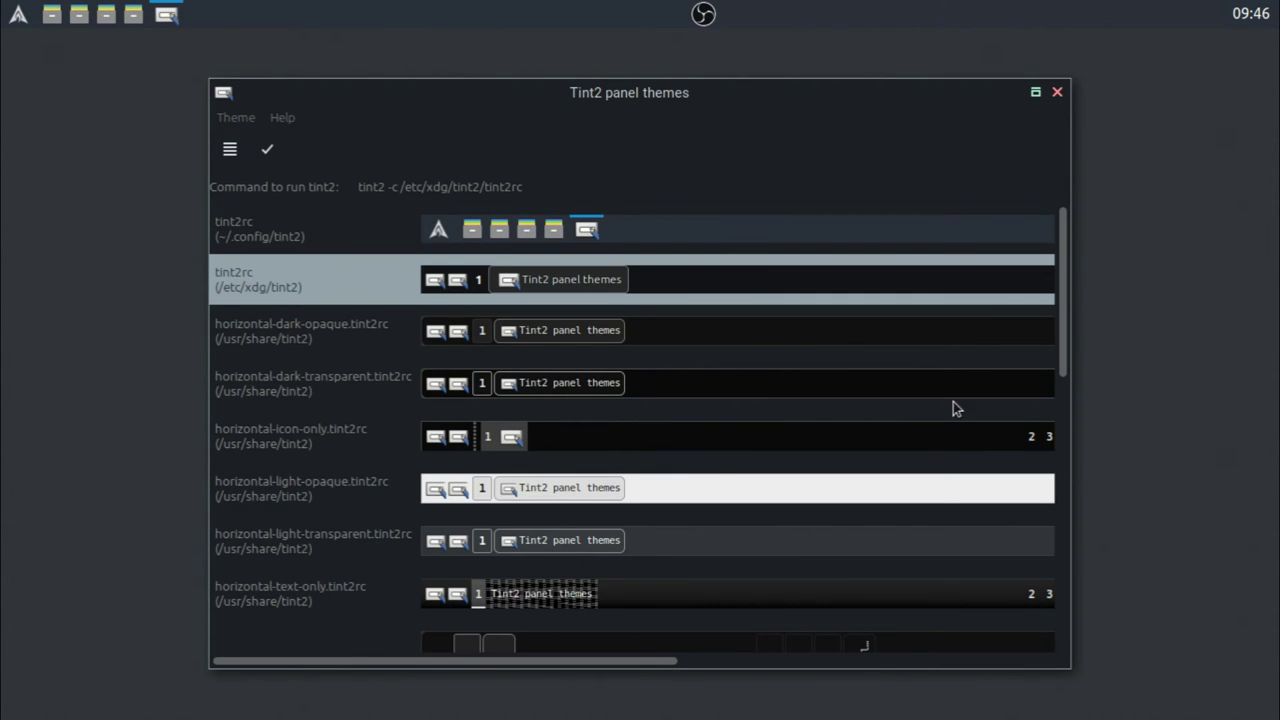
mouse_move(1067, 352)
mouse_down()
mouse_move(1068, 650)
mouse_move(1054, 350)
mouse_up()
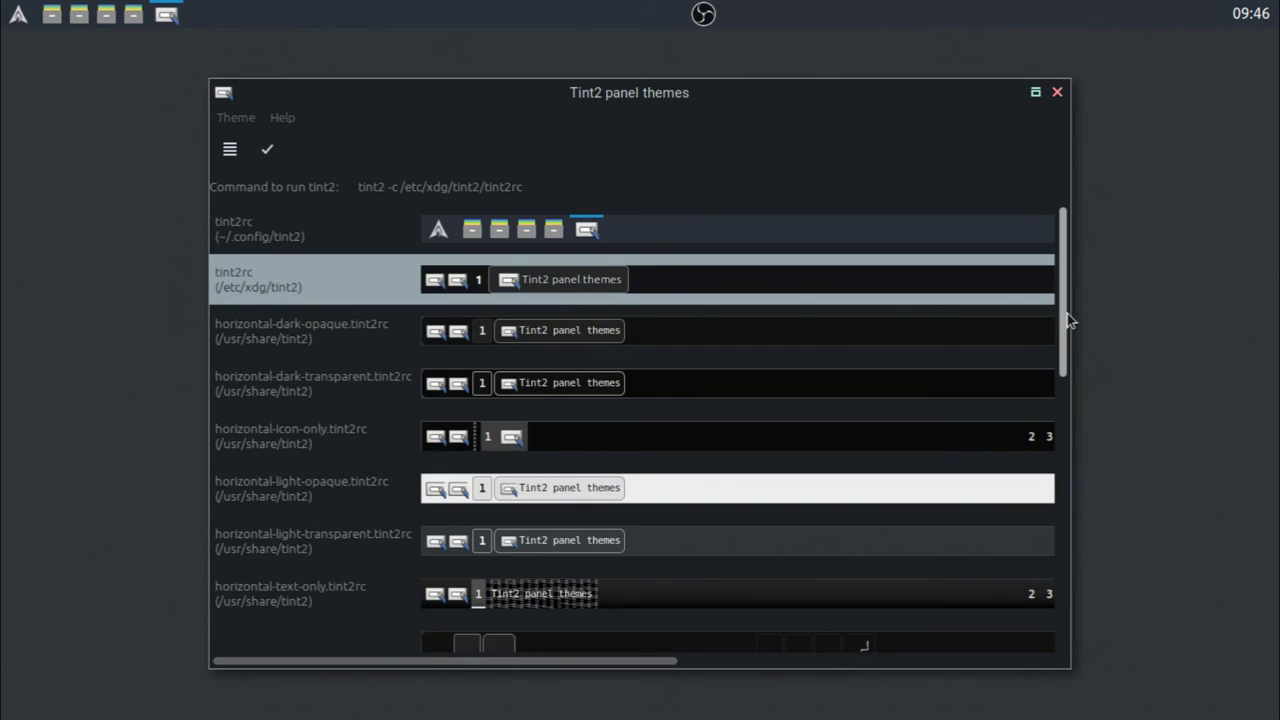
click(575, 388)
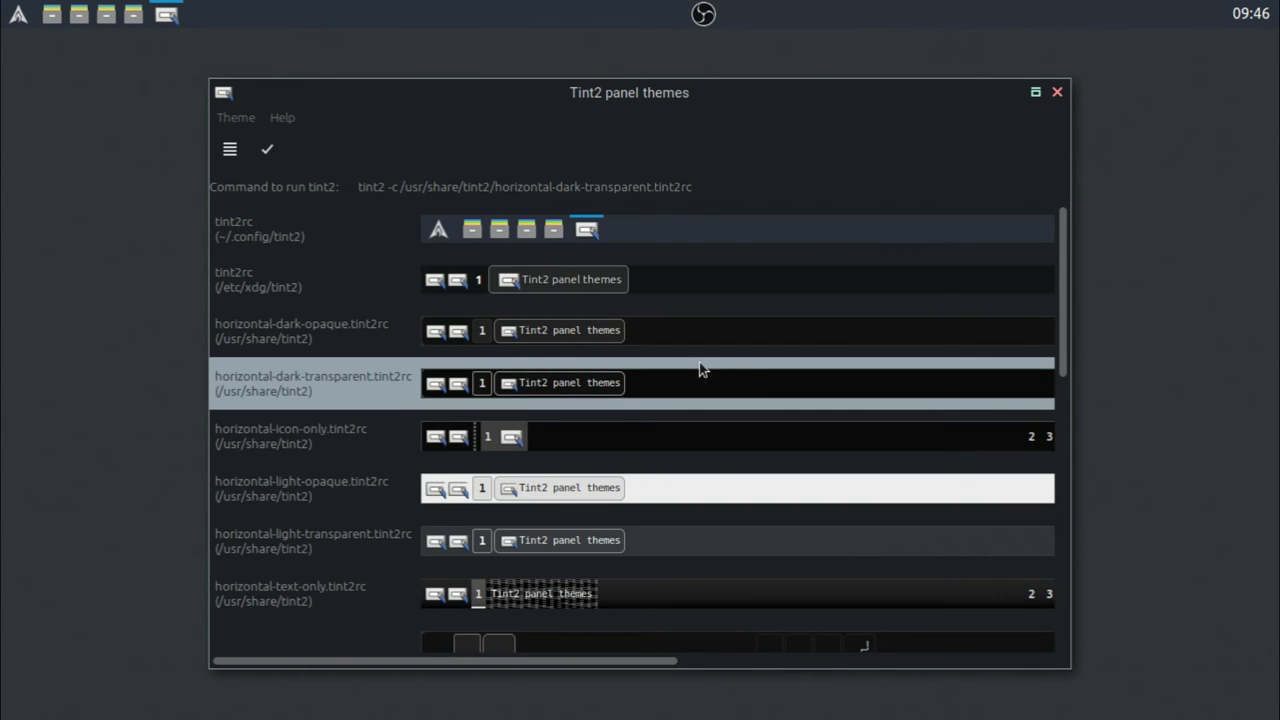
click(272, 156)
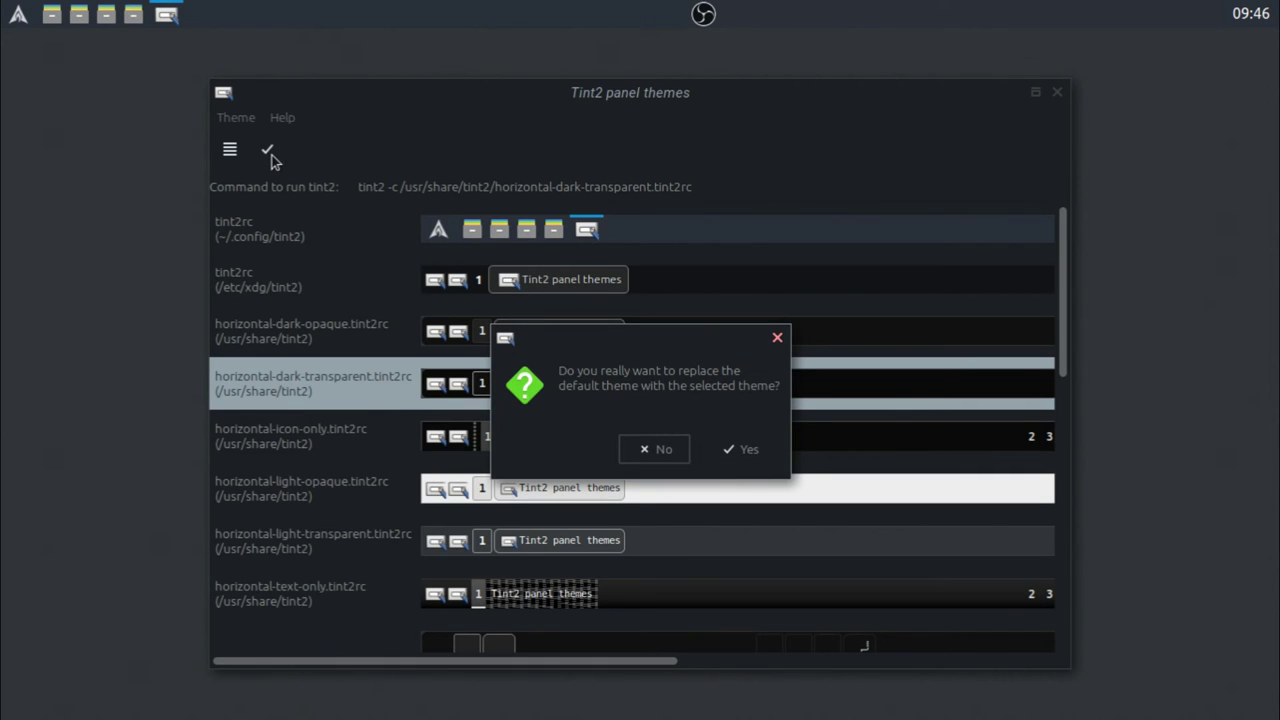
click(750, 450)
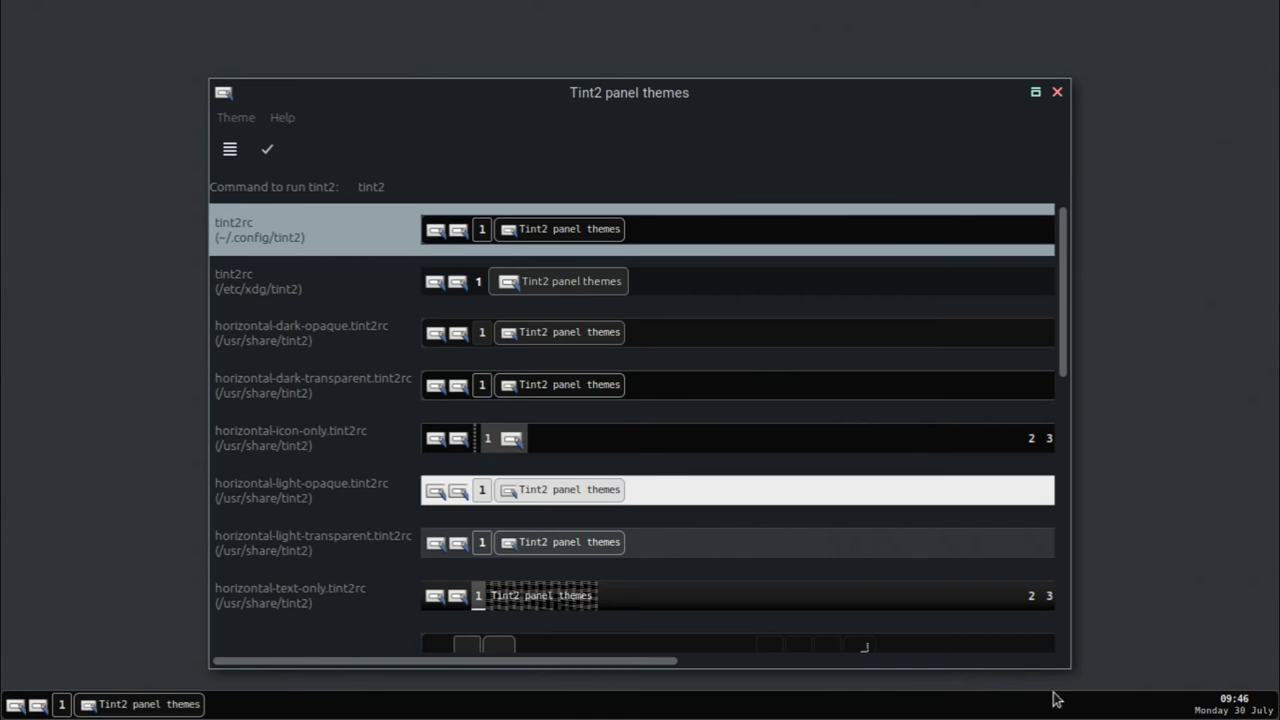
- Open and close the panel calendar, then minimize and restore the themes window twice
click(1234, 709)
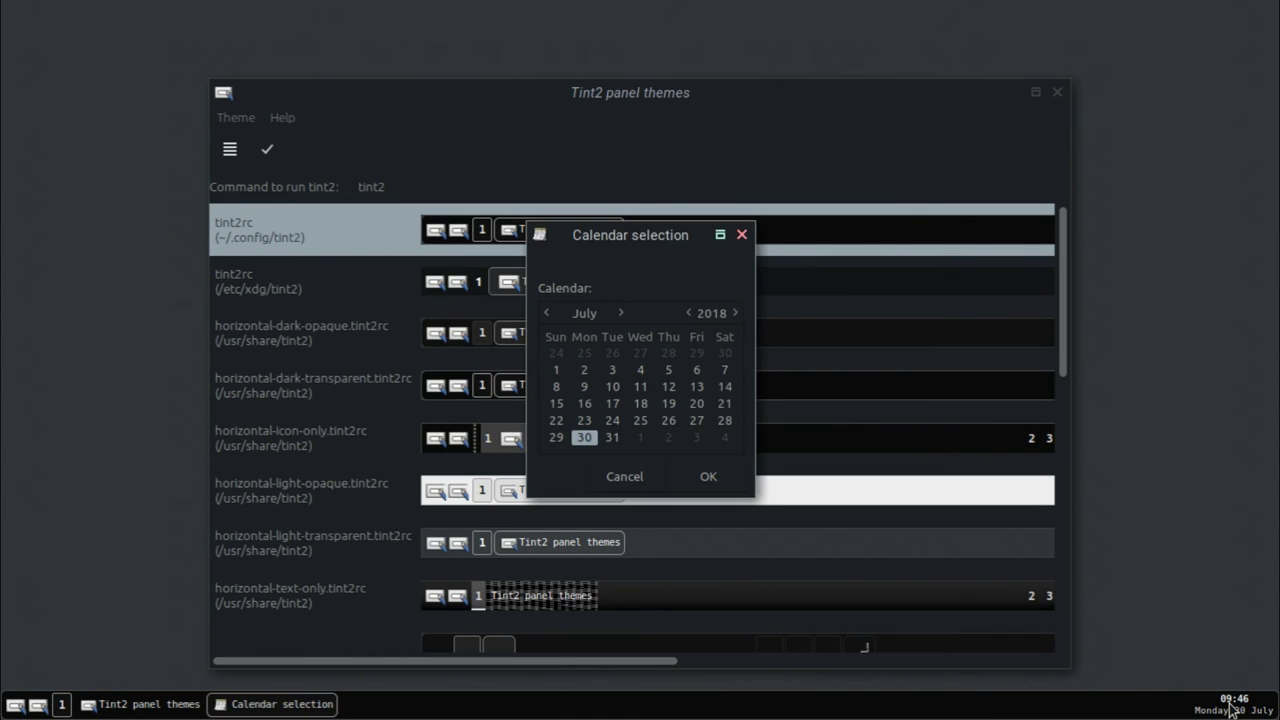
click(741, 236)
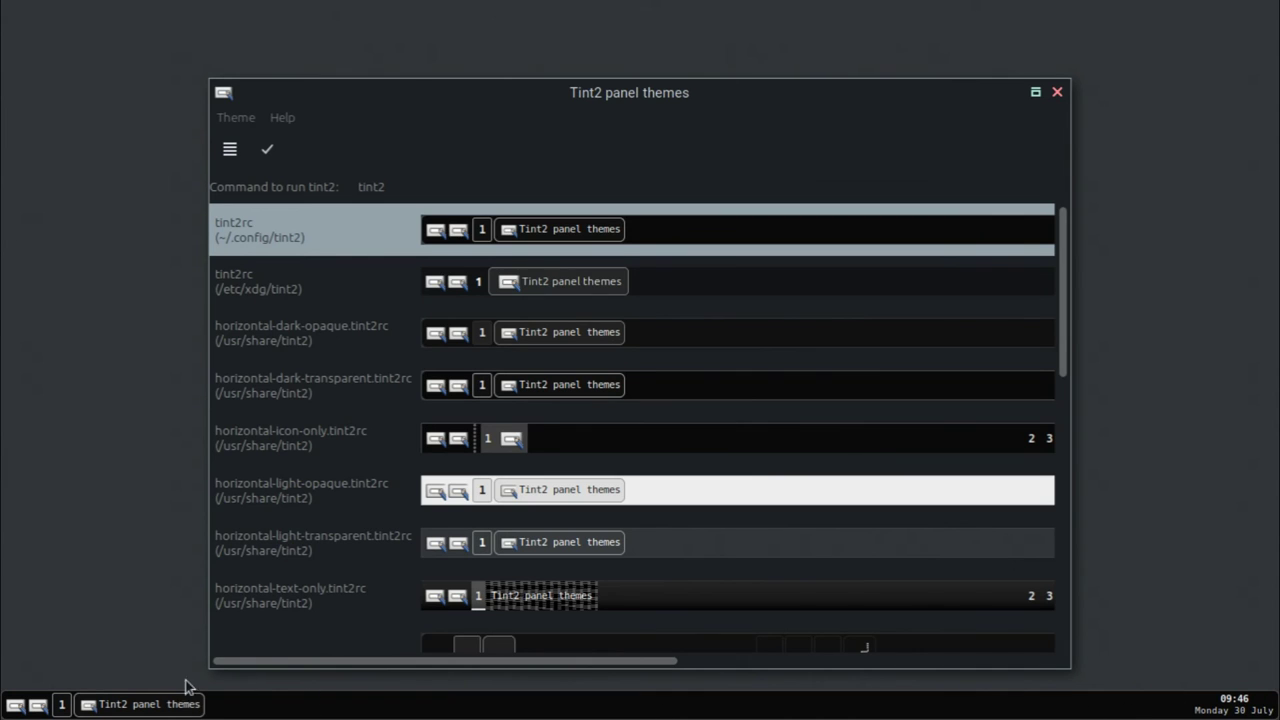
click(137, 706)
click(137, 706)
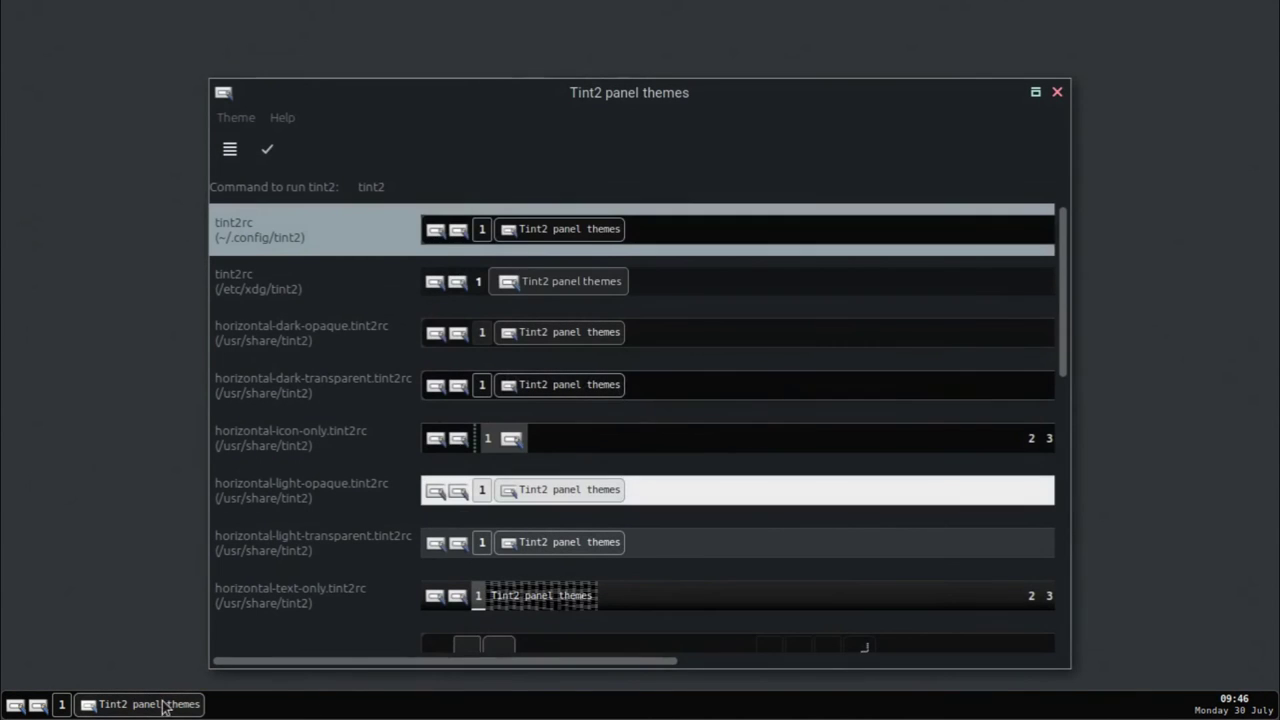
click(137, 707)
click(137, 706)
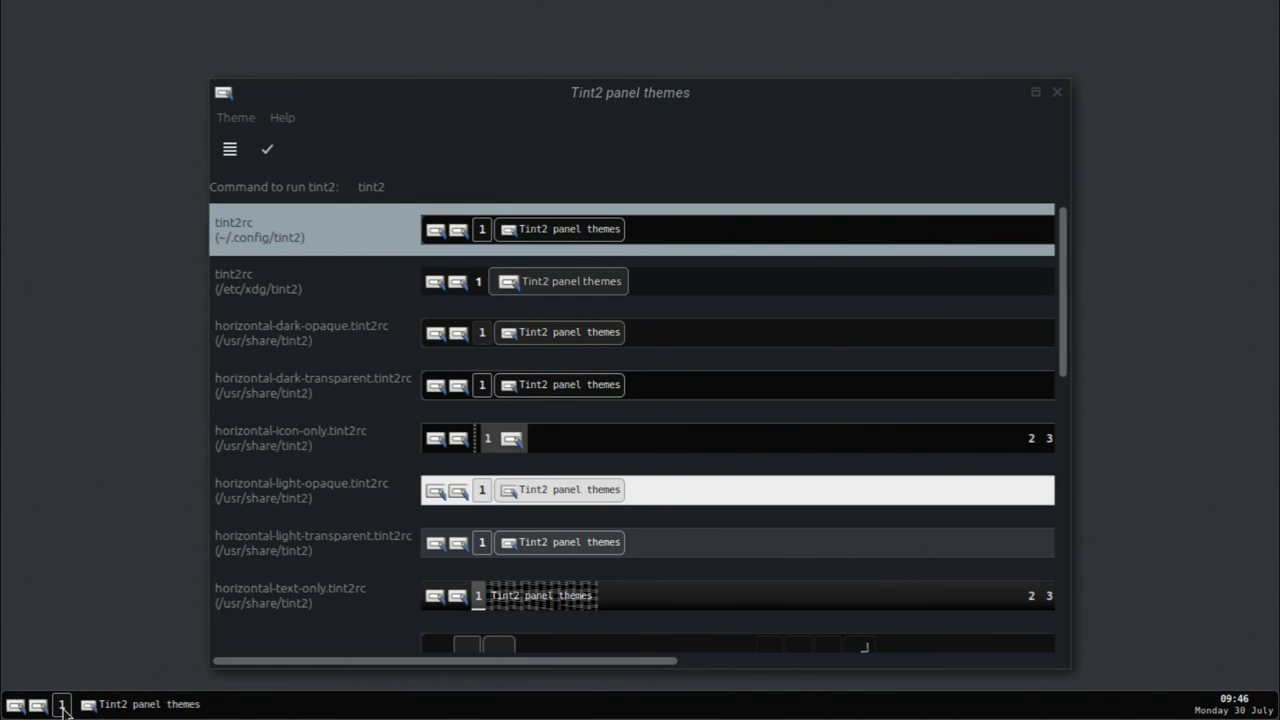
- Dismiss the root menu, launch Firefox from the panel, and move the themes window up-left
right_click(62, 708)
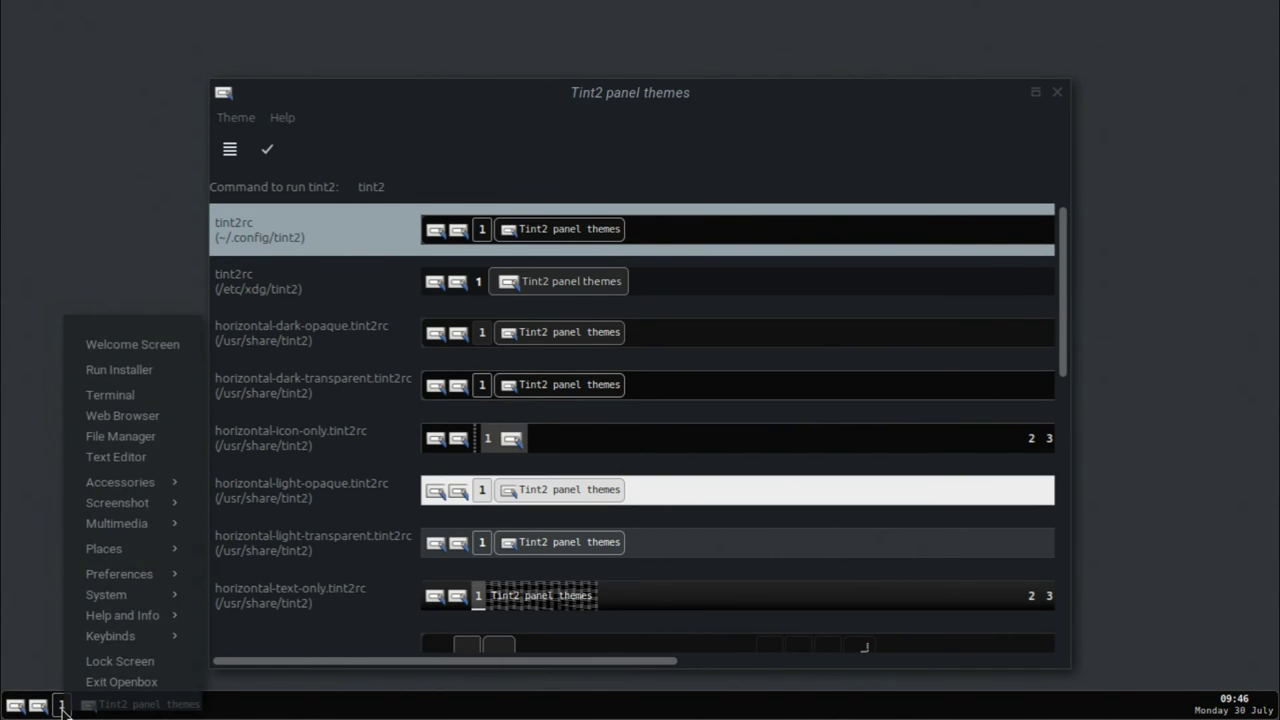
click(61, 710)
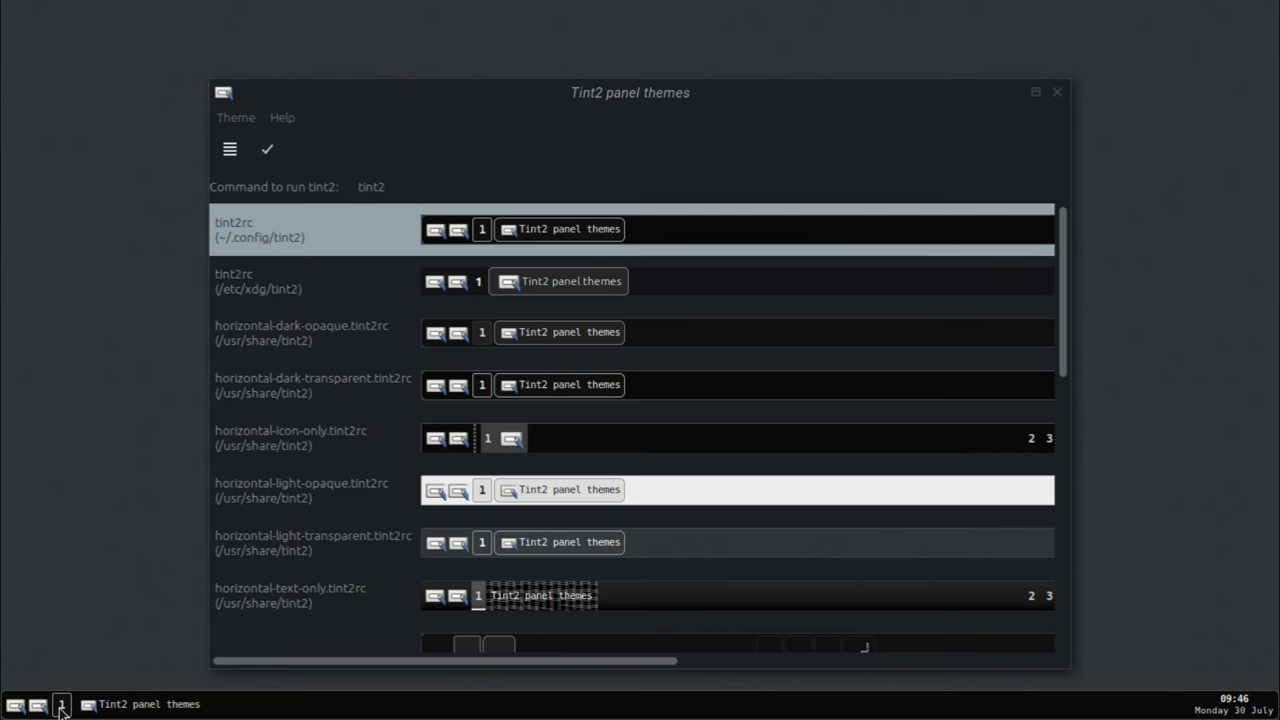
click(110, 706)
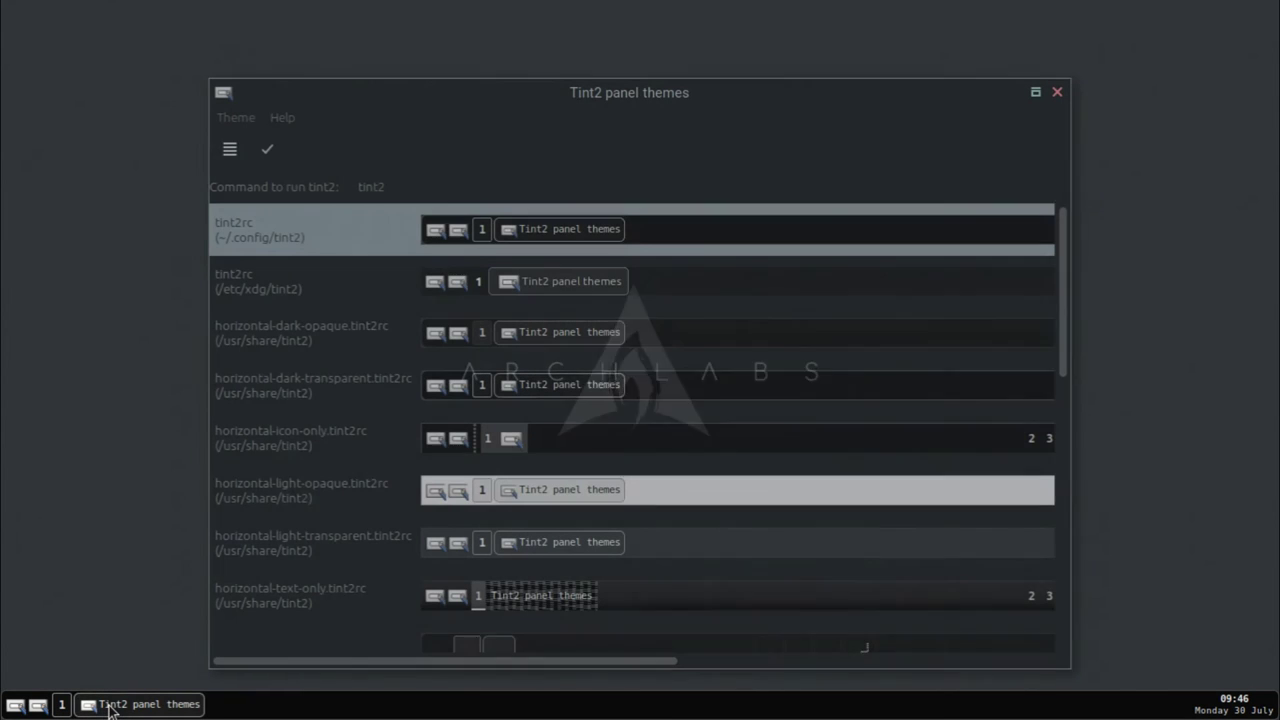
click(40, 708)
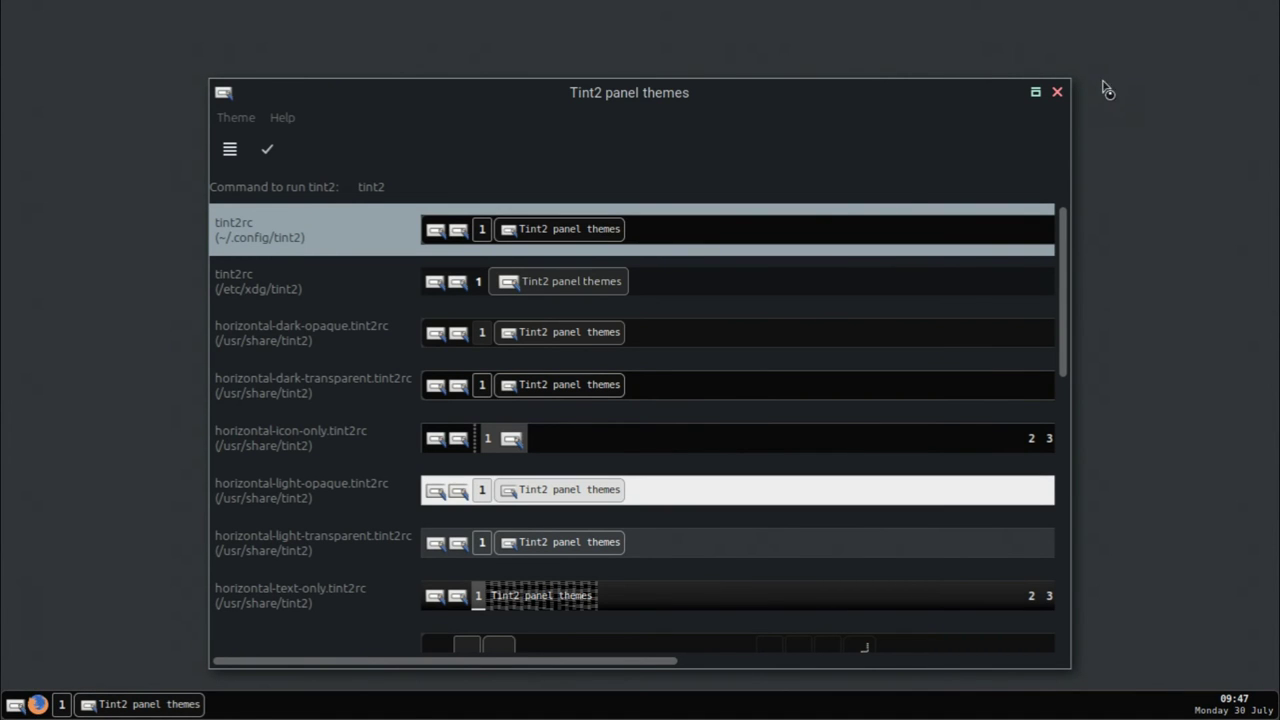
drag(942, 93, 928, 61)
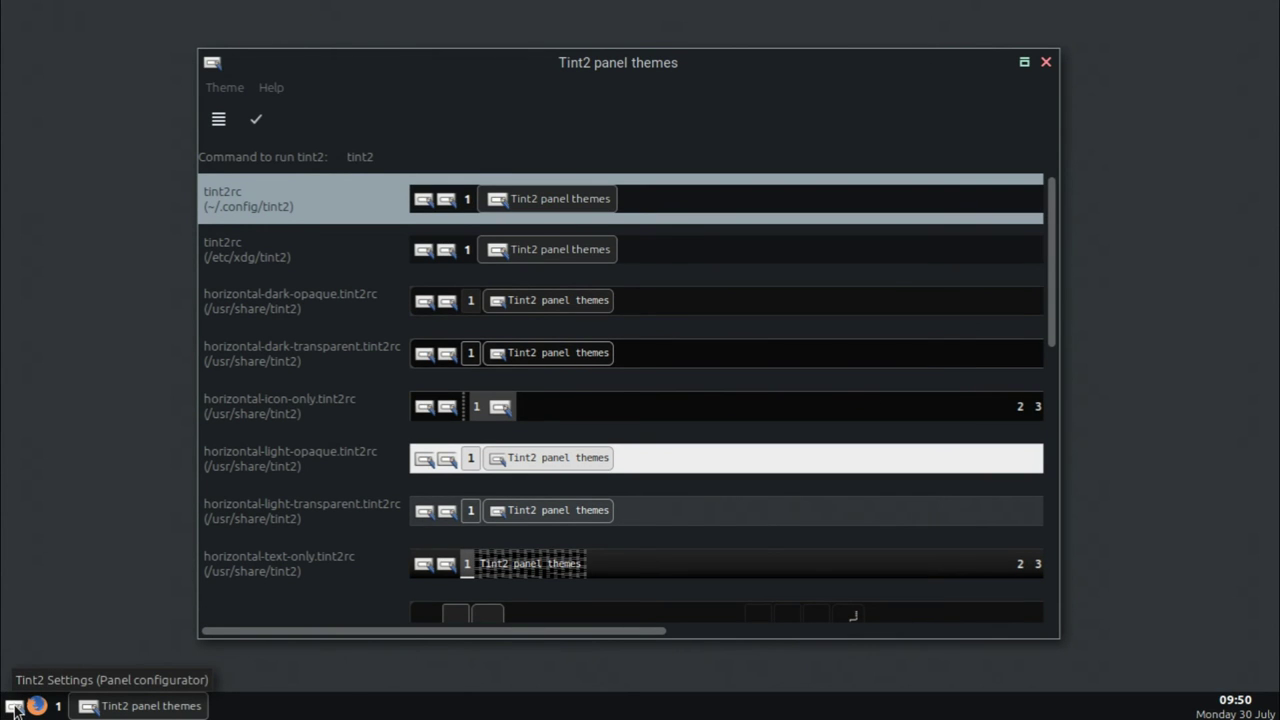
- Open tint2rc Properties and browse Gradients, System tray and Taskbar before returning to Backgrounds
click(14, 708)
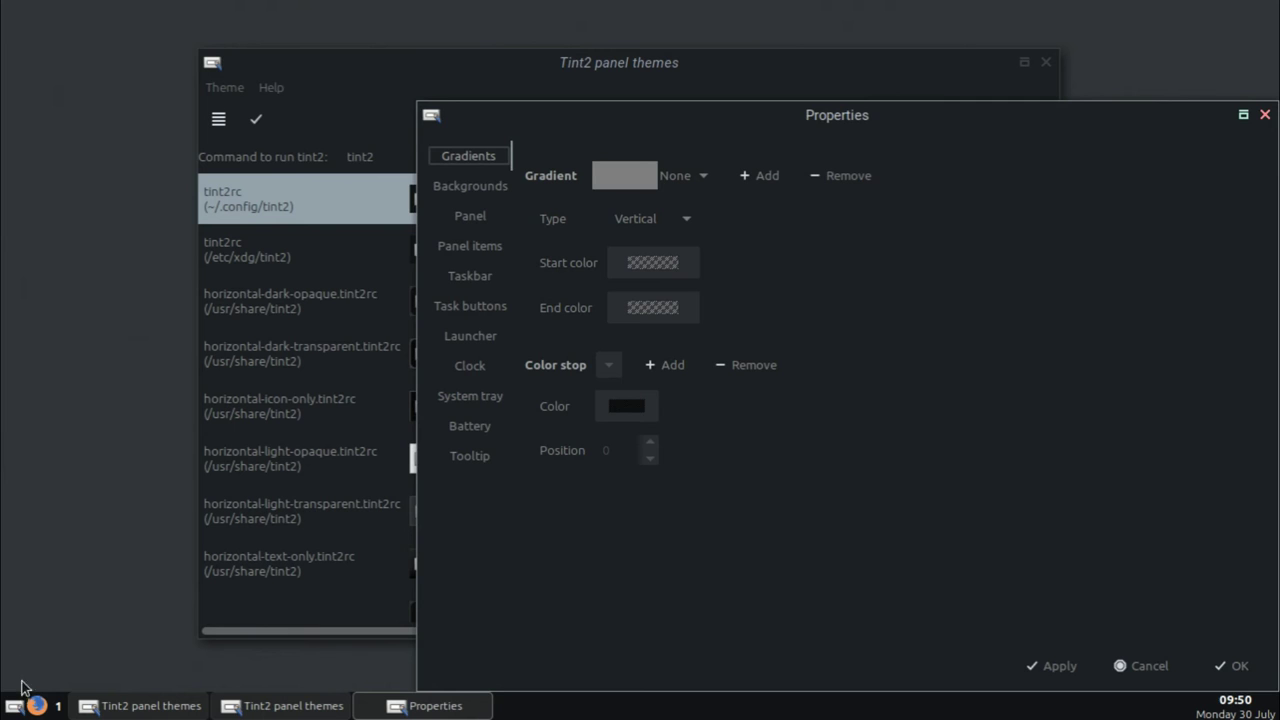
drag(605, 114, 460, 79)
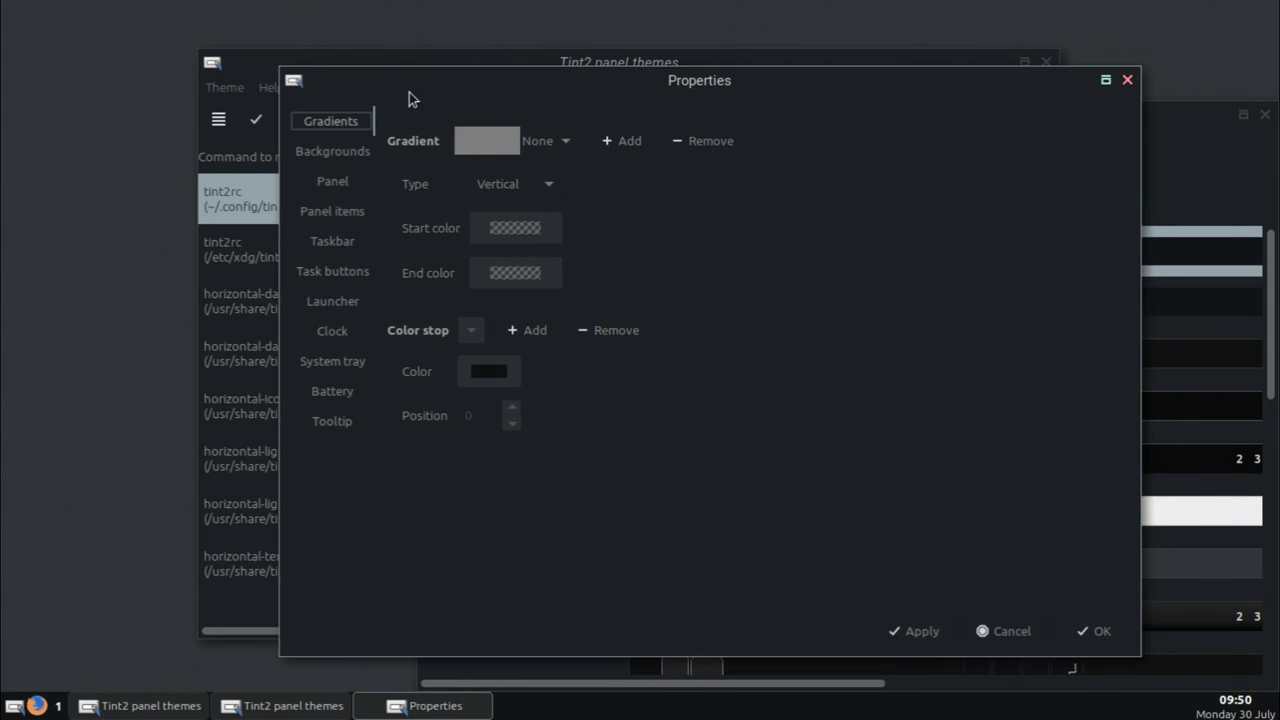
click(310, 150)
click(329, 122)
click(328, 361)
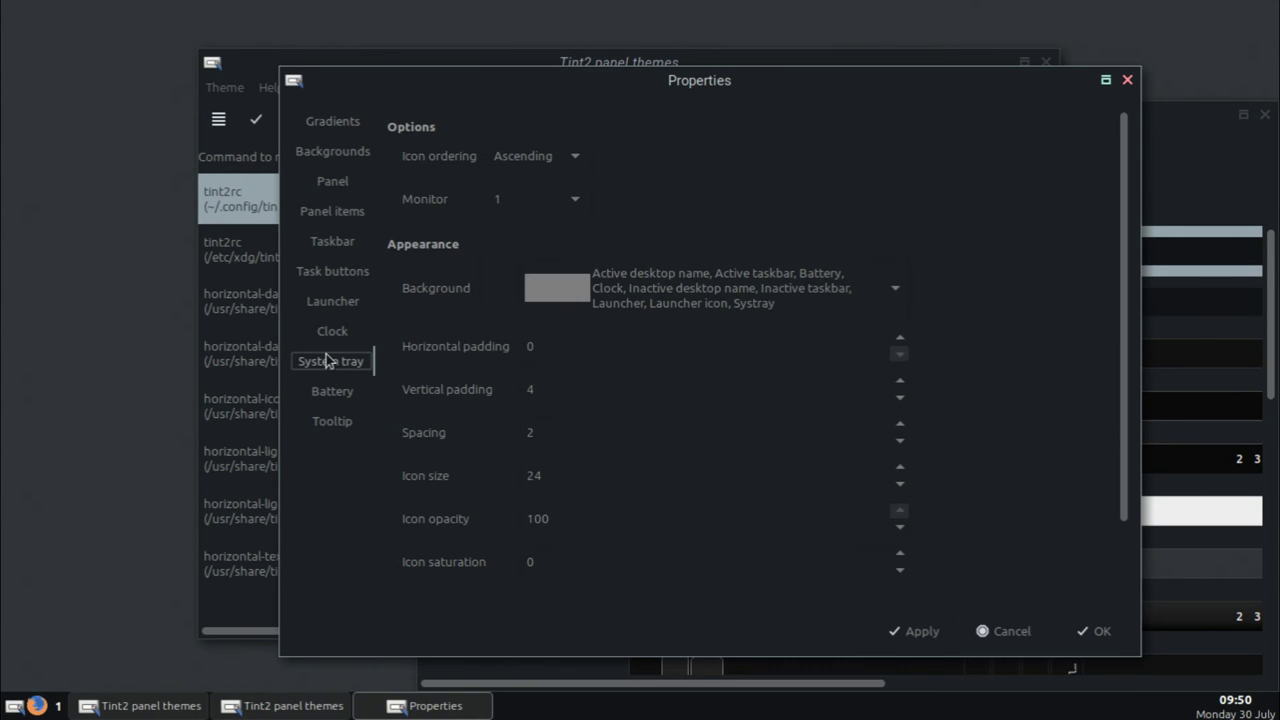
click(323, 236)
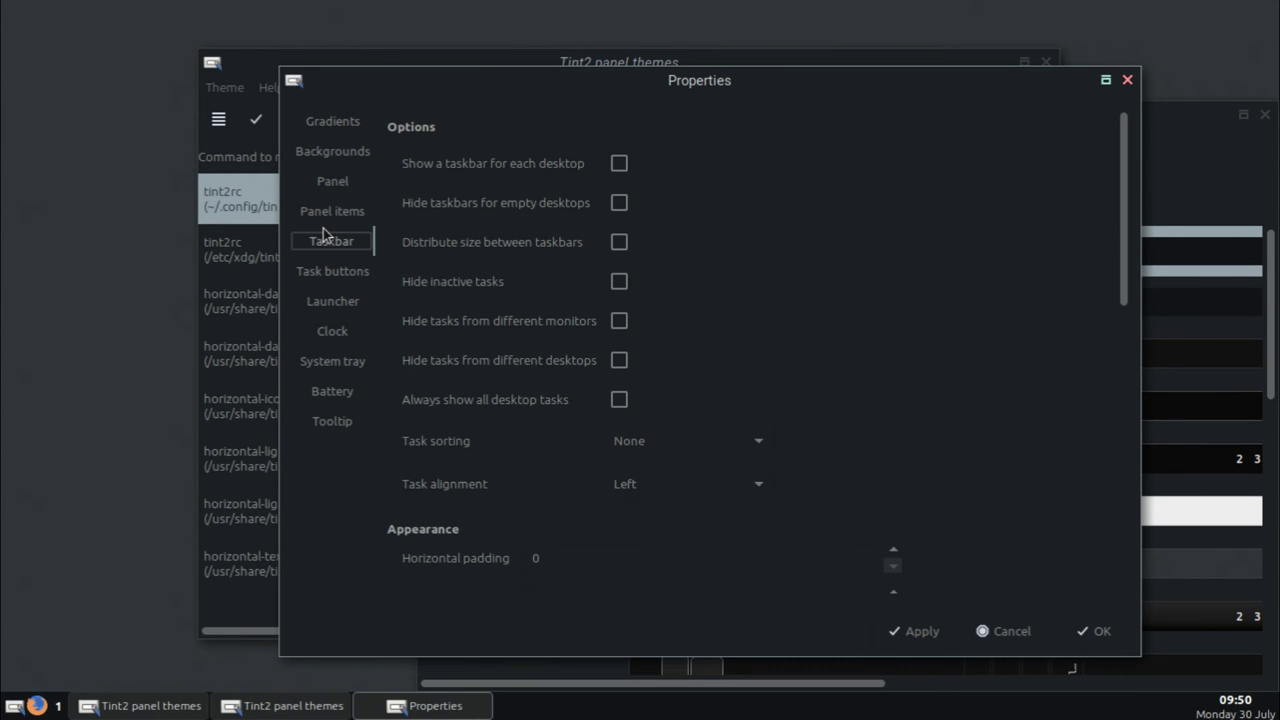
click(316, 162)
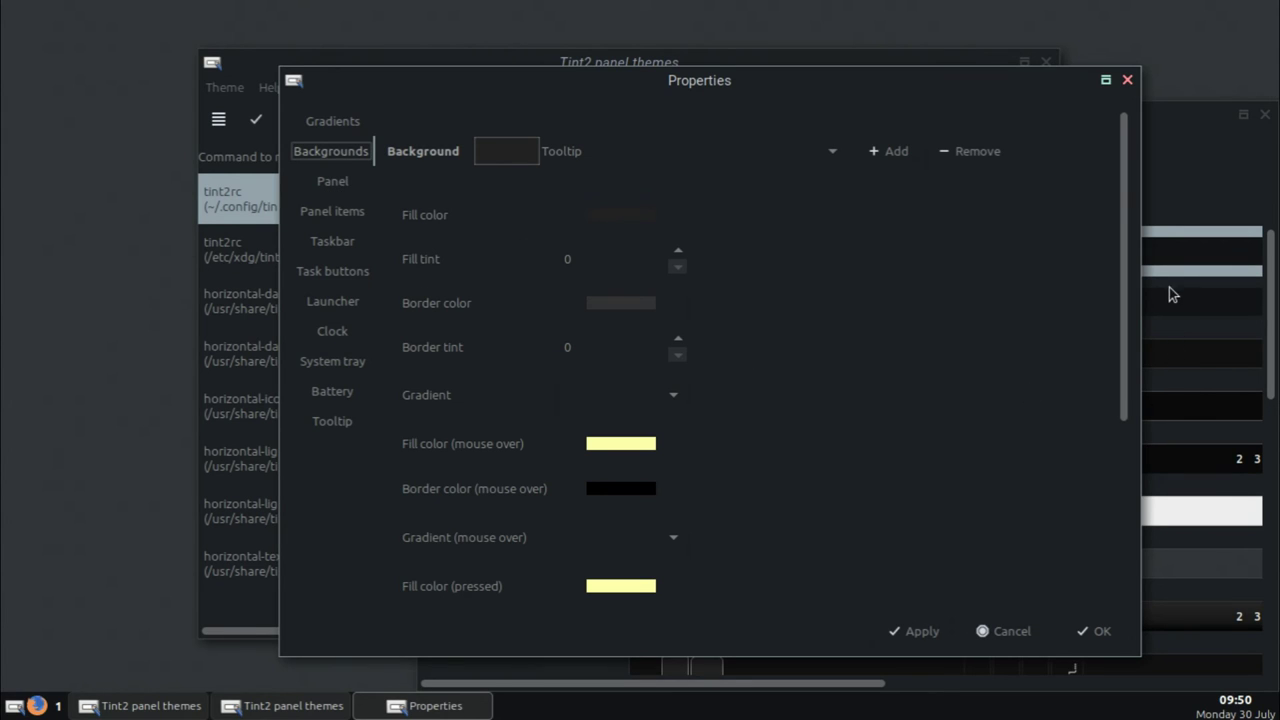
drag(1120, 291, 1108, 510)
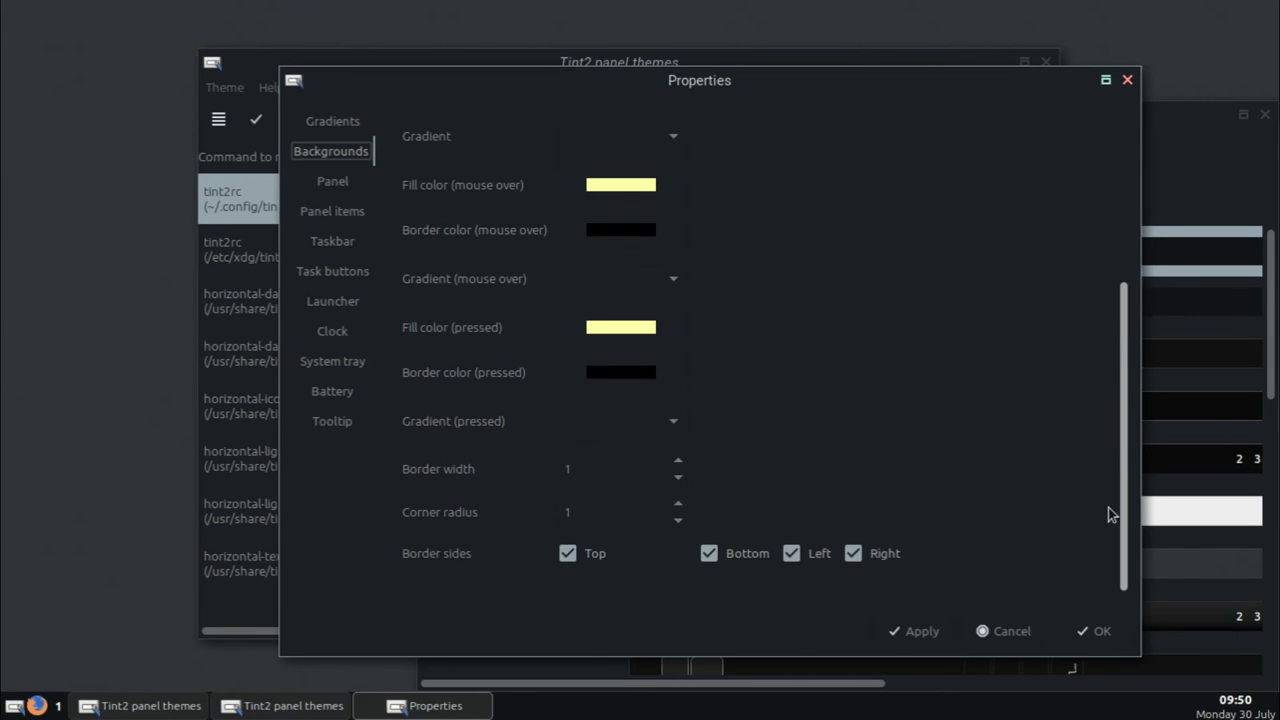
drag(1104, 591, 1182, 140)
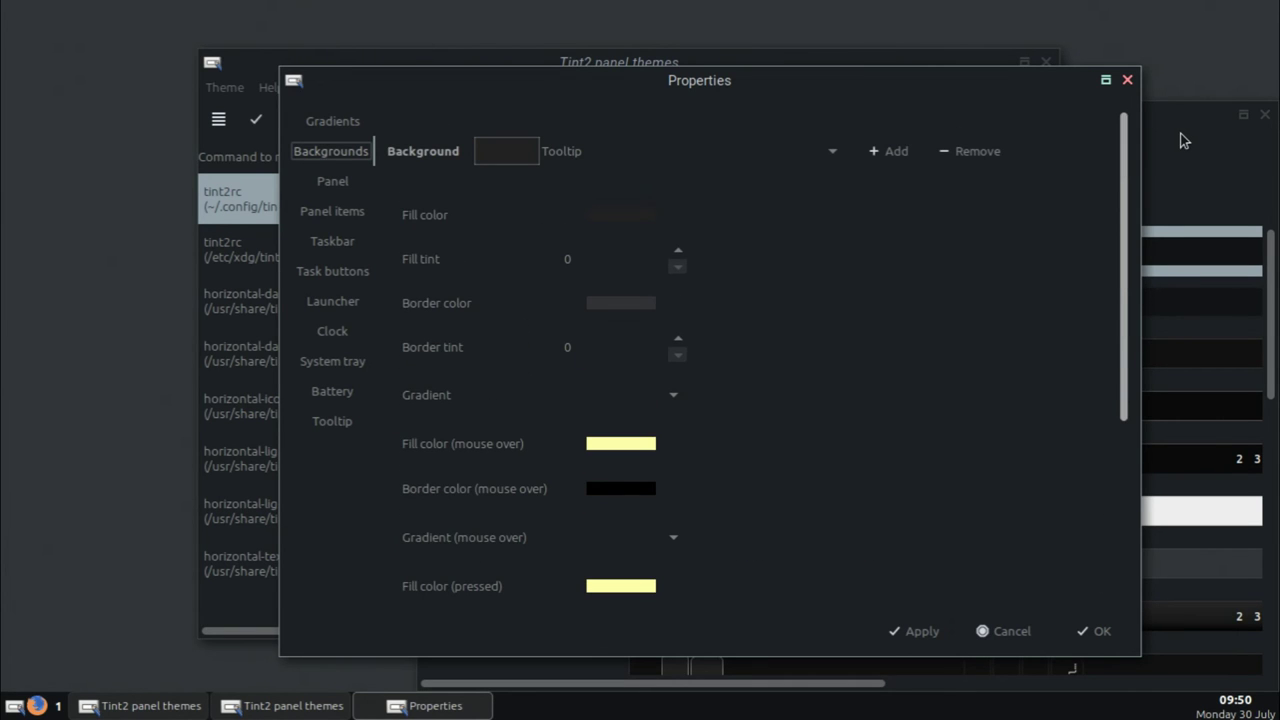
- Set the Tooltip background fill colour to red and apply it
click(597, 214)
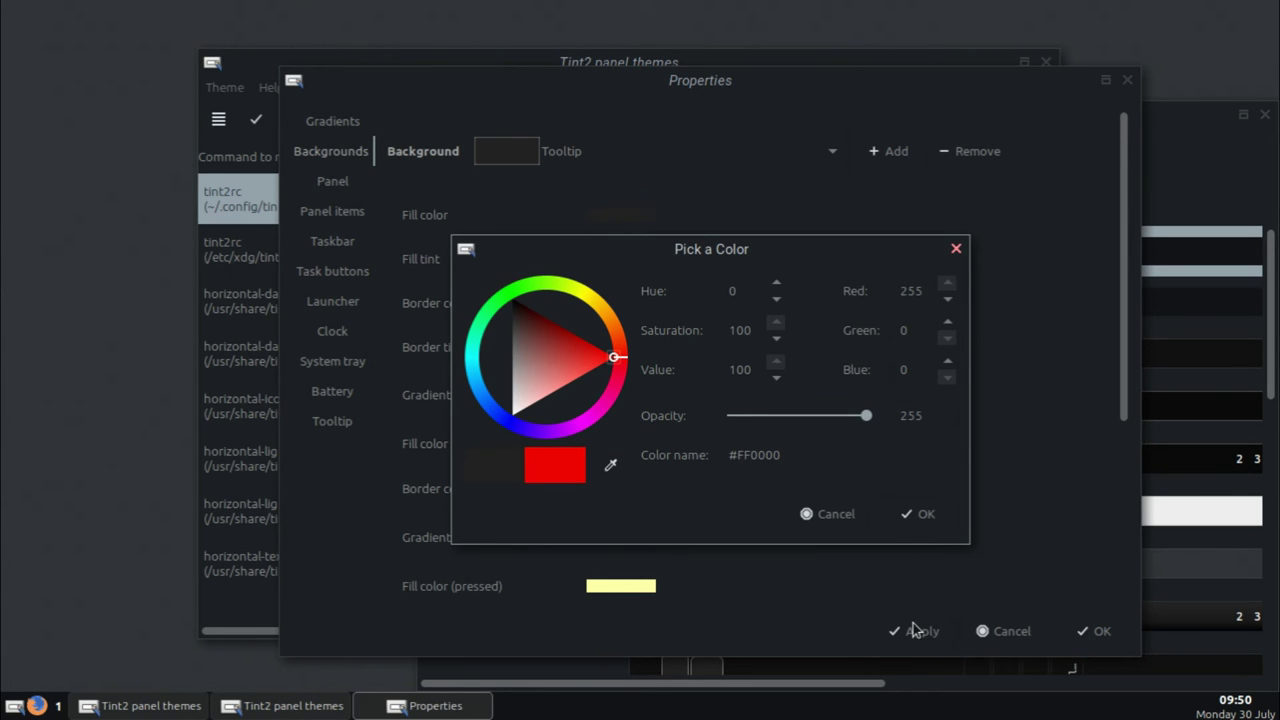
click(914, 515)
click(926, 630)
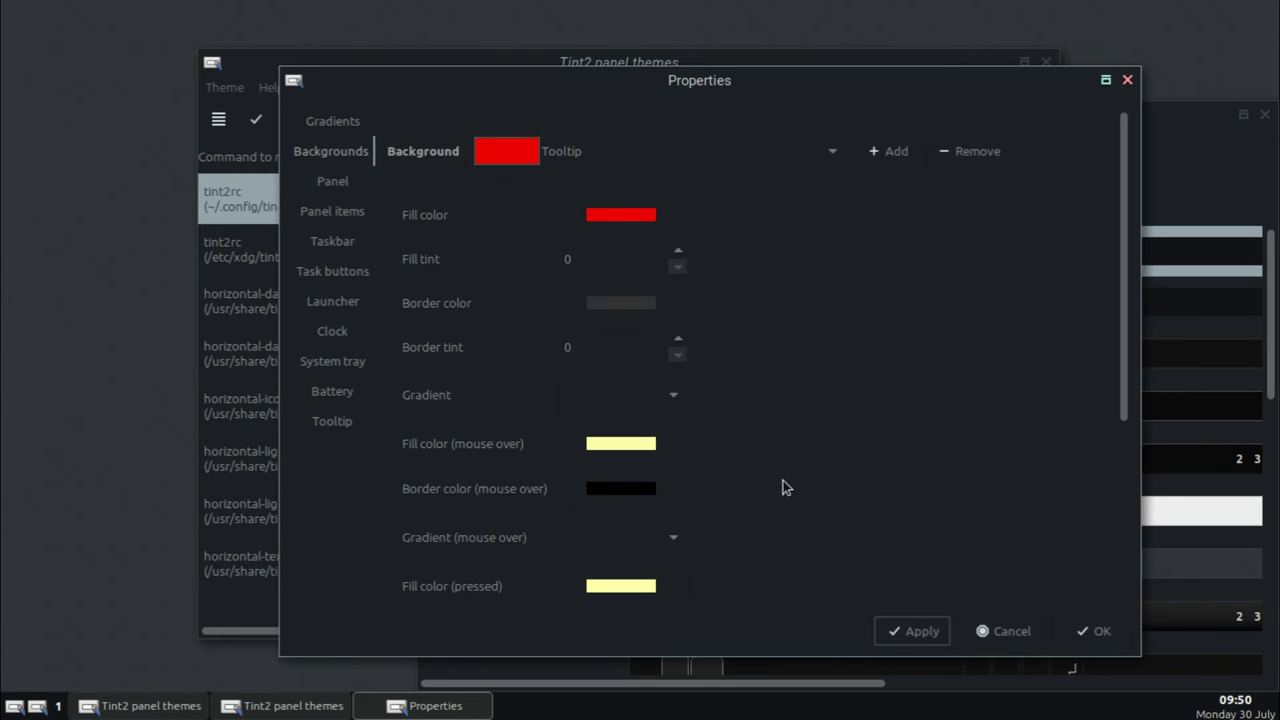
scroll(1099, 418, down, 3)
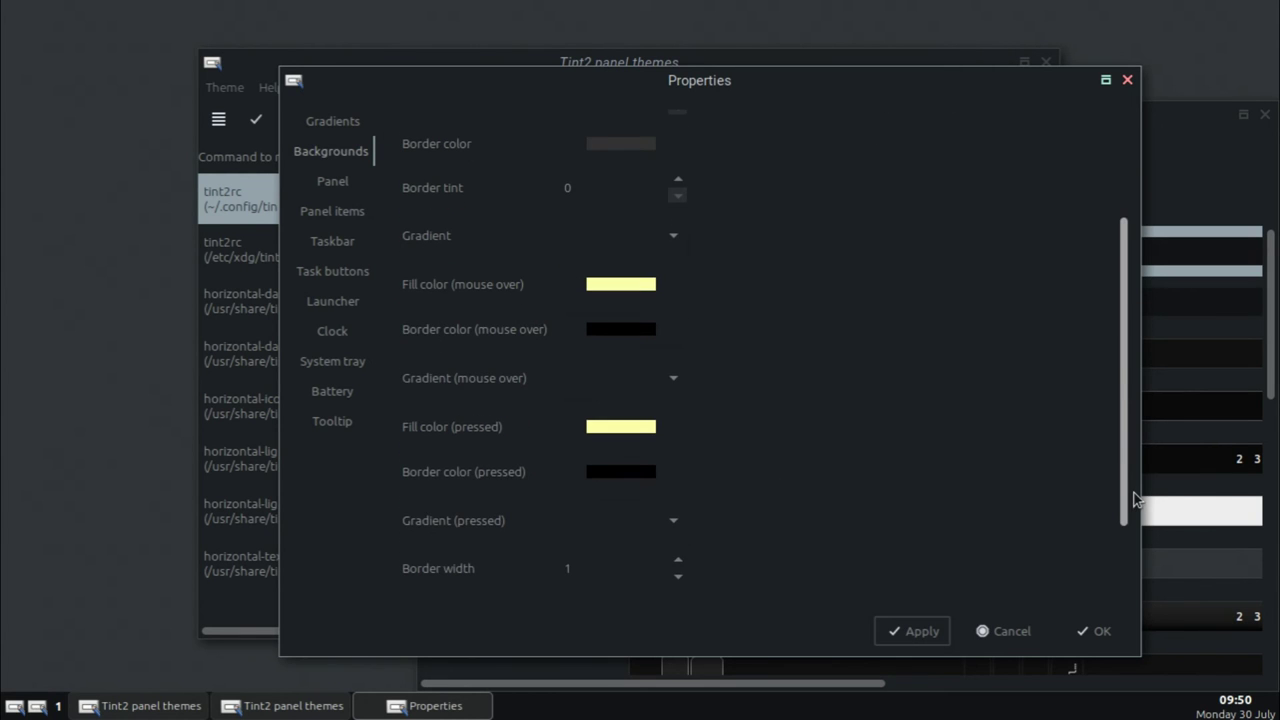
- Set the Tooltip background's mouse-over border colour to red
click(605, 329)
click(610, 358)
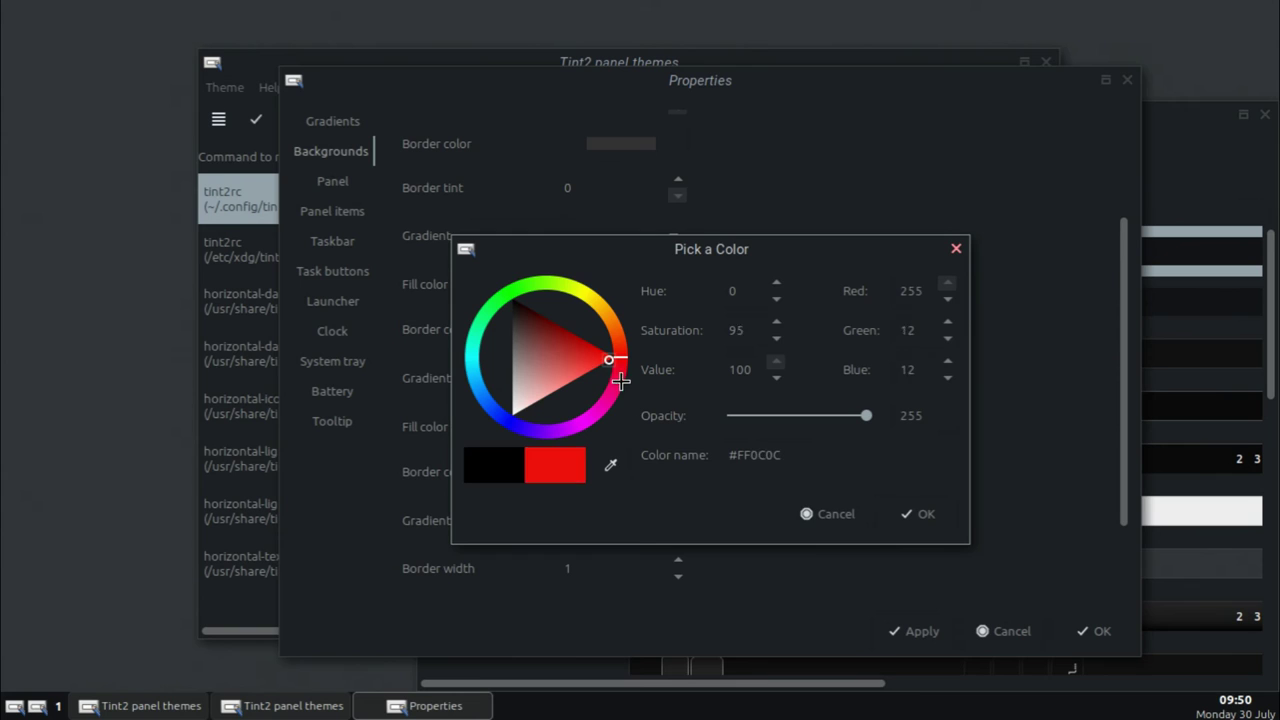
click(918, 514)
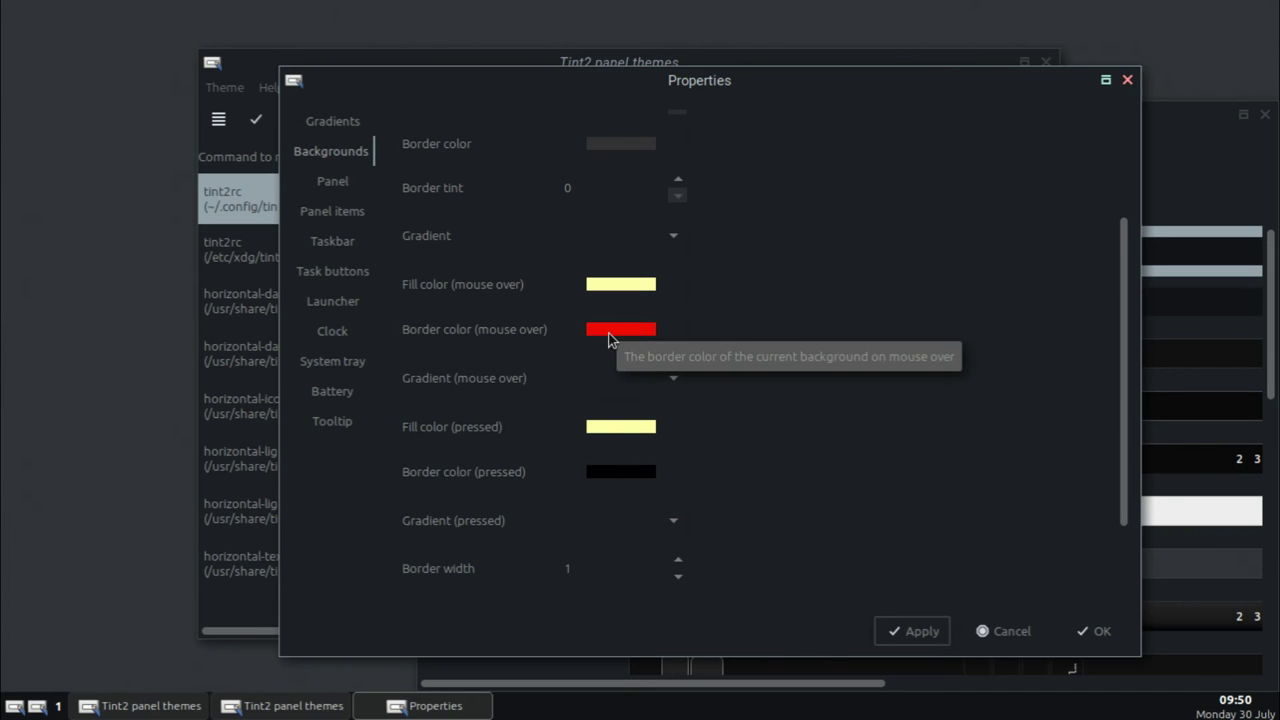
scroll(1128, 463, down, 3)
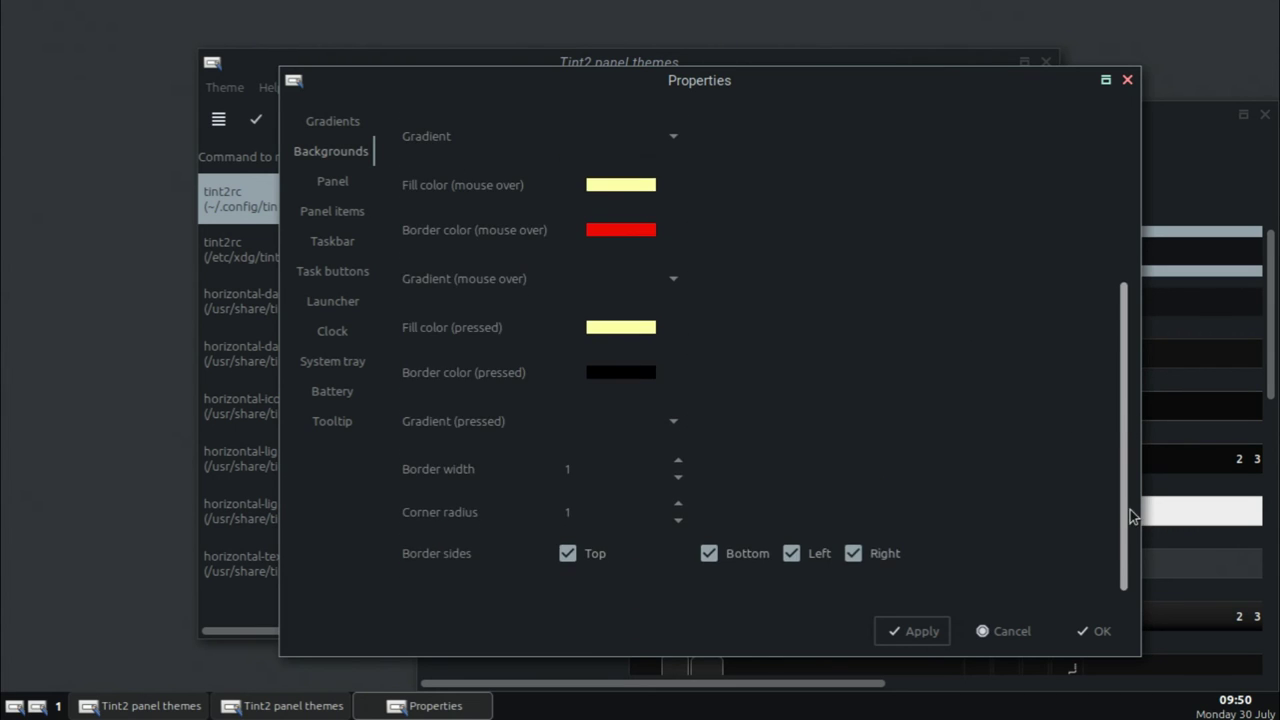
scroll(1130, 500, up, 2)
drag(1180, 420, 1206, 253)
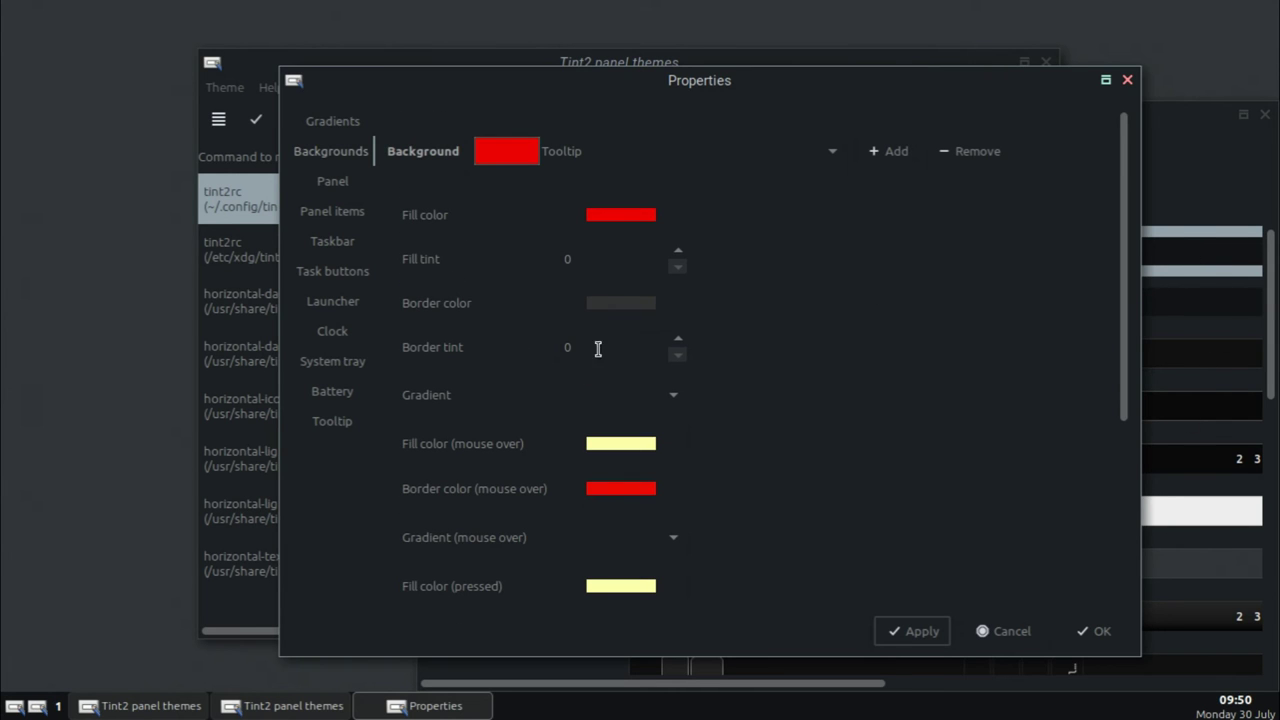
- Set the Tooltip background's border colour to pure red and apply
click(612, 305)
drag(551, 352, 620, 357)
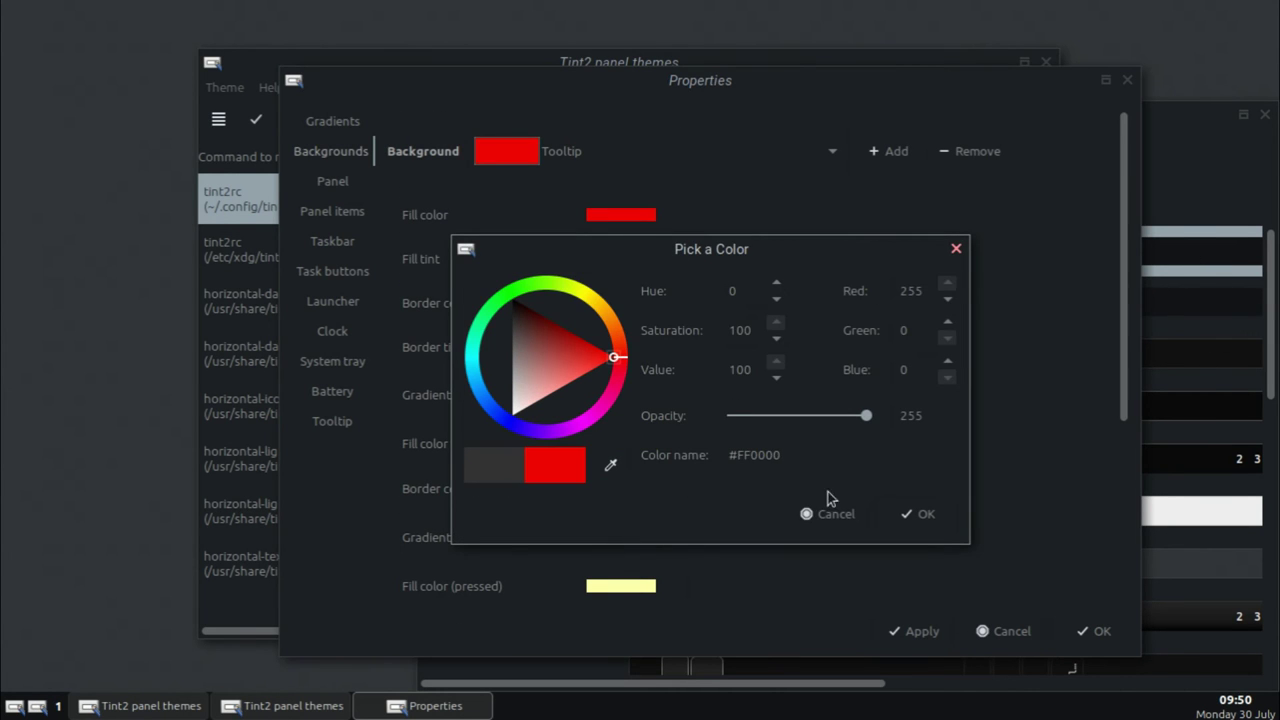
click(926, 514)
click(912, 631)
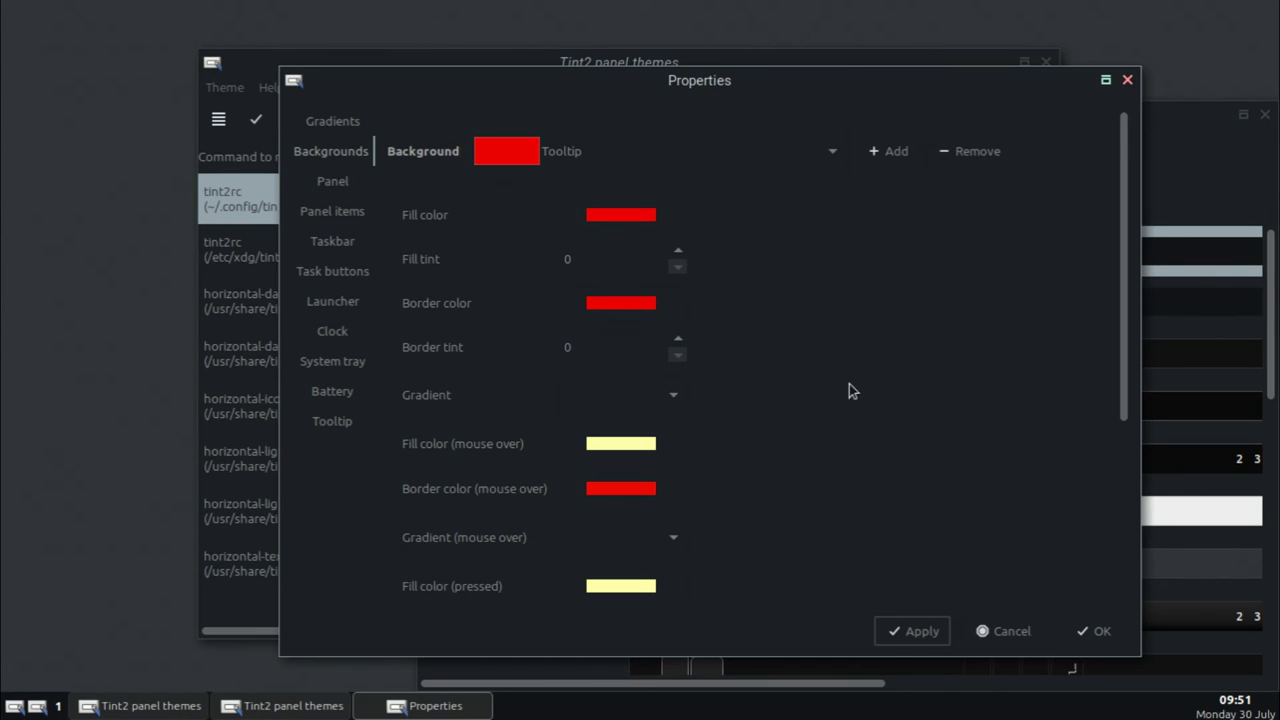
scroll(793, 376, down, 5)
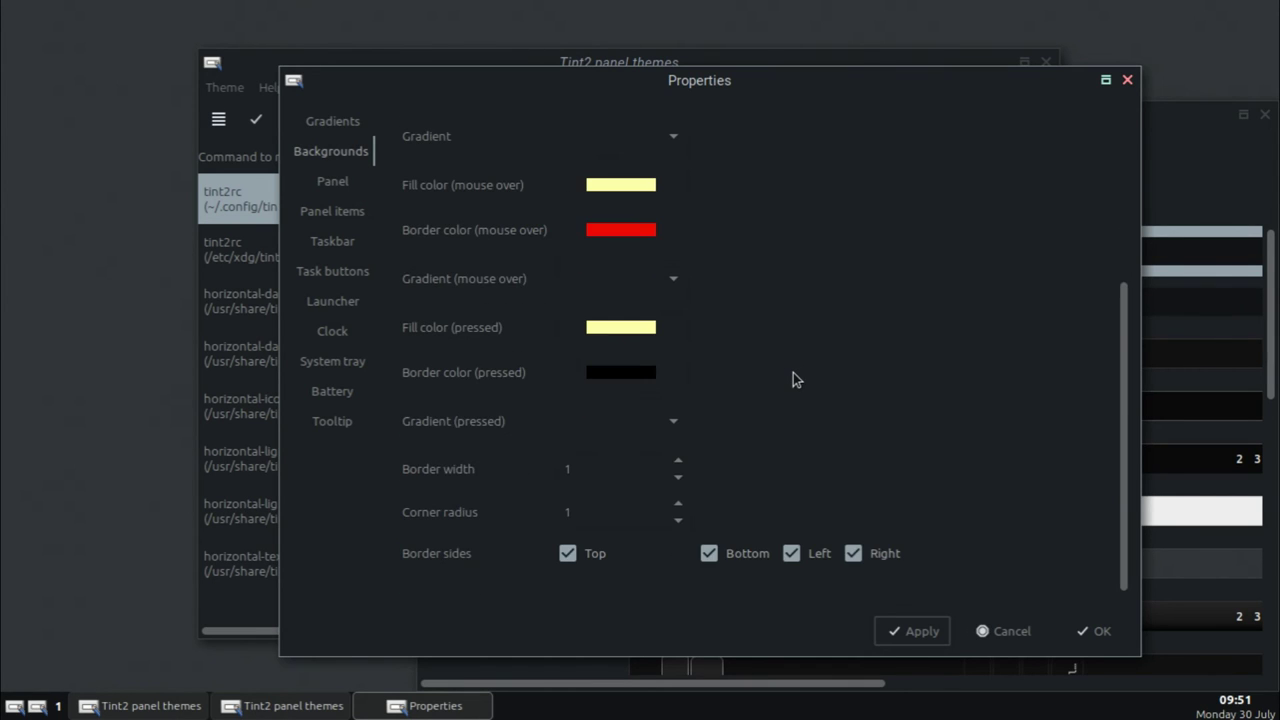
scroll(755, 368, up, 5)
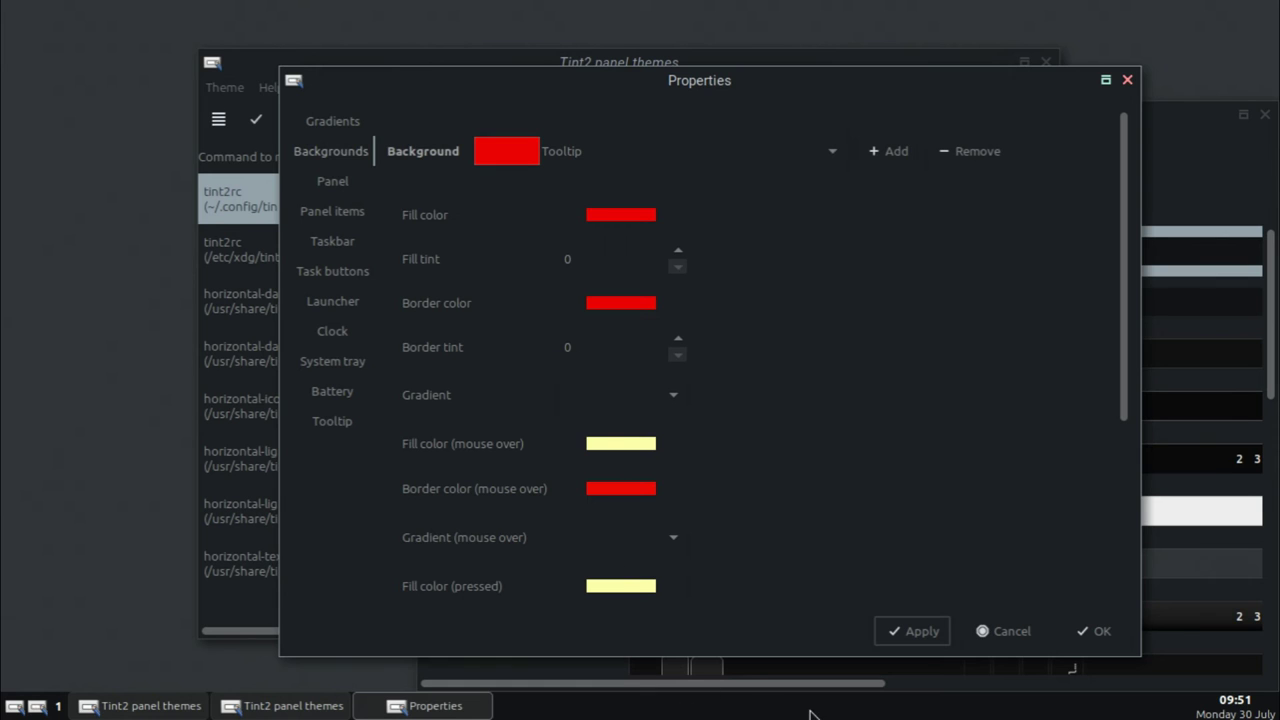
- Move the panel to the top of the screen and apply
click(335, 184)
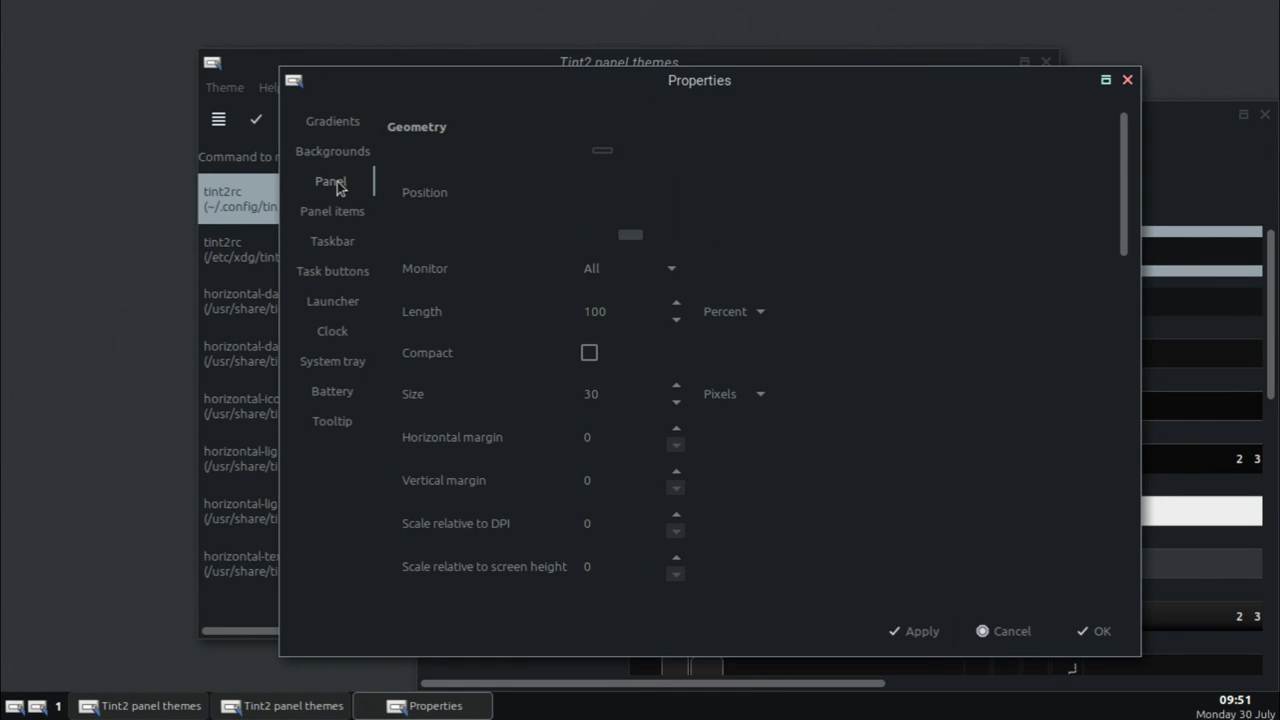
click(598, 155)
click(912, 632)
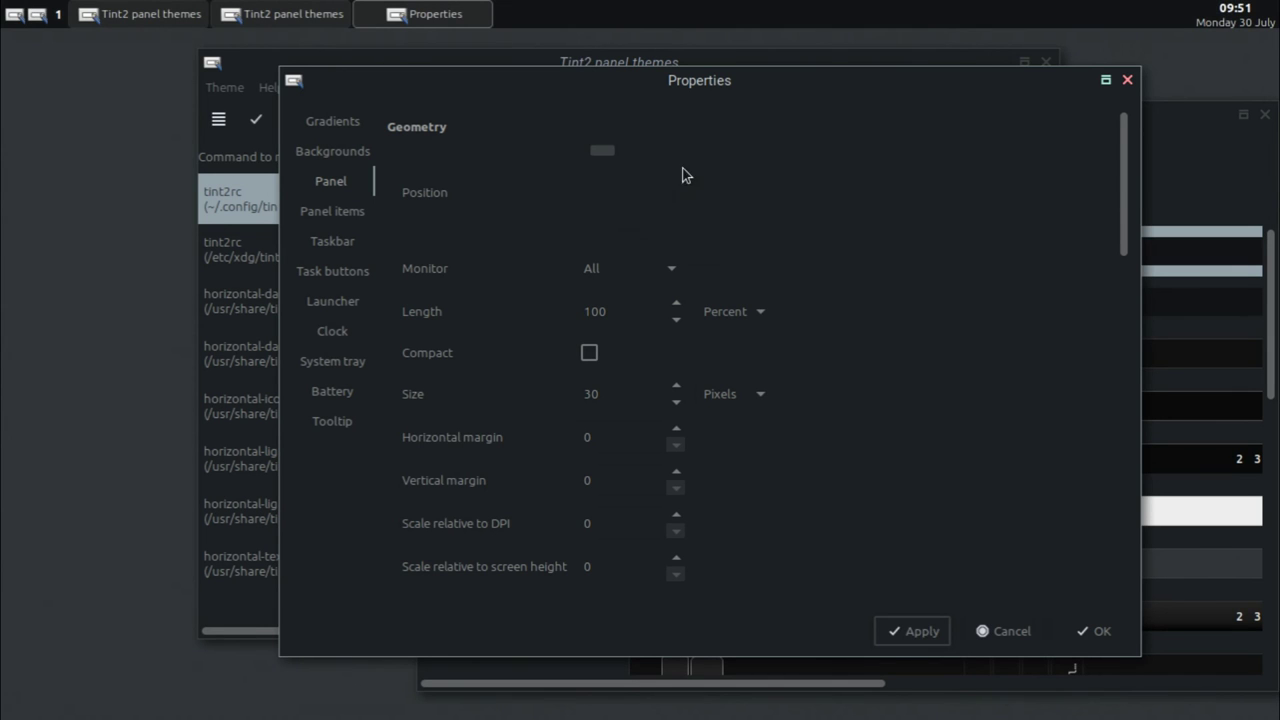
- Try the compact panel layout, then revert to full width and apply
drag(576, 78, 503, 90)
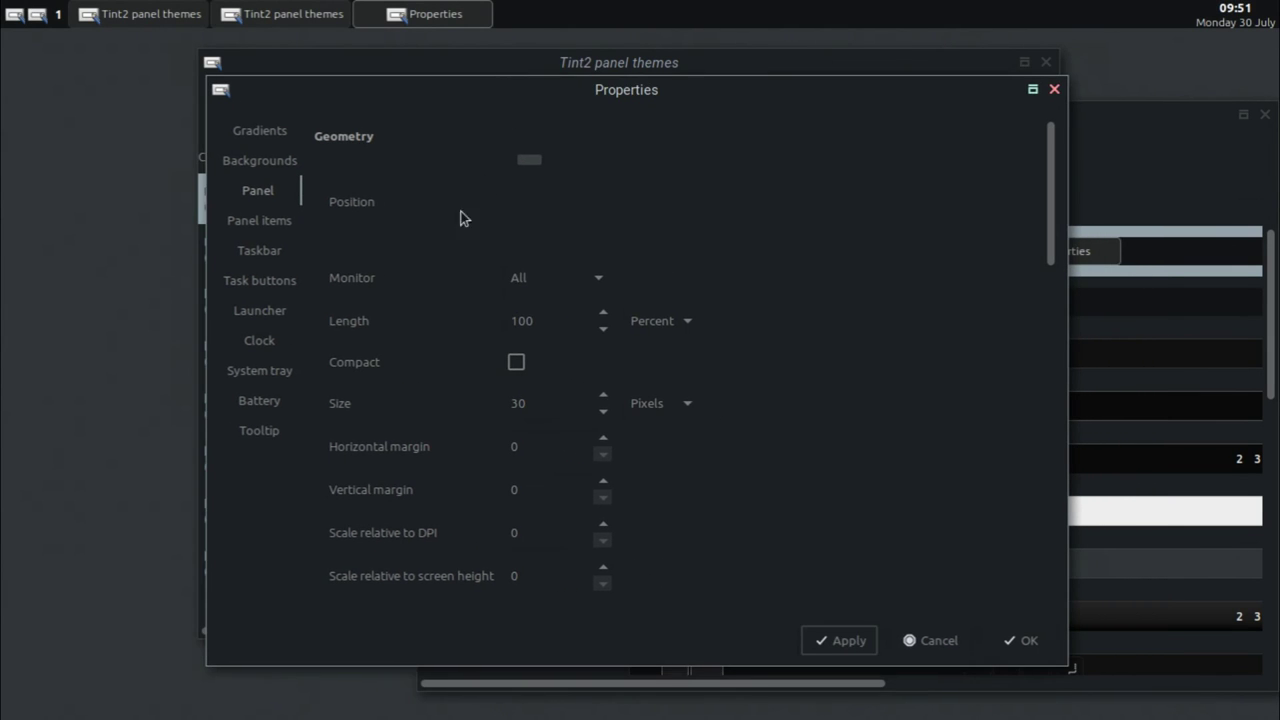
click(515, 362)
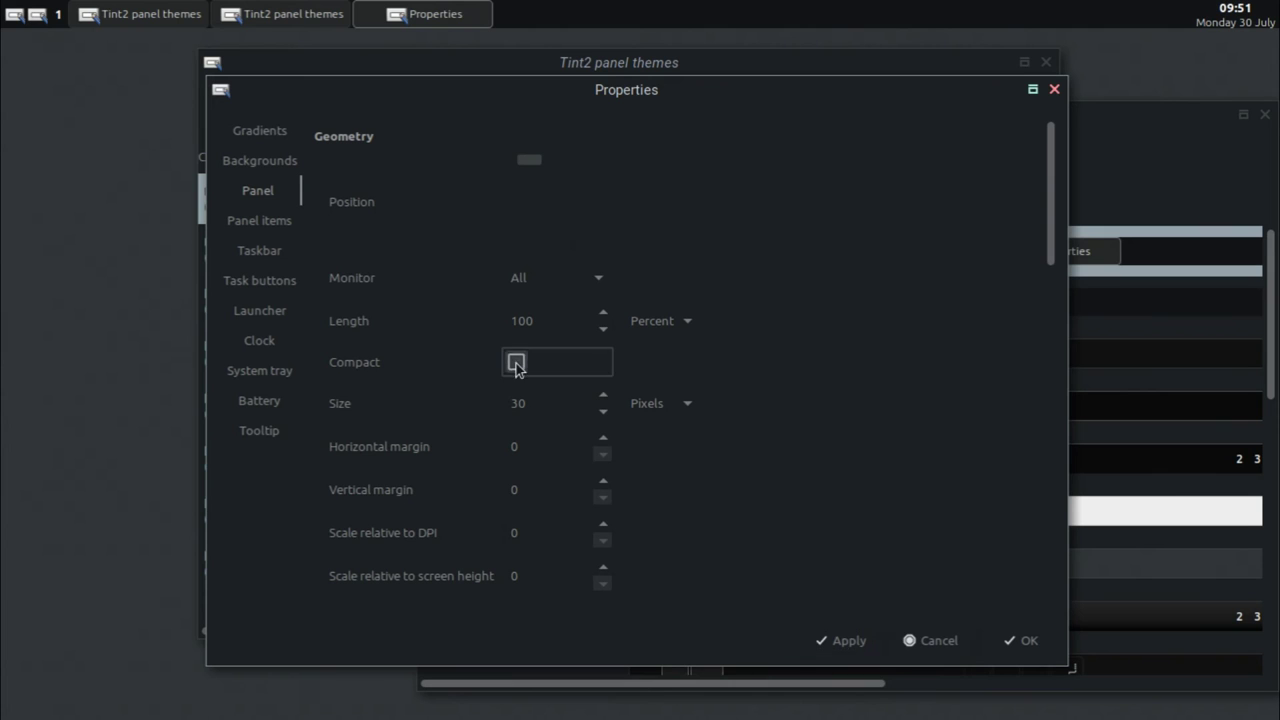
click(865, 640)
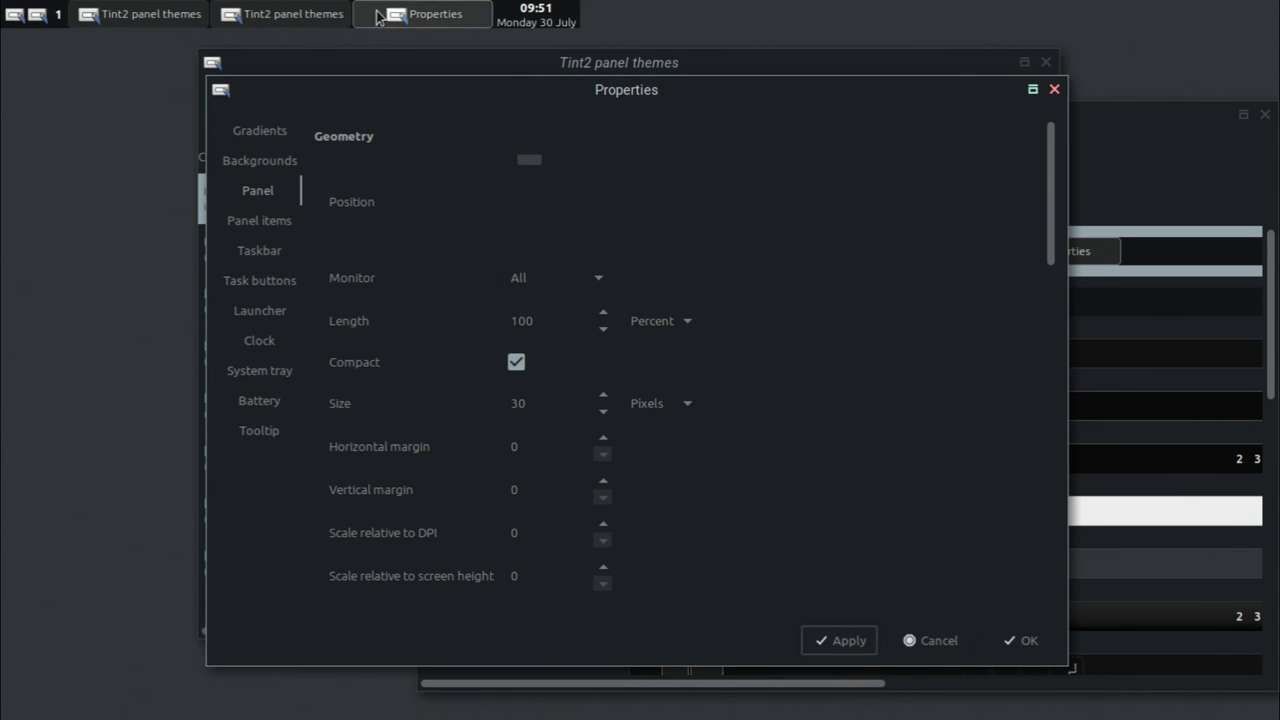
click(838, 640)
click(512, 366)
click(837, 640)
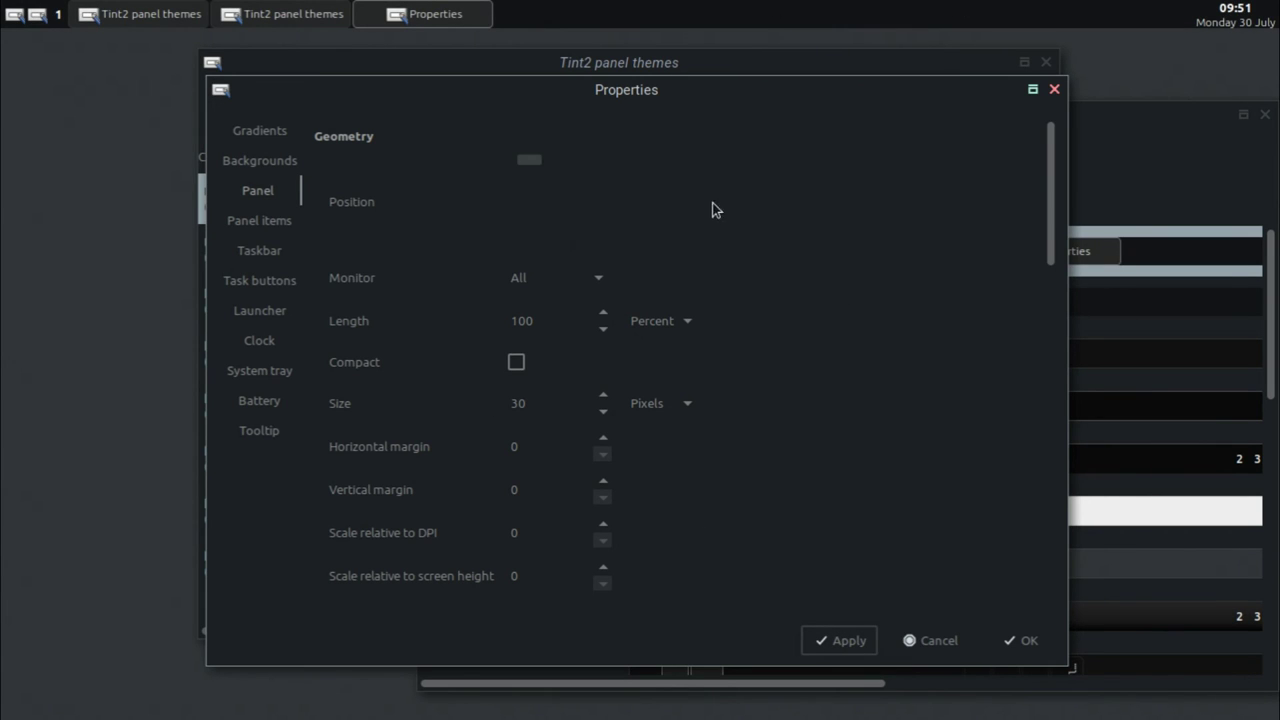
- Set the panel's Appearance background to the Panel style
scroll(776, 490, down, 3)
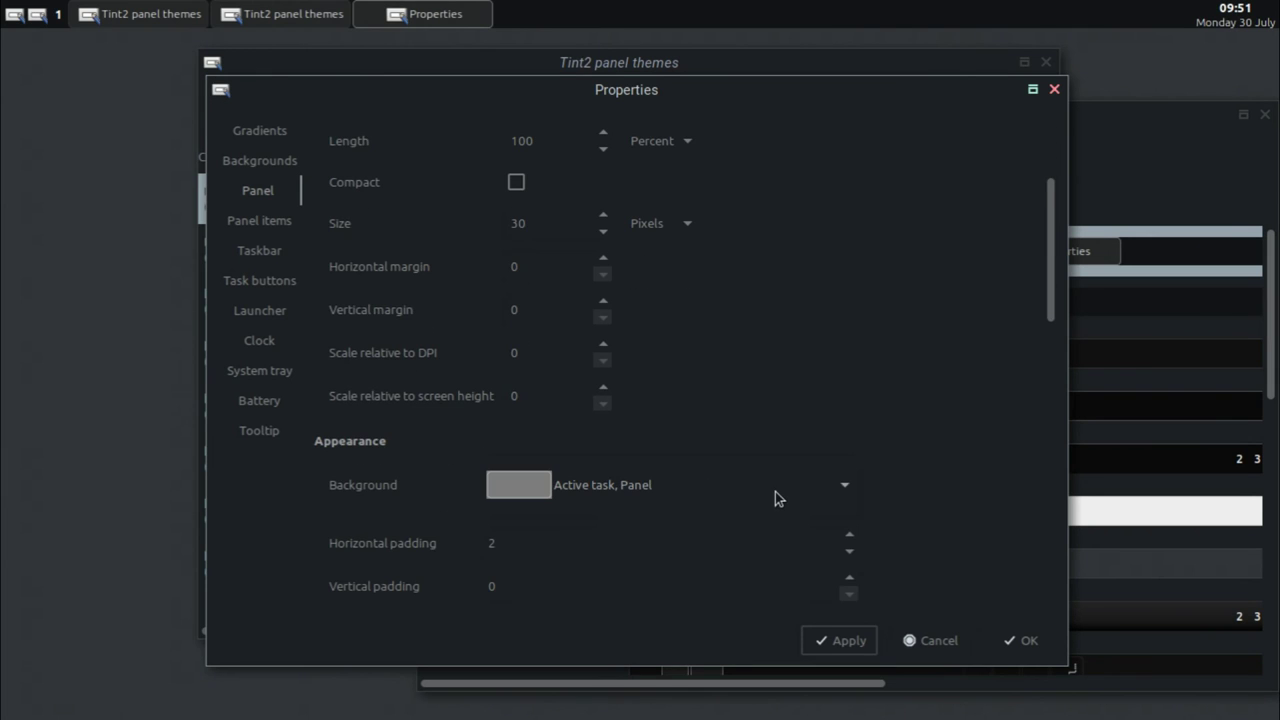
scroll(778, 434, down, 3)
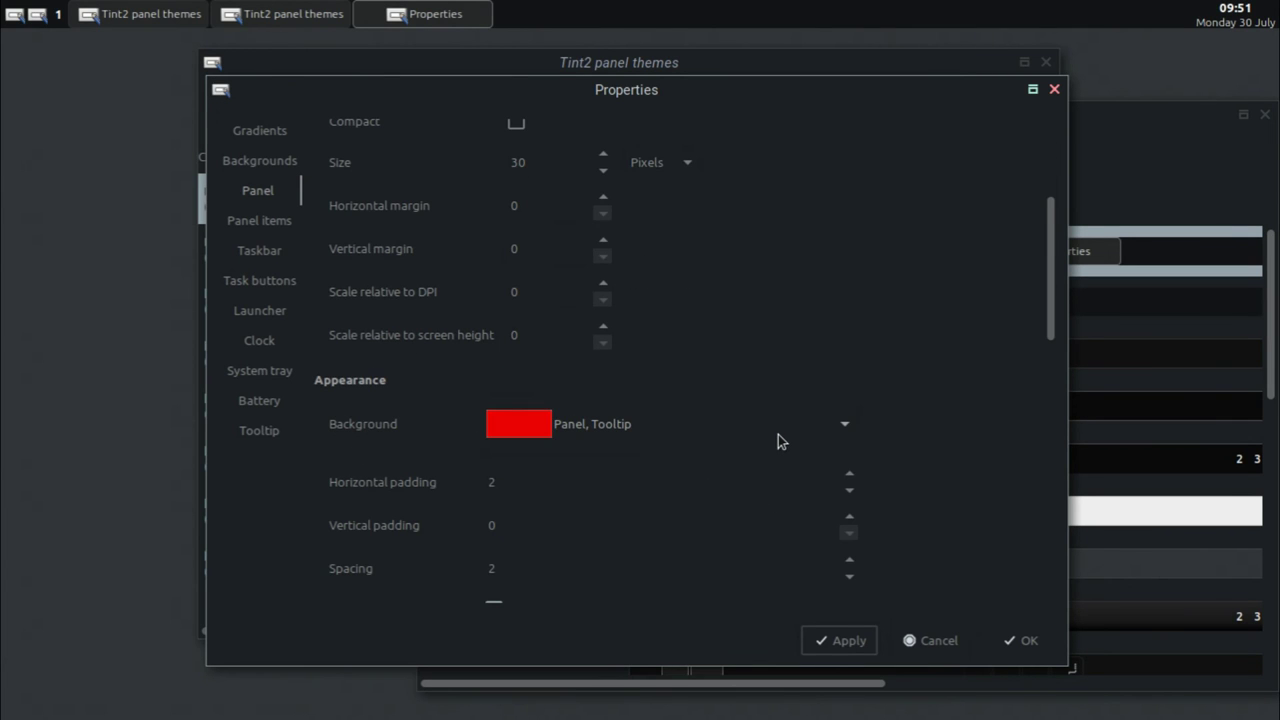
scroll(757, 425, down, 3)
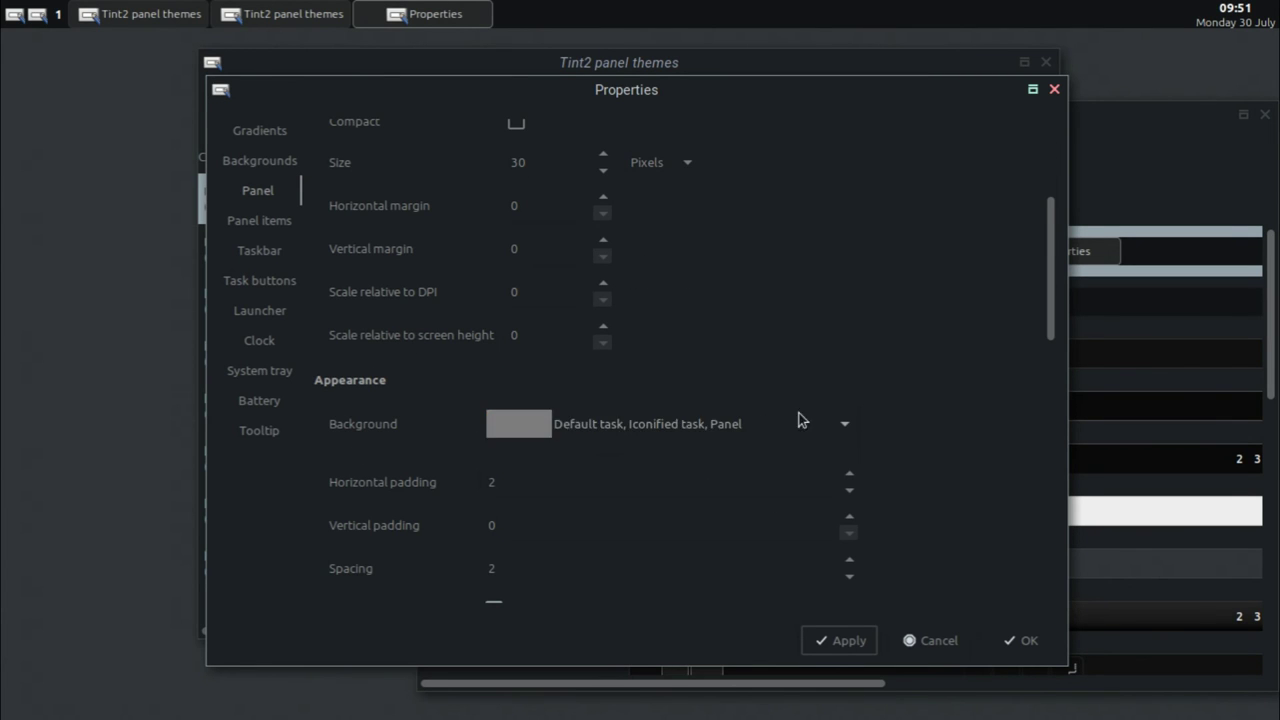
click(496, 424)
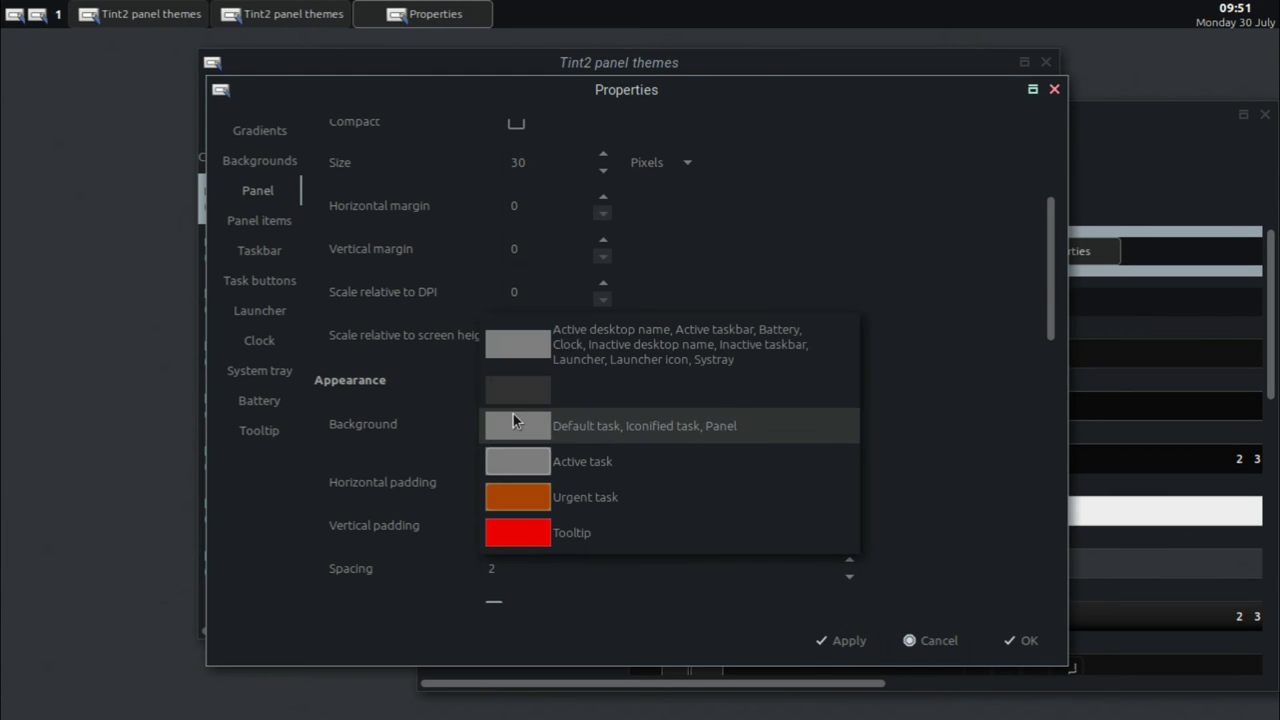
click(518, 396)
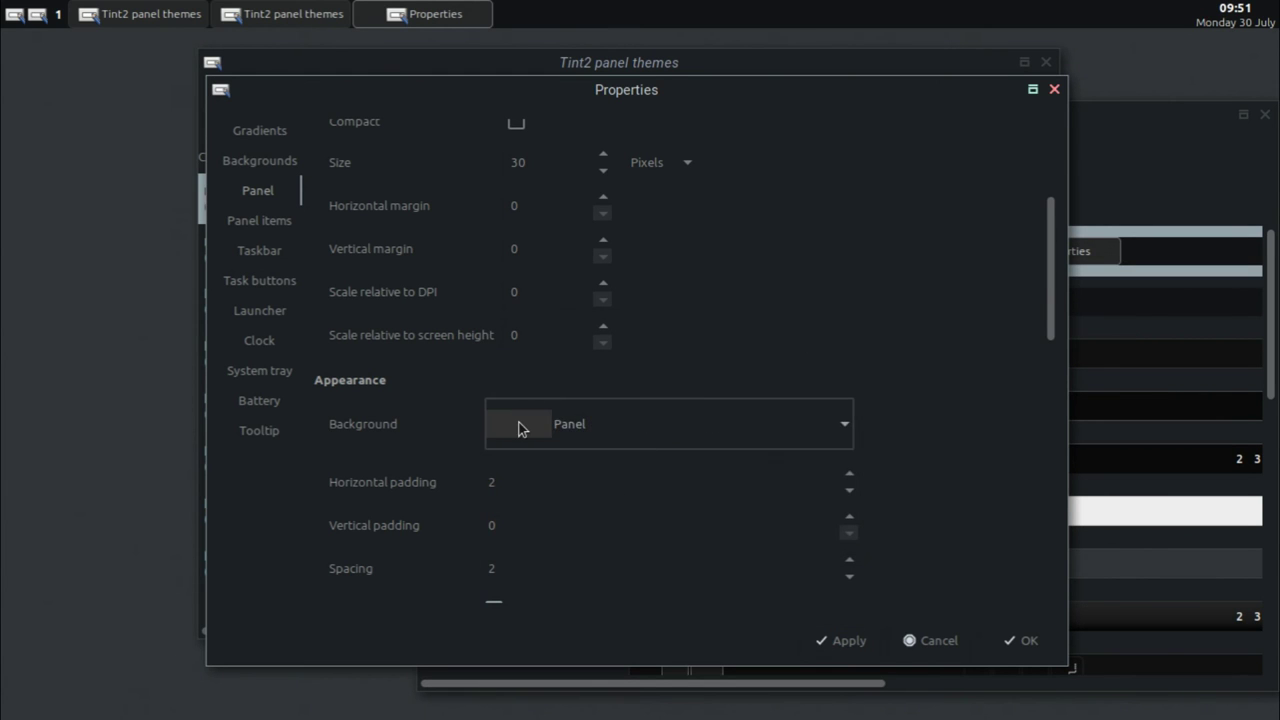
click(519, 422)
click(518, 428)
drag(1051, 283, 1030, 336)
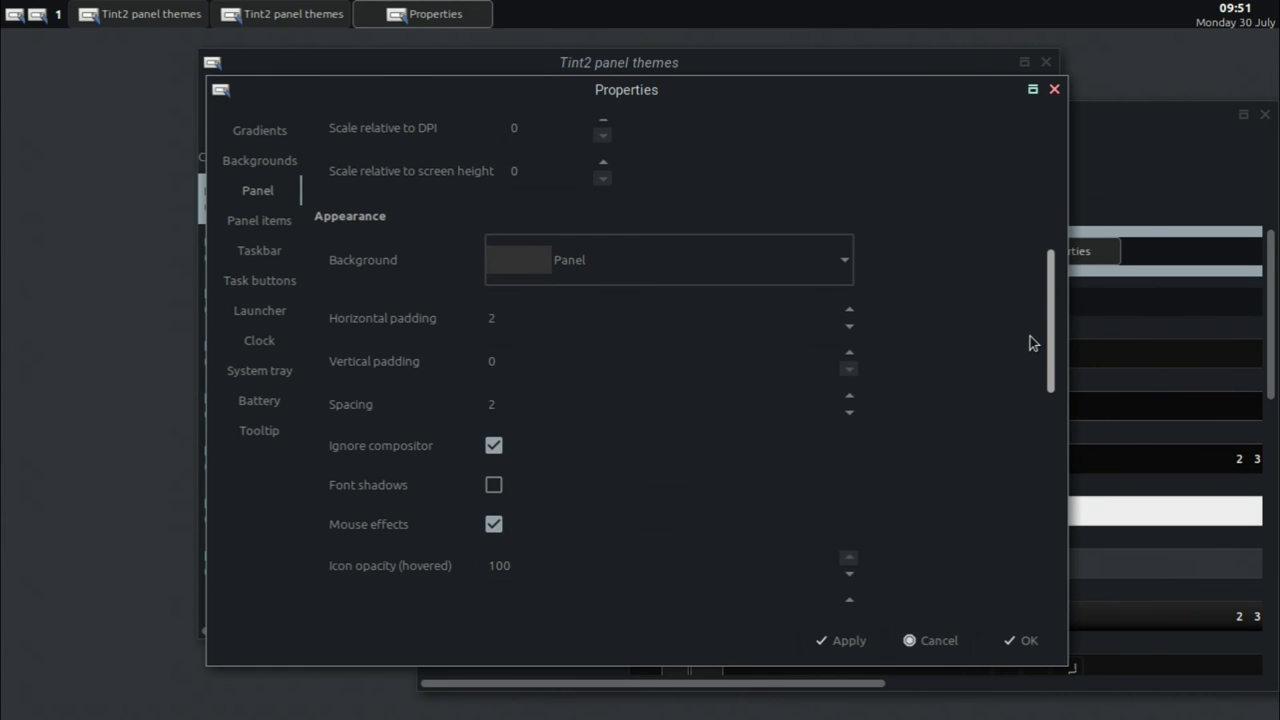
scroll(1030, 336, up, 2)
- Select the Panel background in Backgrounds and apply a pure red fill
click(264, 137)
click(263, 166)
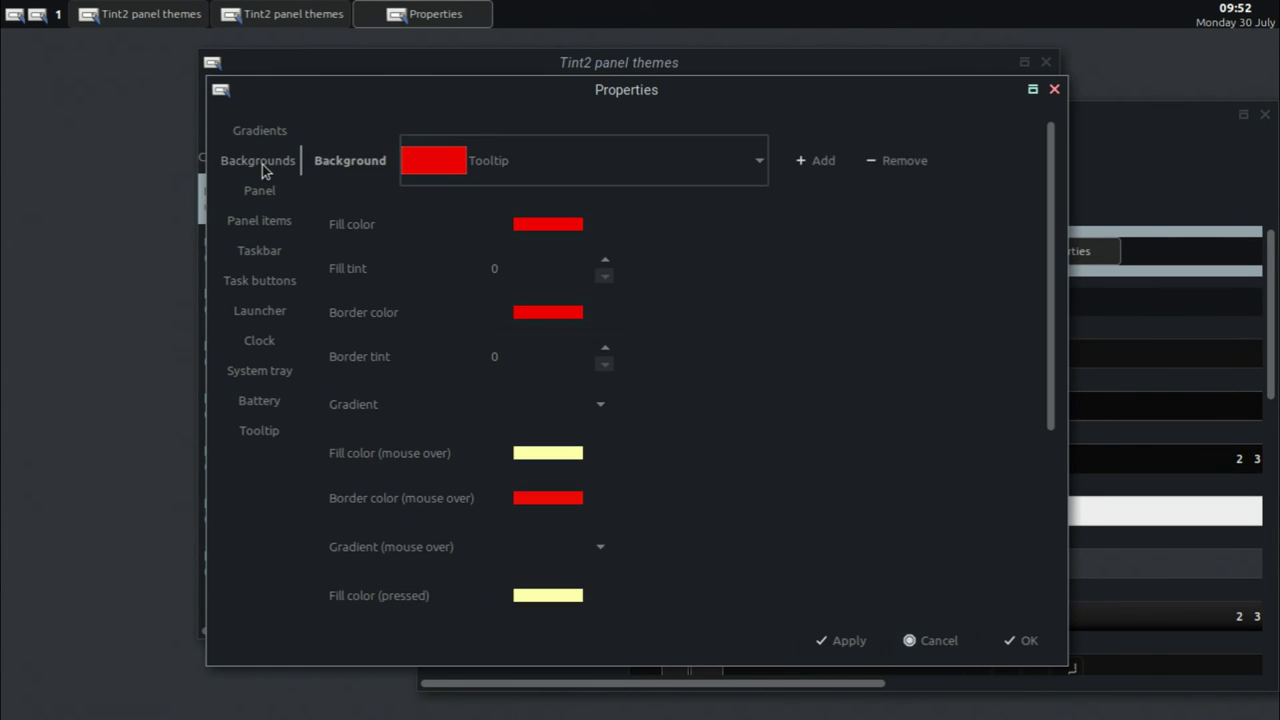
click(432, 162)
click(445, 48)
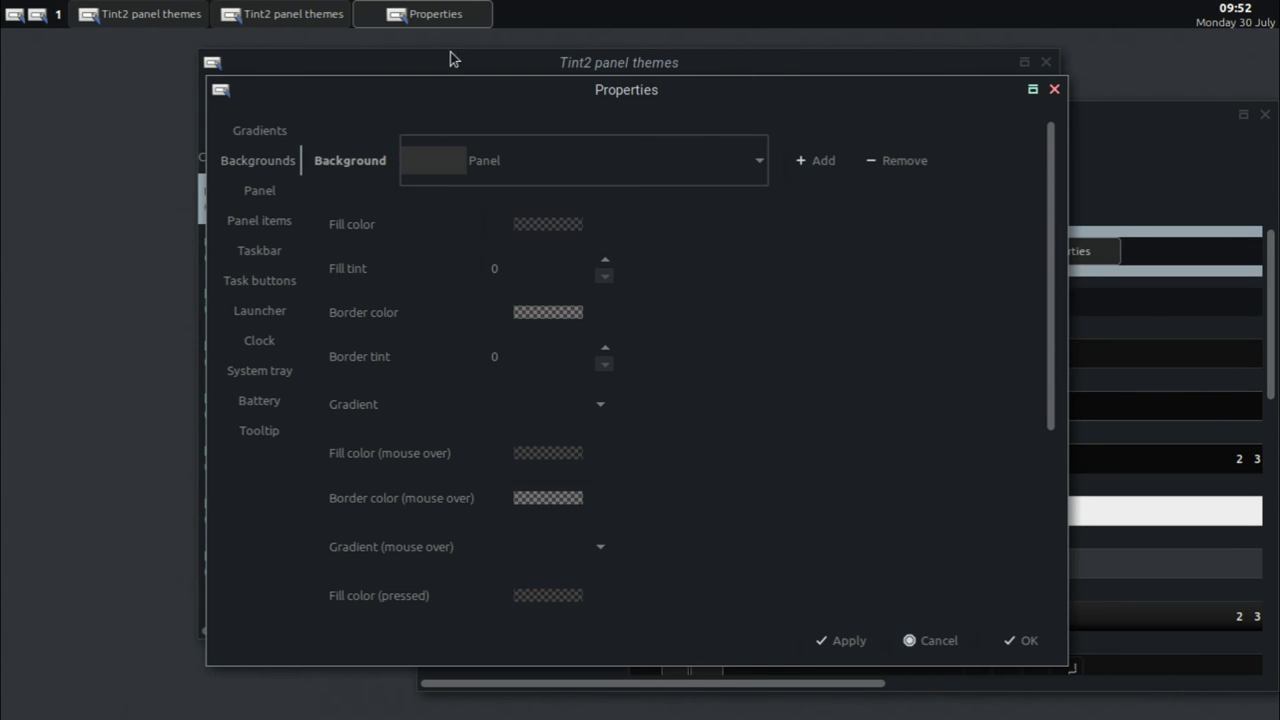
click(527, 226)
drag(480, 331, 625, 422)
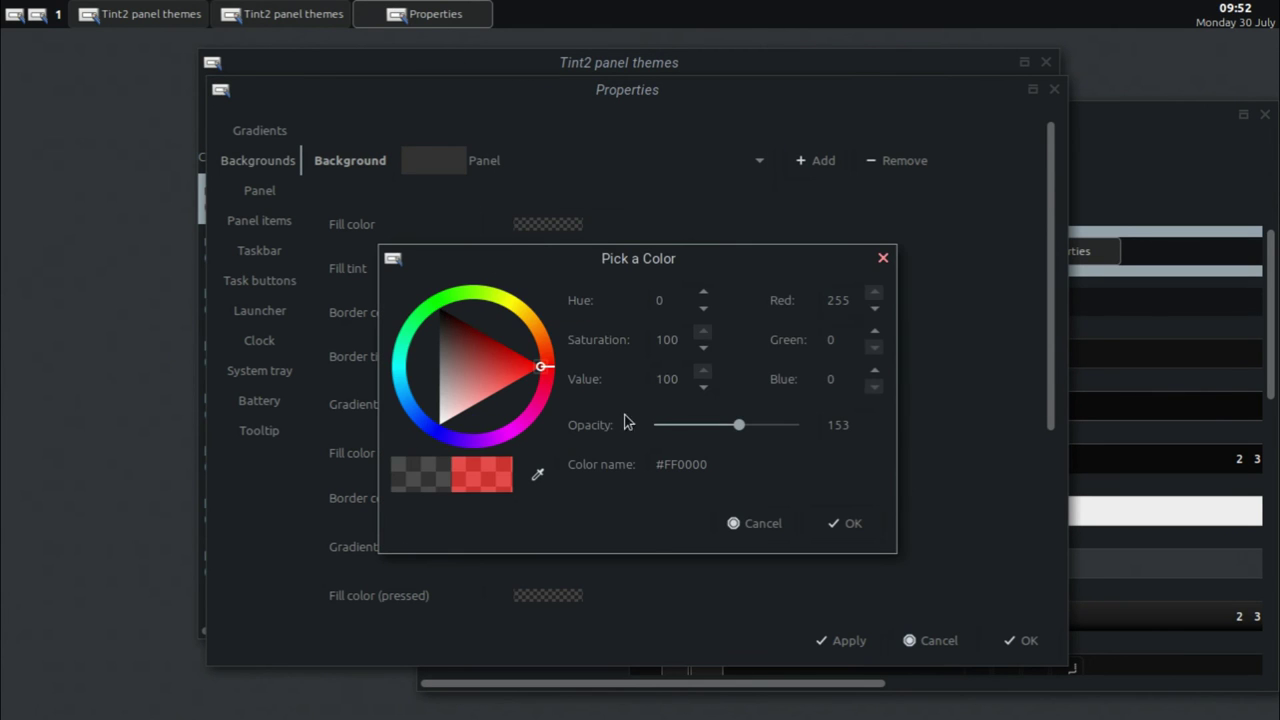
click(845, 523)
click(840, 640)
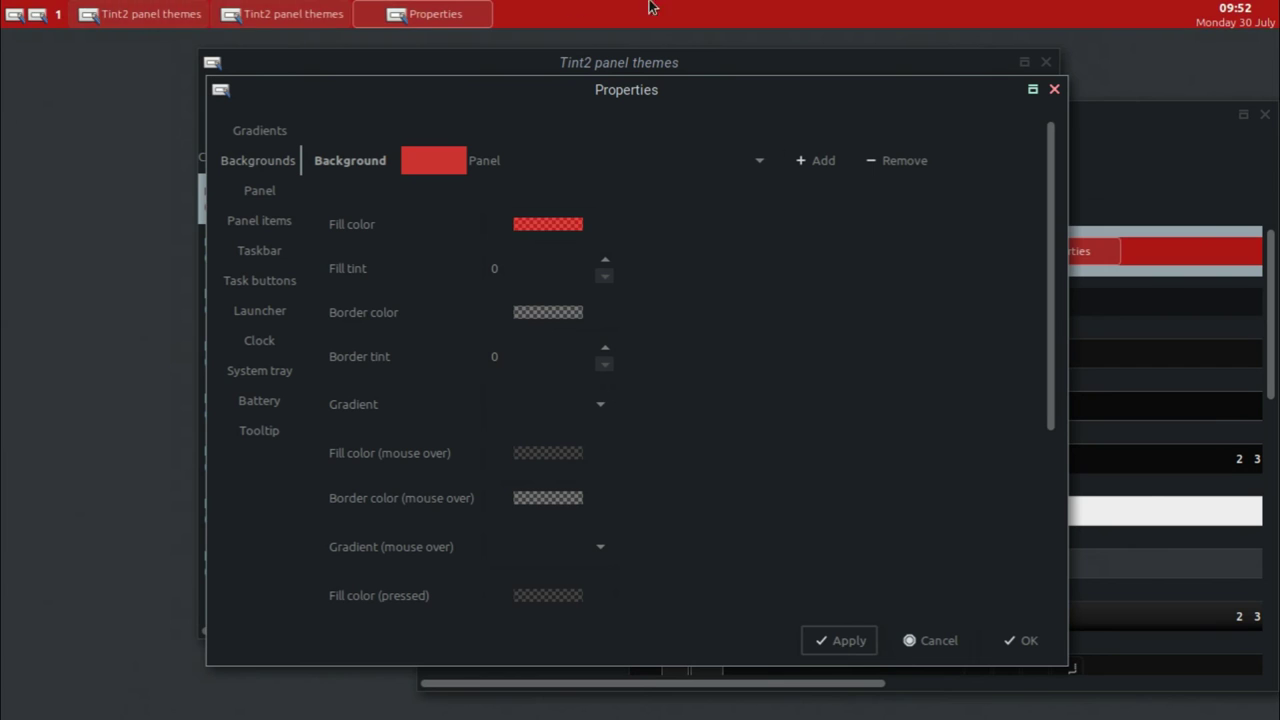
- Change the Panel fill to dark teal #063134 at opacity 136 and apply
click(532, 224)
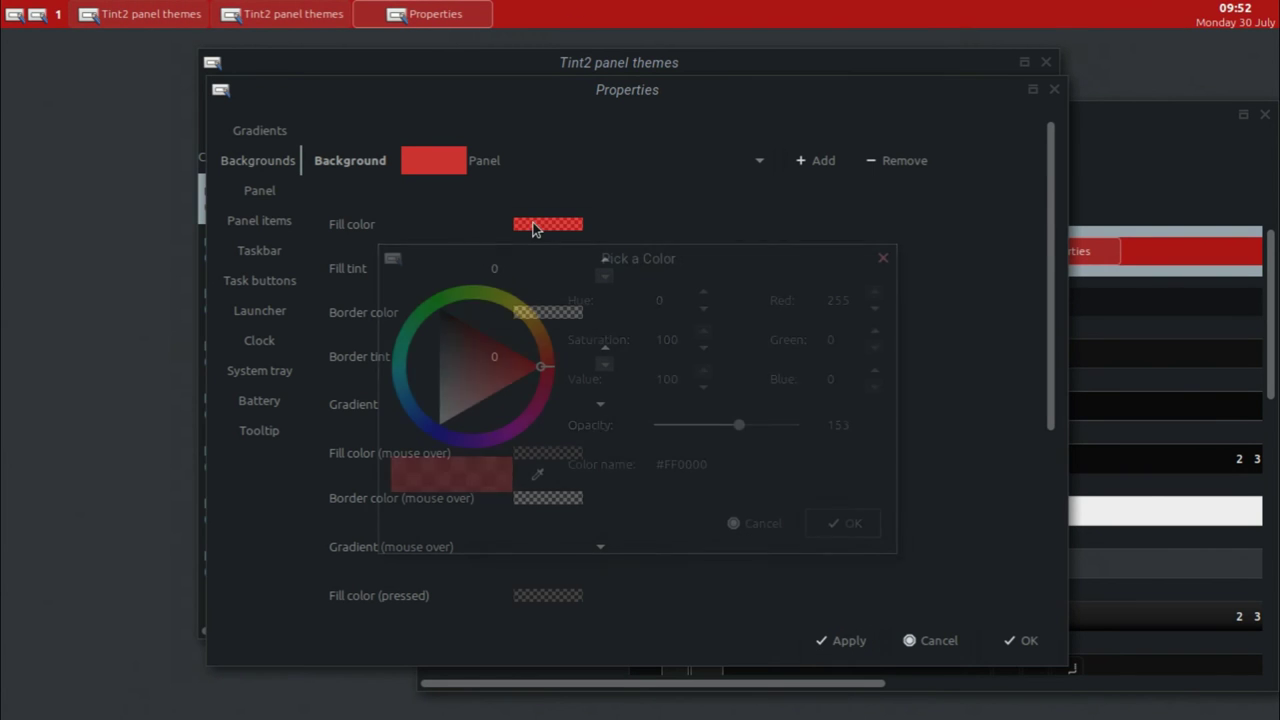
click(400, 370)
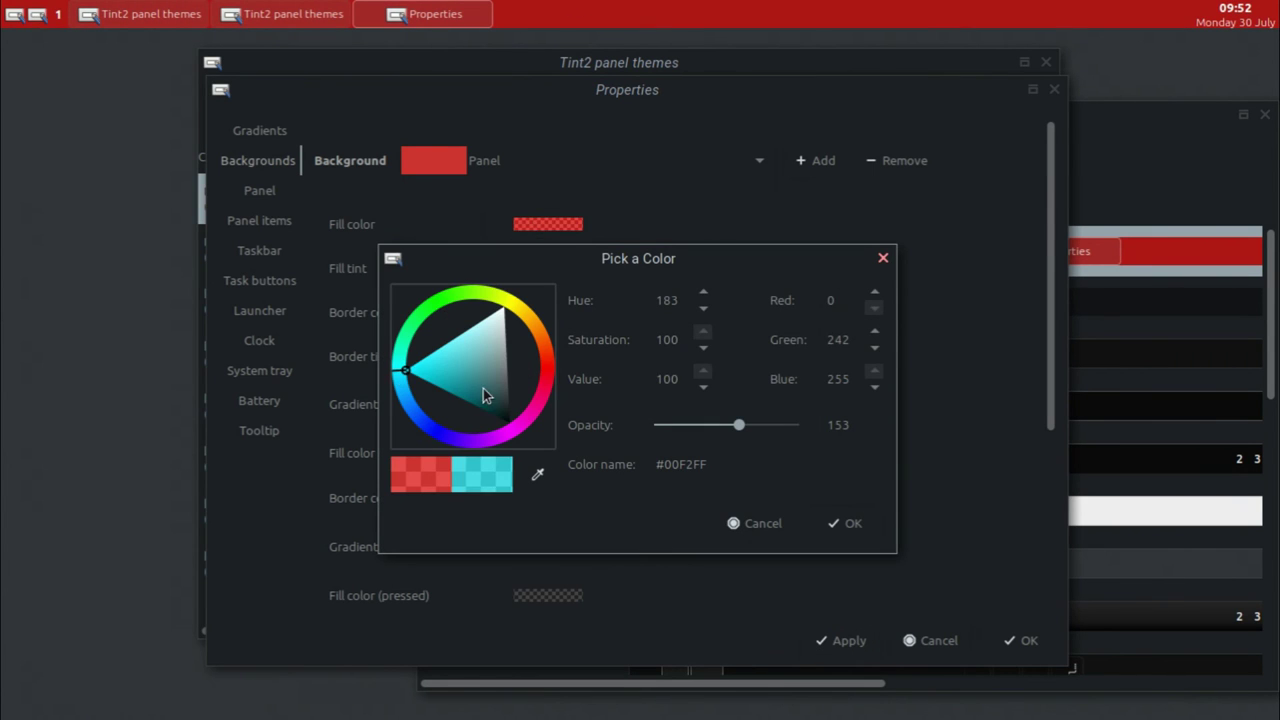
mouse_move(488, 396)
mouse_down()
mouse_move(503, 408)
mouse_move(491, 410)
mouse_up()
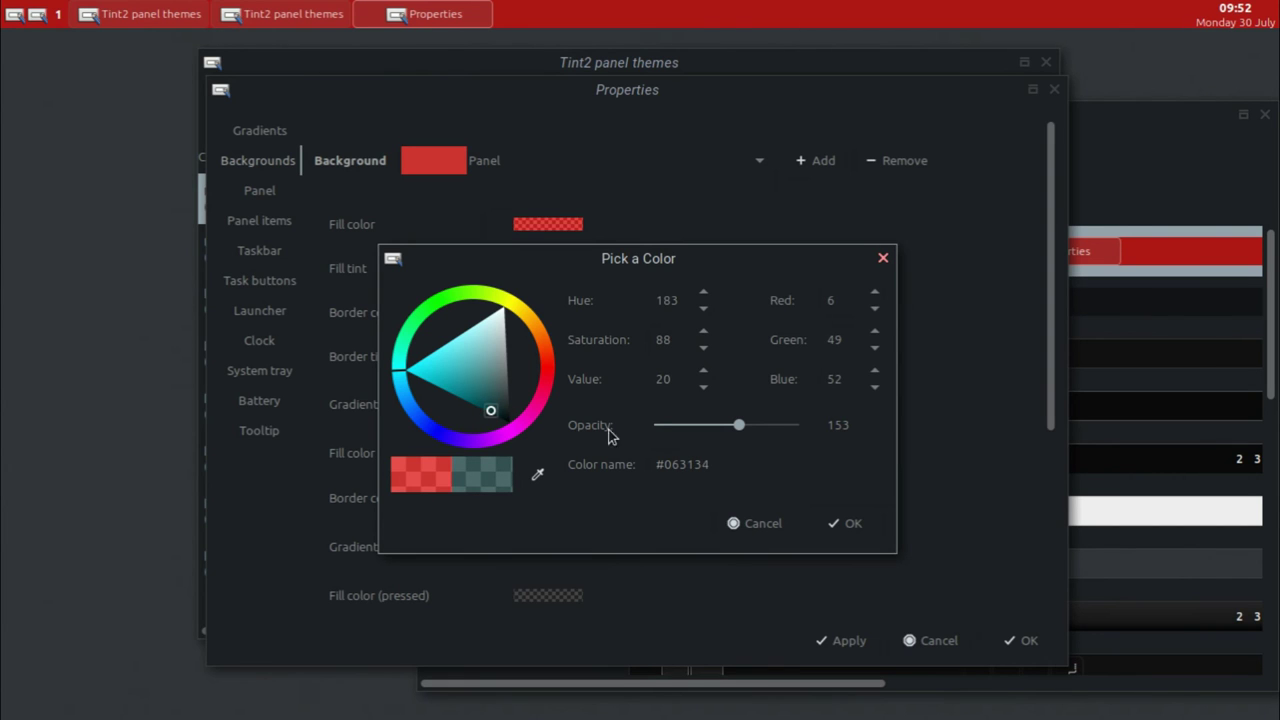
drag(741, 424, 732, 425)
click(840, 523)
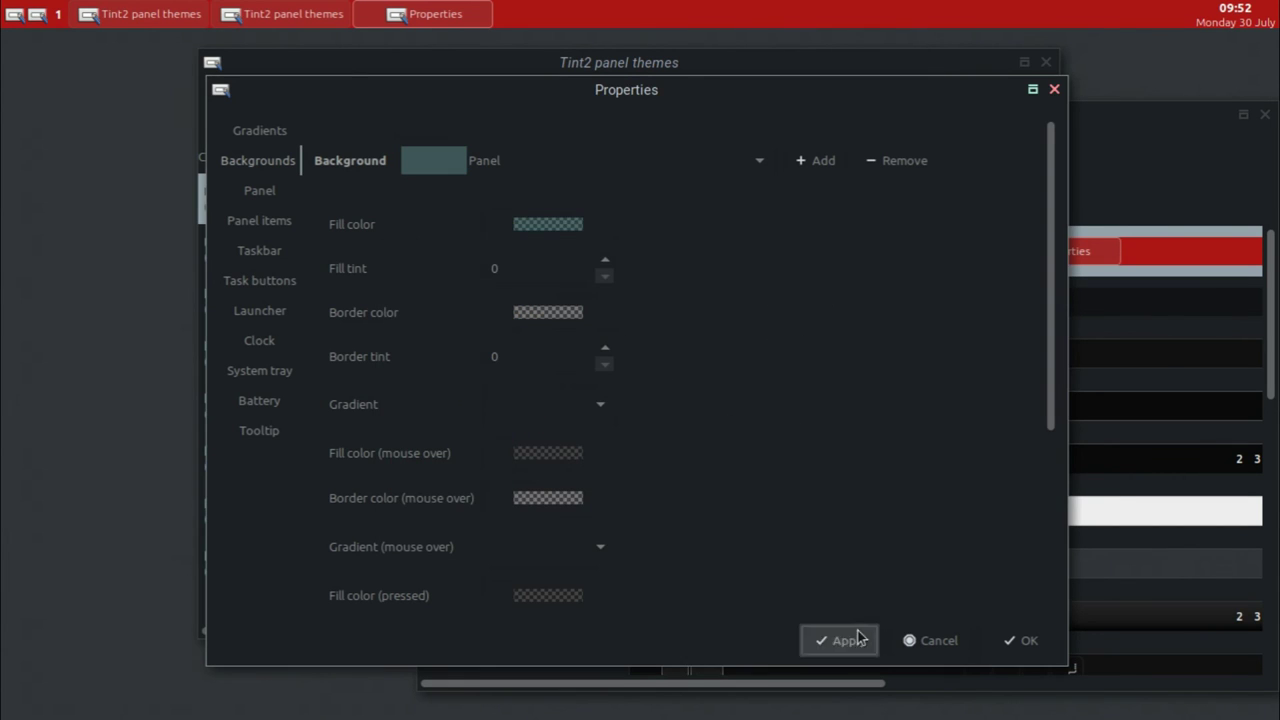
click(848, 640)
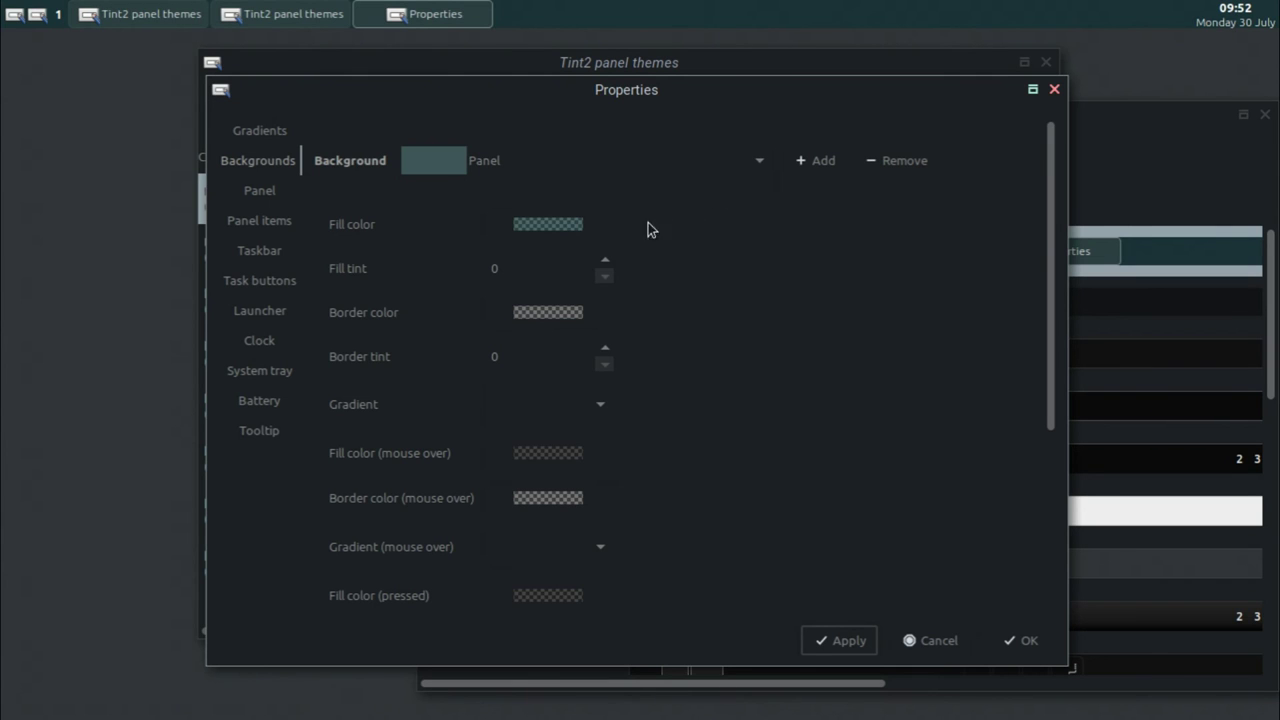
- Add Battery to the panel items and apply
click(258, 228)
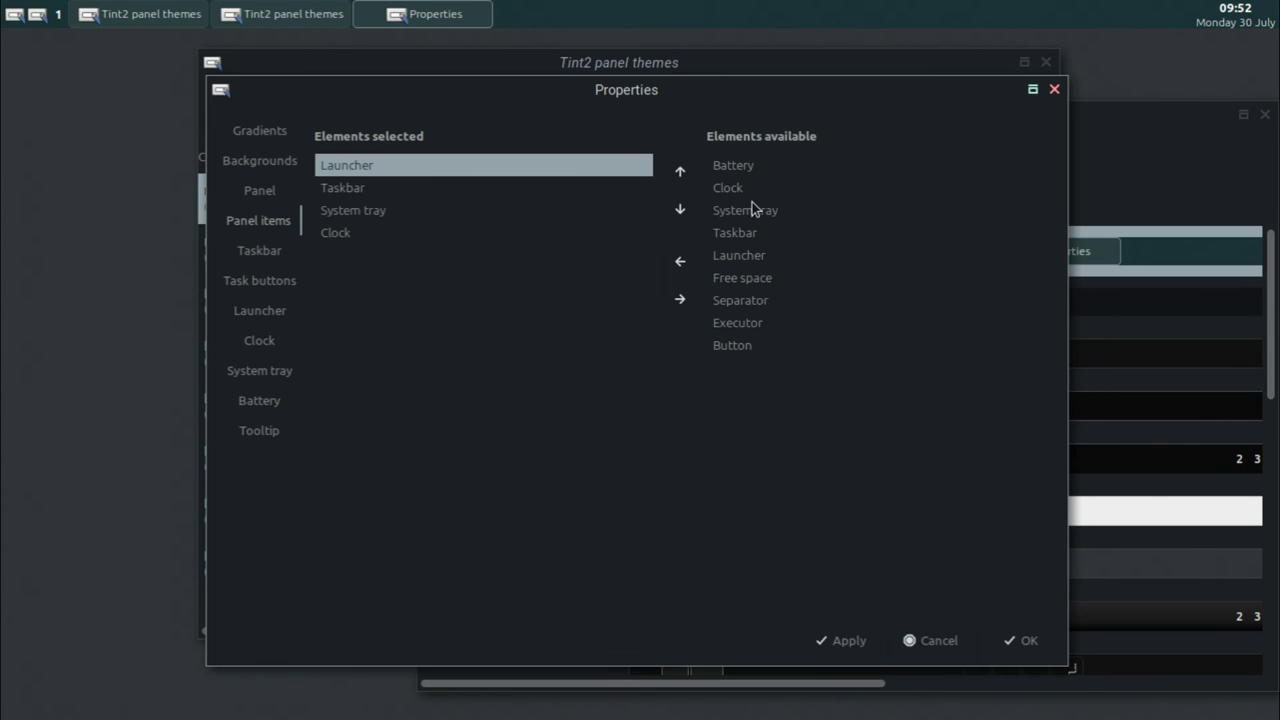
click(729, 170)
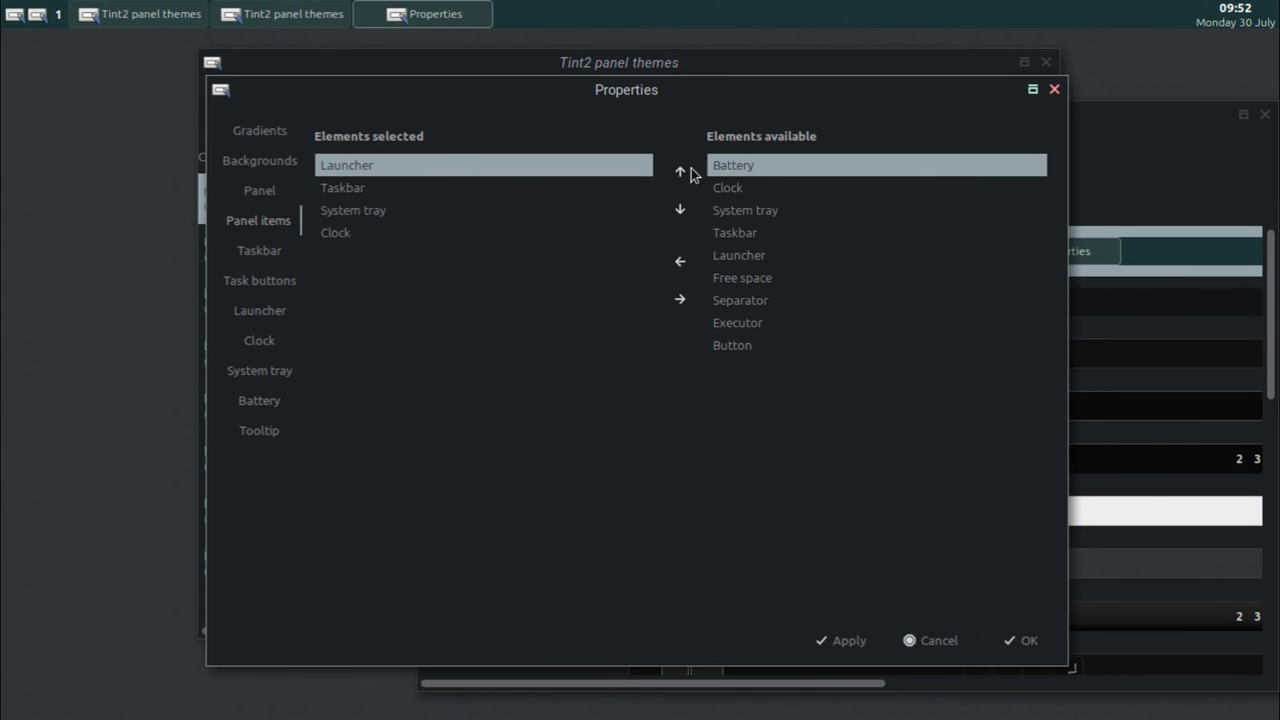
click(680, 261)
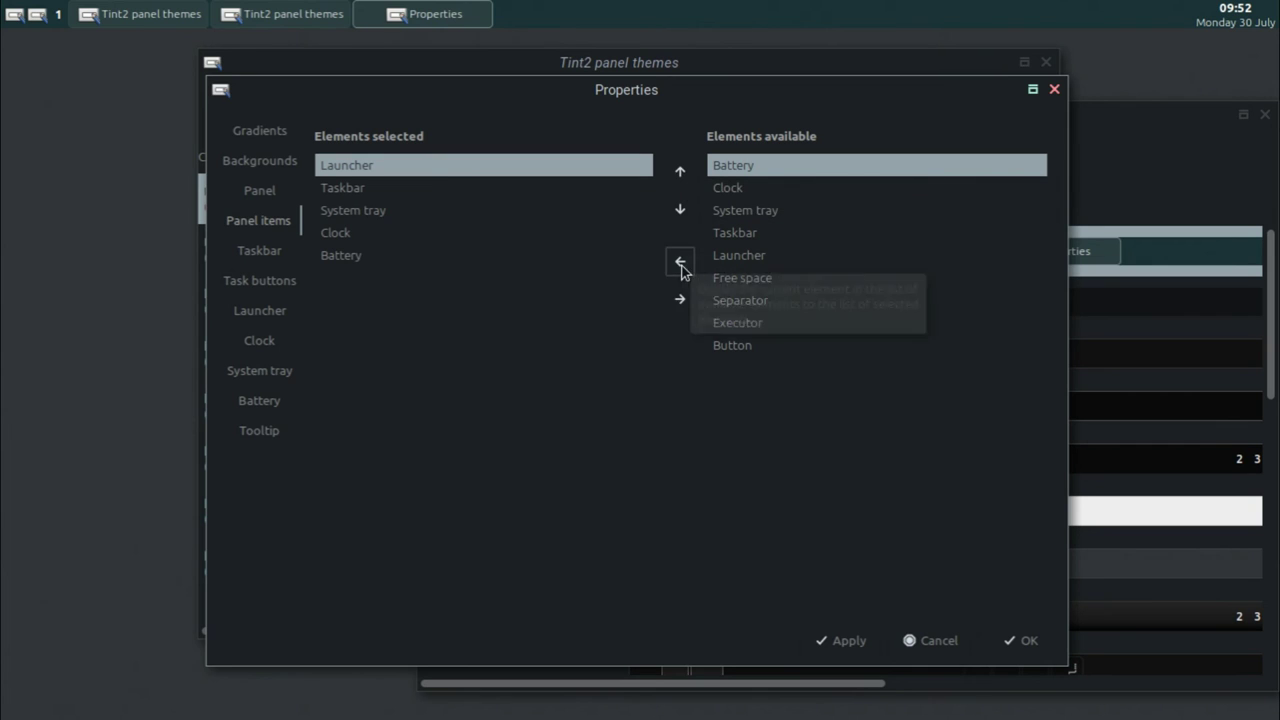
click(838, 640)
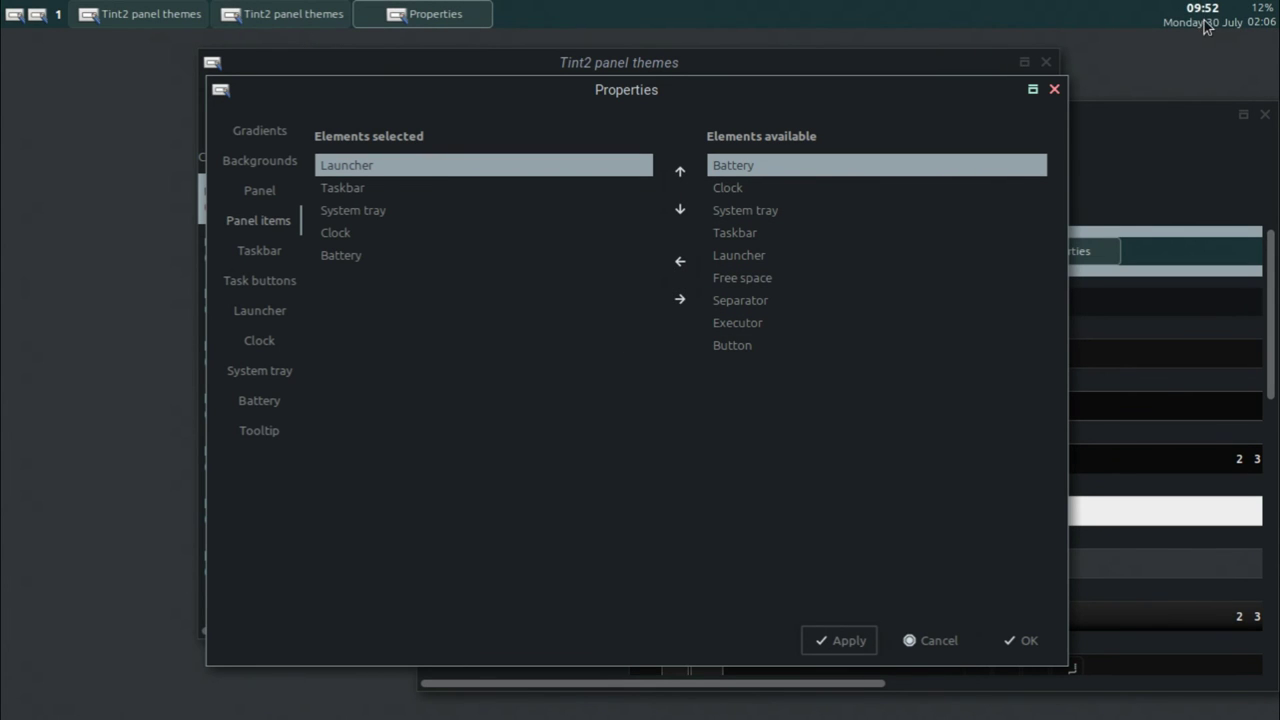
- Move Battery ahead of Clock in the panel items and apply the new order
click(357, 242)
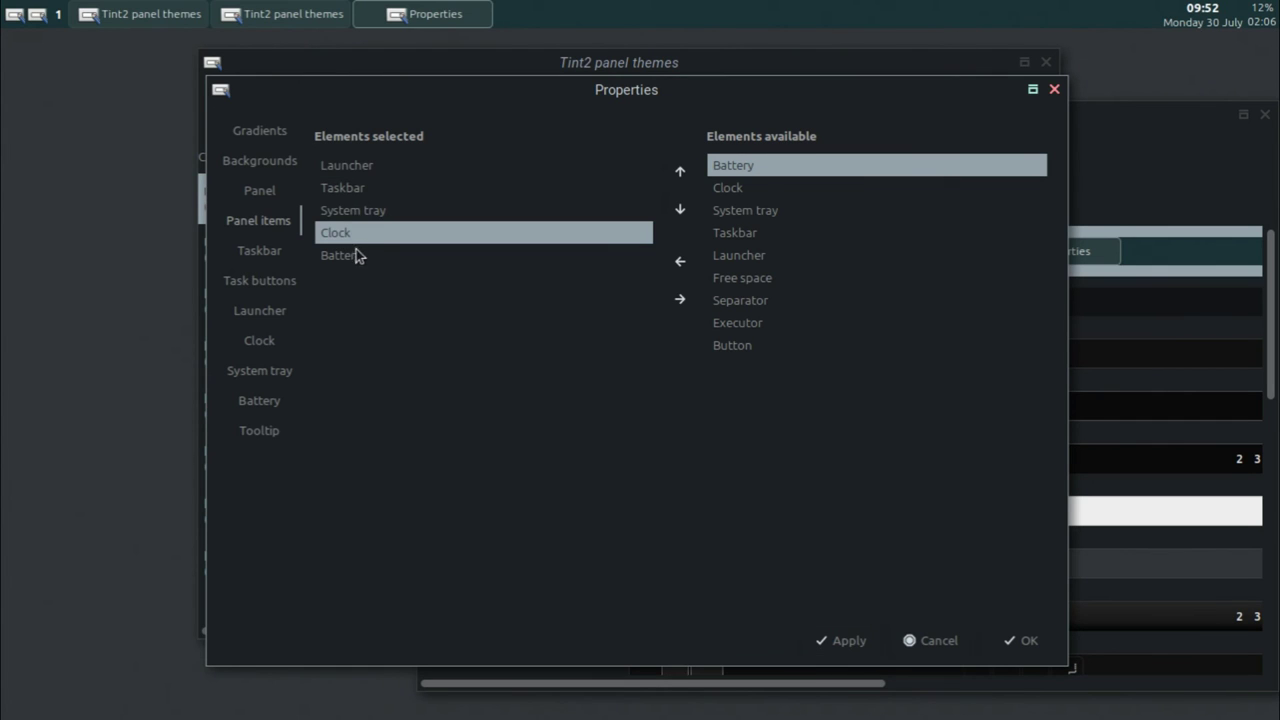
click(393, 258)
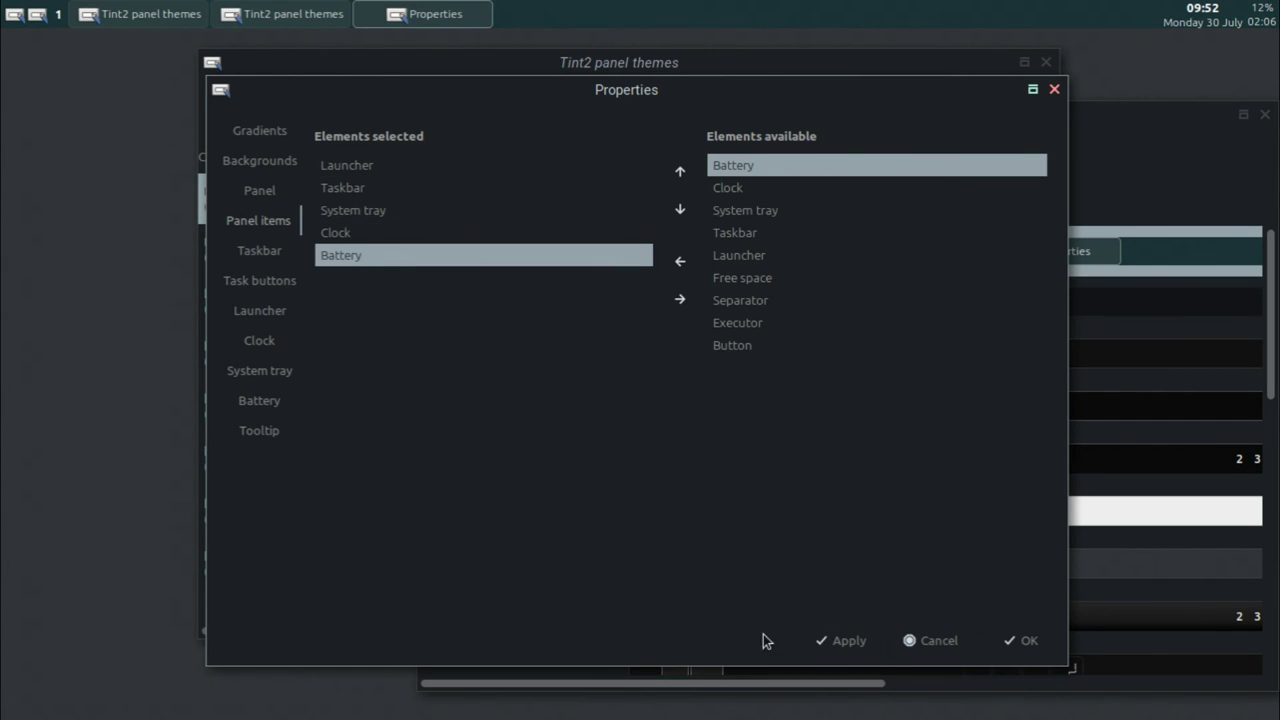
click(680, 172)
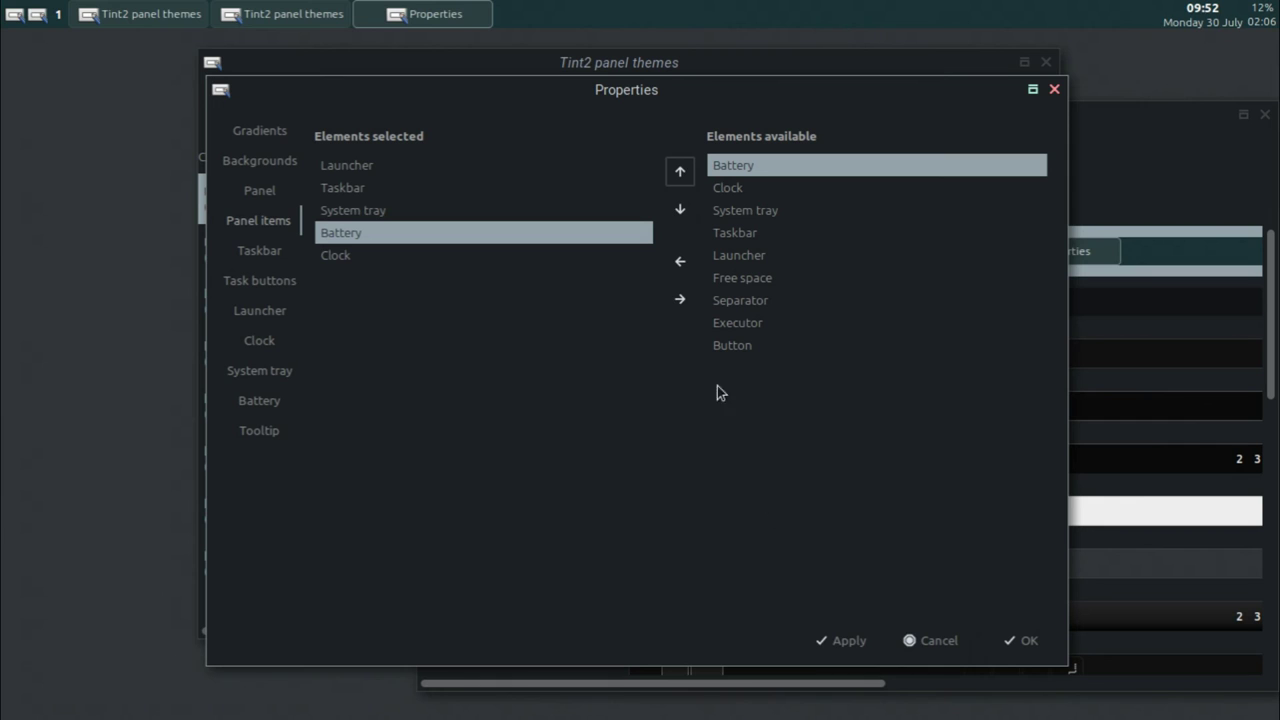
click(828, 636)
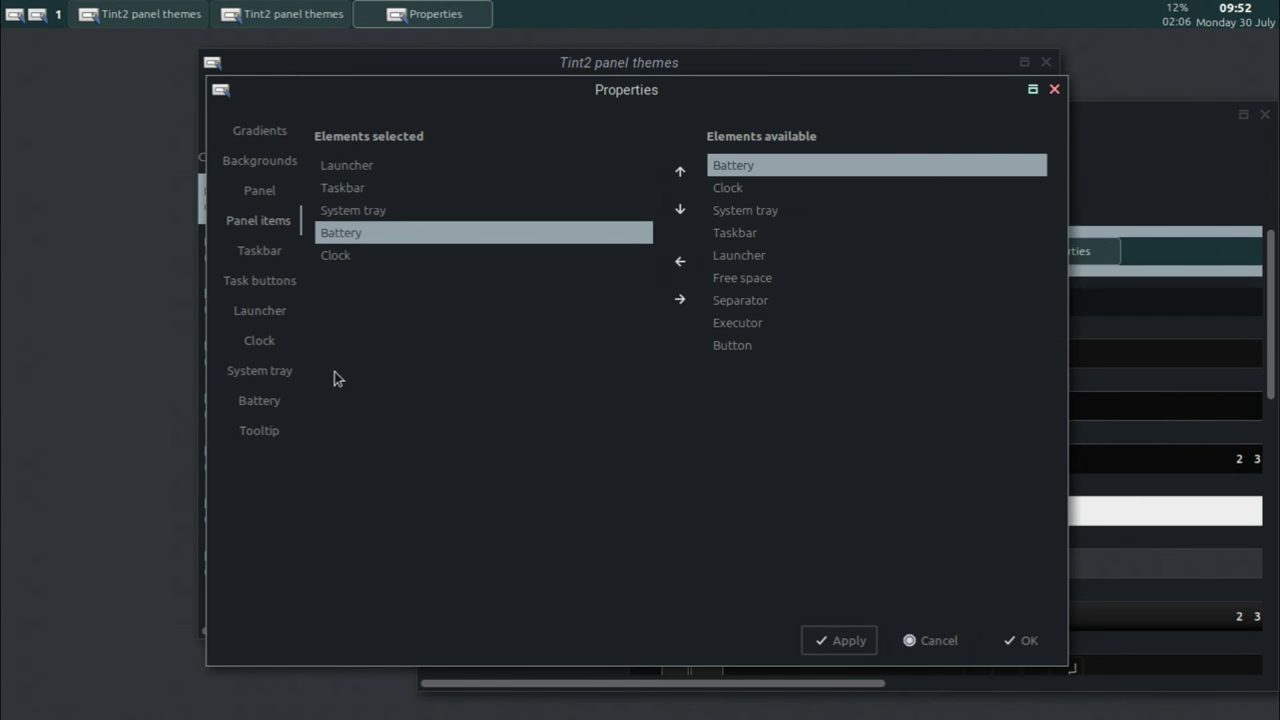
click(262, 252)
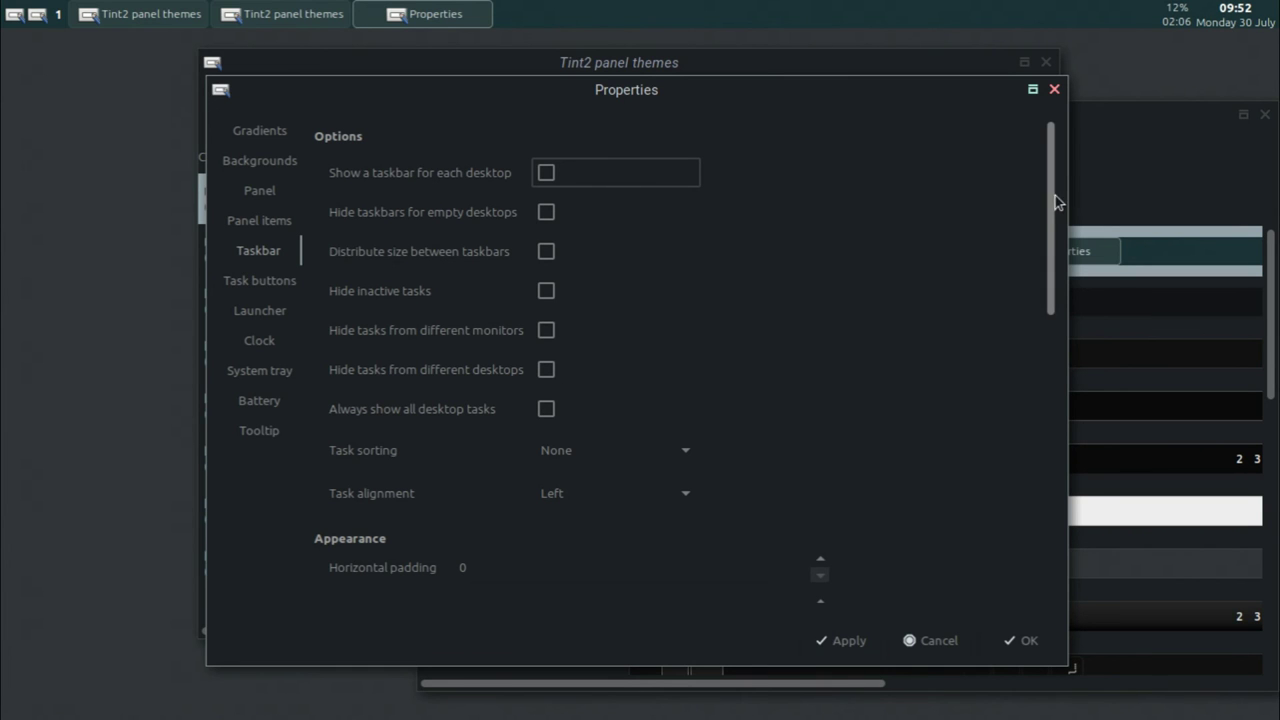
- Scroll the Taskbar page, then review the Task buttons click actions and thumbnail options
drag(1055, 200, 1014, 146)
click(272, 284)
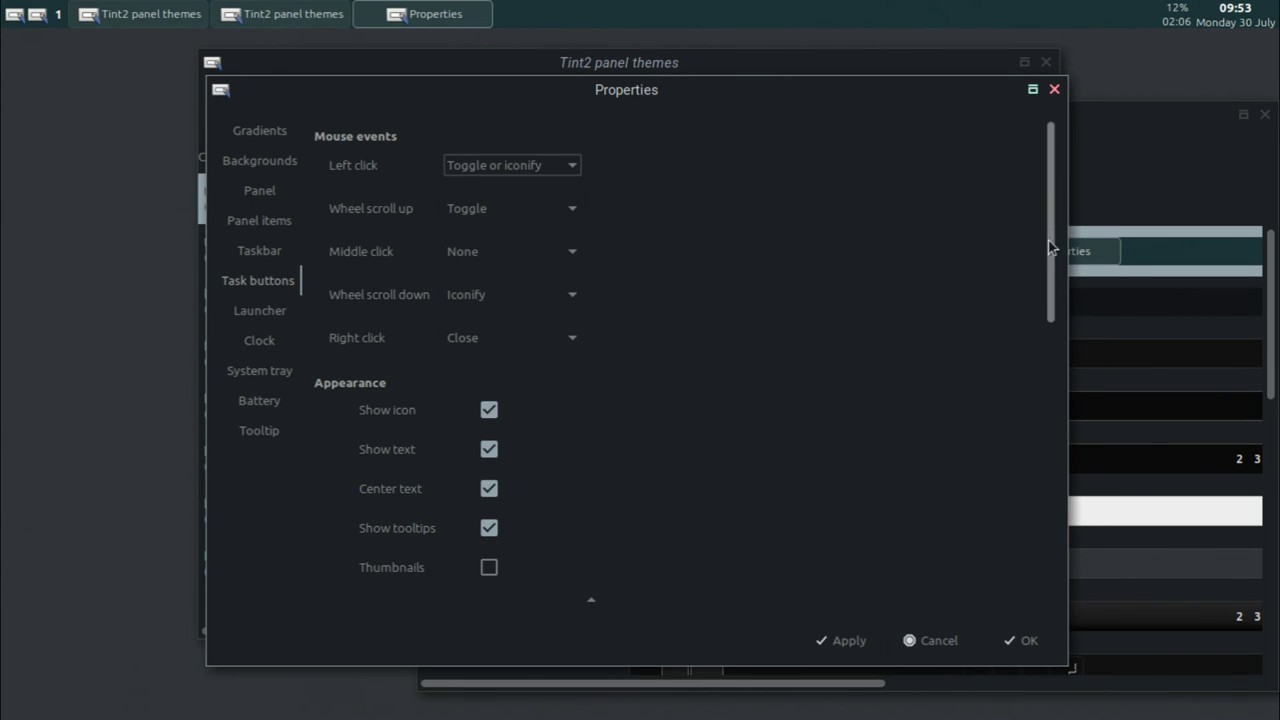
drag(1050, 220, 594, 123)
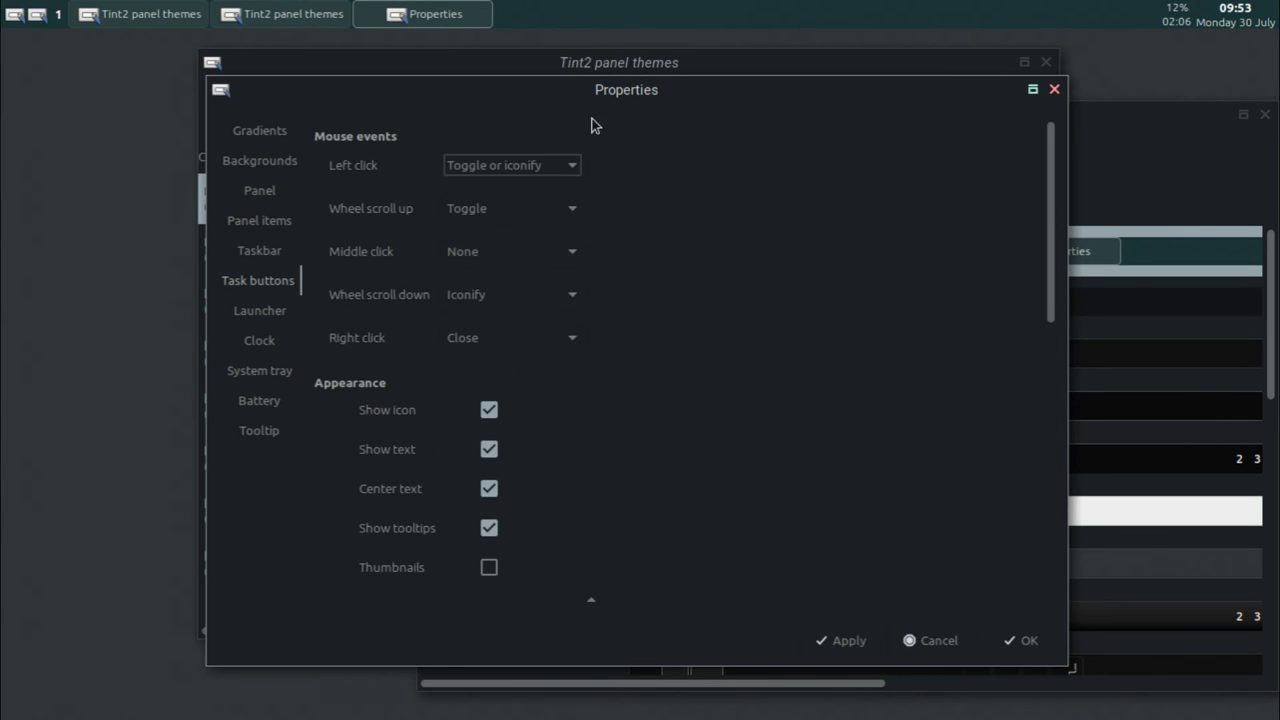
- Test the Firefox launcher, then remove Firefox from the panel launchers and apply
click(272, 318)
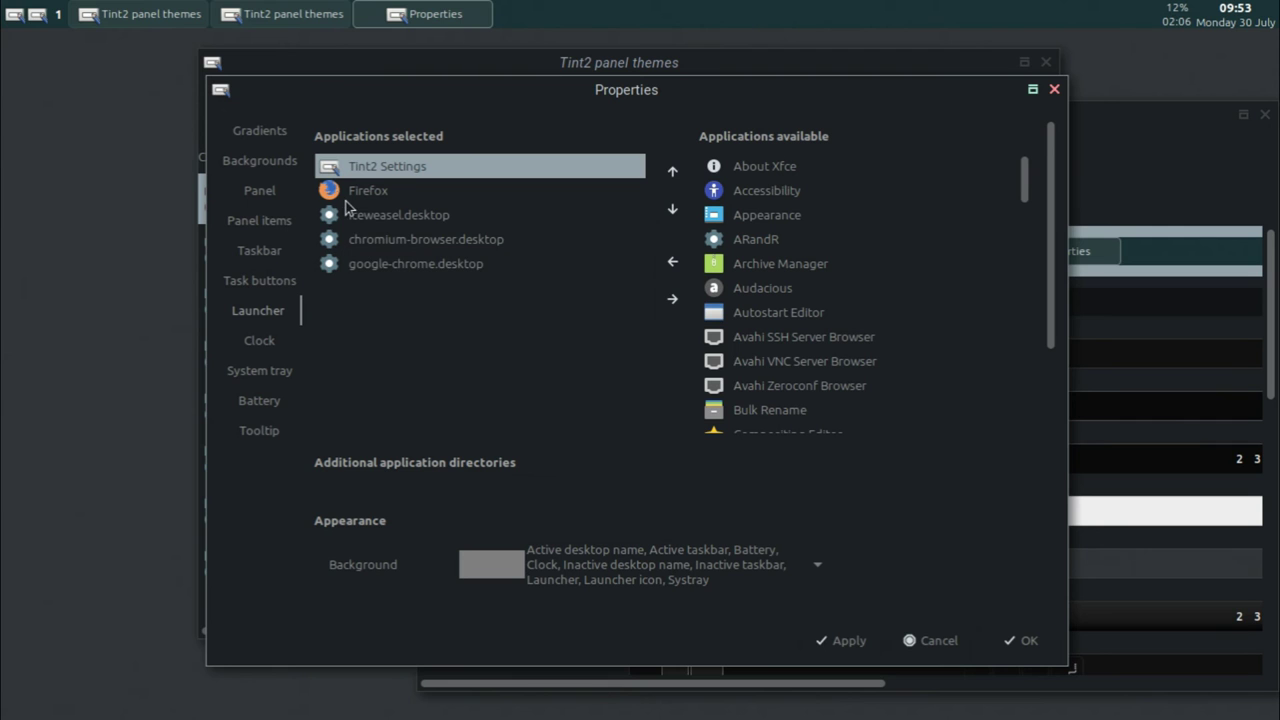
click(37, 16)
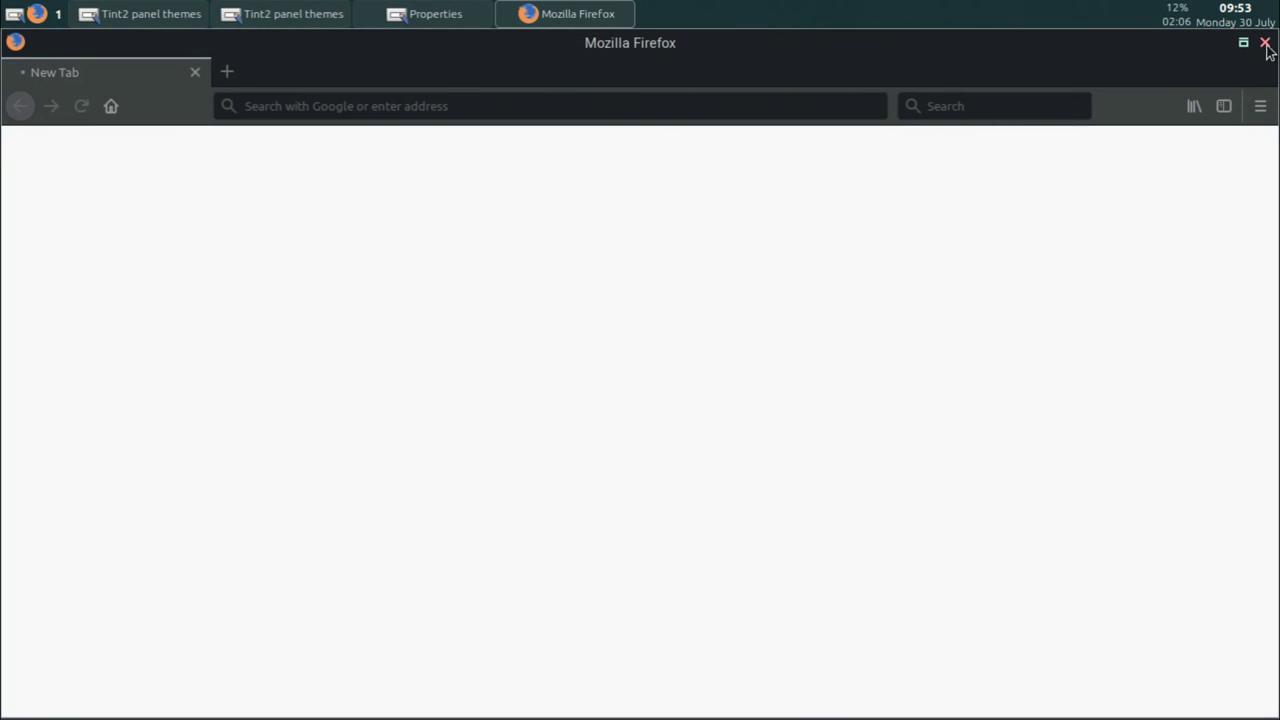
click(1265, 44)
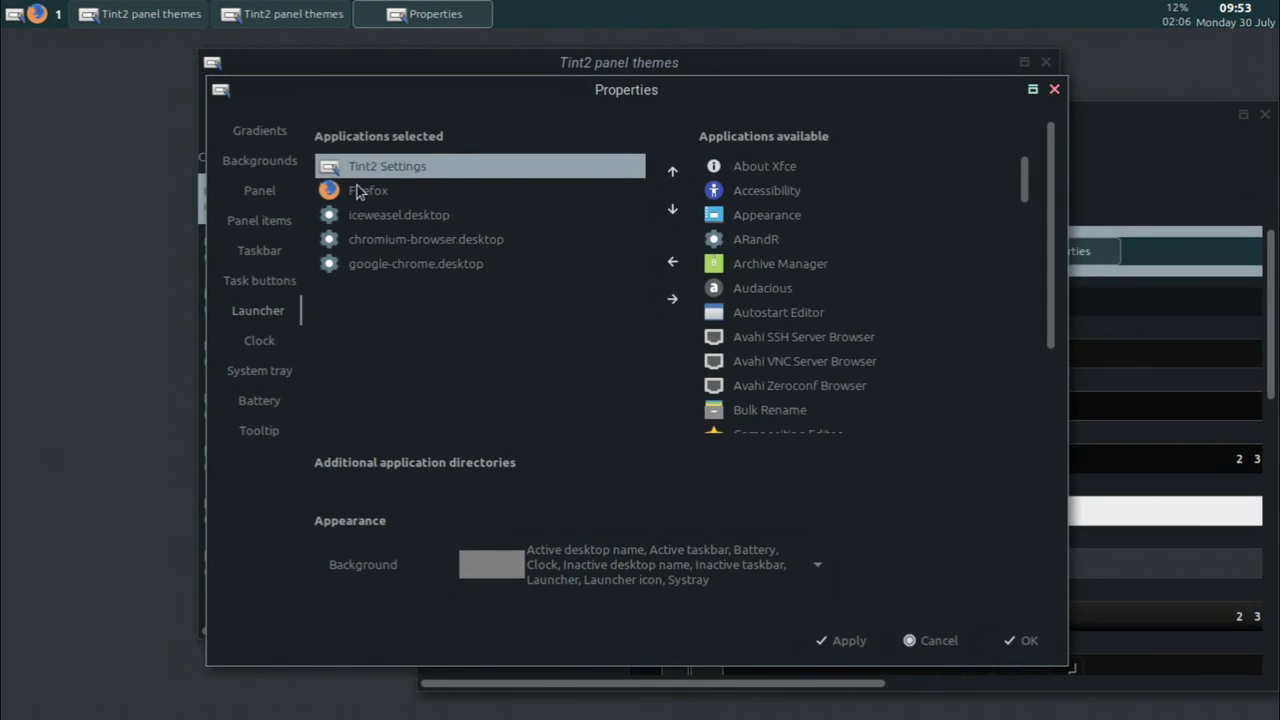
click(360, 192)
click(684, 306)
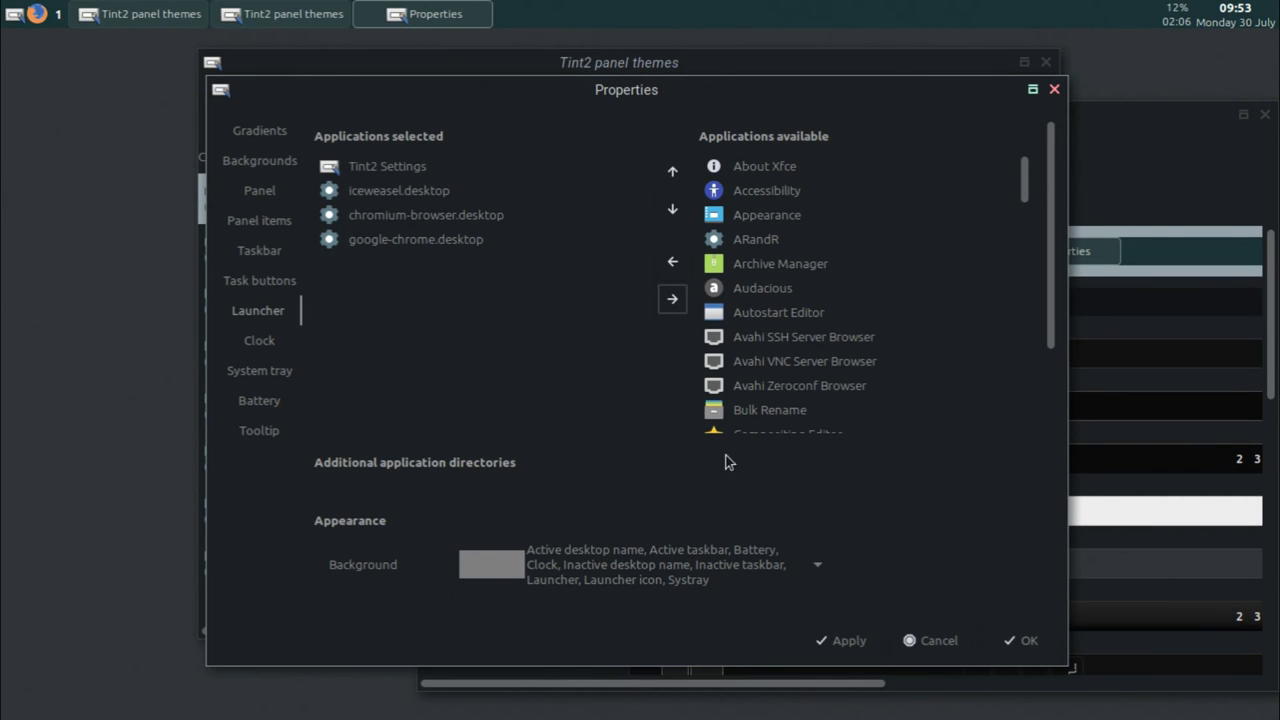
click(843, 652)
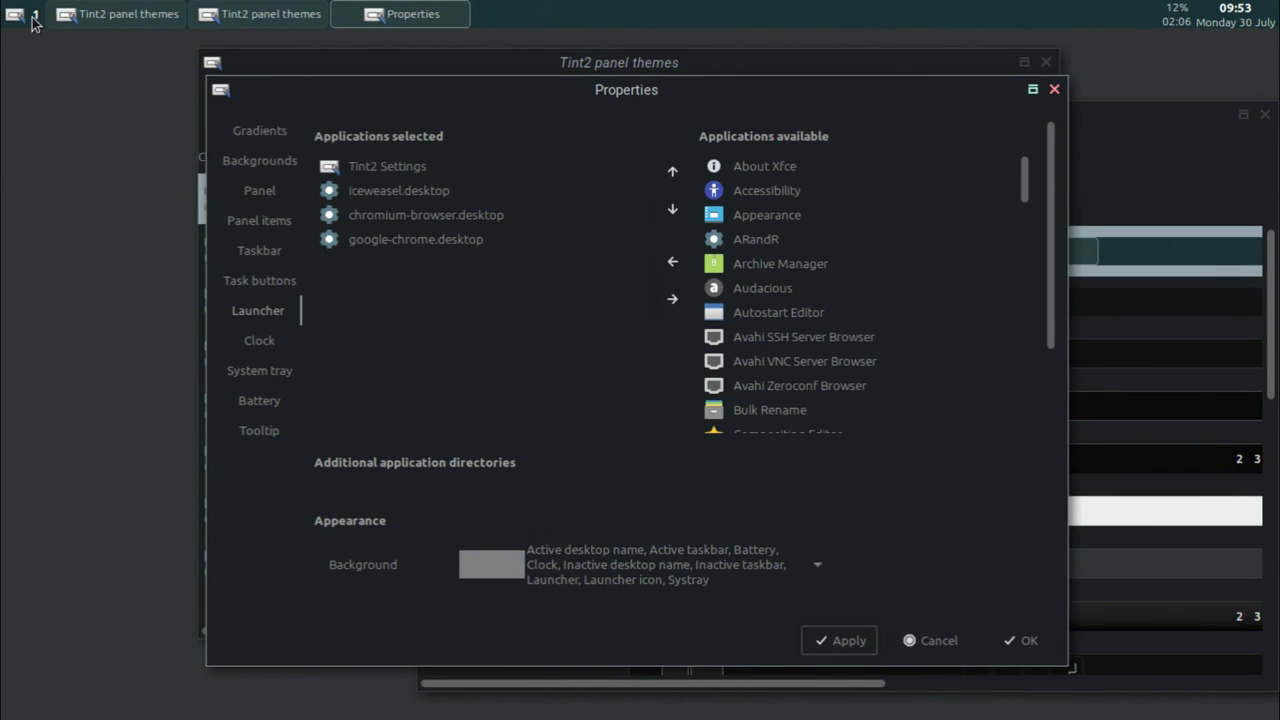
- Add Volume Icon to the launcher applications, apply, and test the new launcher
scroll(801, 279, down, 15)
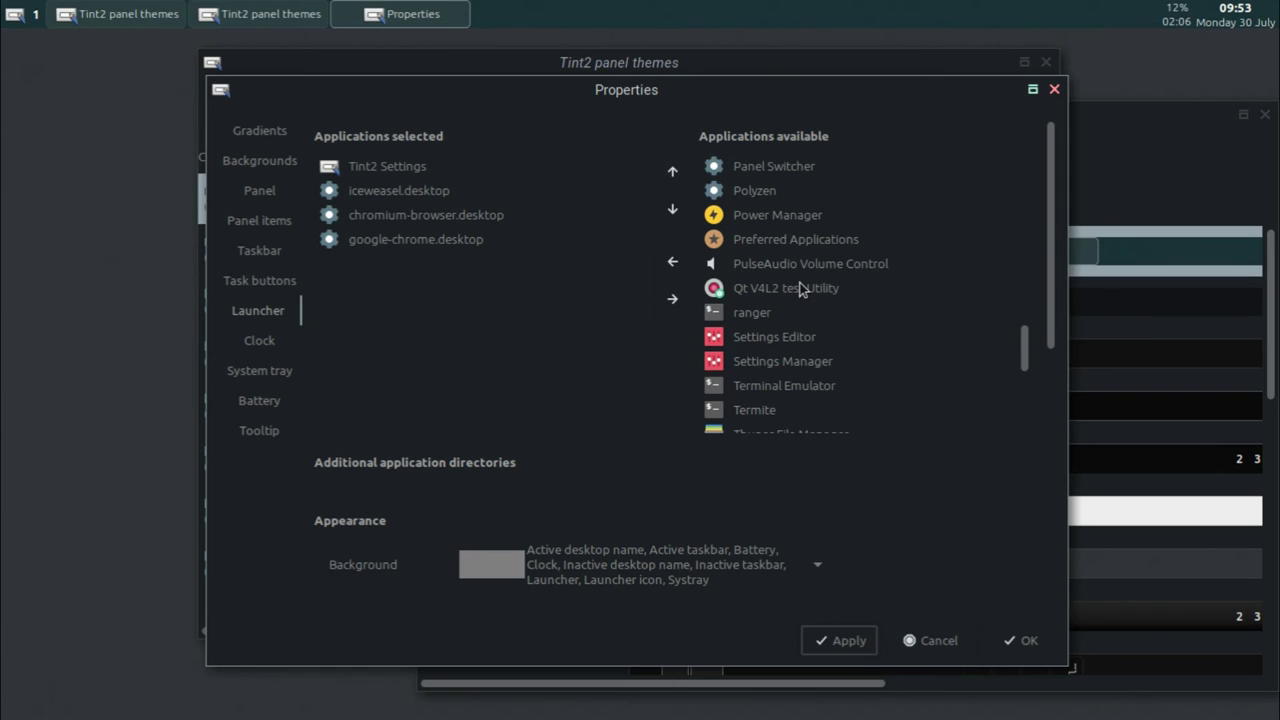
scroll(800, 288, down, 5)
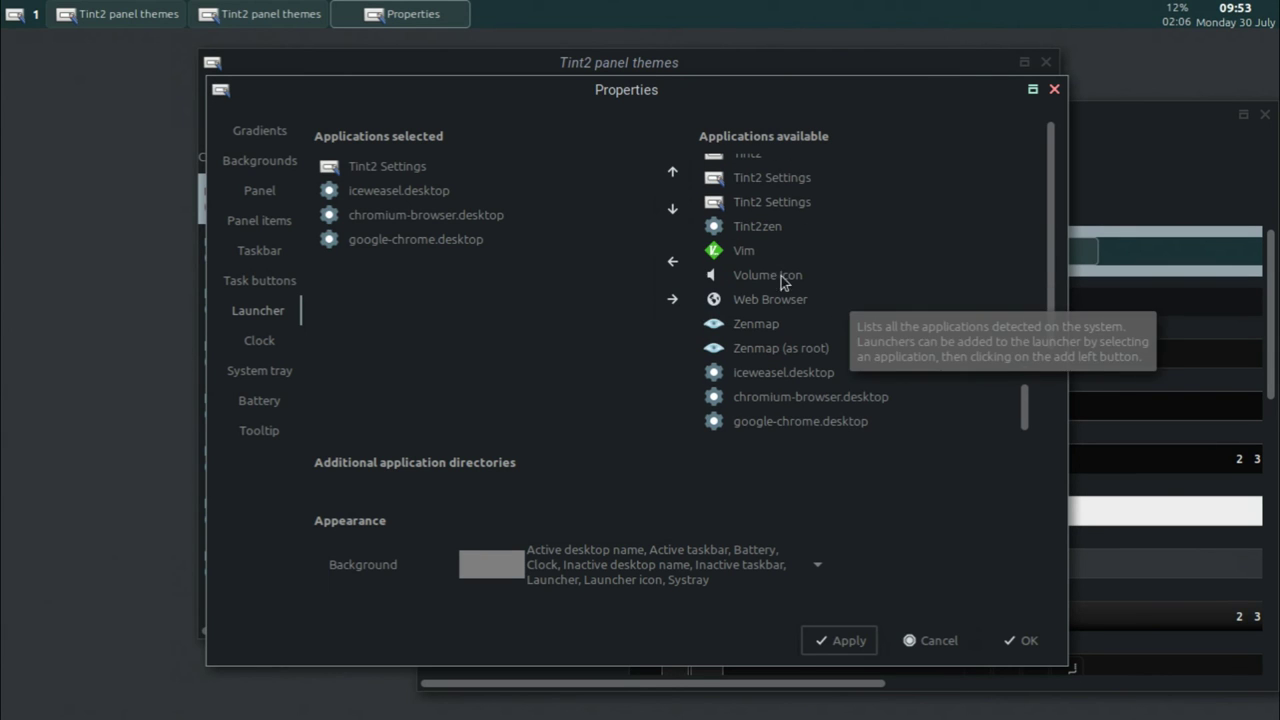
click(765, 274)
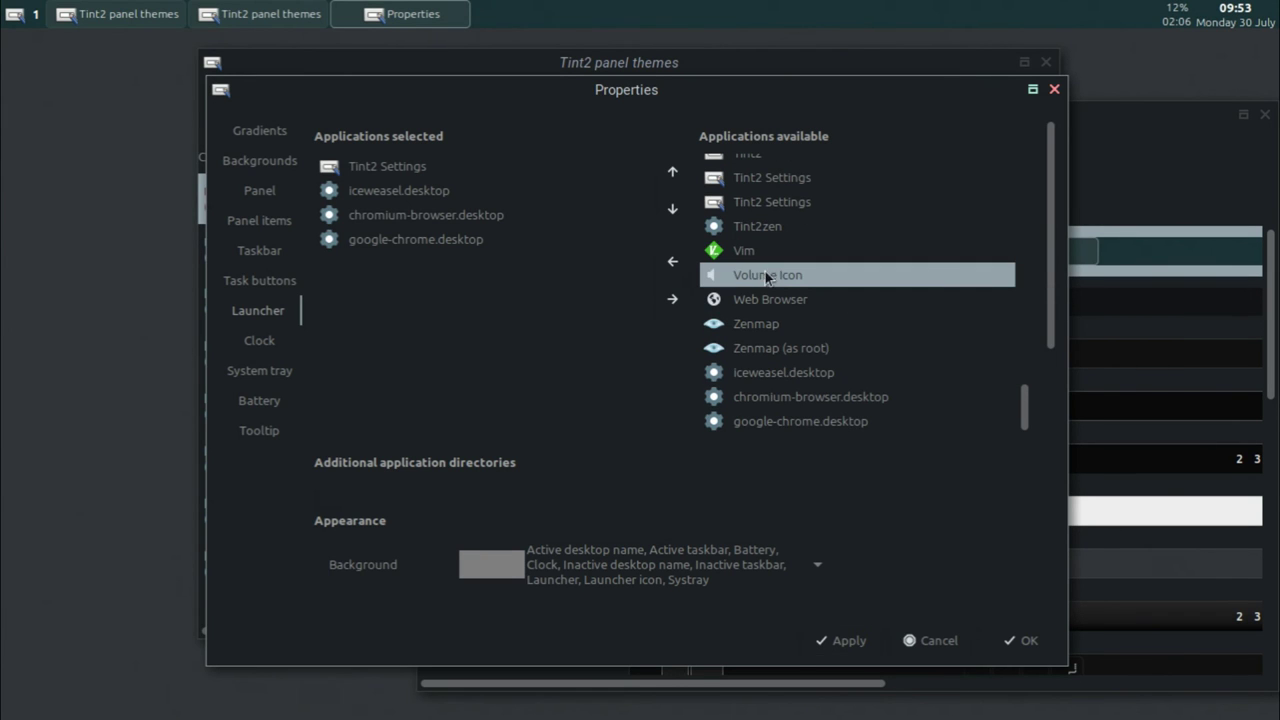
click(672, 268)
click(842, 640)
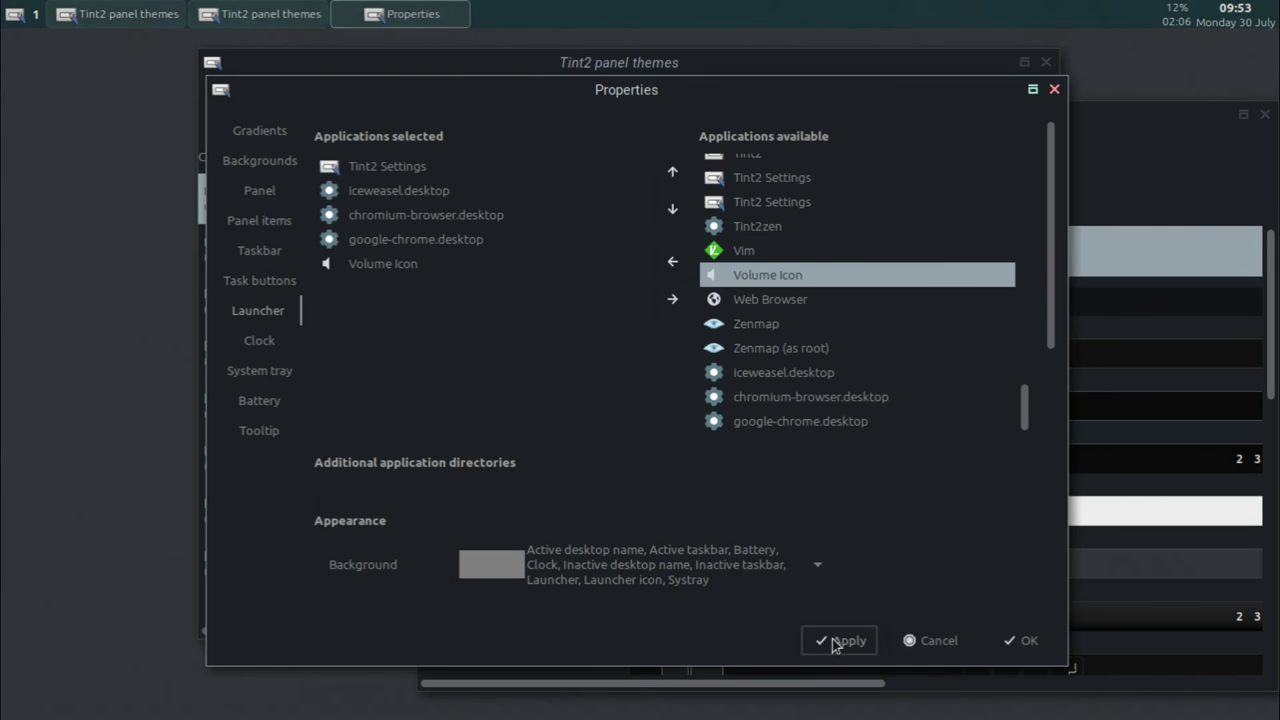
click(34, 14)
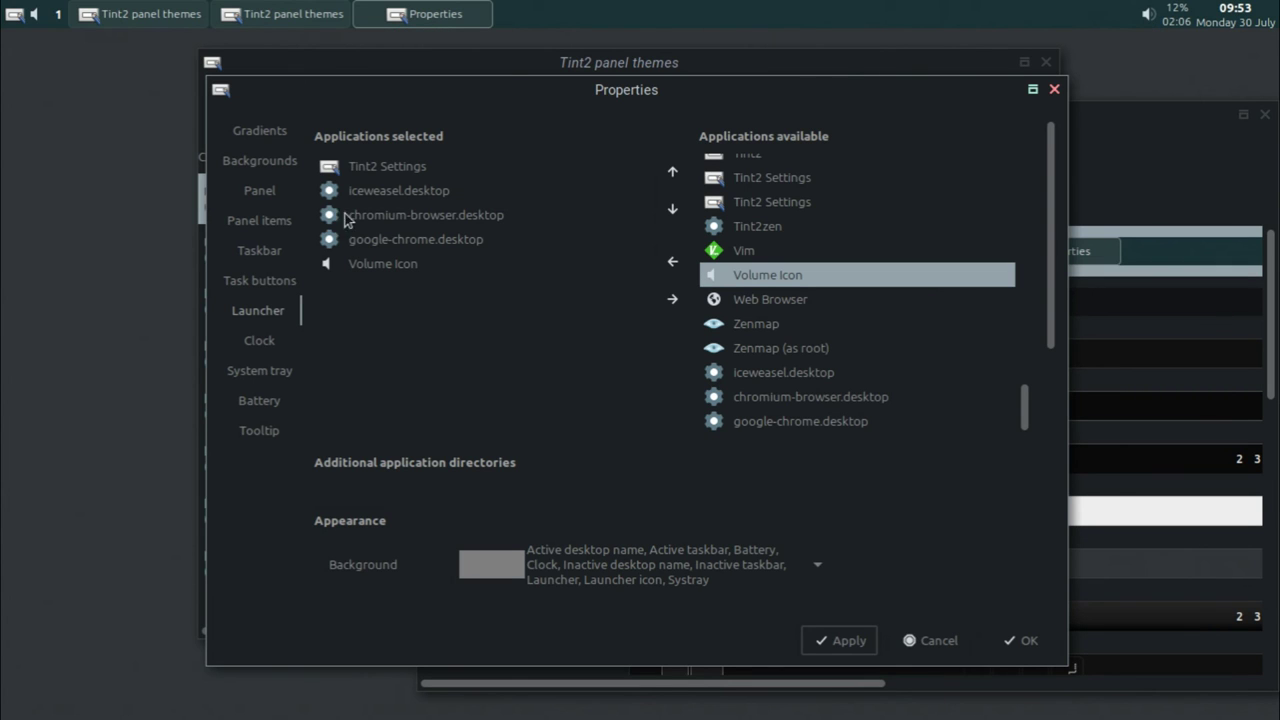
click(259, 341)
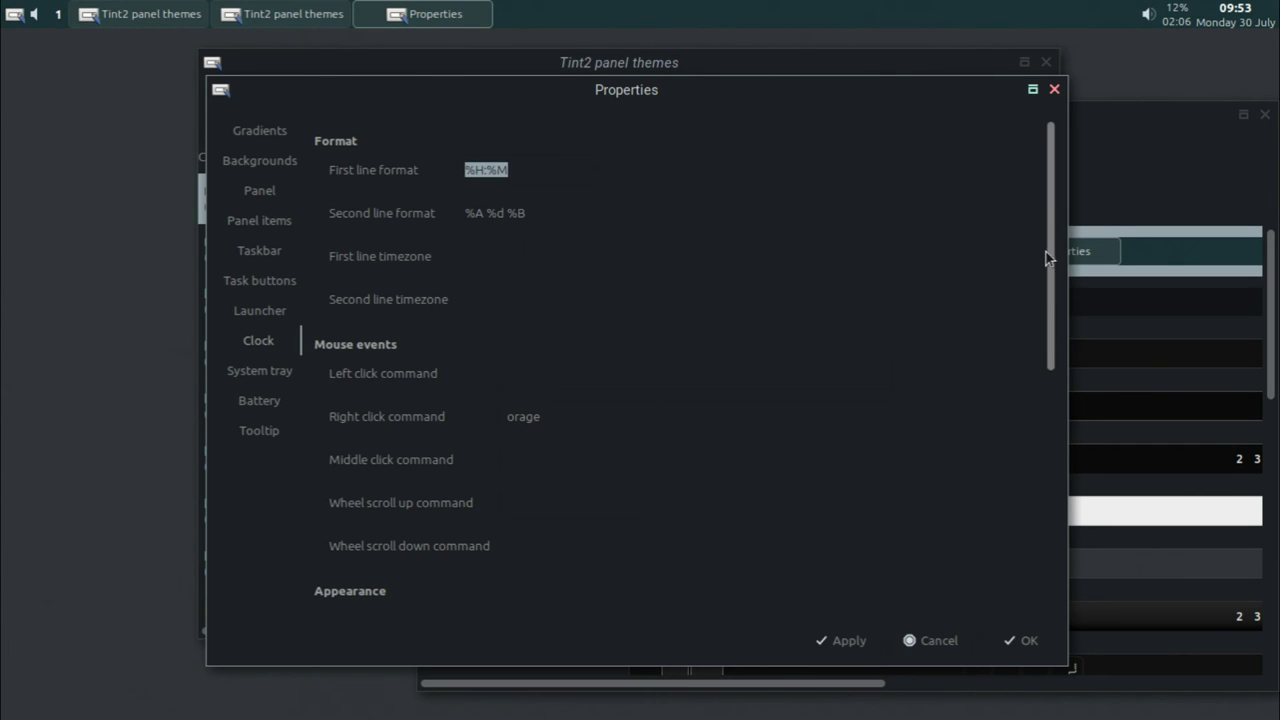
- Scroll through the System tray, Battery and Tooltip pages of the panel properties, then cancel without saving
drag(1053, 258, 1045, 225)
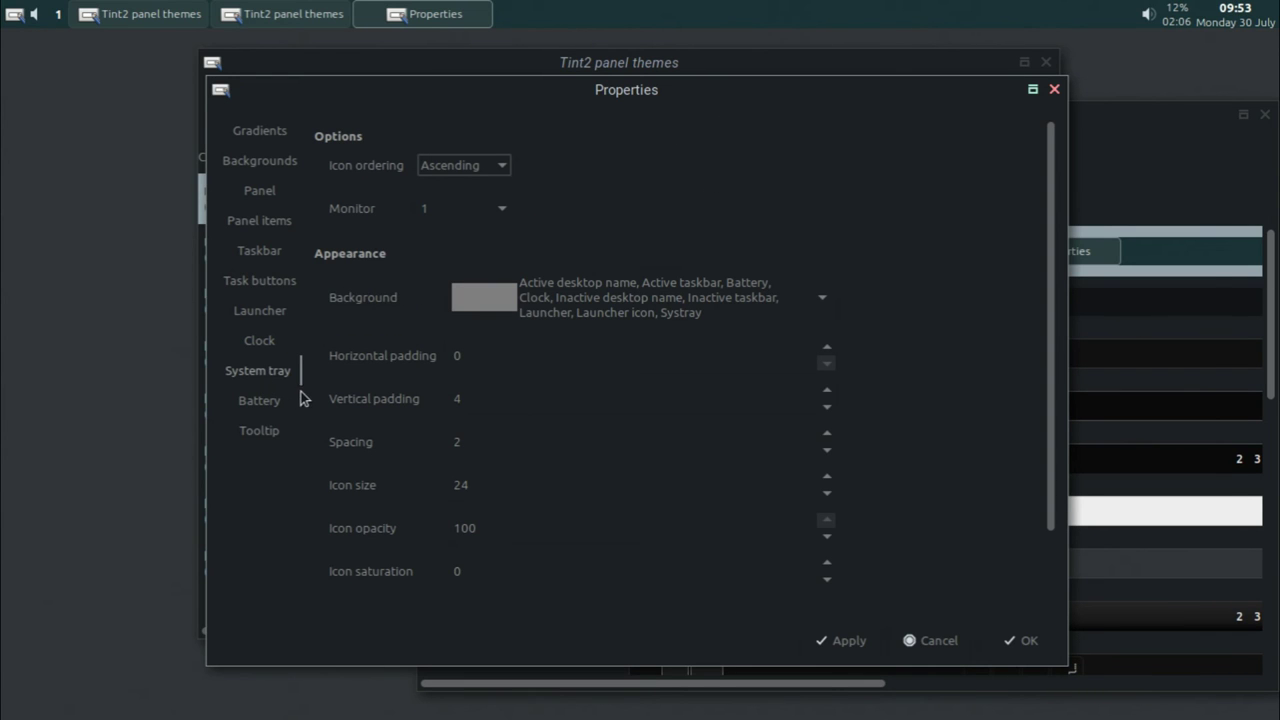
drag(1046, 237, 1066, 320)
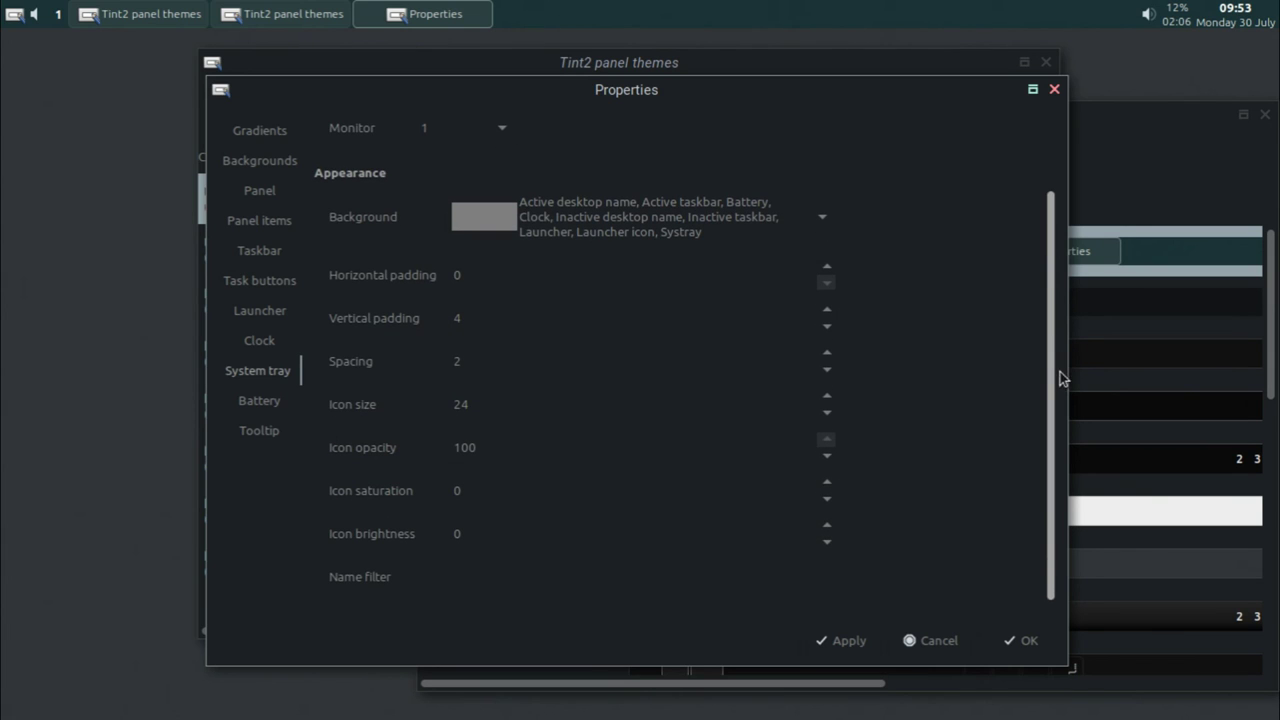
click(266, 409)
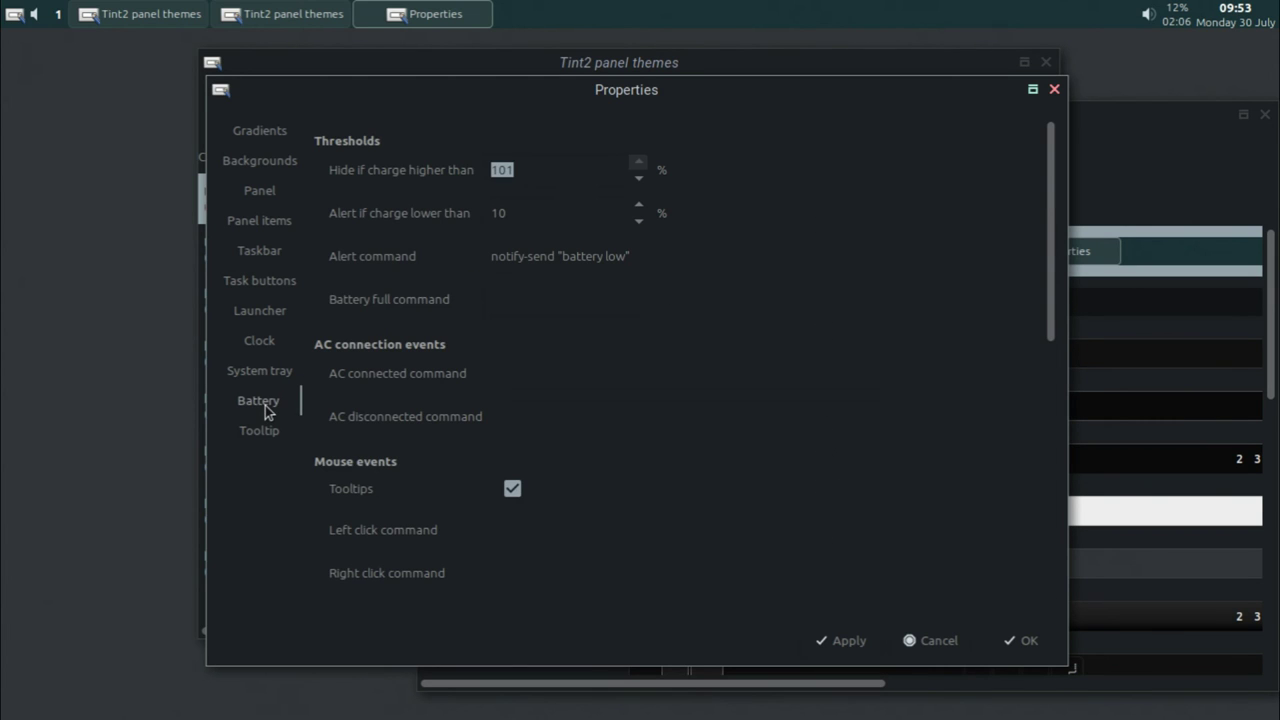
drag(1054, 166, 798, 30)
click(272, 431)
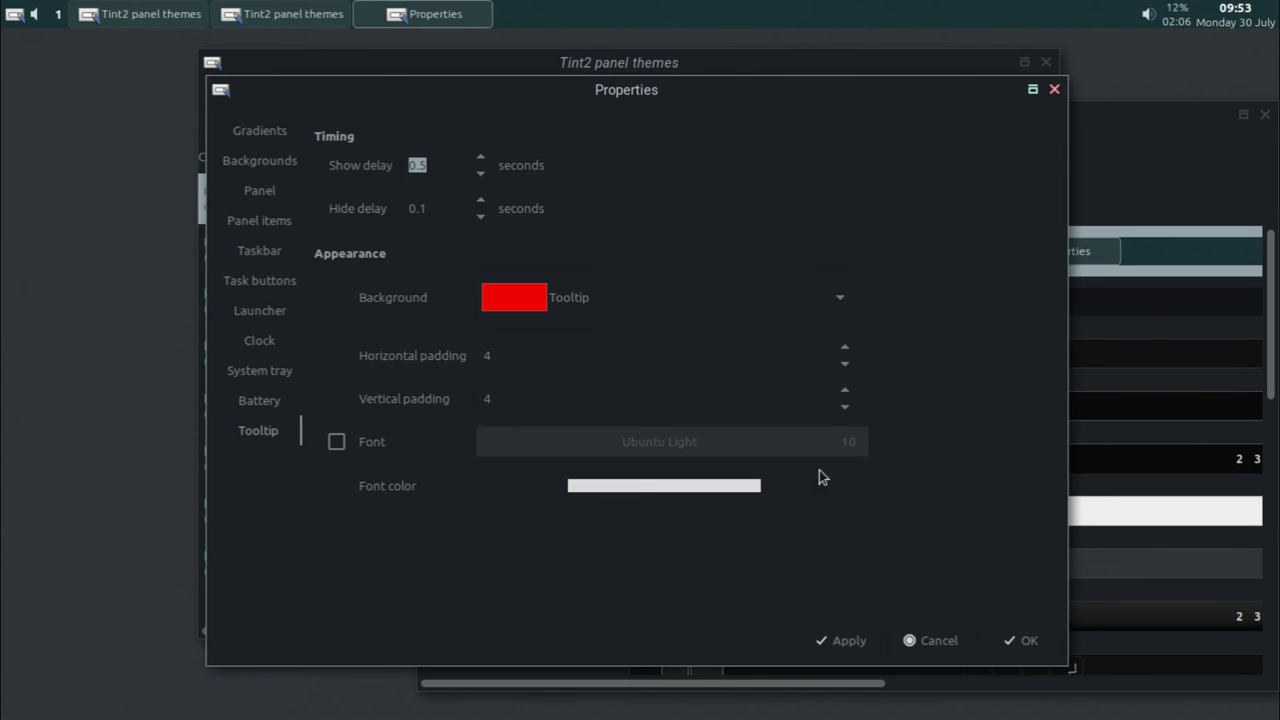
click(938, 640)
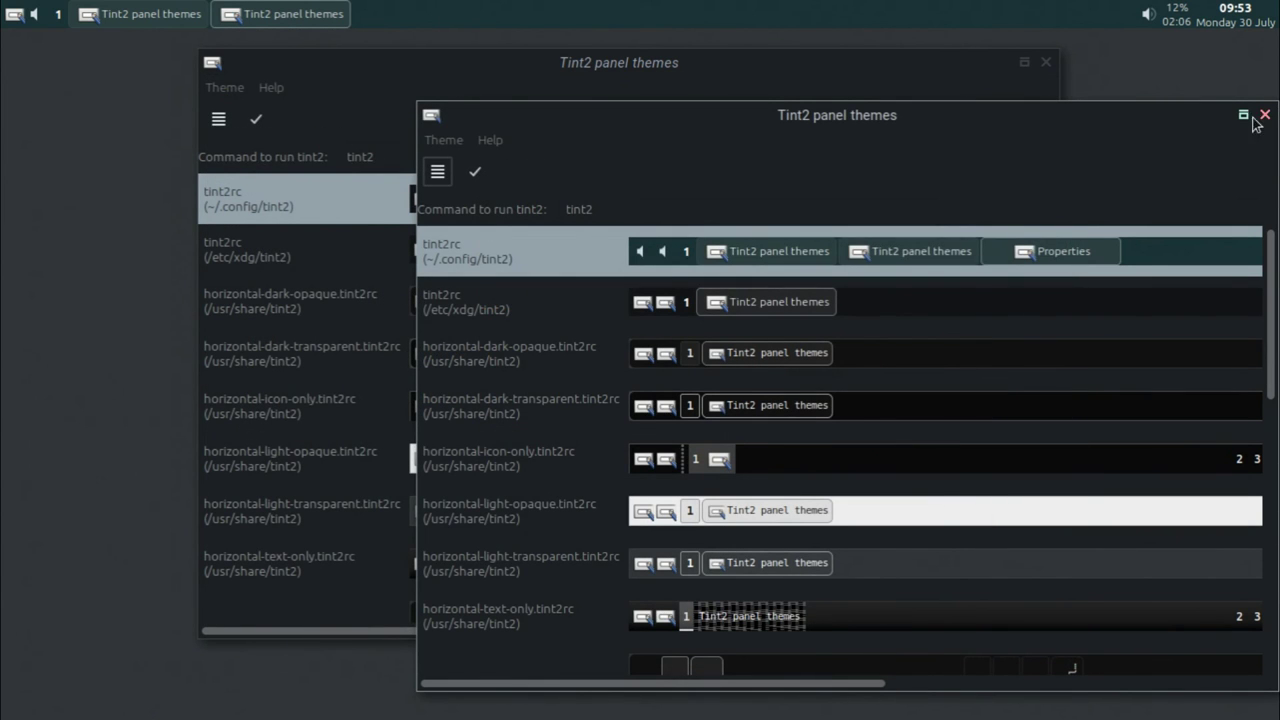
- Reset the ~/.config/tint2 tint2rc theme to its default and confirm with Yes
drag(849, 121, 675, 121)
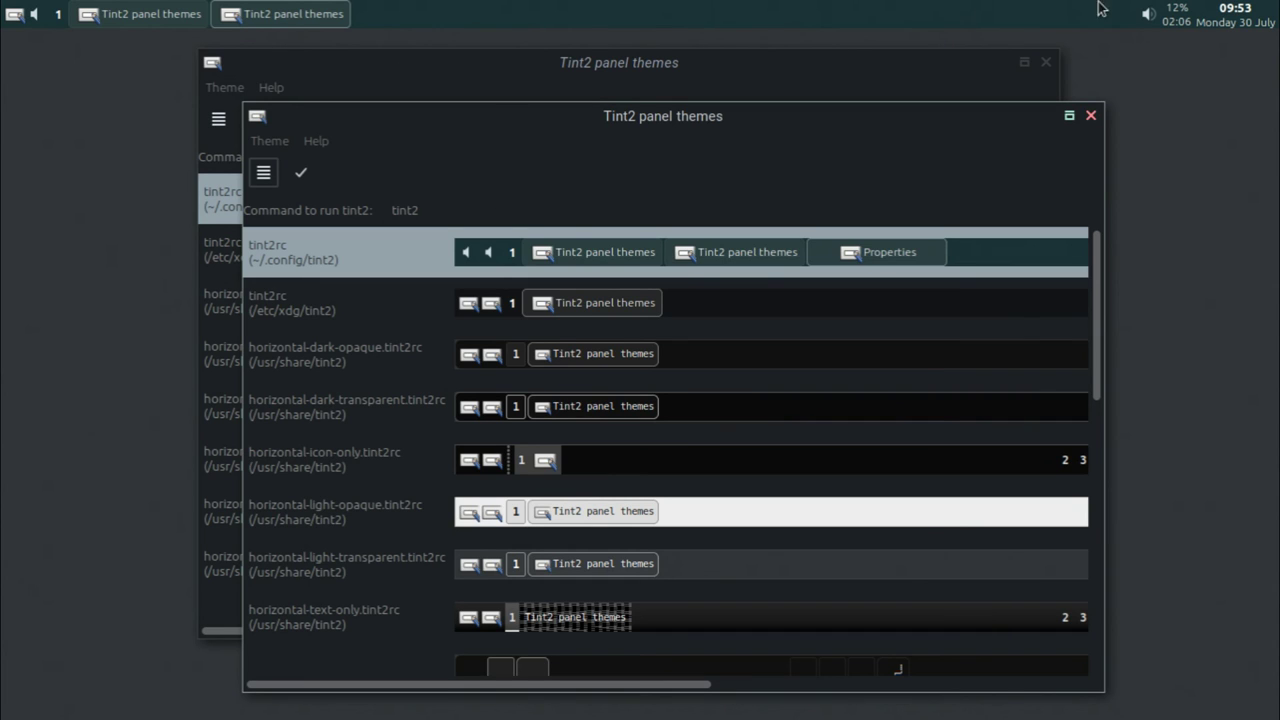
right_click(588, 254)
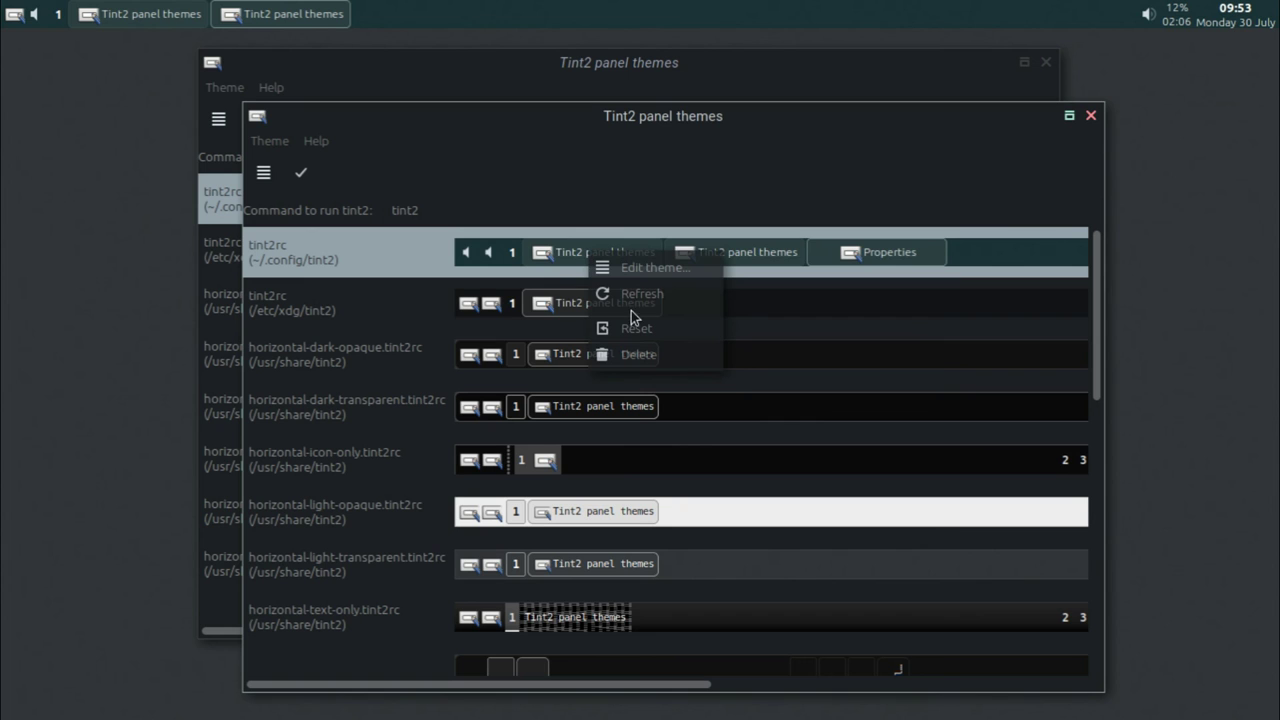
click(632, 323)
click(822, 476)
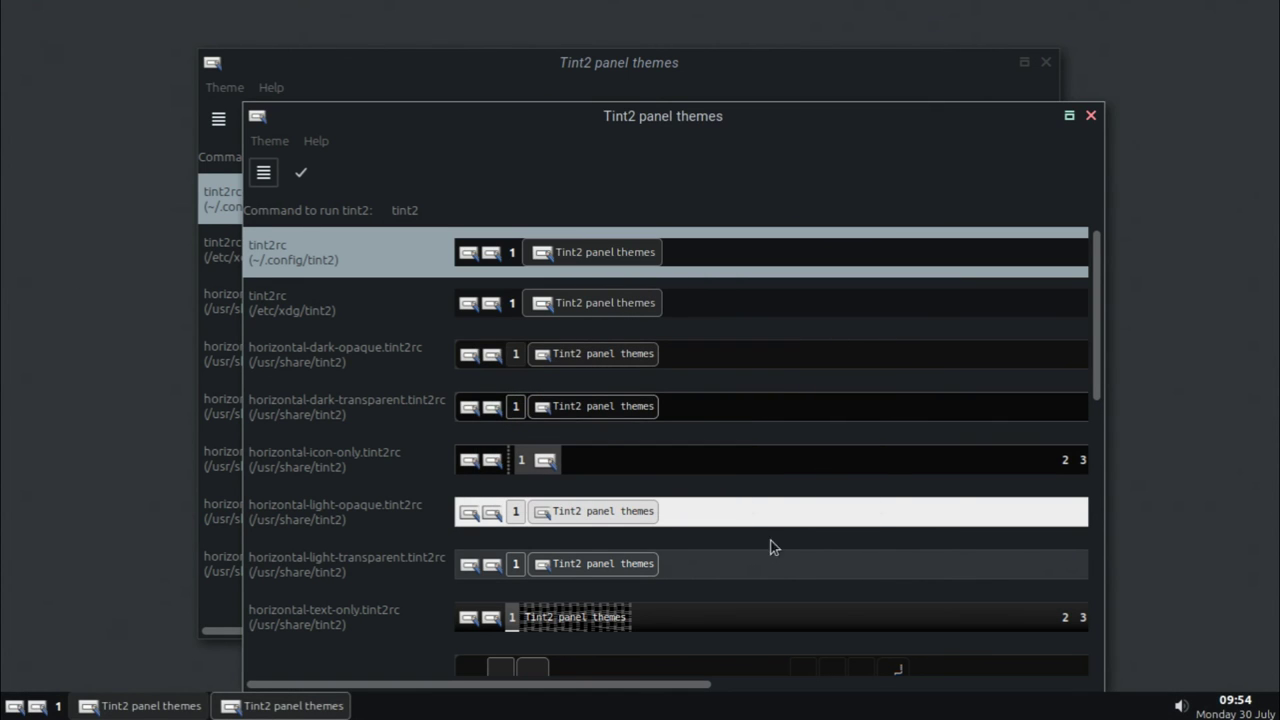
- Close both Tint2 windows and set up Polybar as the panel via Preferences > Change Panel/Dock
click(1090, 115)
click(1046, 62)
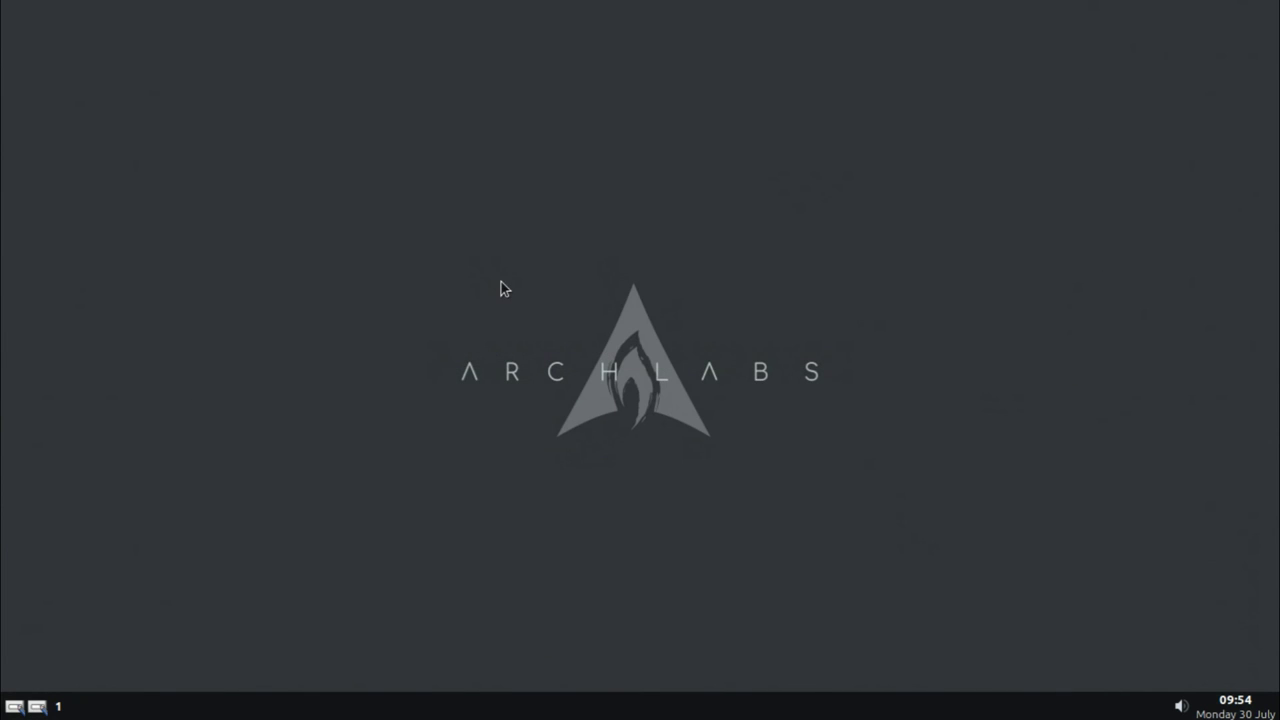
right_click(561, 346)
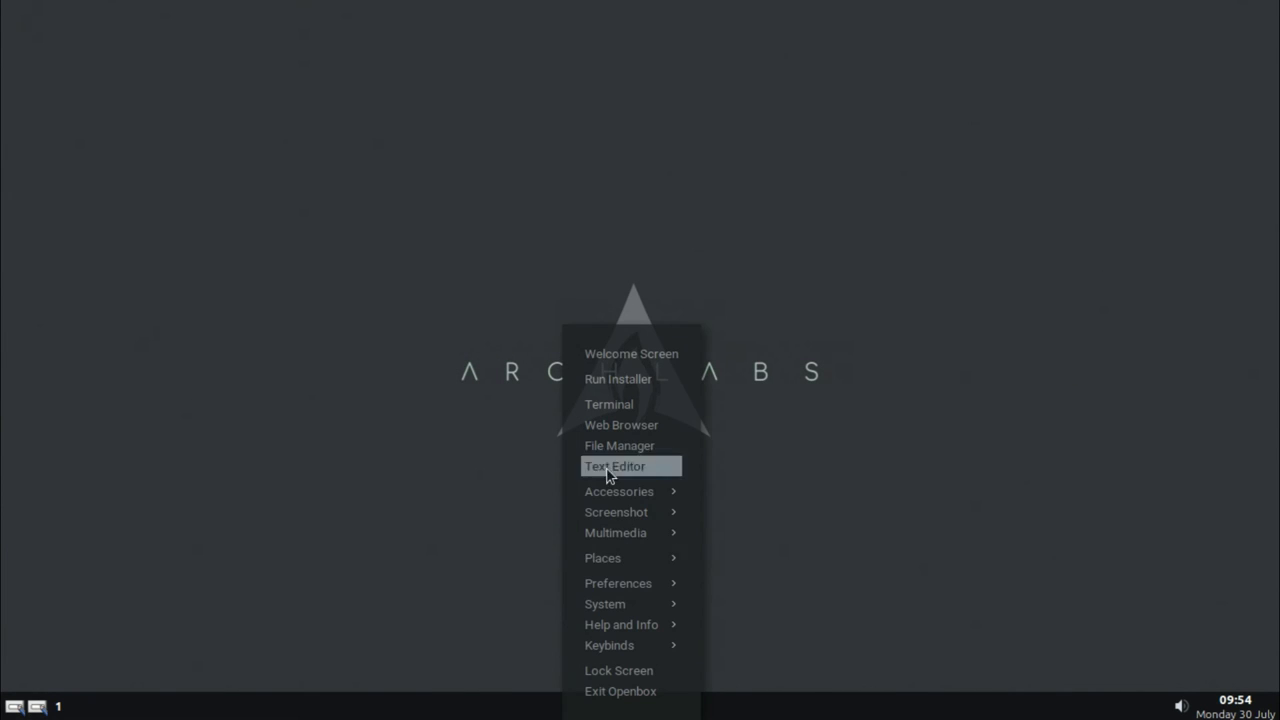
mouse_move(612, 592)
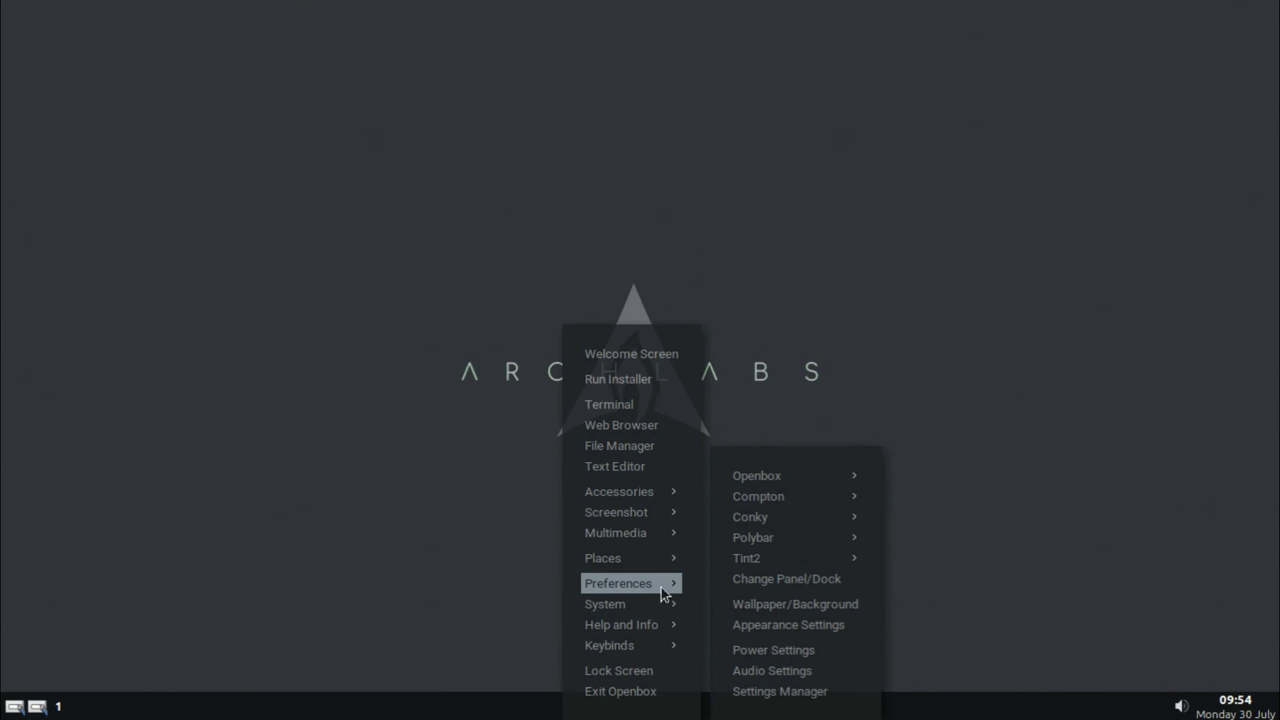
click(800, 579)
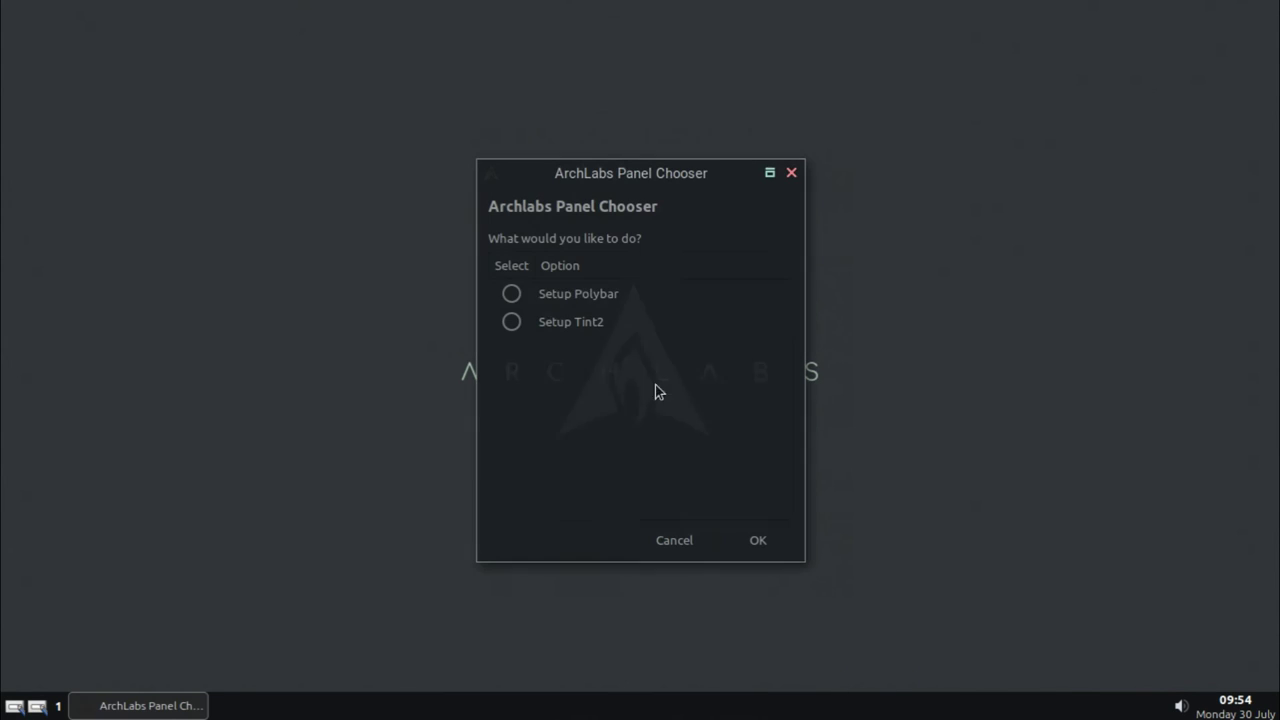
click(754, 539)
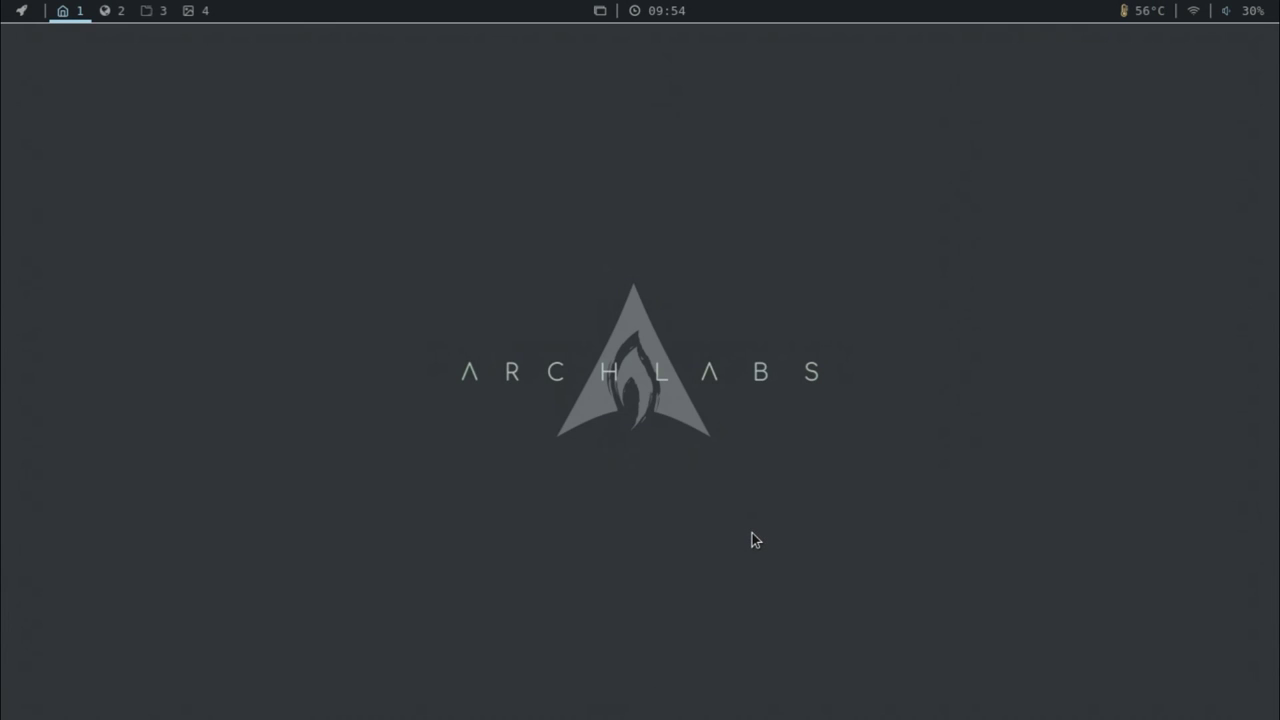
right_click(584, 311)
mouse_move(649, 568)
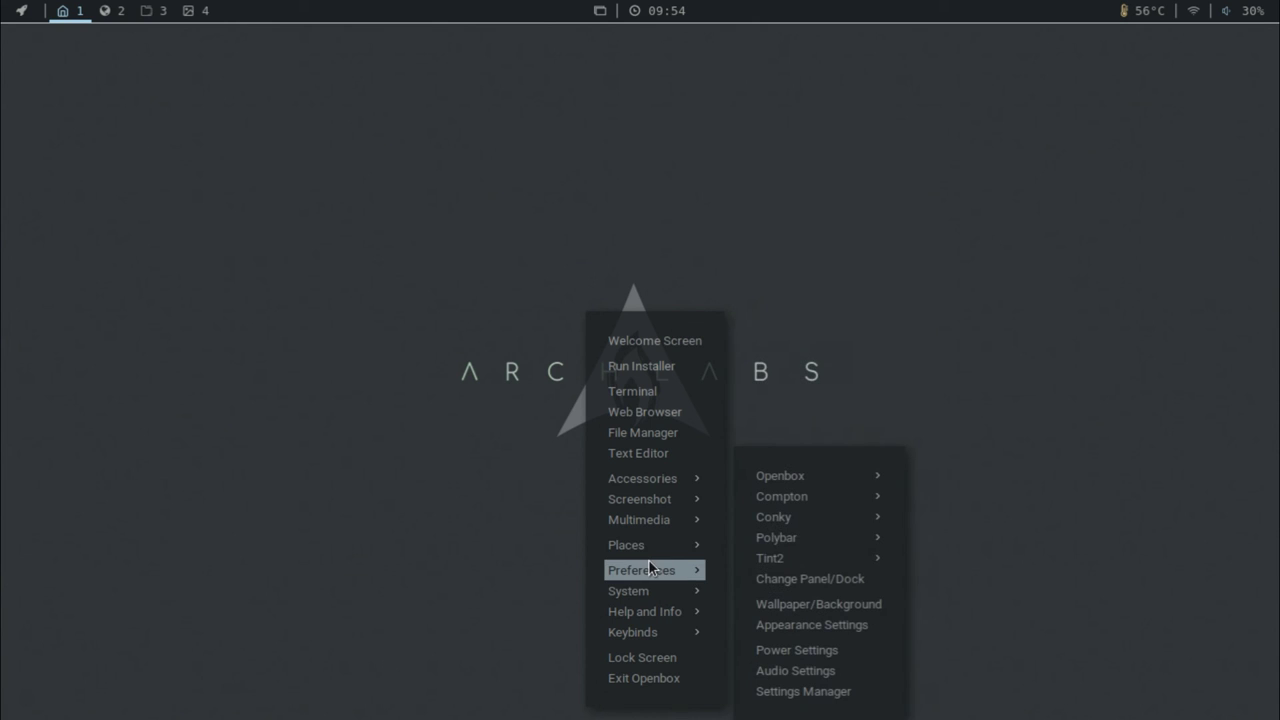
- Apply forest-outline.png as the desktop wallpaper in Nitrogen
click(846, 605)
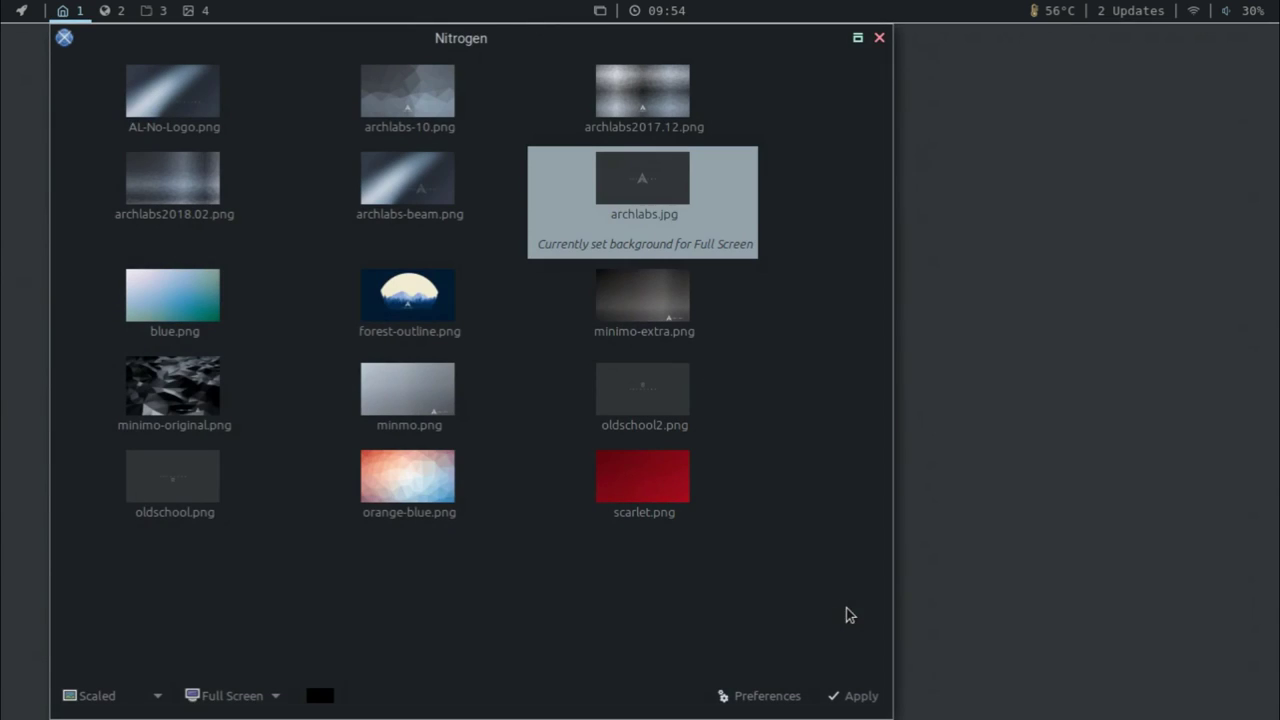
click(386, 280)
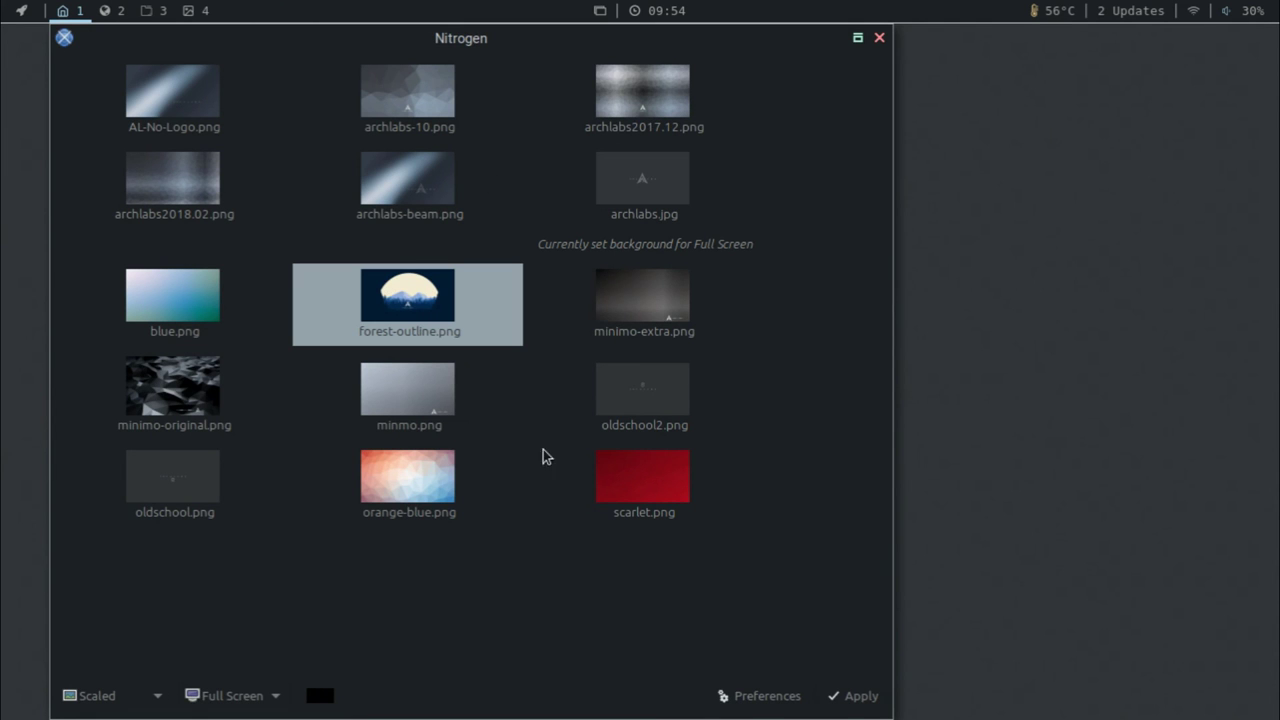
click(848, 698)
drag(467, 41, 530, 128)
- Try oldschool.png as the wallpaper, maximizing the Nitrogen window to apply it
click(242, 578)
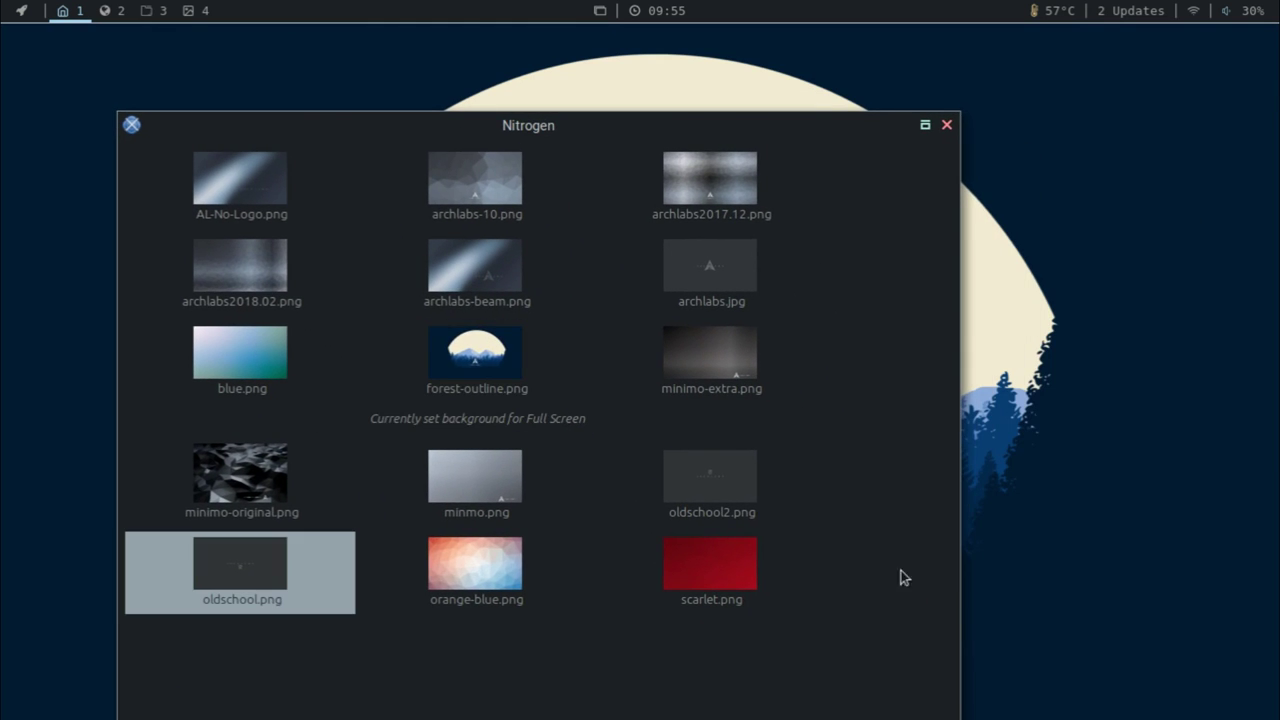
click(925, 125)
click(1236, 700)
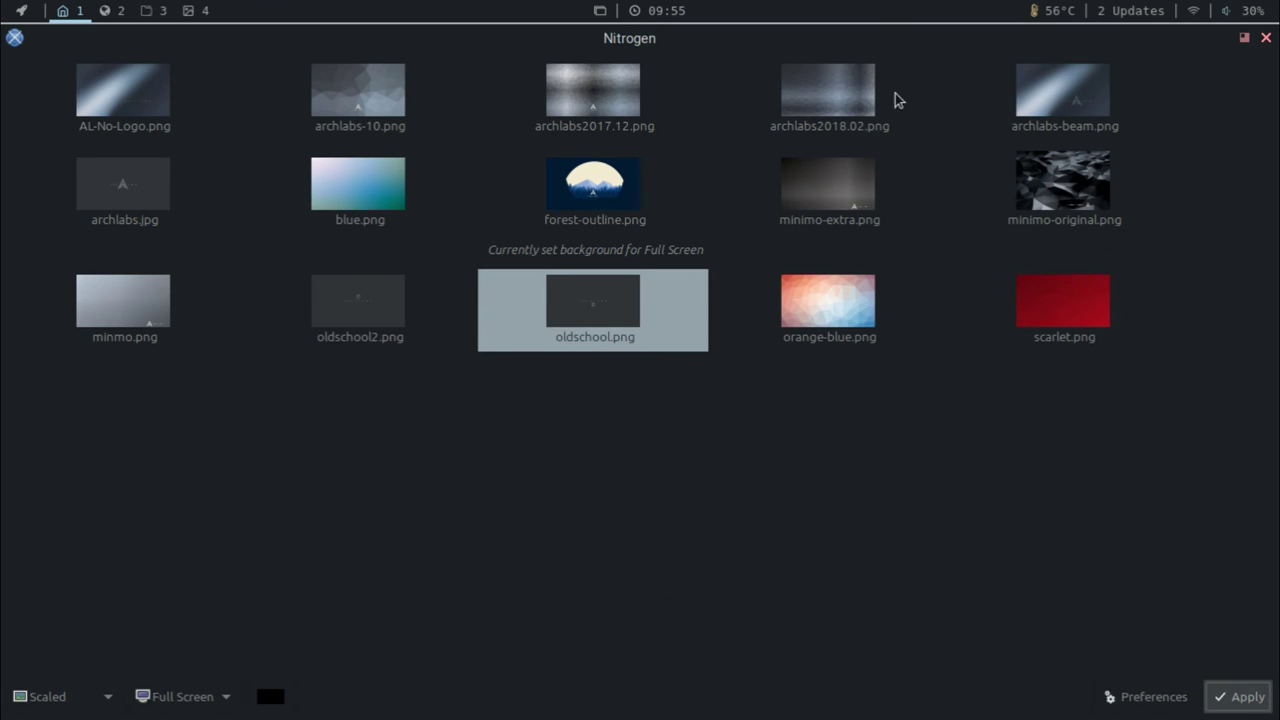
drag(886, 46, 828, 128)
- Reapply forest-outline.png, then close Nitrogen from its window menu
click(575, 300)
click(1018, 695)
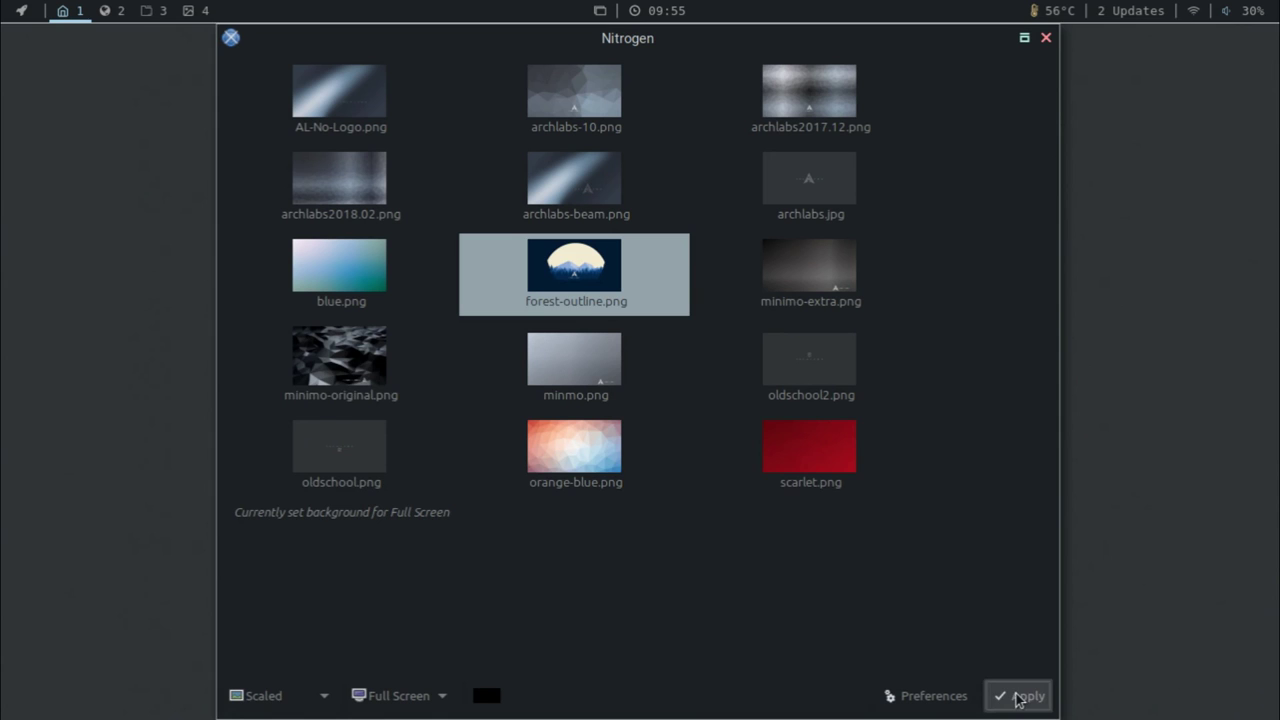
drag(786, 37, 850, 225)
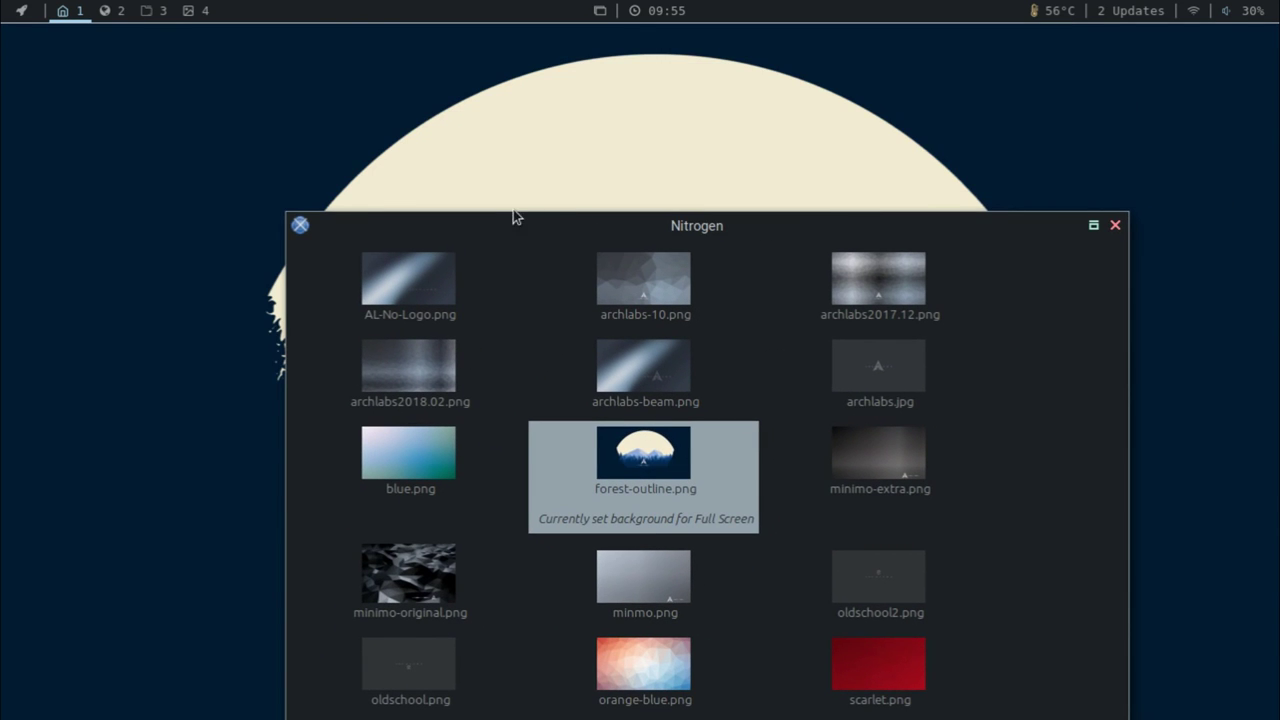
drag(372, 220, 378, 8)
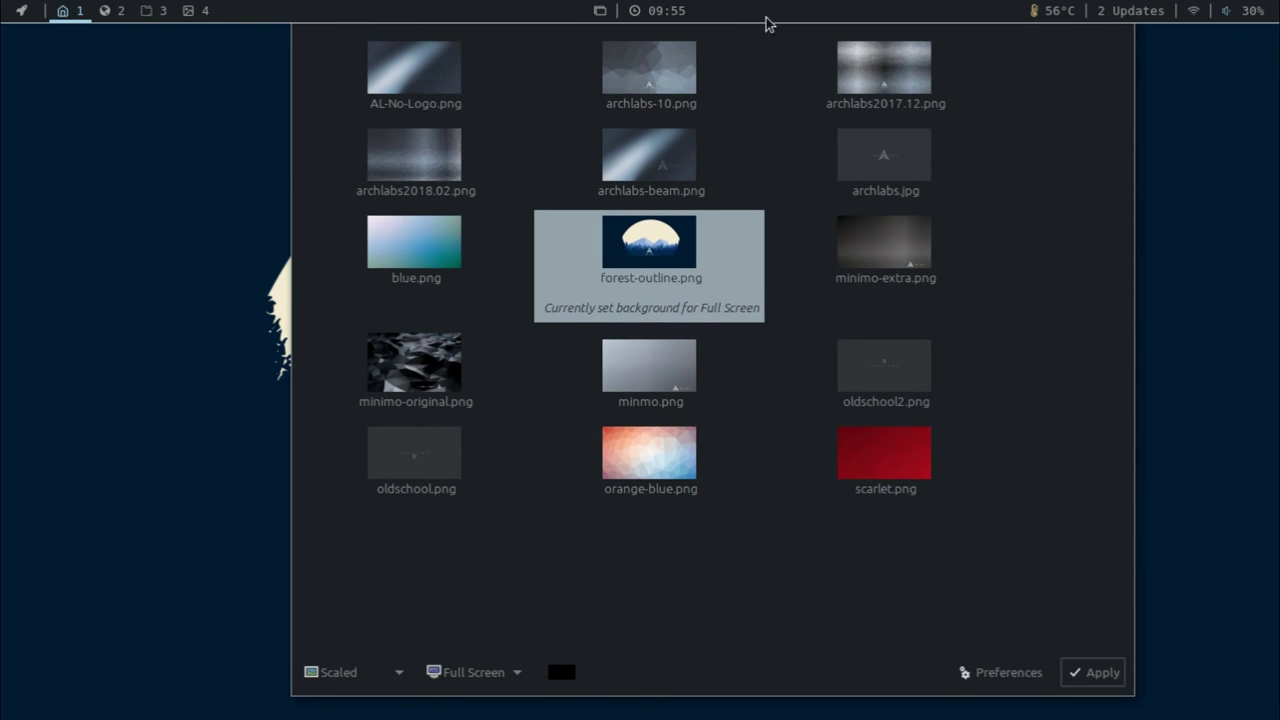
click(330, 80)
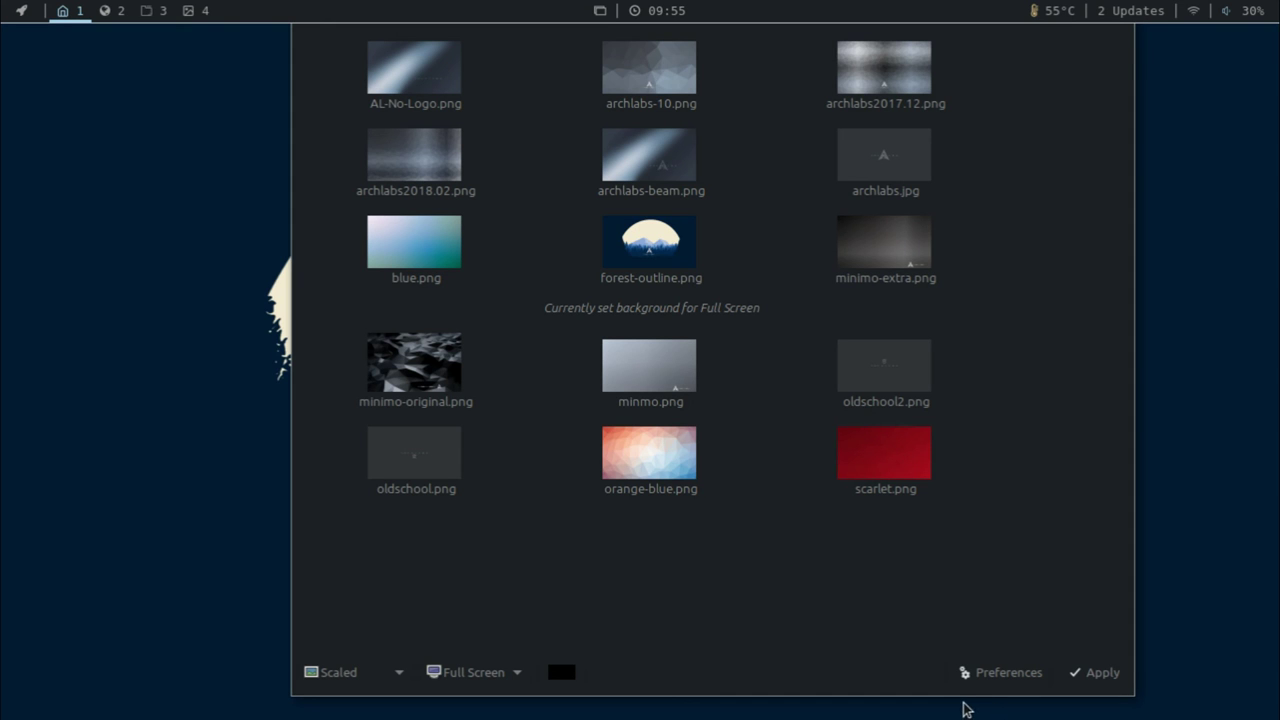
right_click(914, 694)
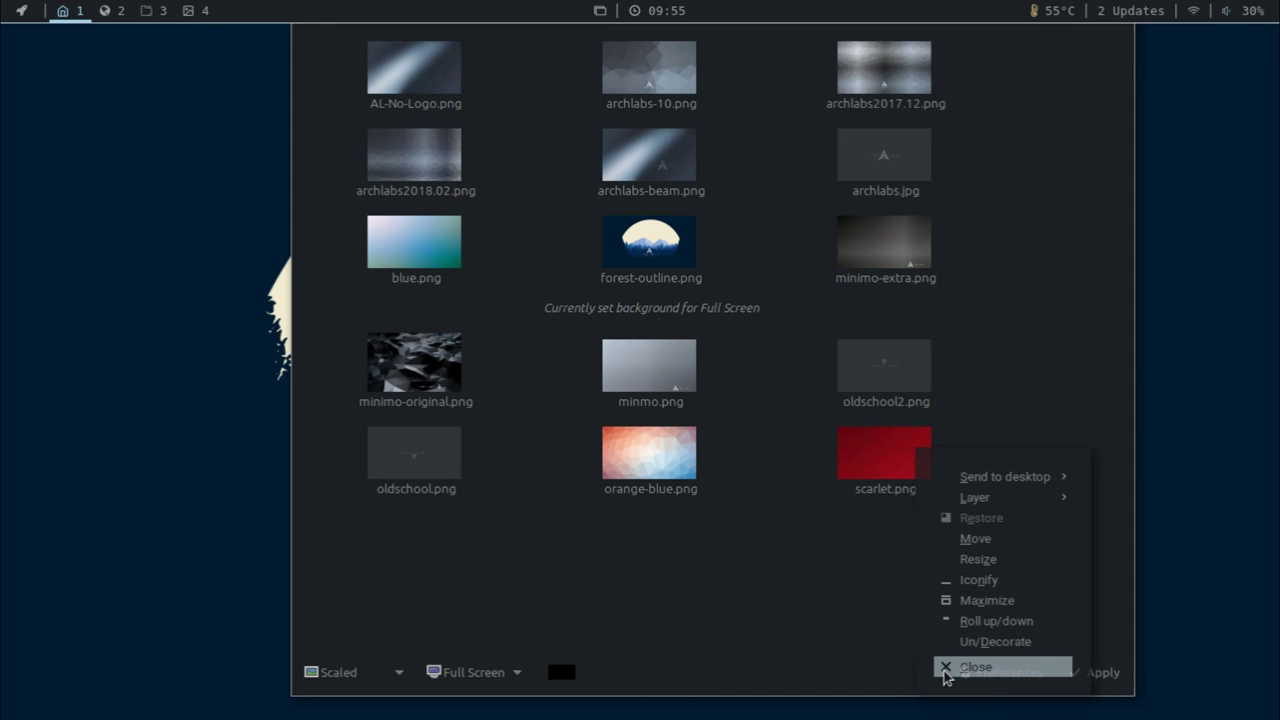
click(945, 670)
right_click(513, 235)
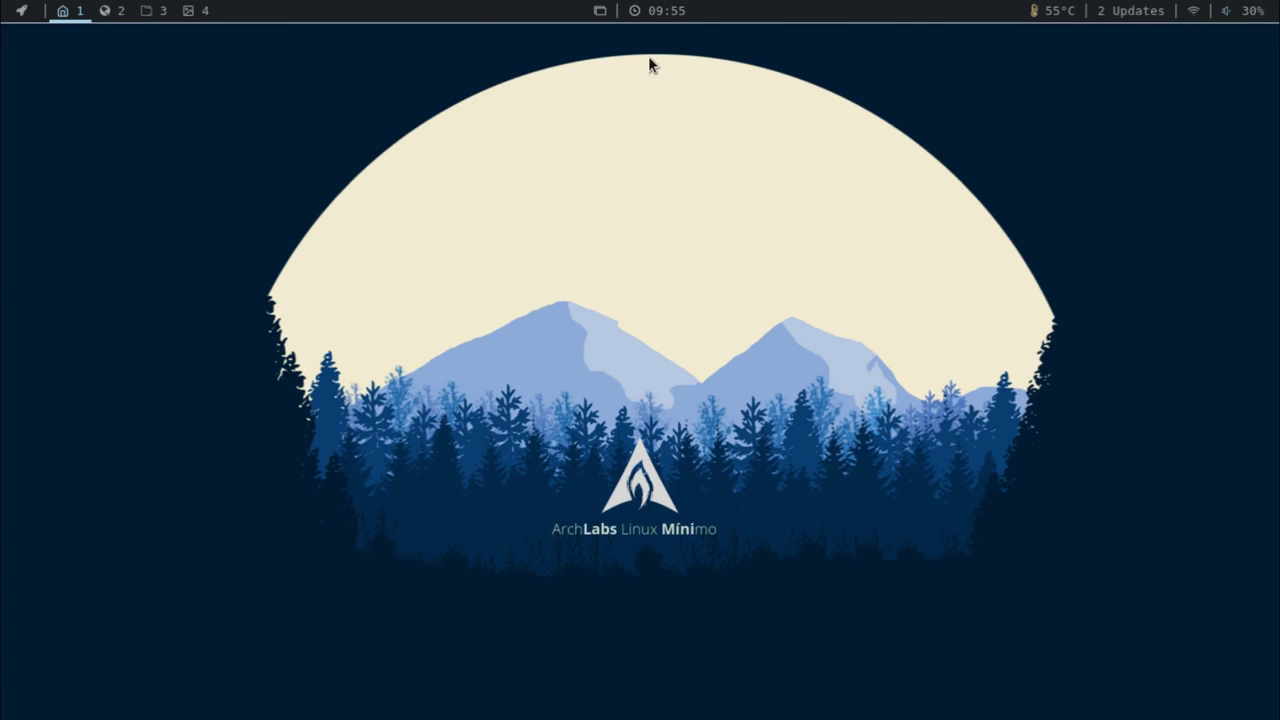
right_click(557, 180)
mouse_move(649, 466)
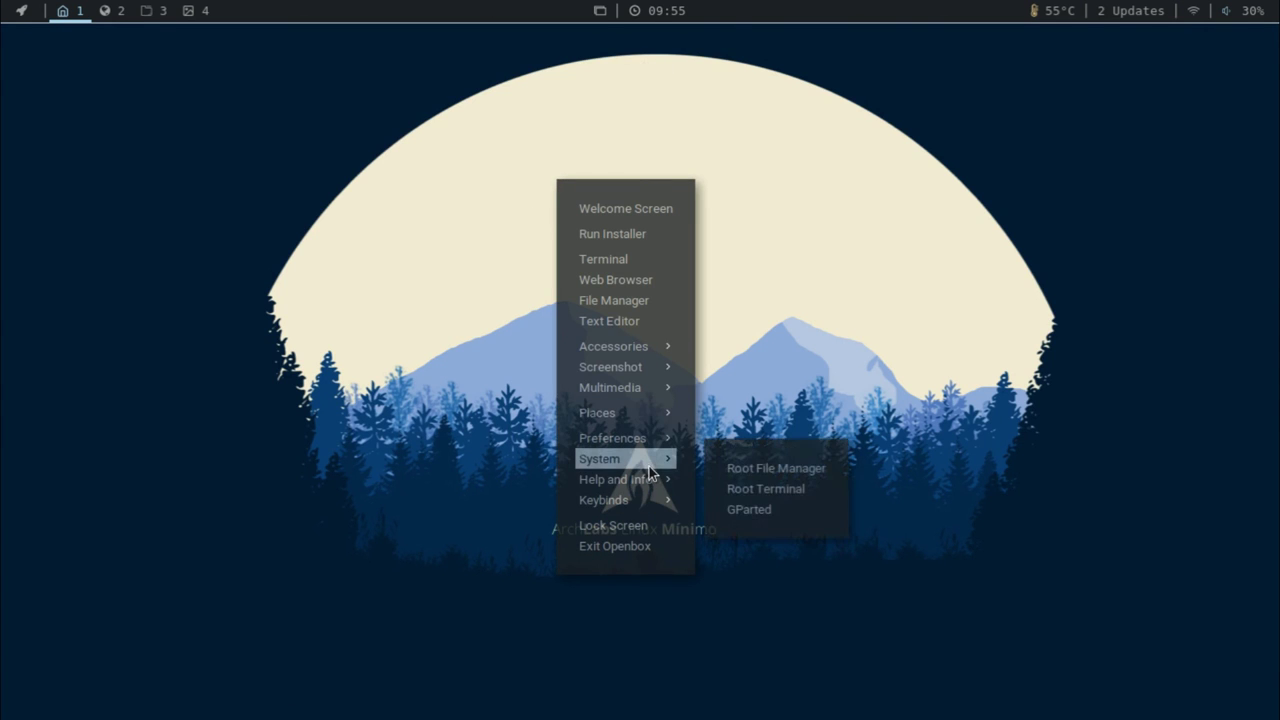
mouse_move(659, 415)
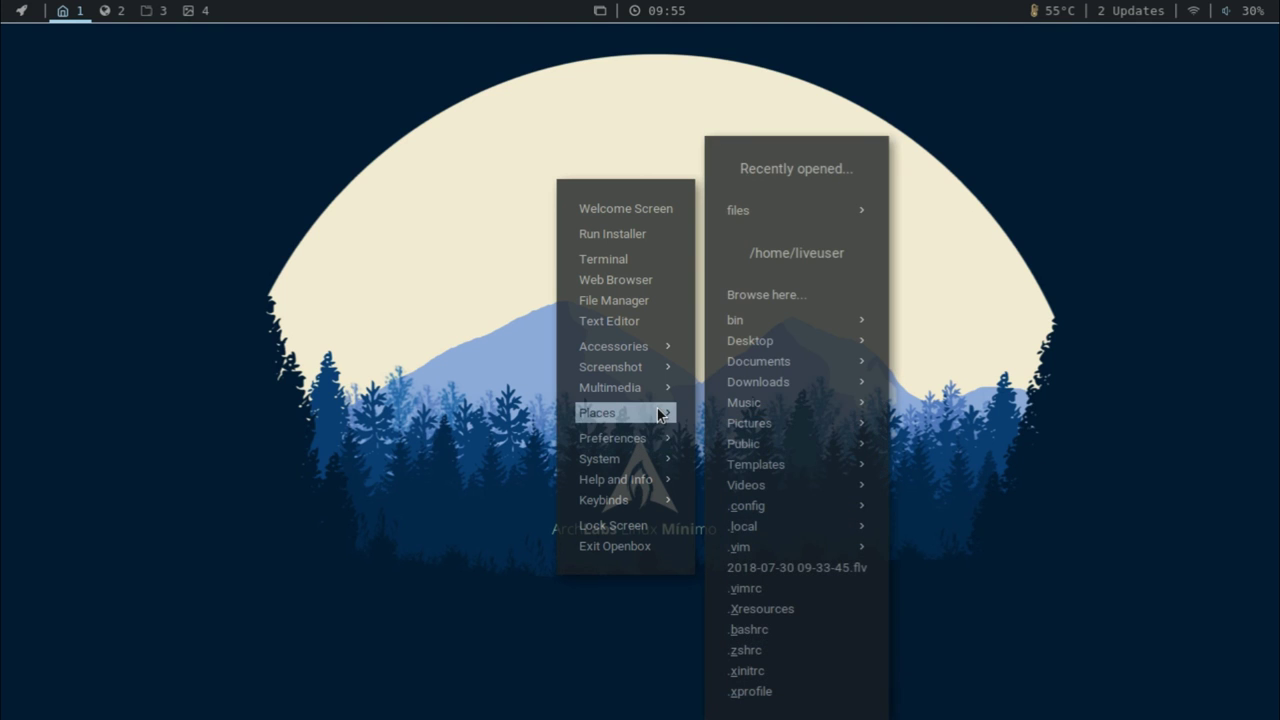
click(623, 259)
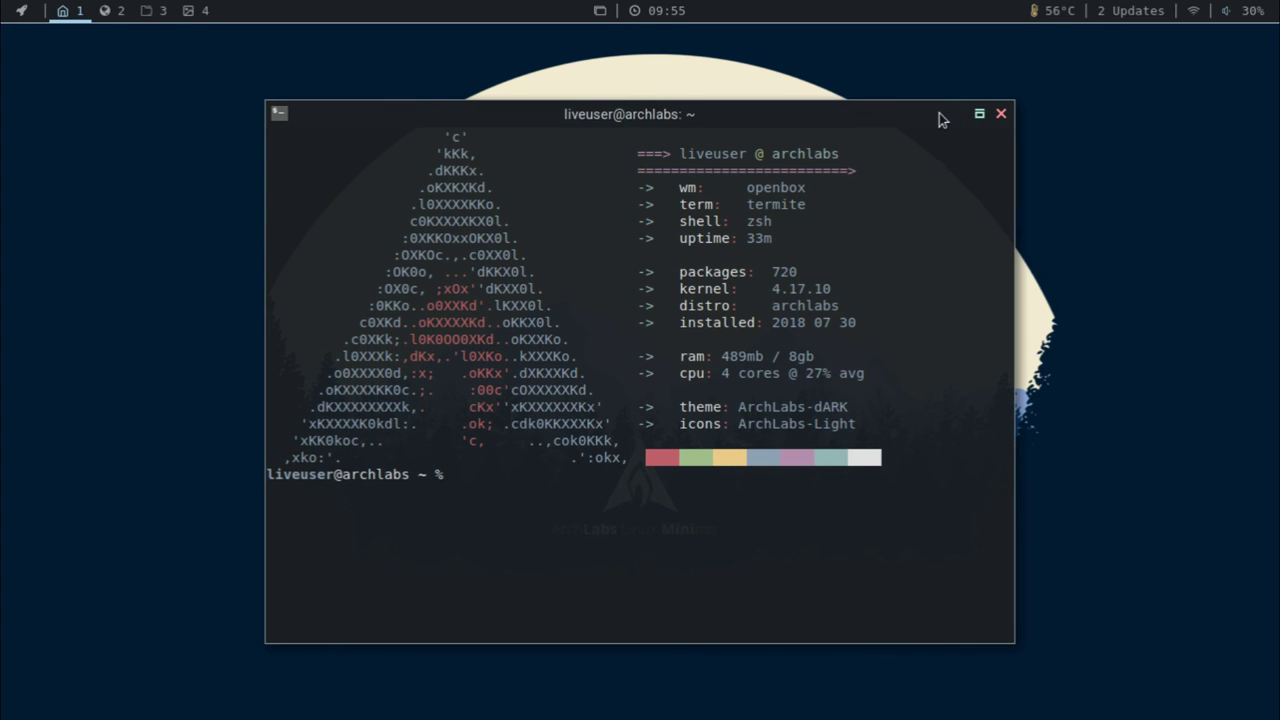
click(998, 116)
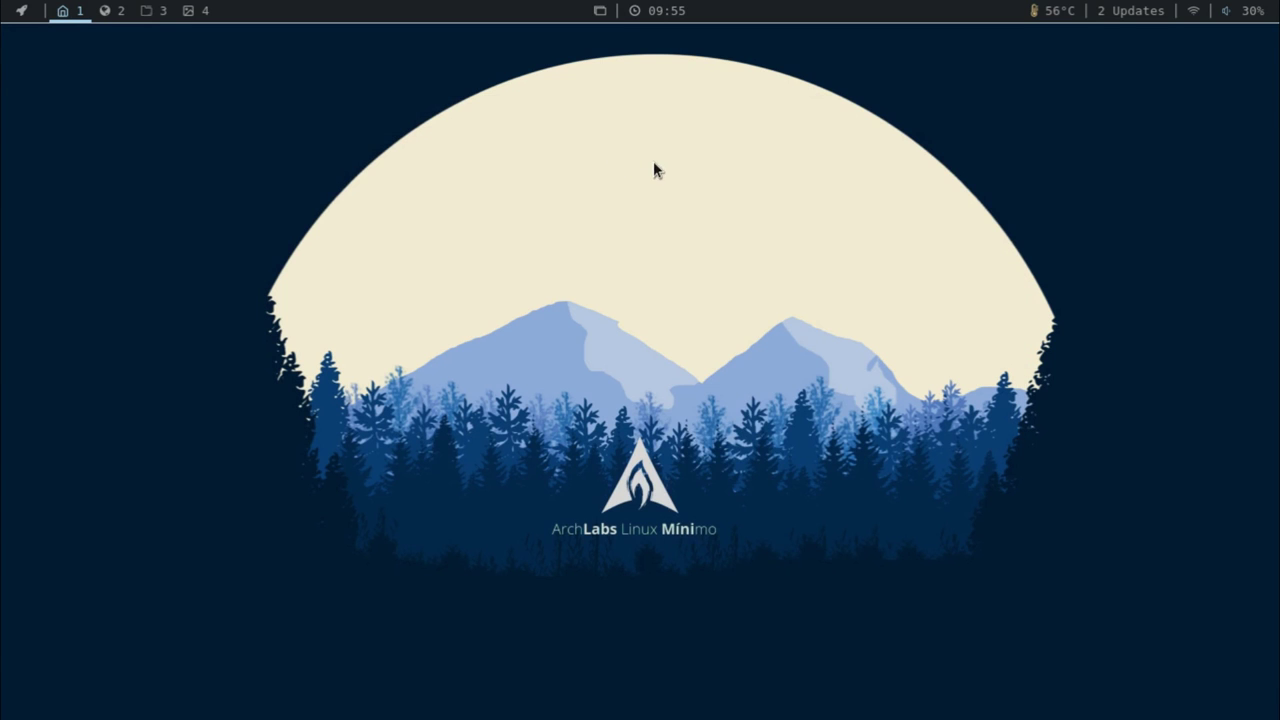
- Open Appearance Settings, preview the widget themes, and apply ArchLabs-Light
right_click(654, 163)
mouse_move(753, 430)
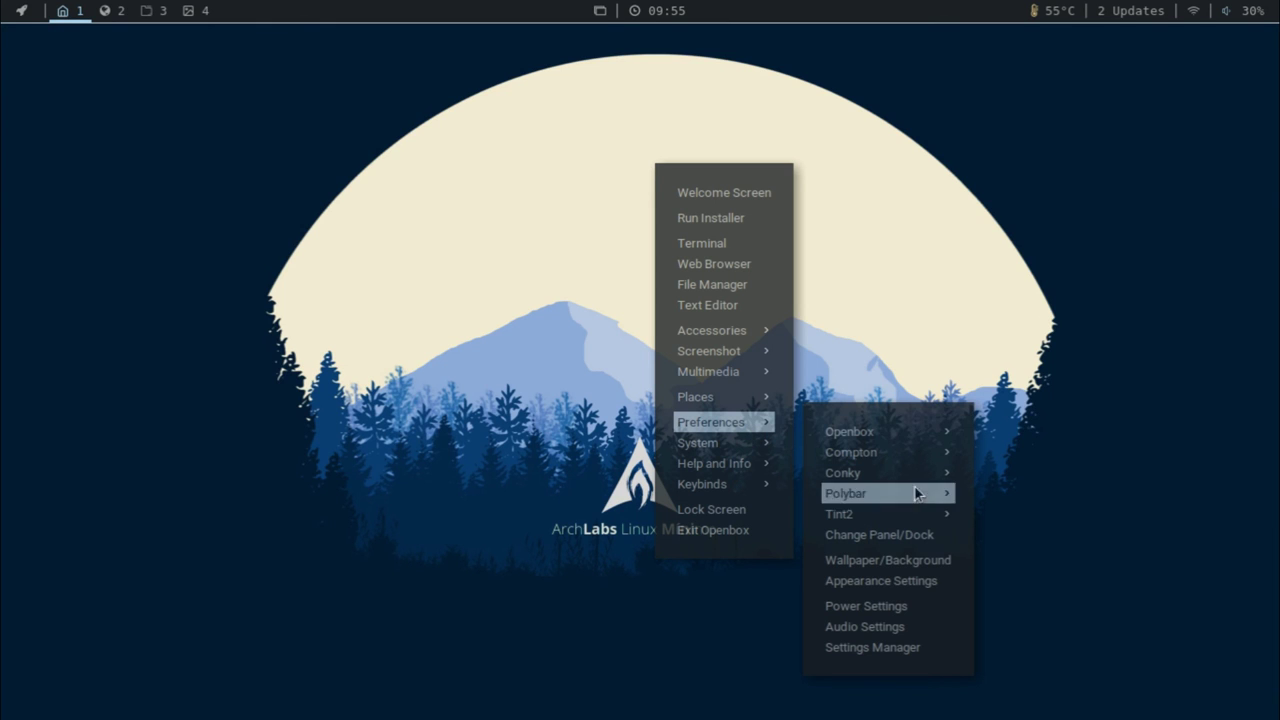
click(929, 585)
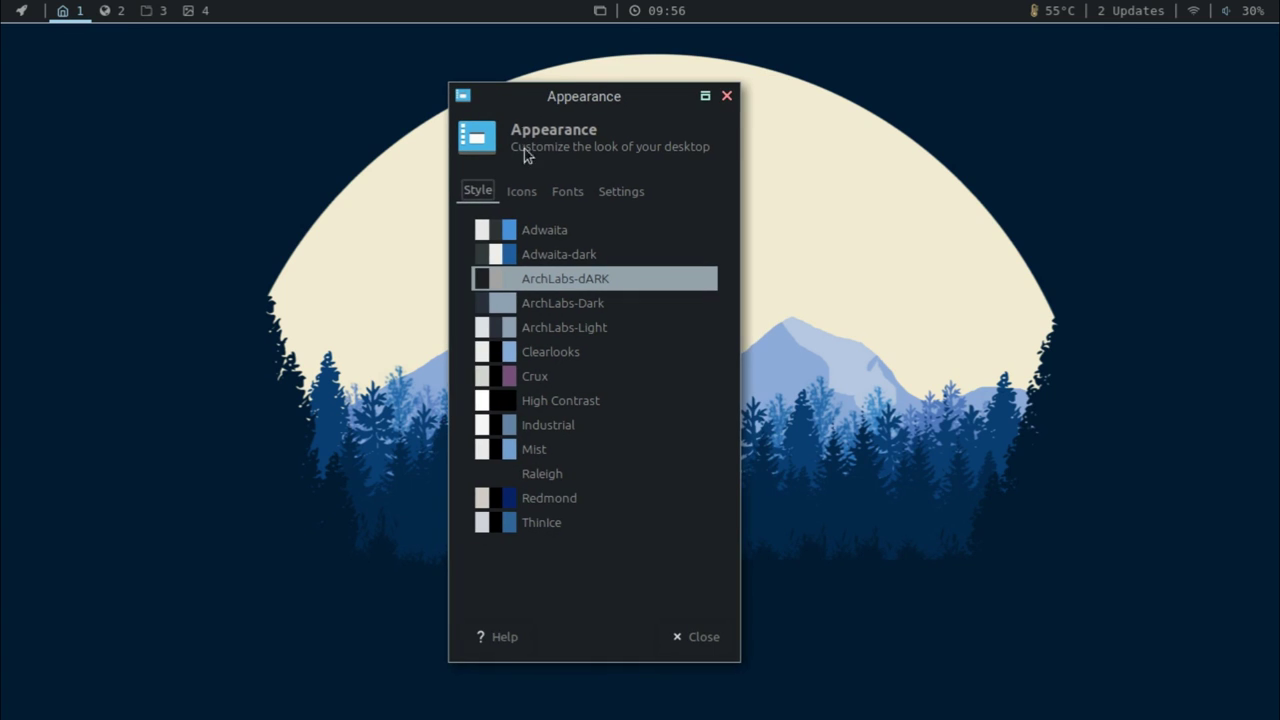
click(540, 260)
click(539, 232)
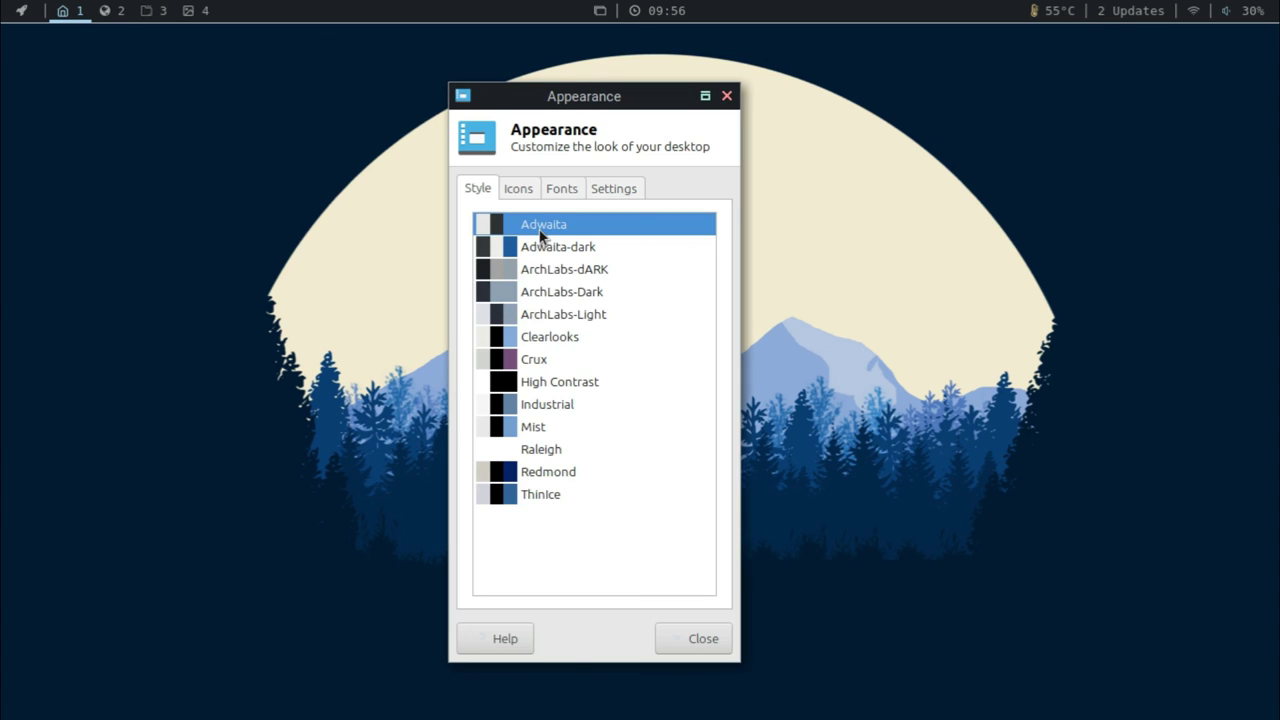
click(563, 272)
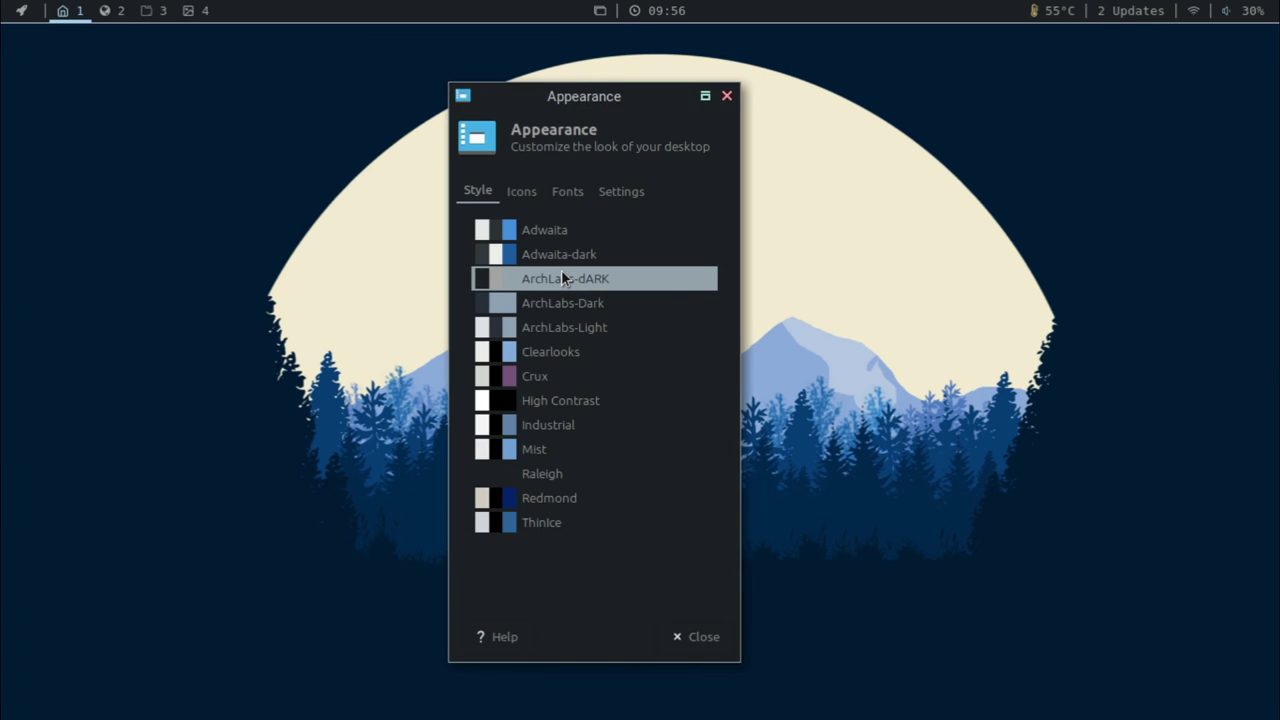
click(561, 310)
click(561, 318)
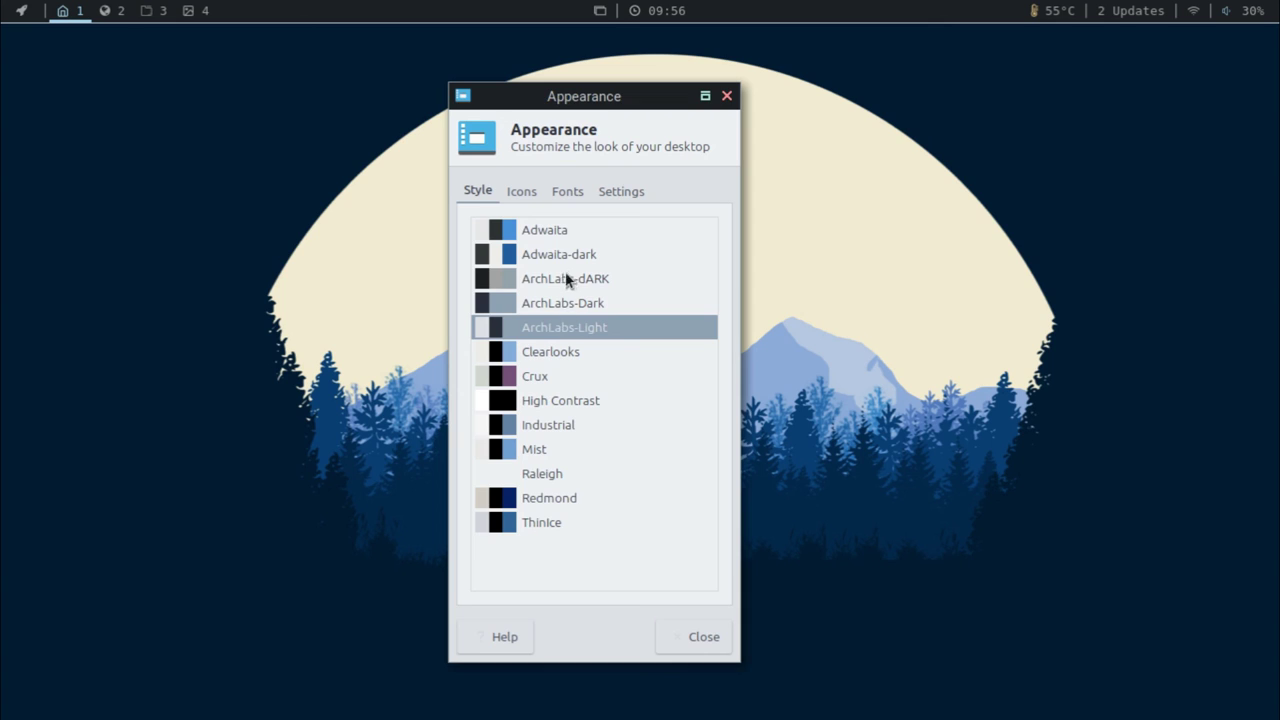
click(567, 275)
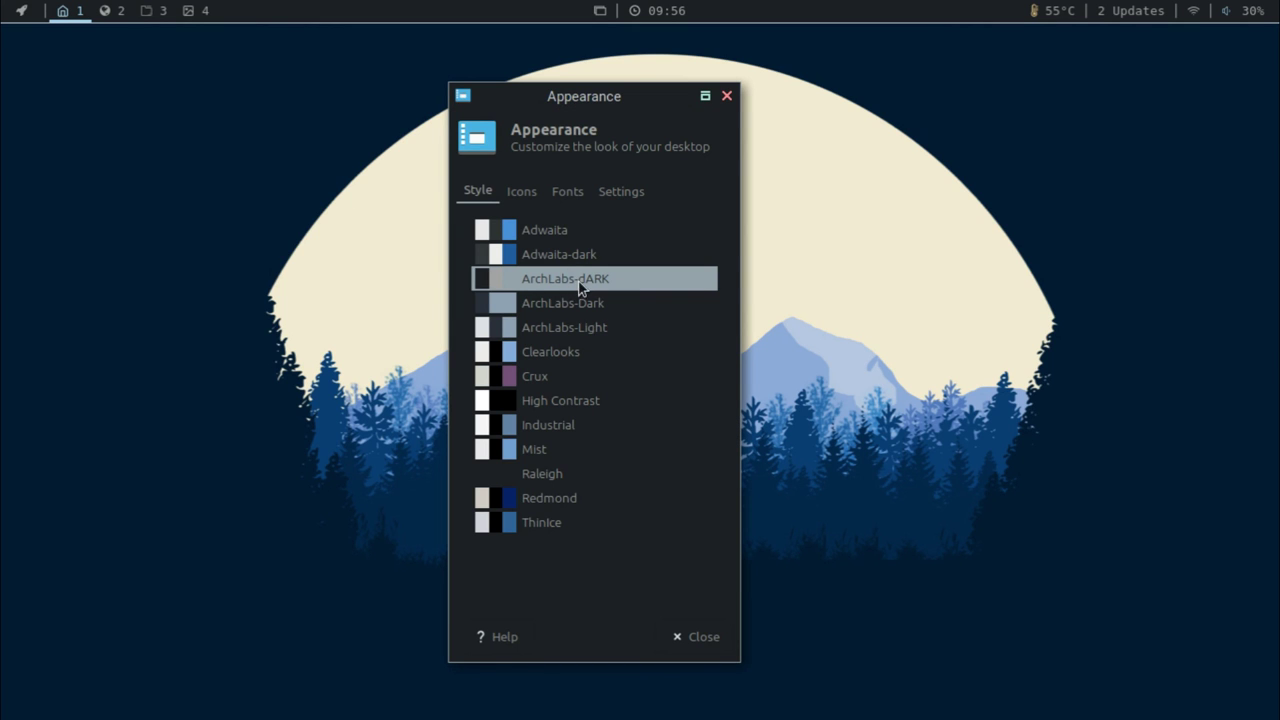
click(581, 296)
click(578, 312)
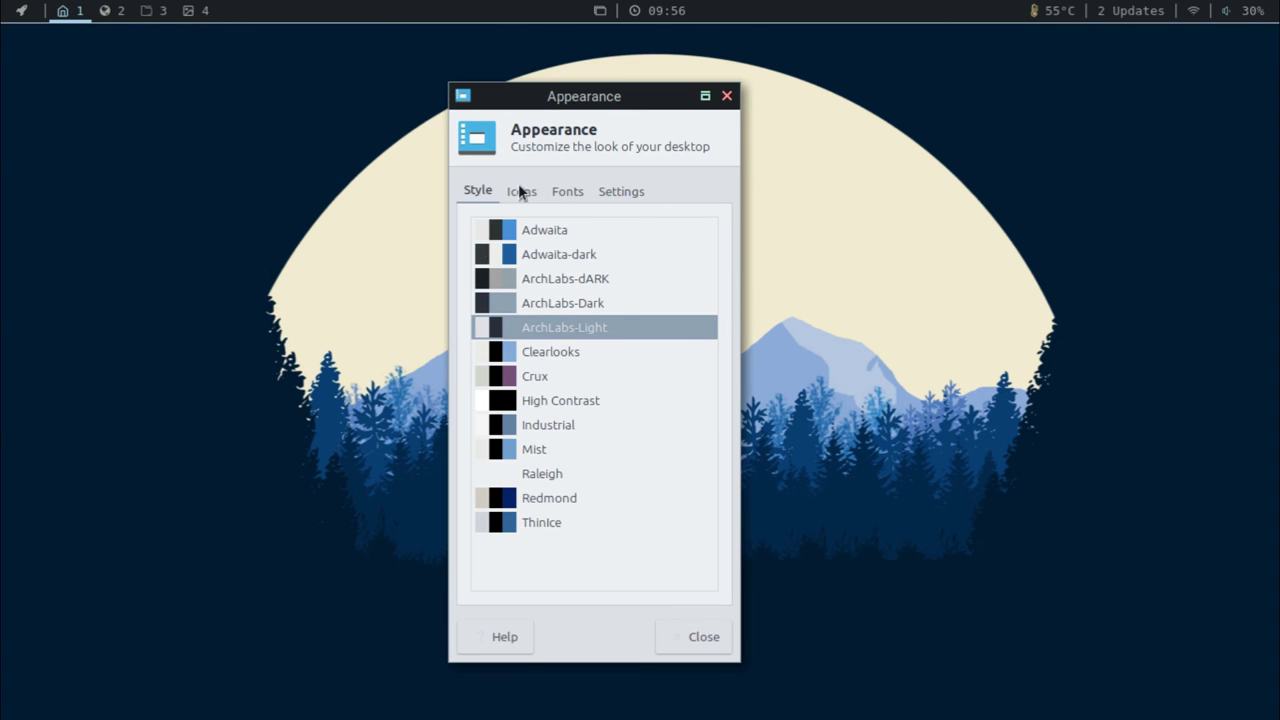
- Preview the Adwaita, GNOME, HighContrast and ArchLabs-Dark icon themes, keeping ArchLabs-Light
click(518, 190)
click(553, 292)
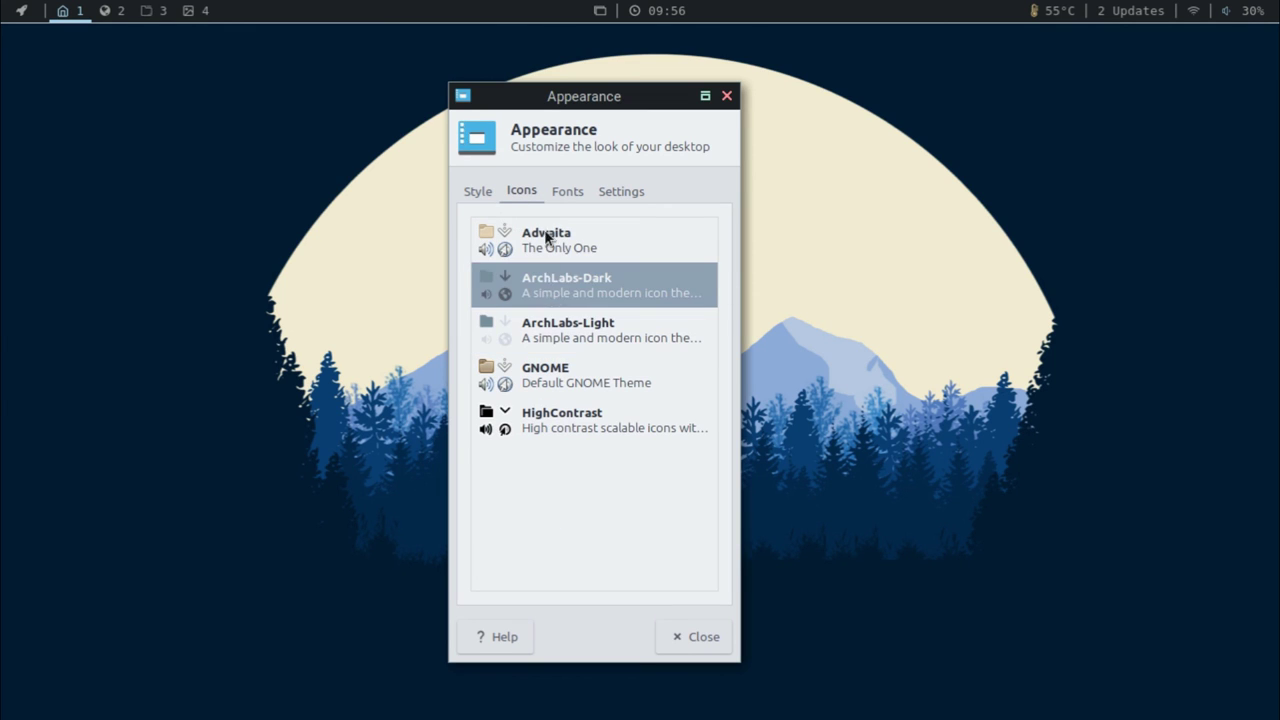
click(545, 234)
click(574, 336)
click(572, 370)
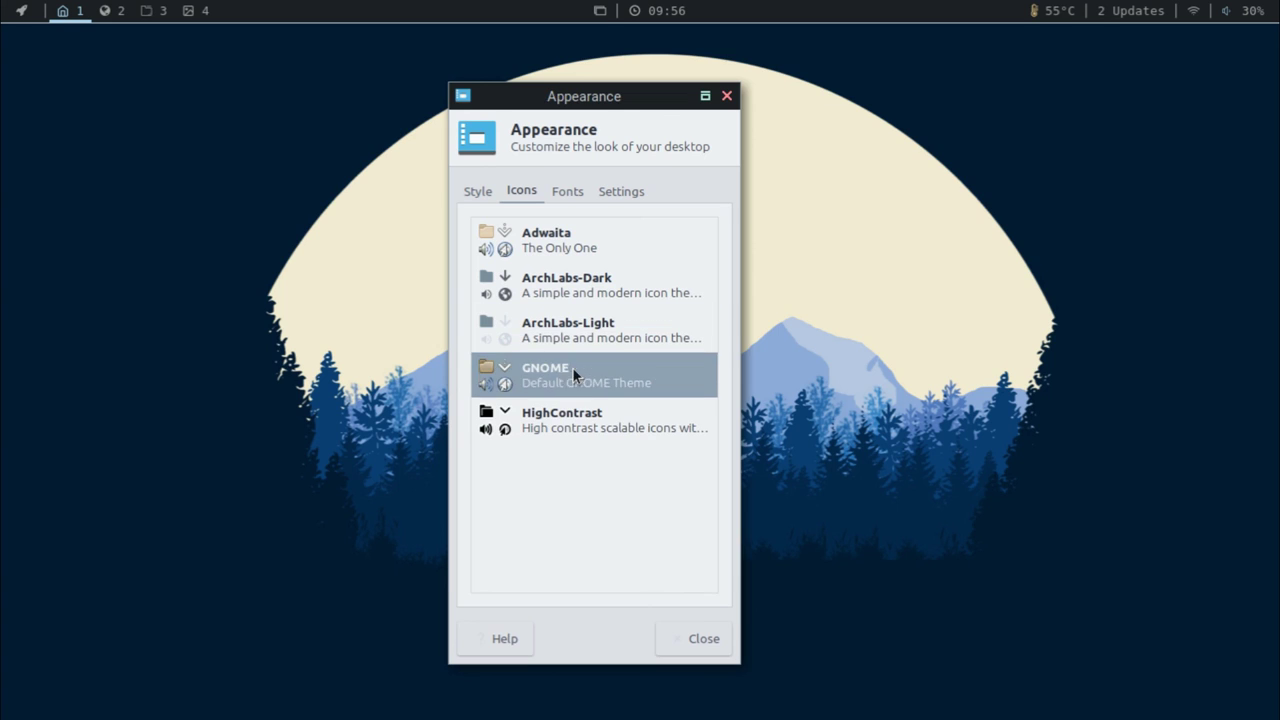
click(569, 425)
click(530, 284)
click(545, 325)
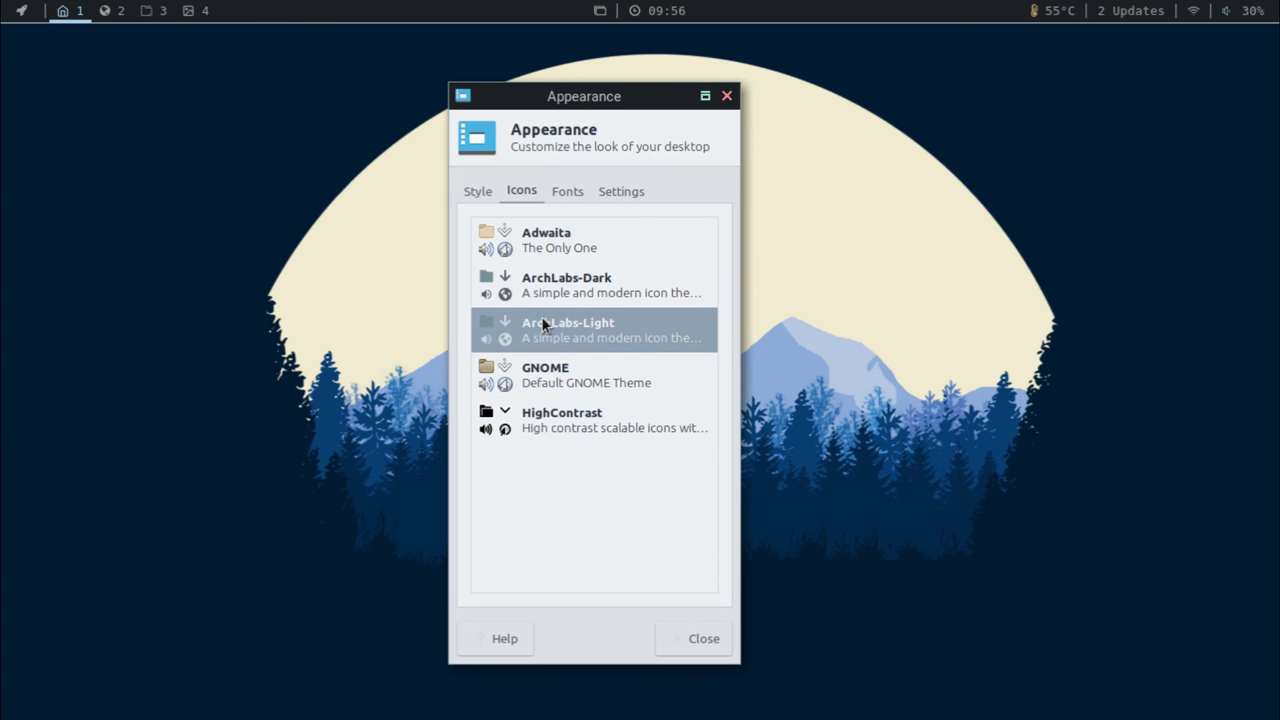
- Check the Ubuntu Light 10 default font and the toolbar/menu/sound options, then close Appearance
click(586, 193)
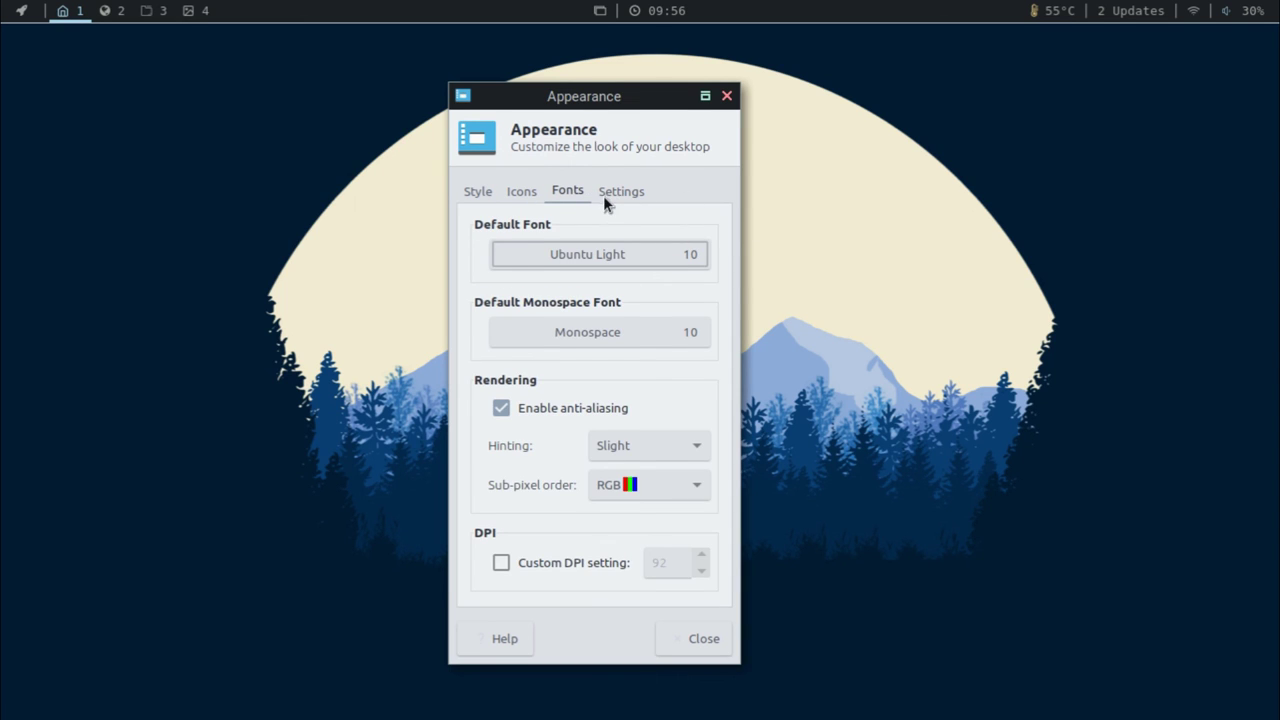
click(603, 195)
click(728, 95)
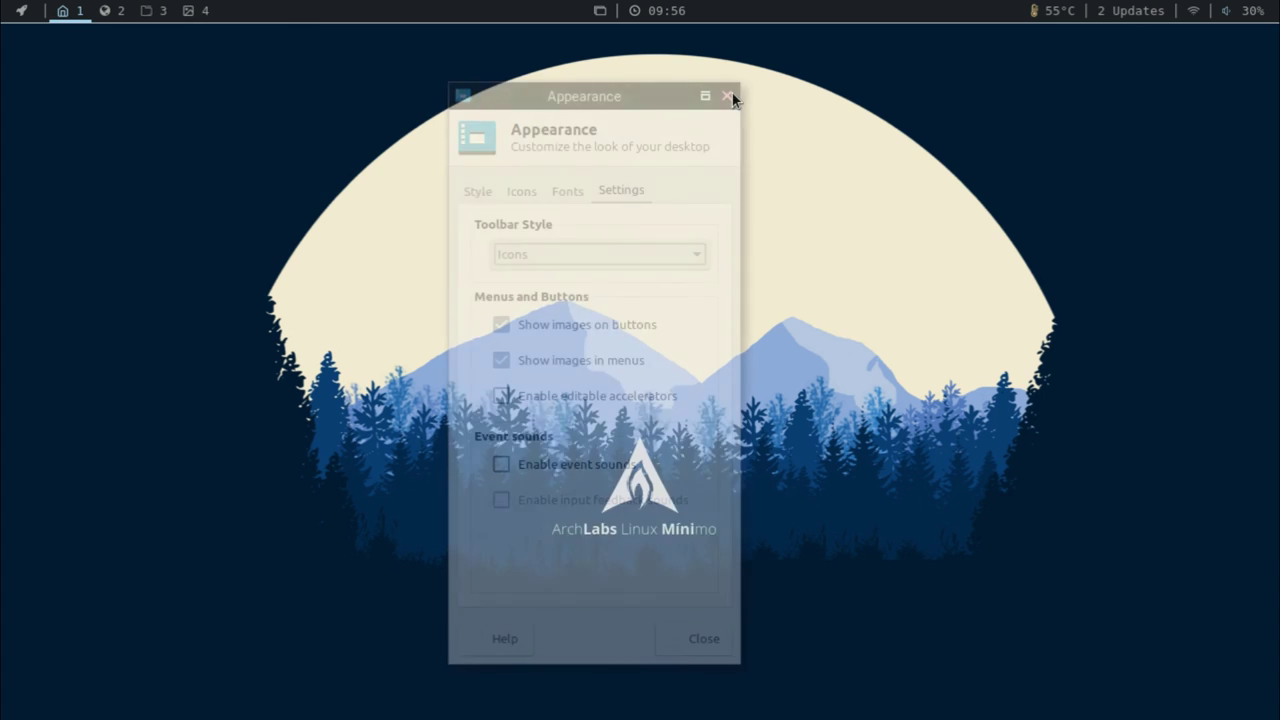
- Launch Settings Editor by searching 'setting' in rofi, close it, then search 'sett' again
key(super+space)
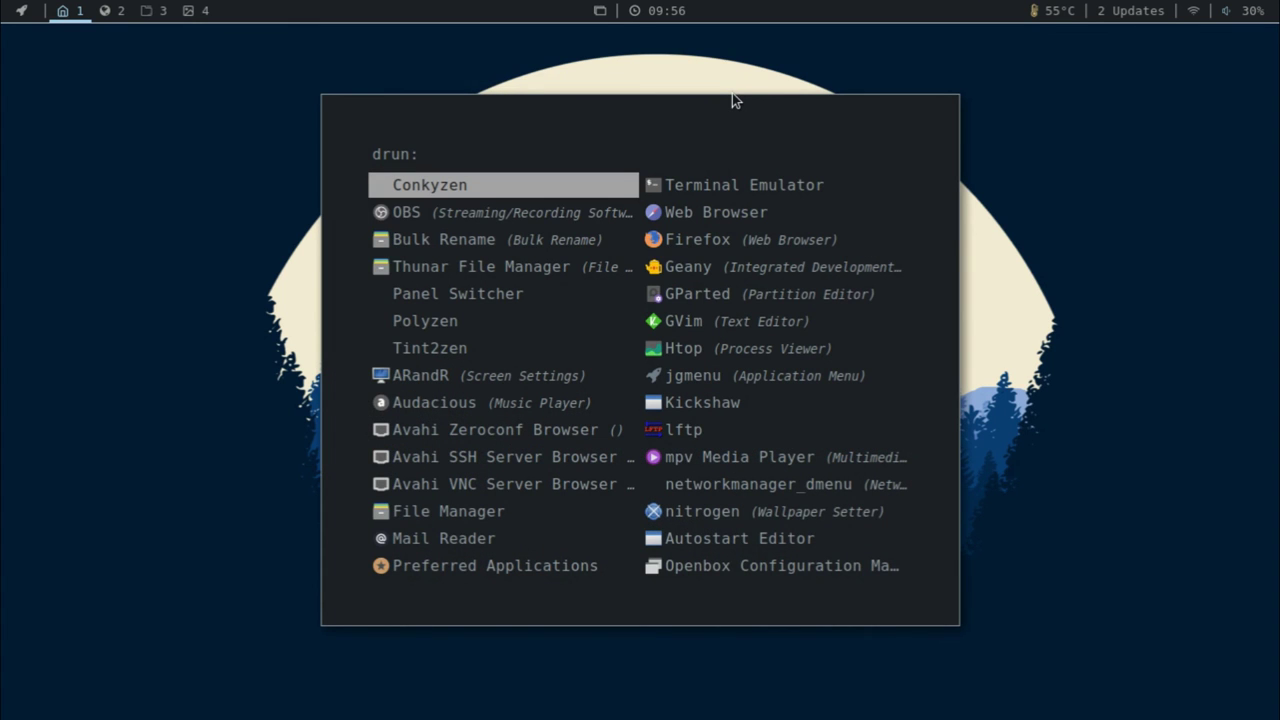
text(setting)
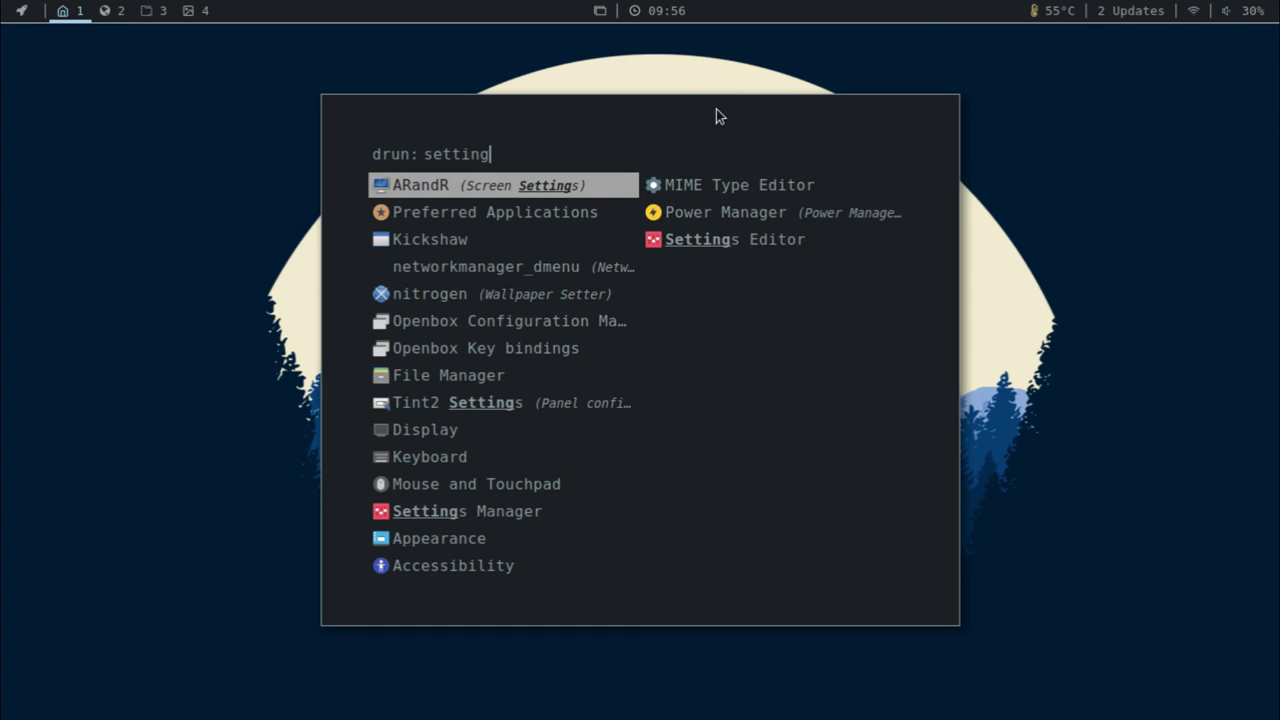
click(697, 245)
click(697, 245)
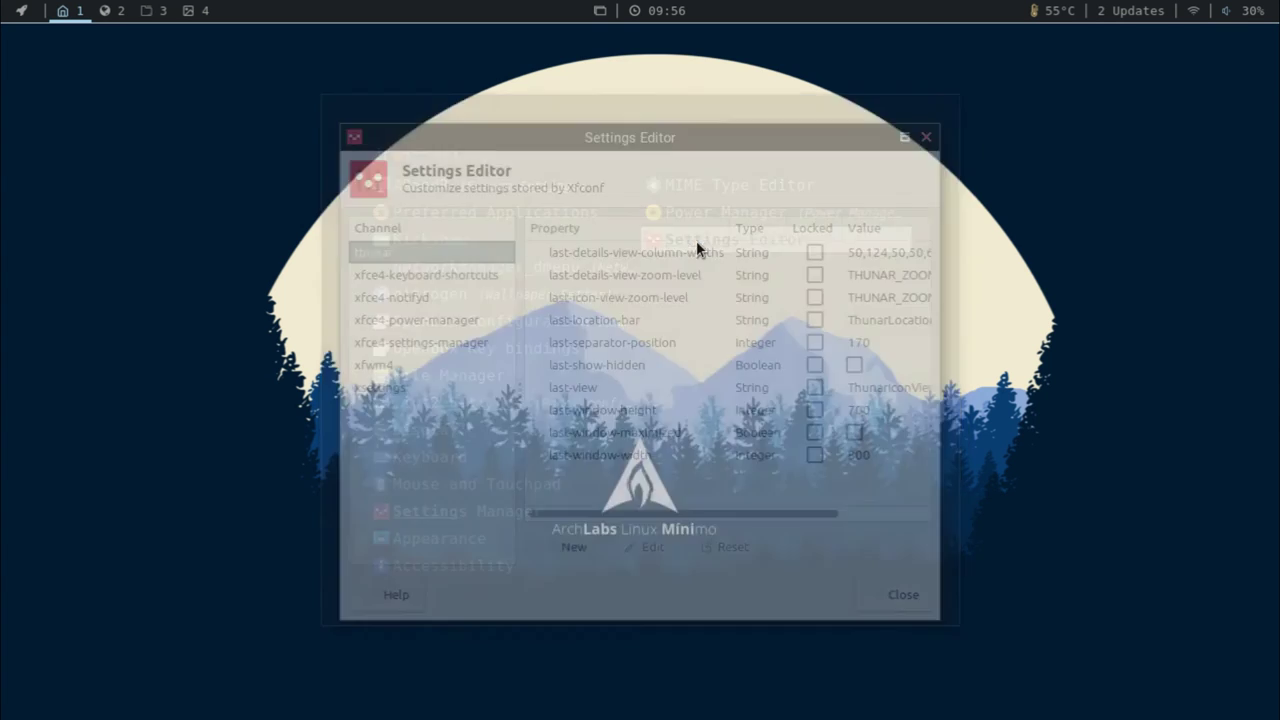
click(926, 137)
key(super+space)
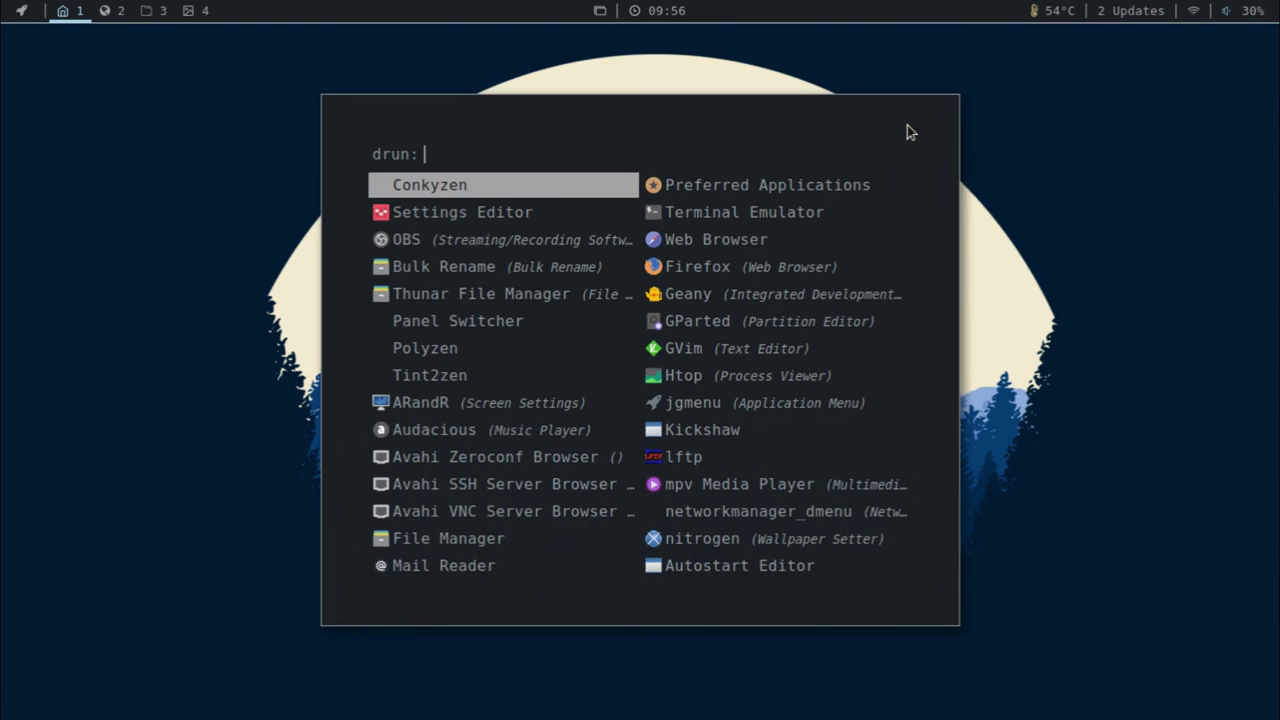
text(sett)
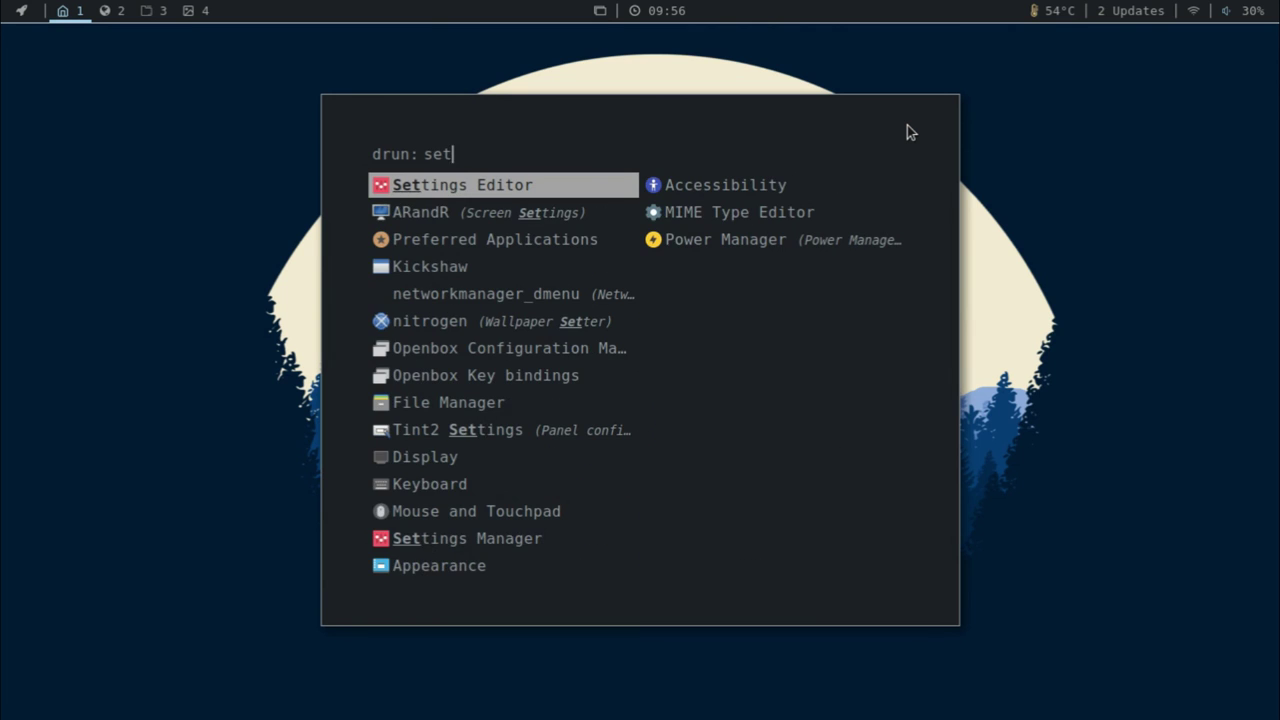
- Open Mouse and Touchpad from the Settings Manager and check its Behavior and Devices tabs
click(478, 538)
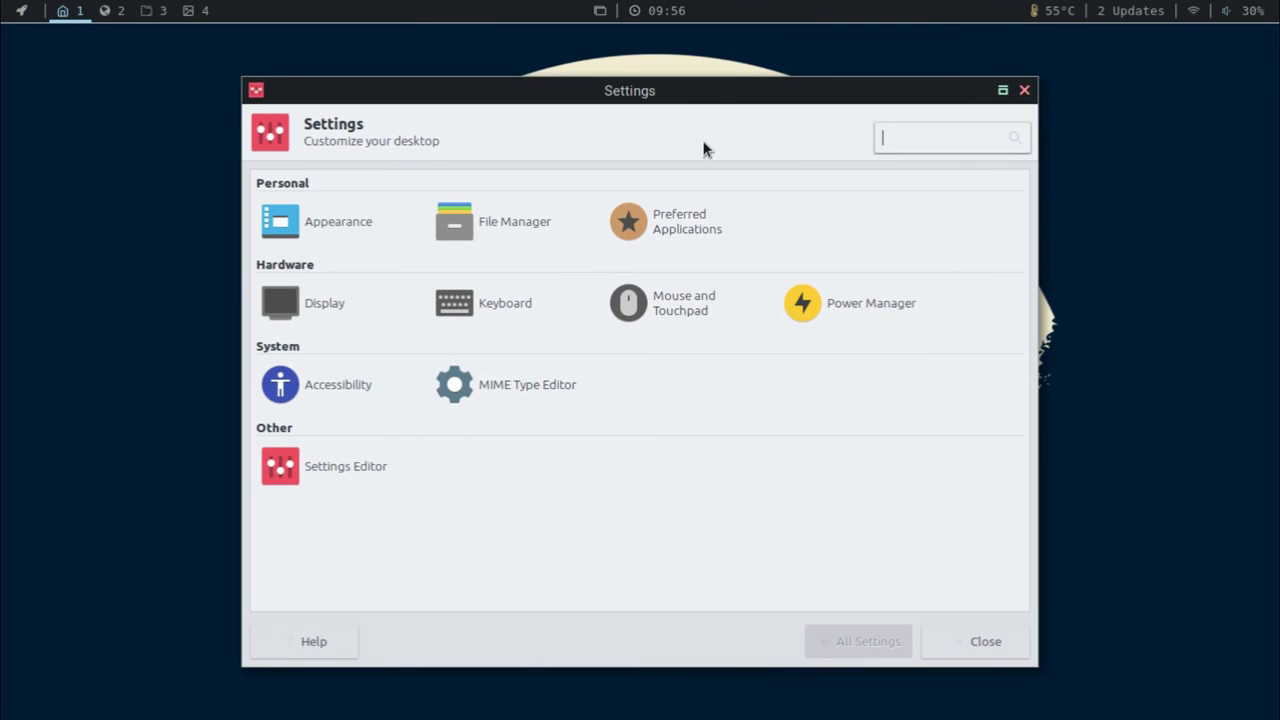
drag(557, 91, 552, 62)
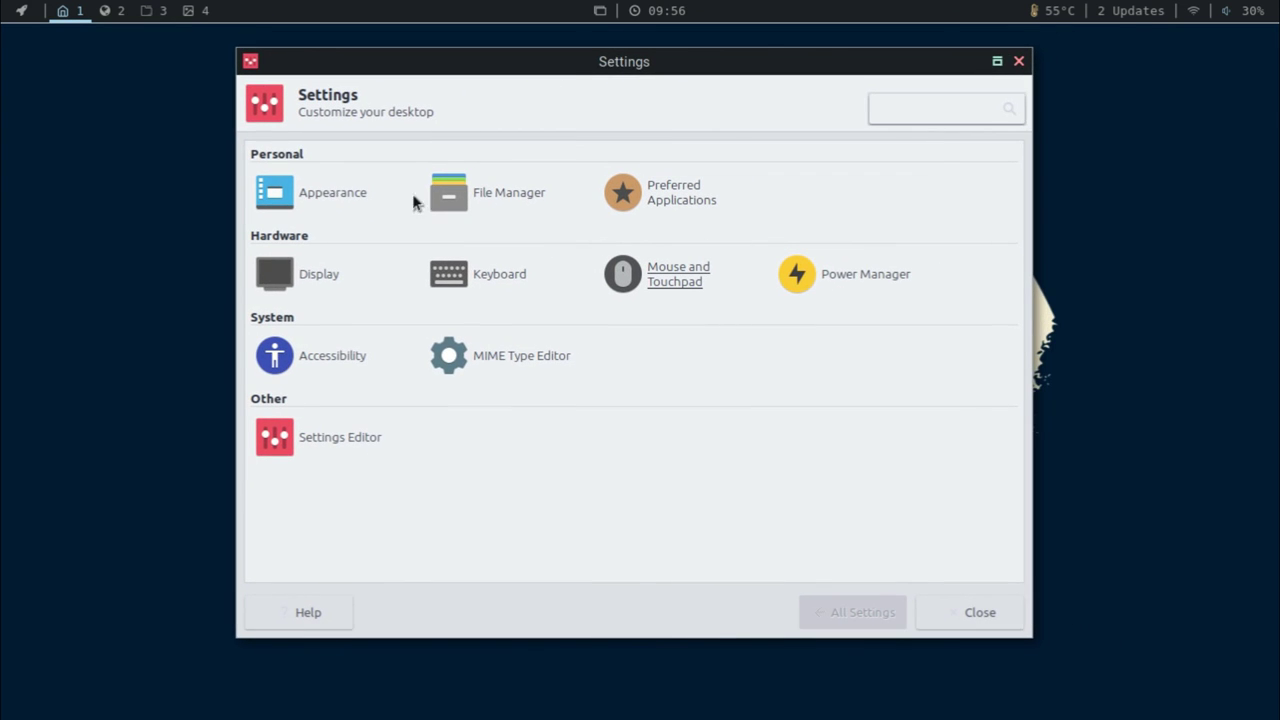
click(642, 276)
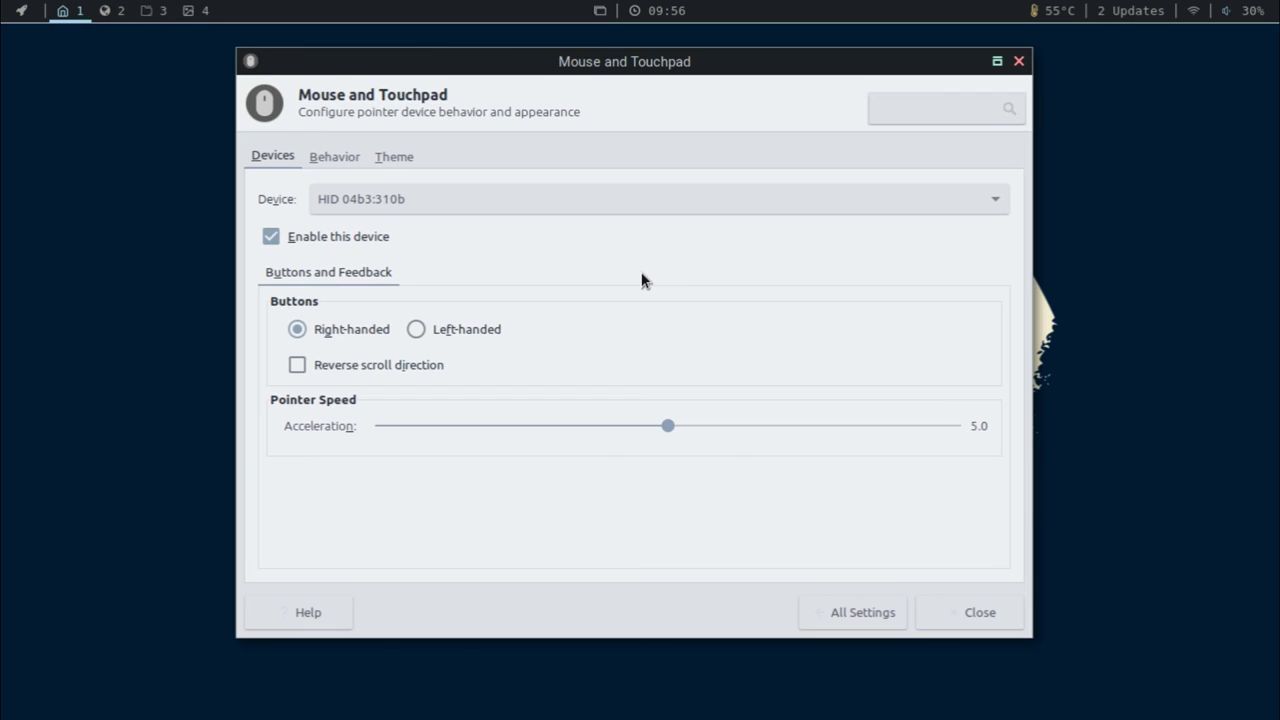
click(322, 160)
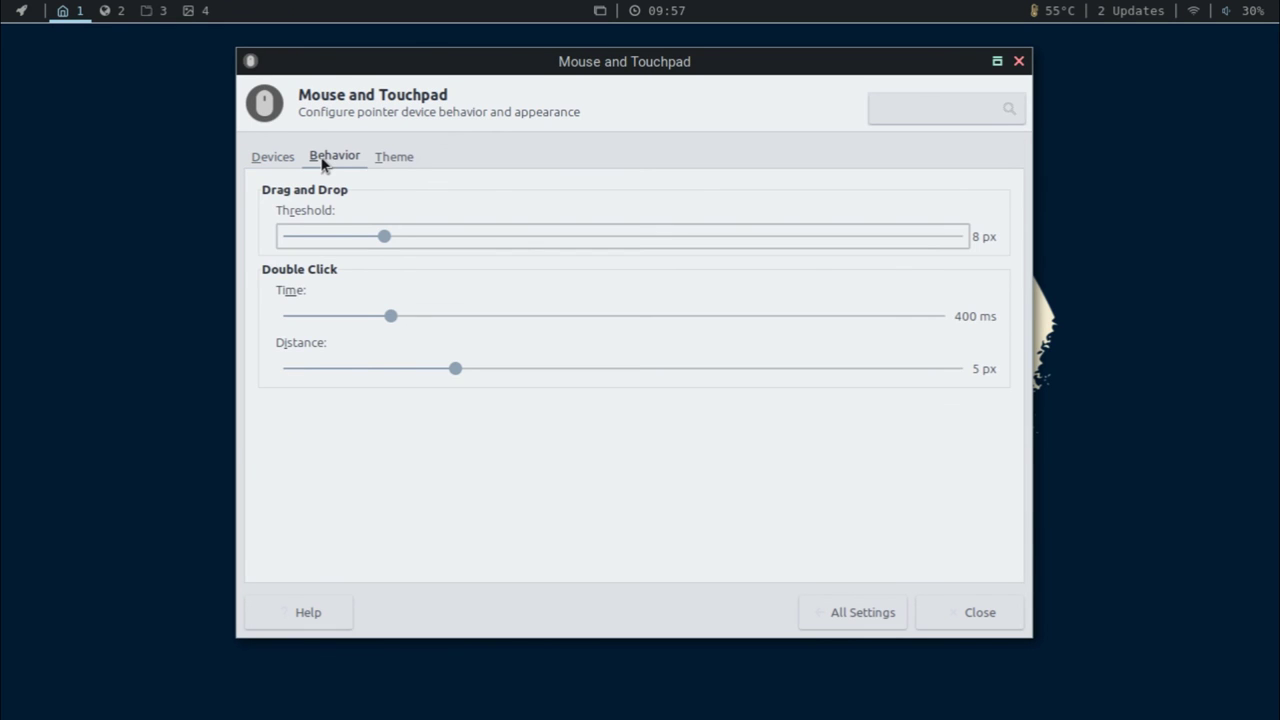
click(279, 160)
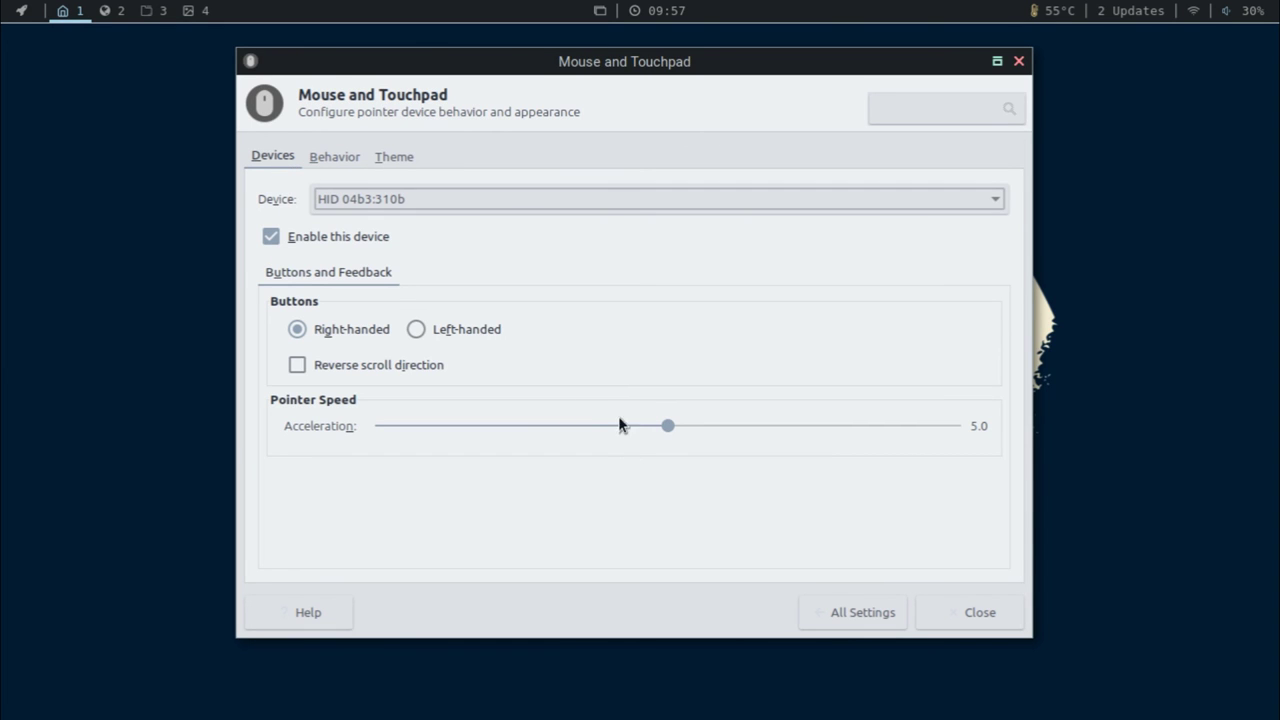
- Preview the Adwaita, Default and ArchLabs-Dark cursor themes, ending on ArchLabs-Light
click(392, 160)
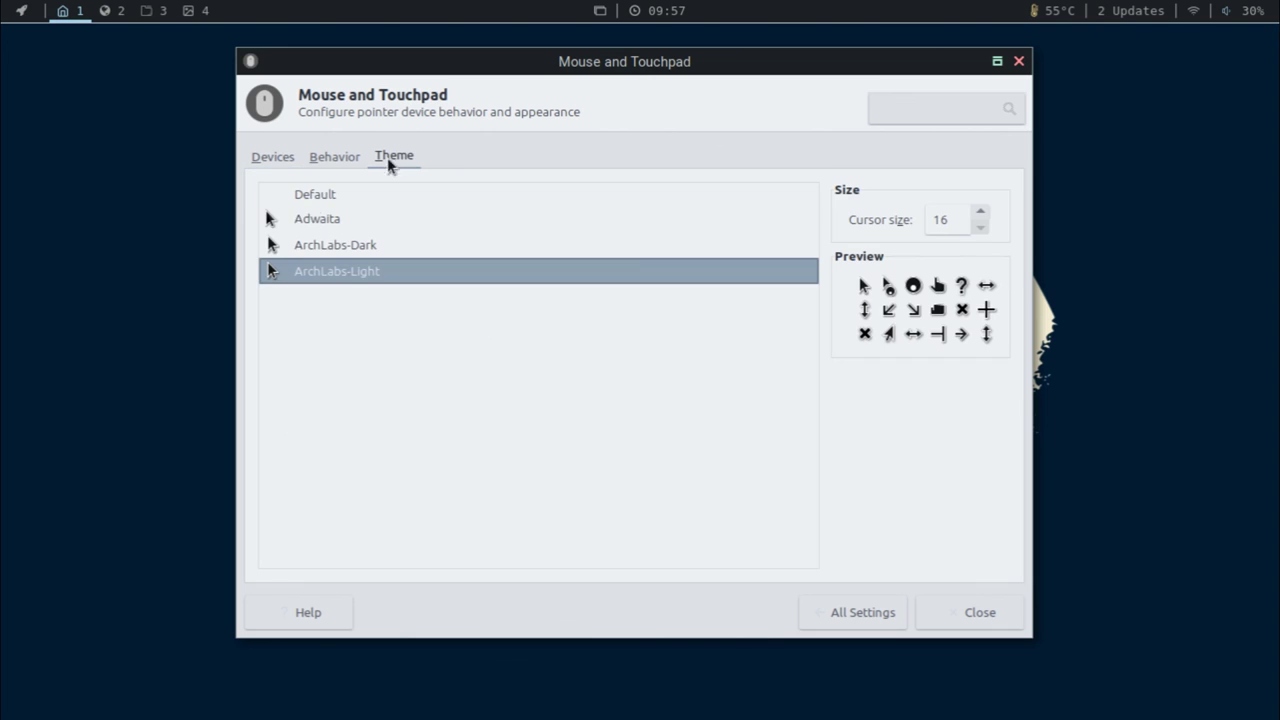
click(313, 218)
click(309, 194)
click(329, 244)
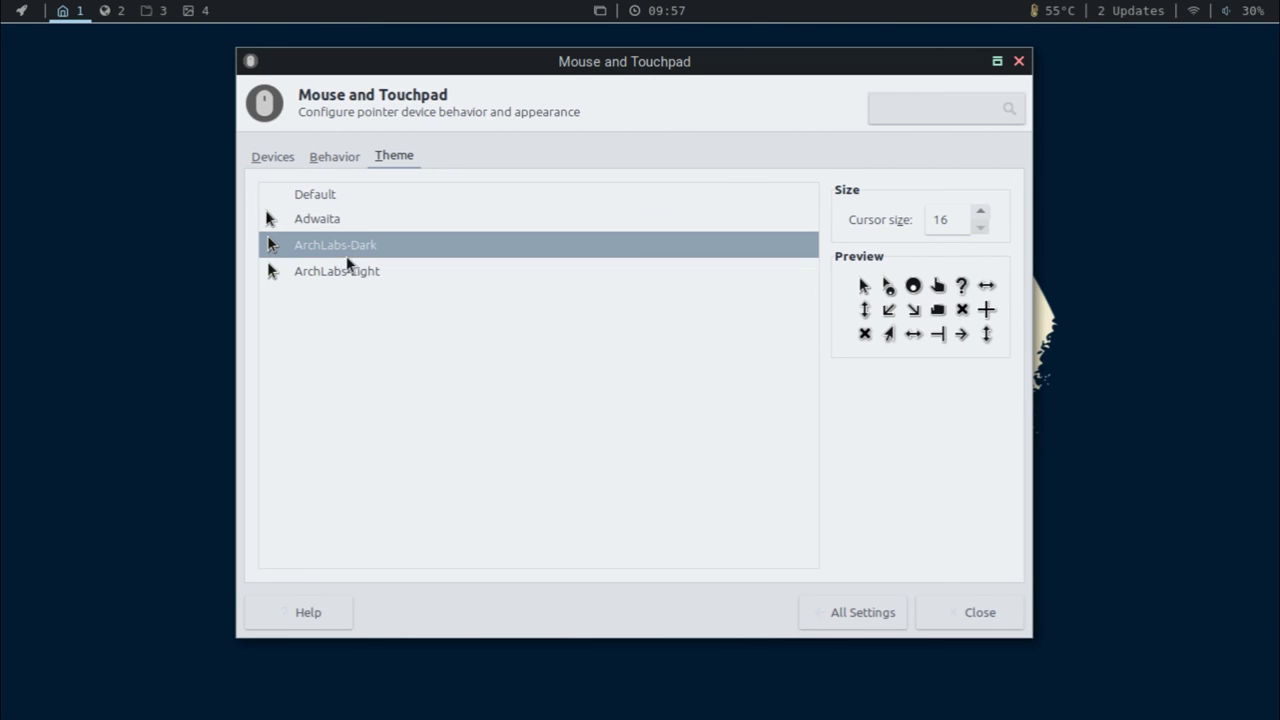
click(348, 274)
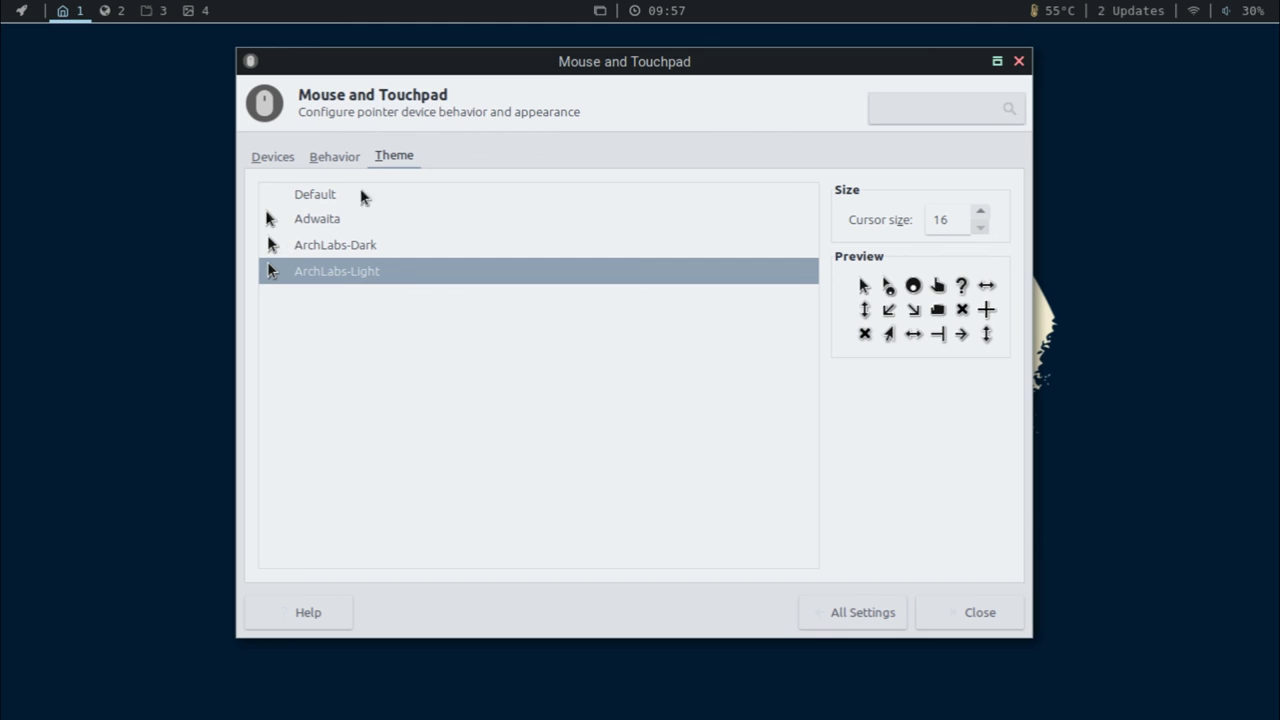
- Close Mouse and Touchpad, then open Settings Manager from Preferences and close it
click(1018, 62)
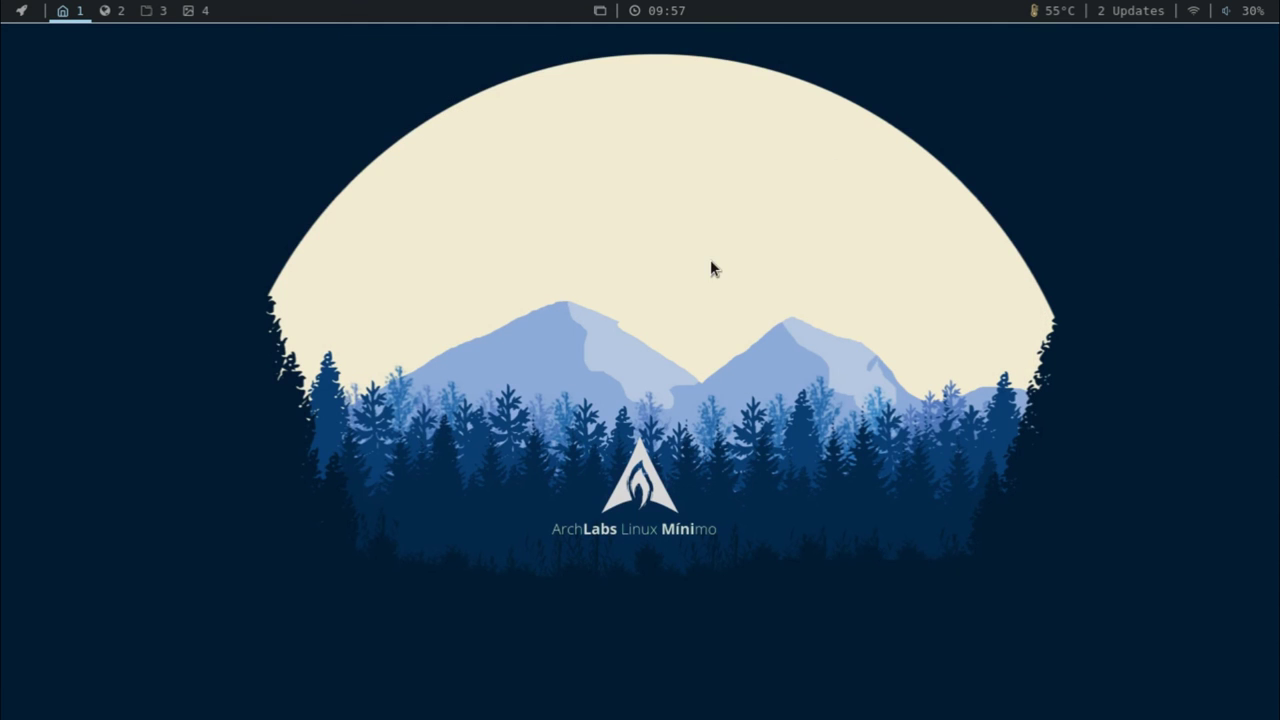
right_click(578, 308)
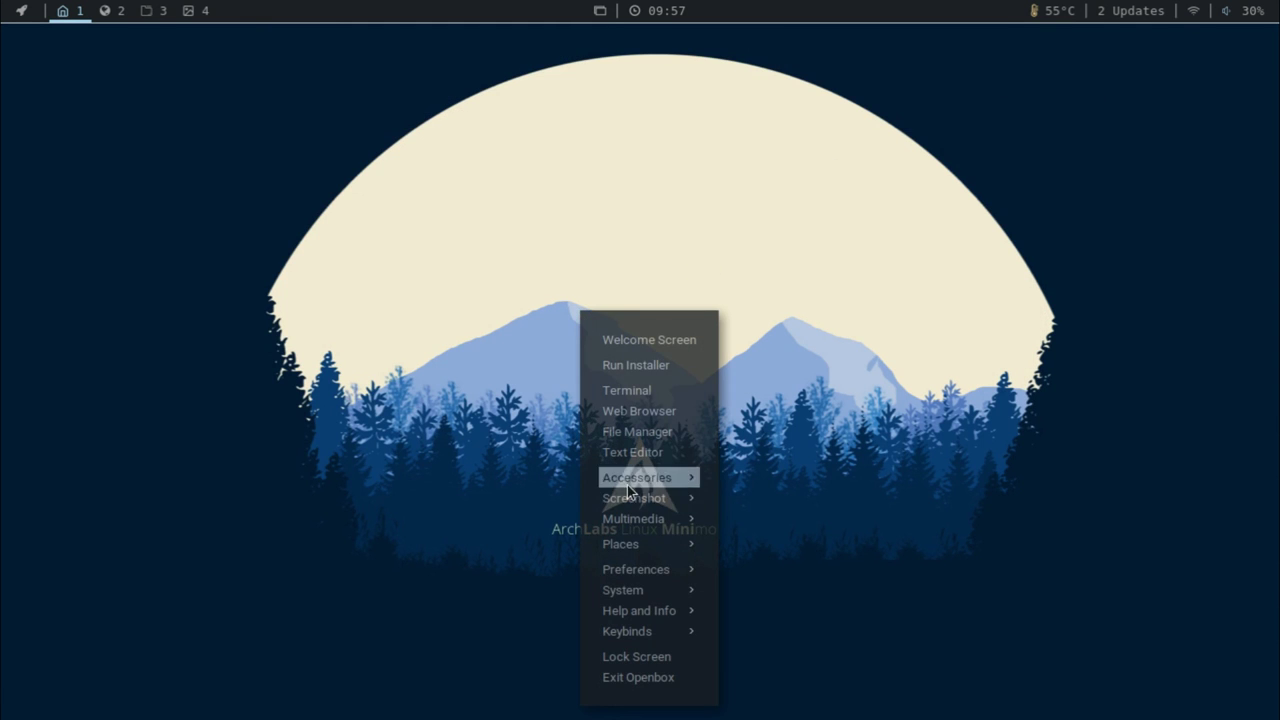
mouse_move(631, 593)
mouse_move(655, 569)
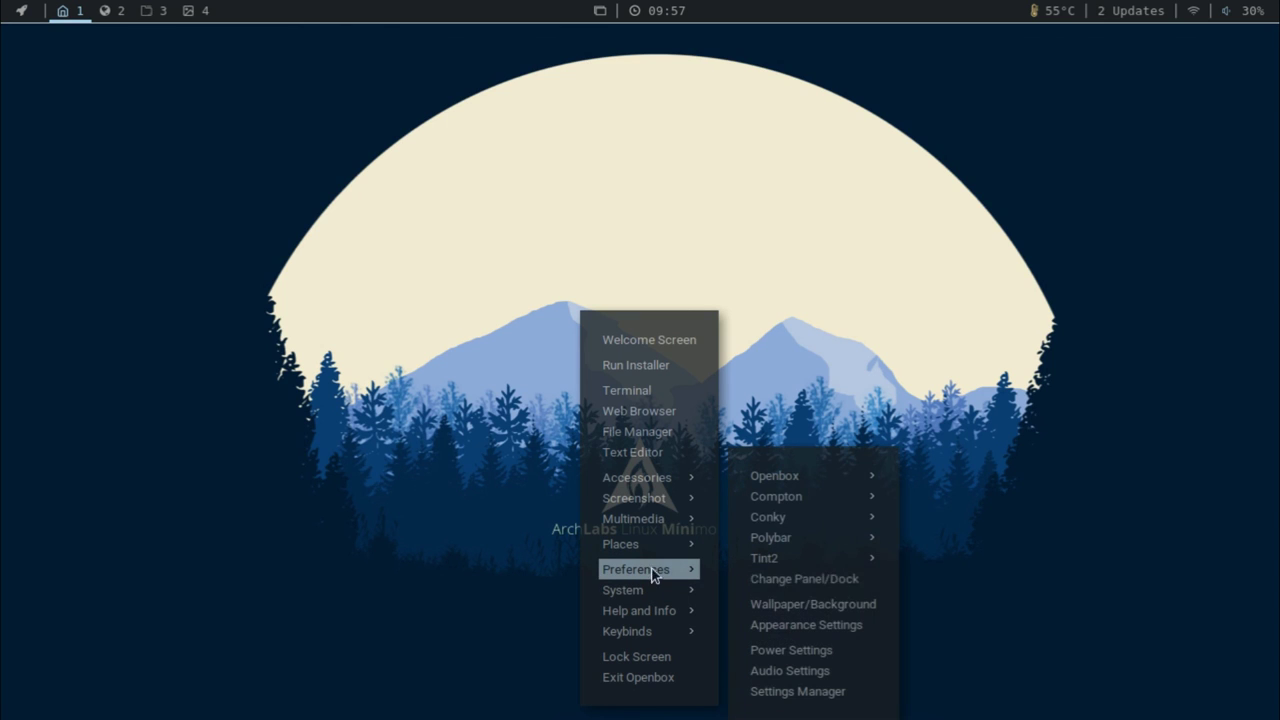
click(790, 692)
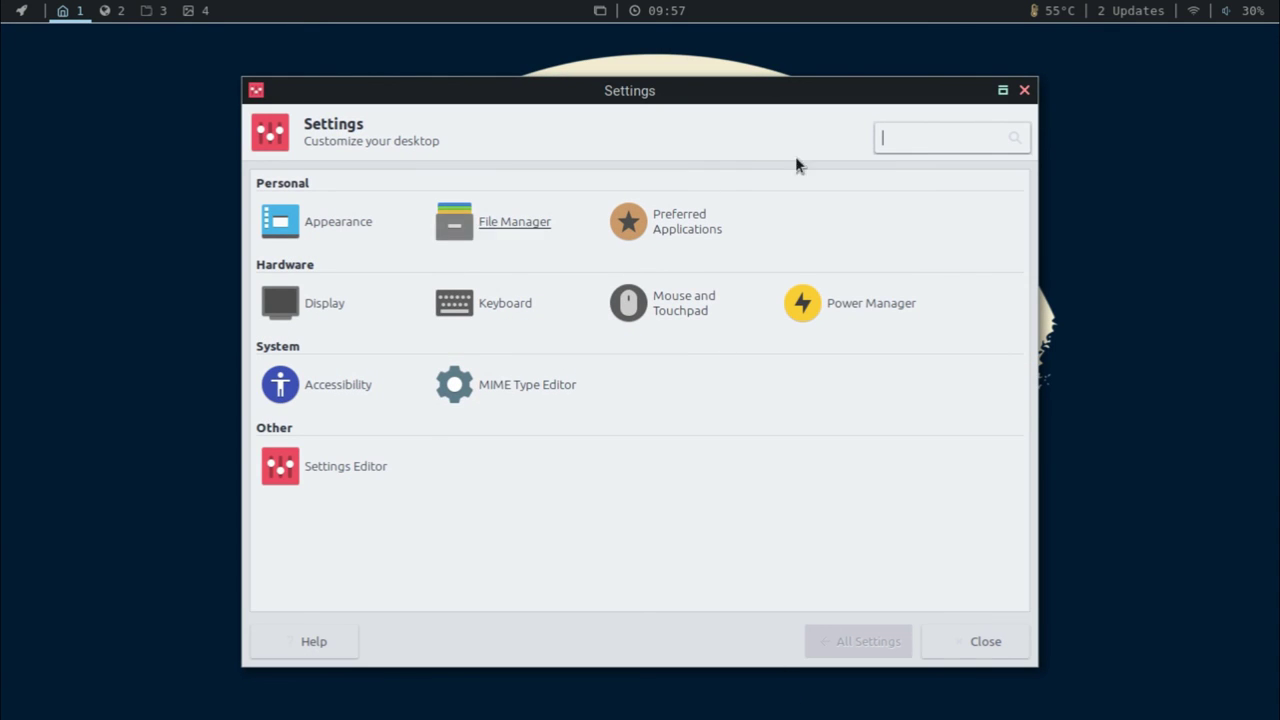
click(1029, 94)
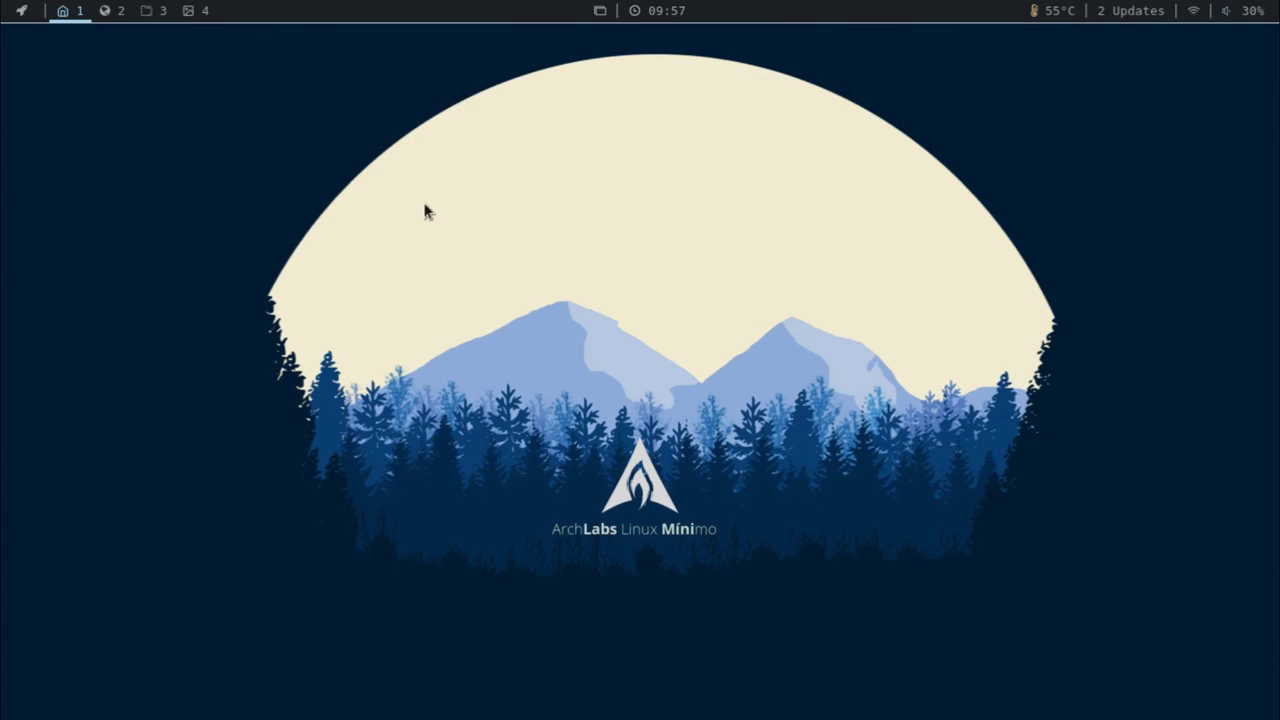
- Browse the root menu's System and Help and Info guides (Openbox, Tint2, Polybar, Rofi, Neofetch), ending on Keybinds
right_click(466, 201)
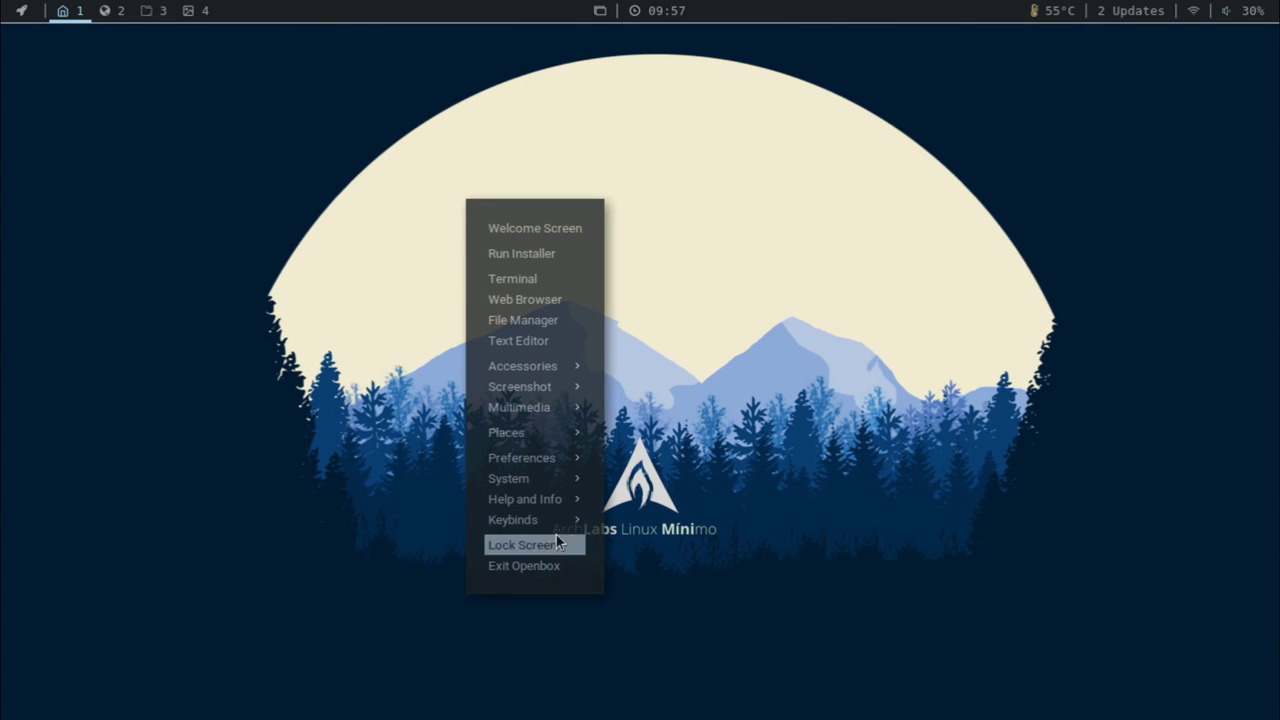
mouse_move(576, 482)
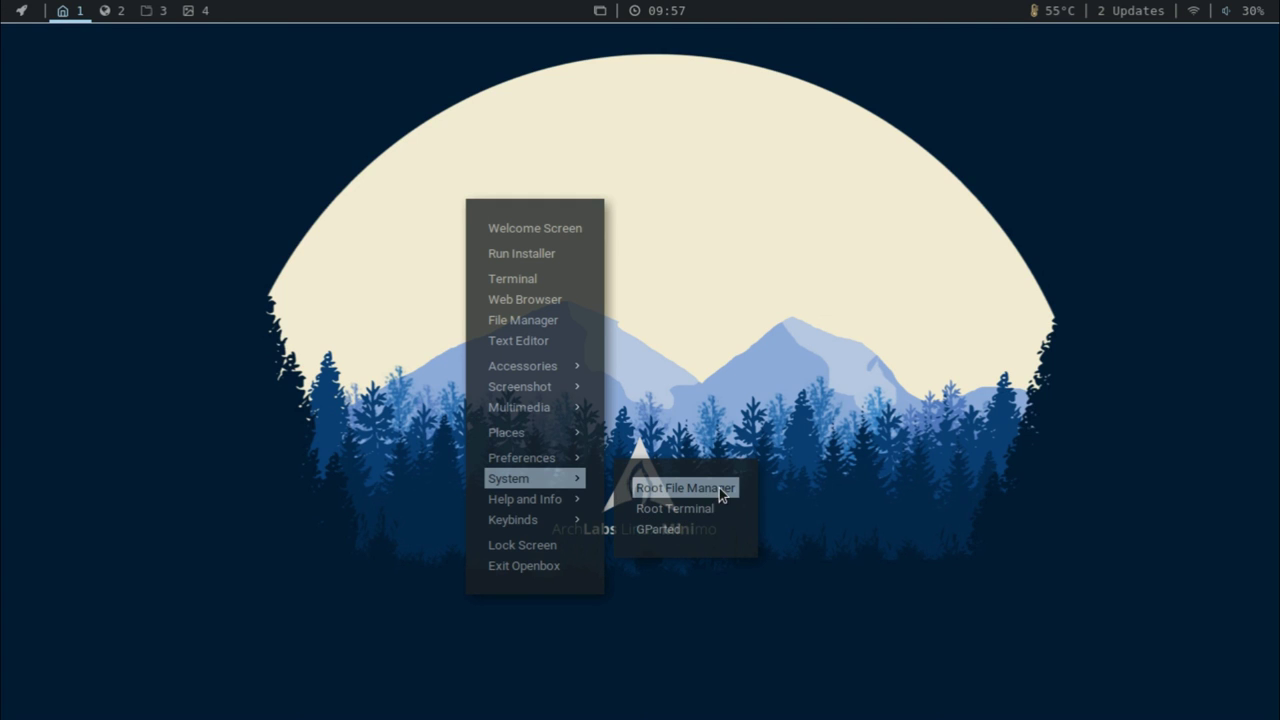
mouse_move(565, 505)
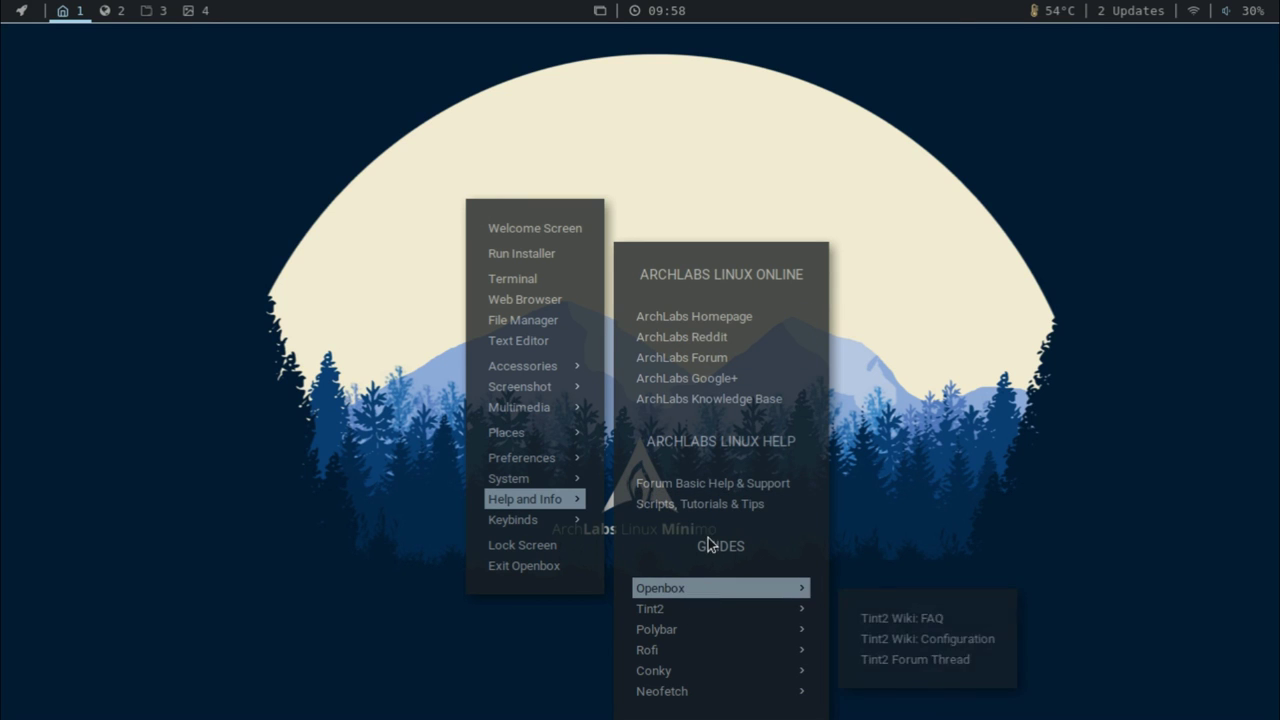
mouse_move(720, 588)
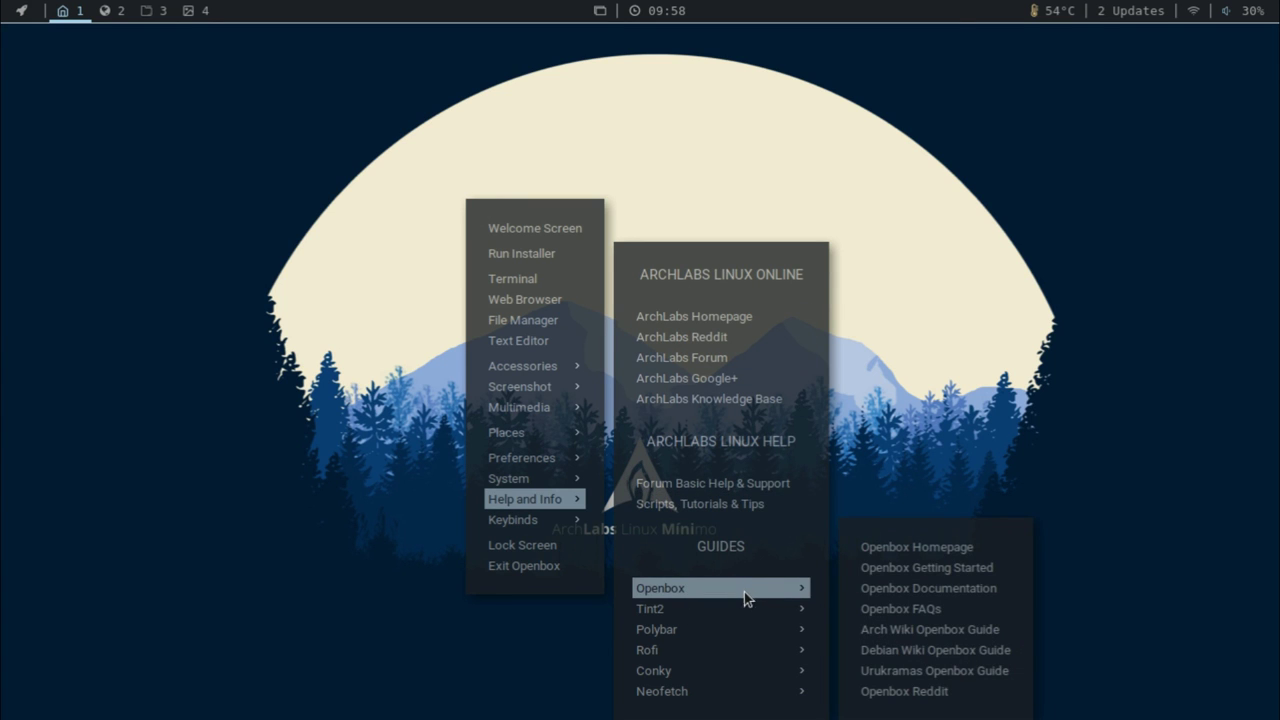
mouse_move(673, 635)
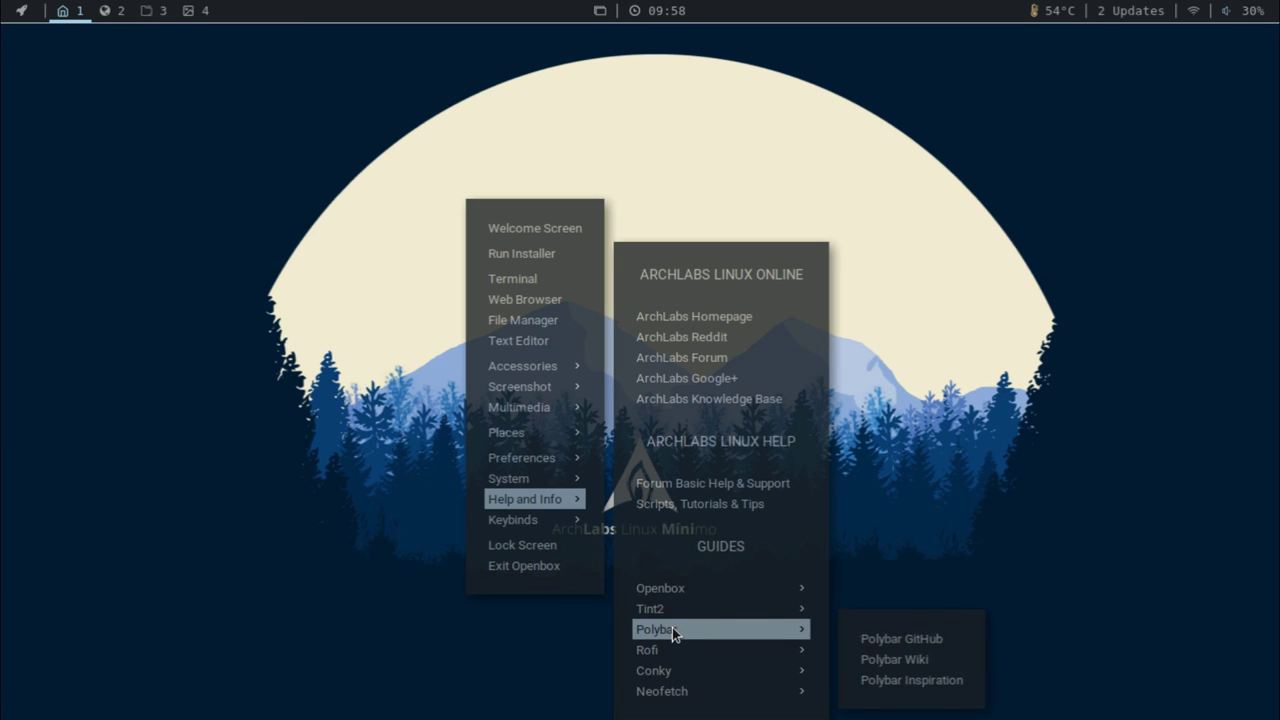
mouse_move(678, 657)
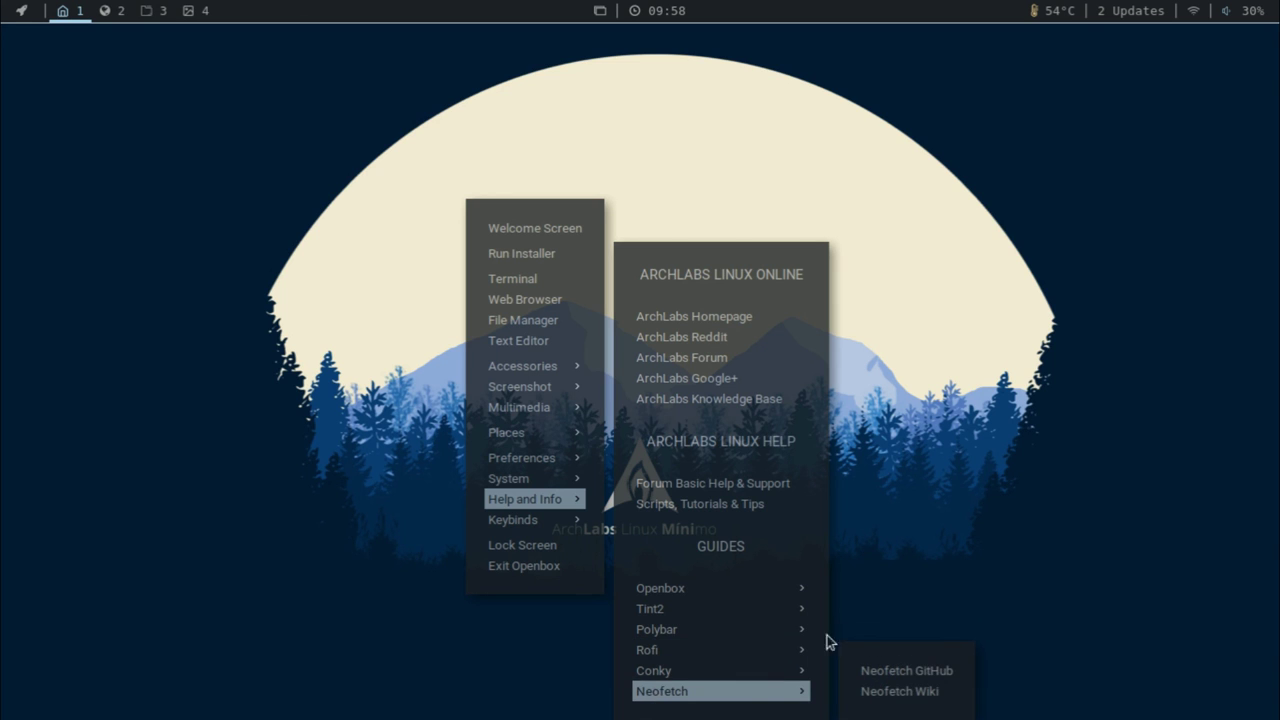
- Page through the full Display Keybinds list, following each More... entry
mouse_move(539, 525)
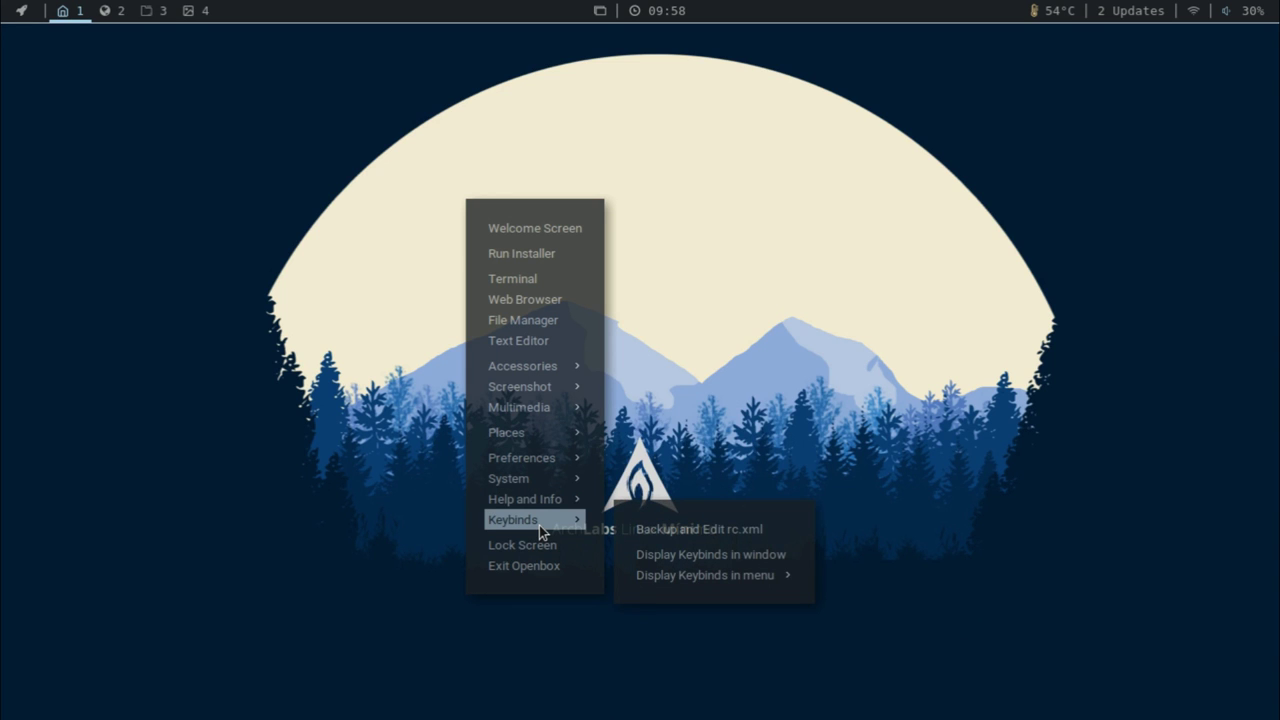
mouse_move(554, 500)
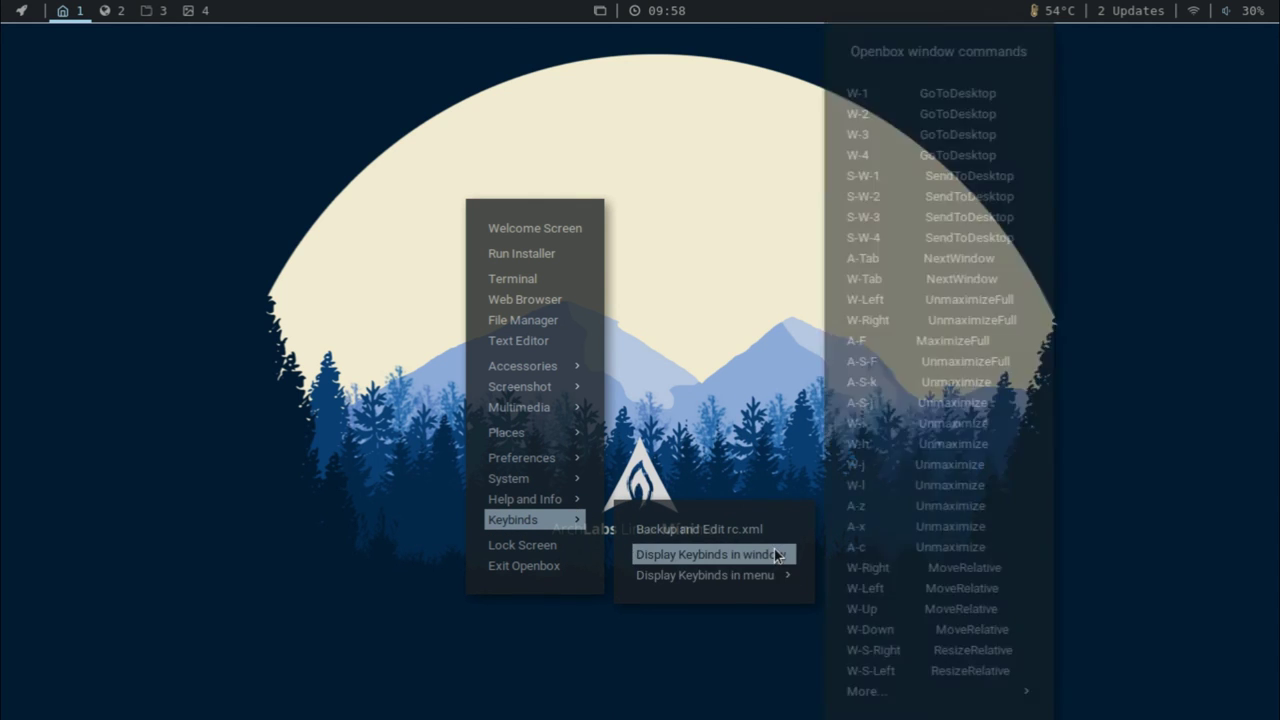
mouse_move(778, 575)
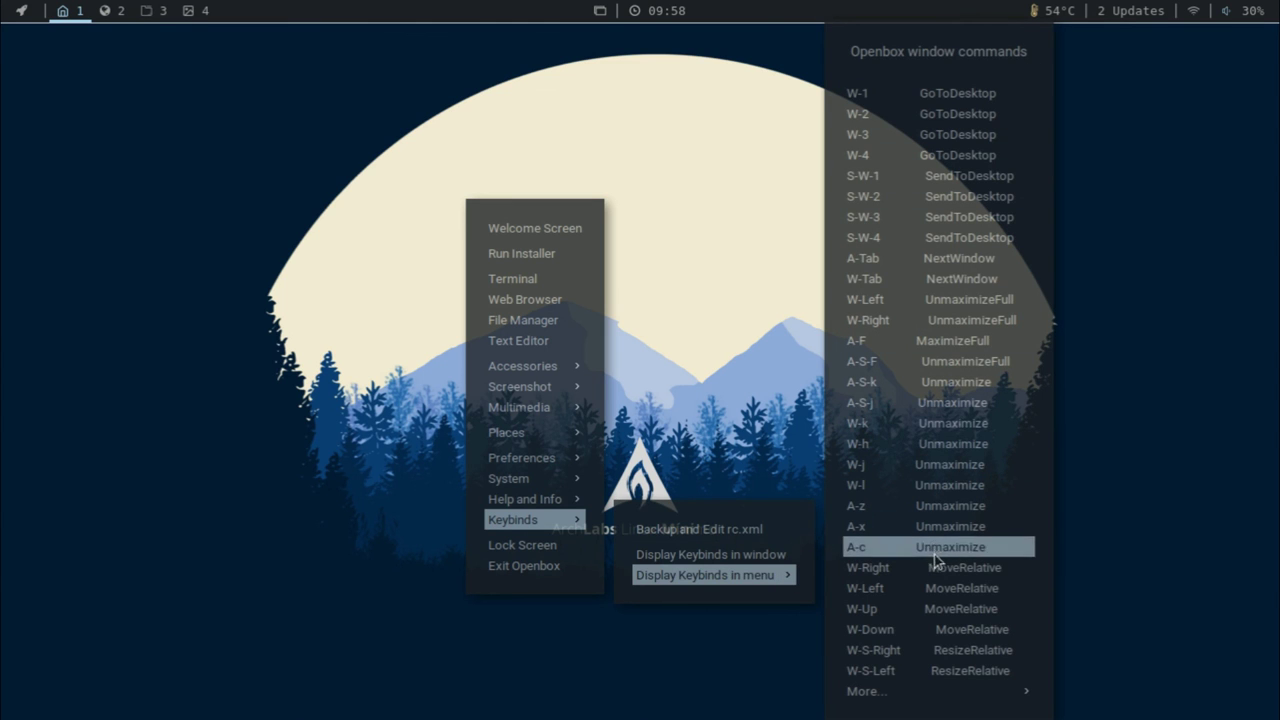
mouse_move(1017, 692)
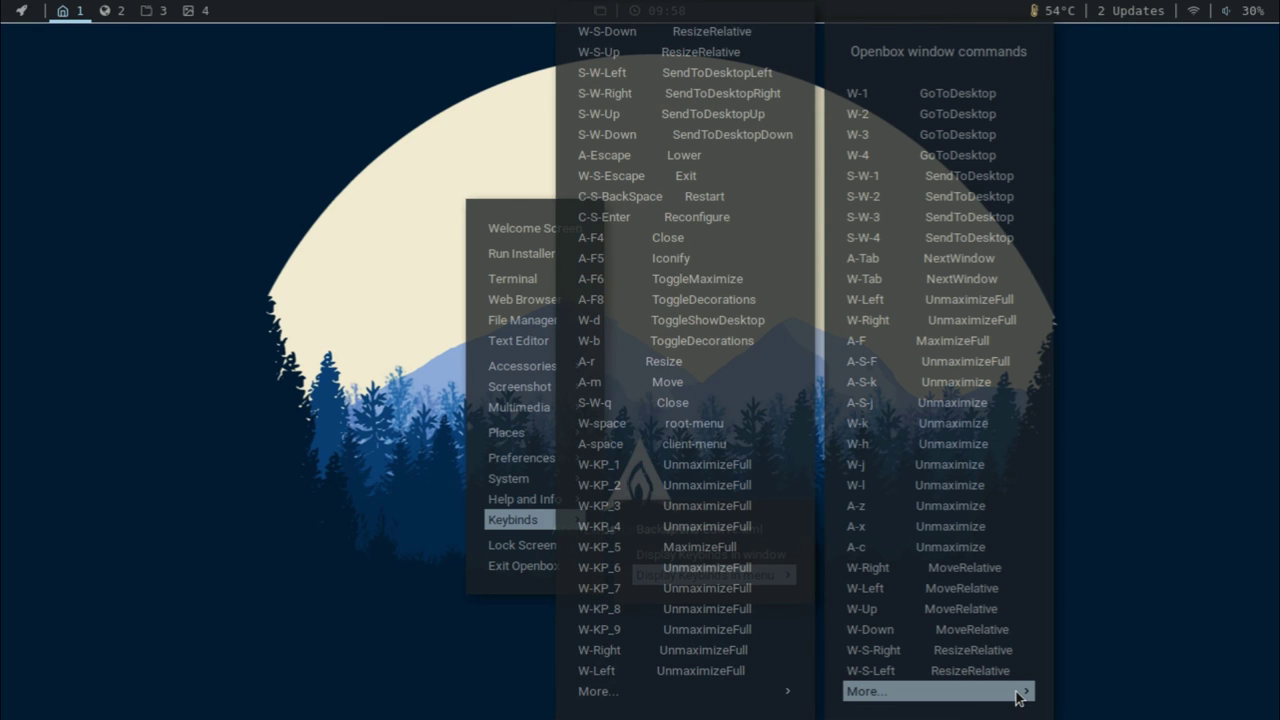
mouse_move(766, 703)
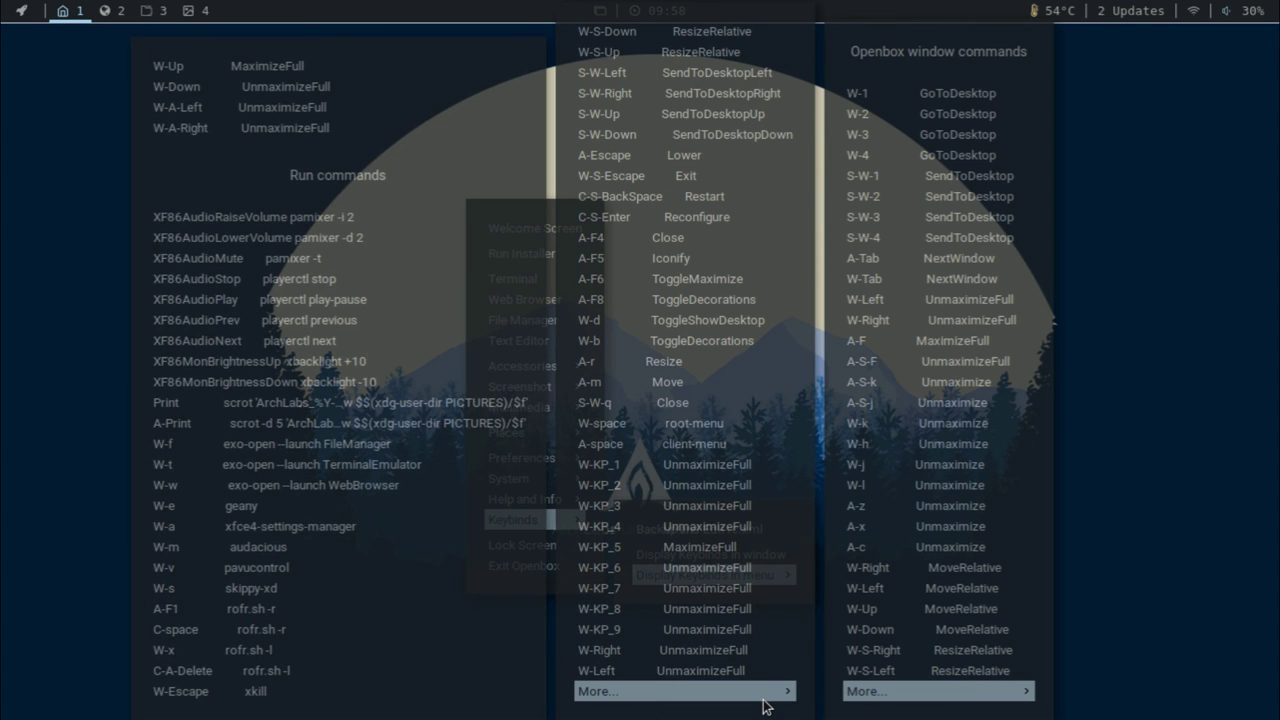
click(1268, 400)
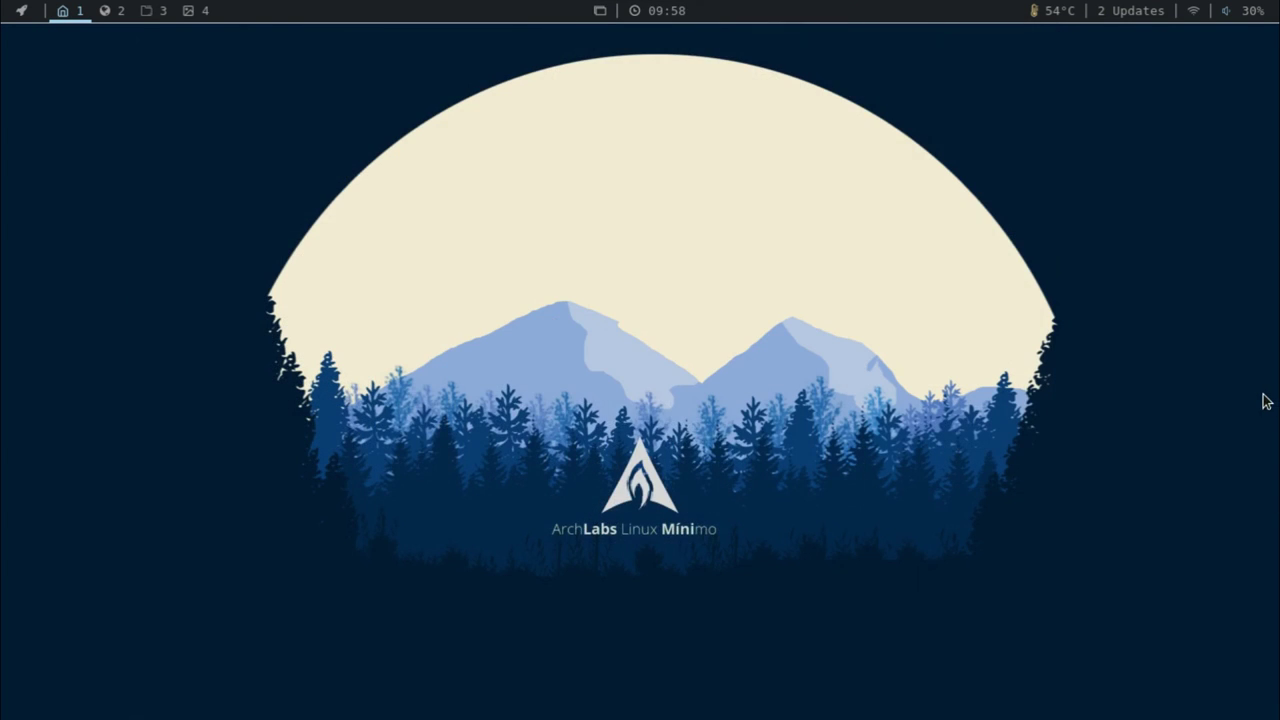
right_click(554, 319)
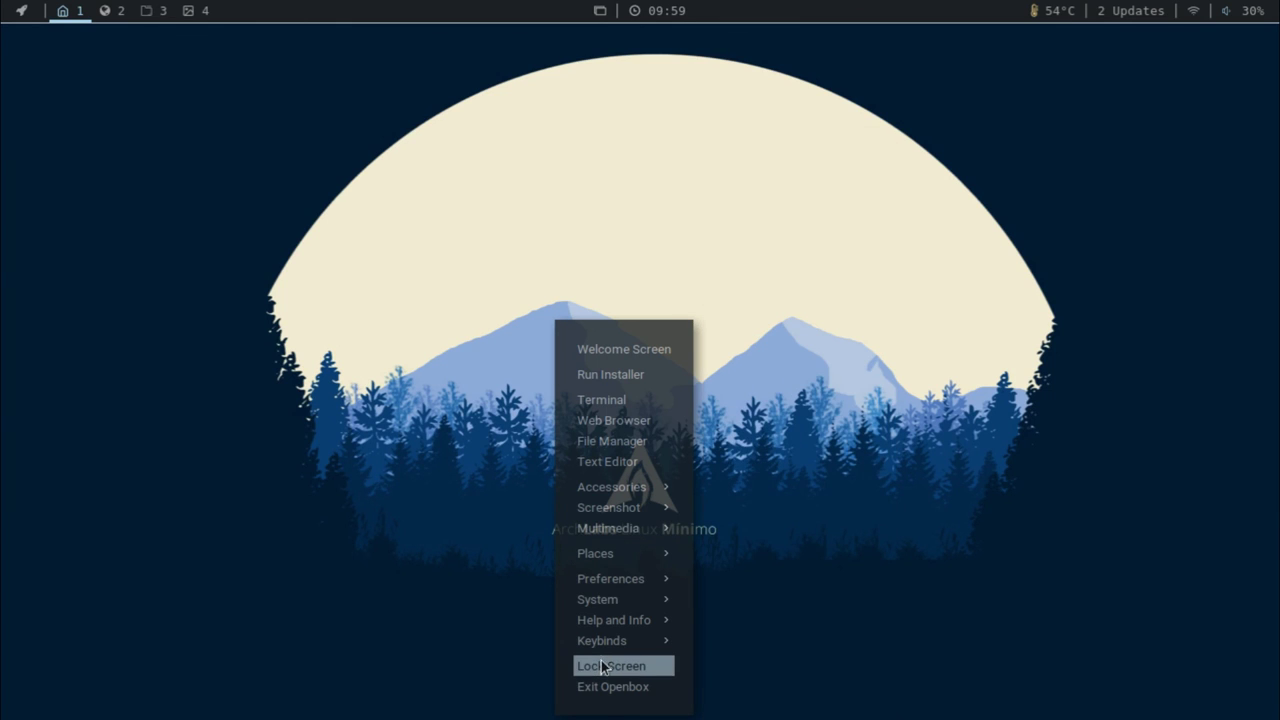
click(655, 118)
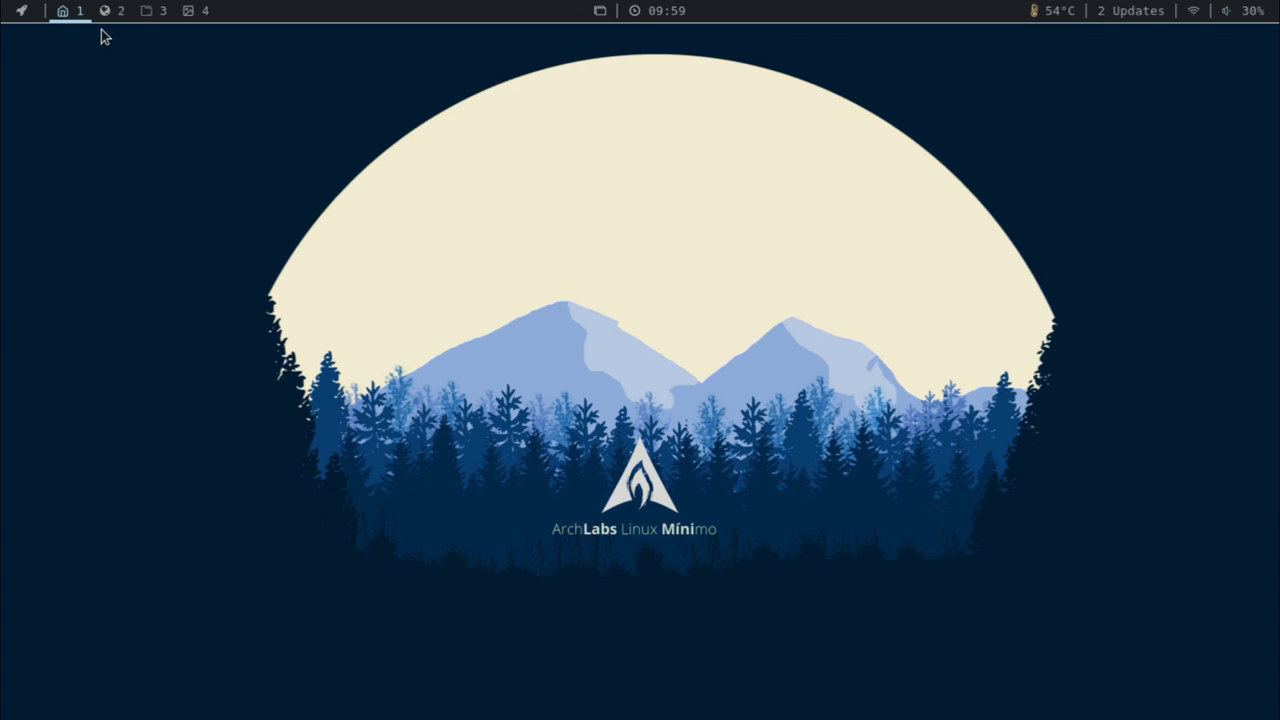
right_click(534, 224)
click(301, 186)
click(15, 9)
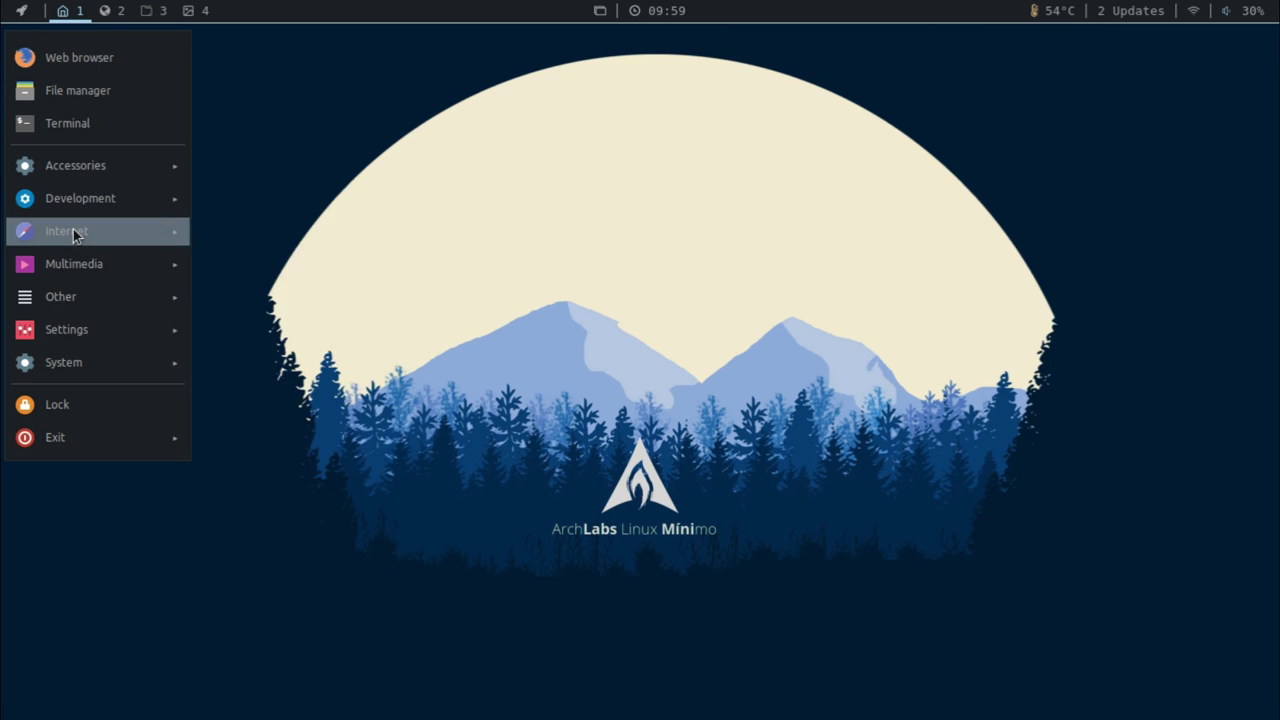
mouse_move(74, 261)
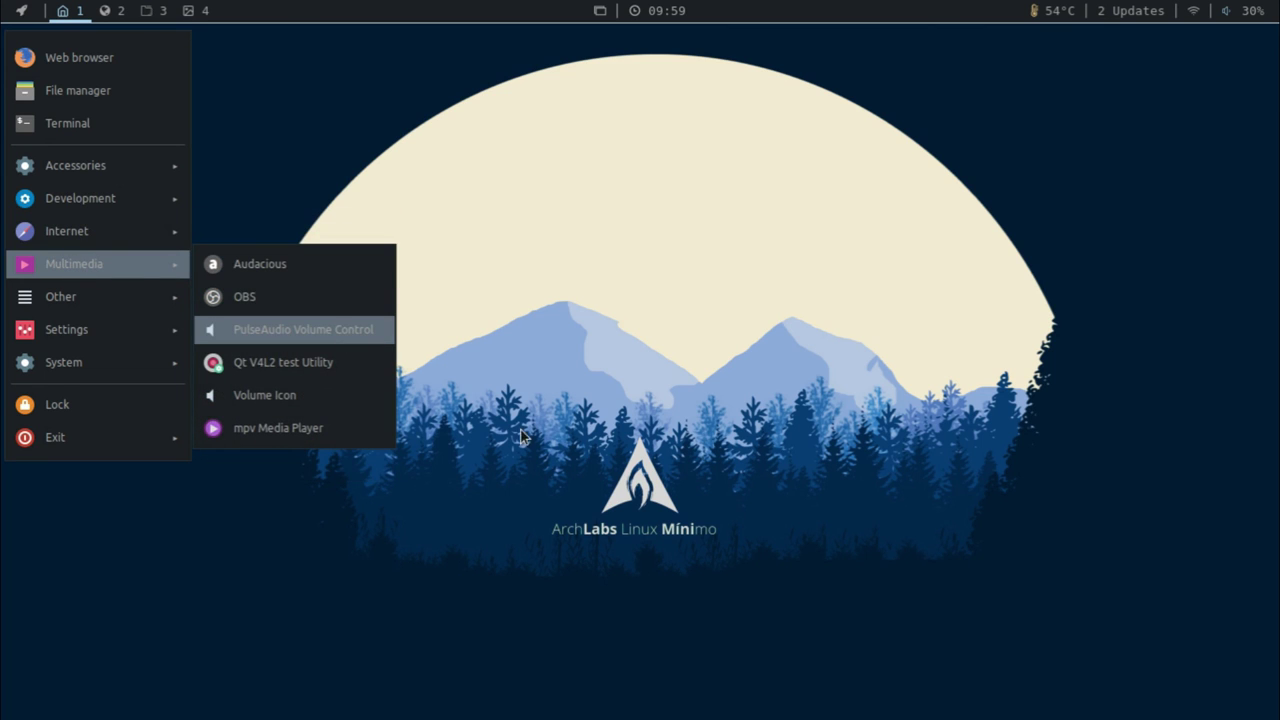
click(571, 453)
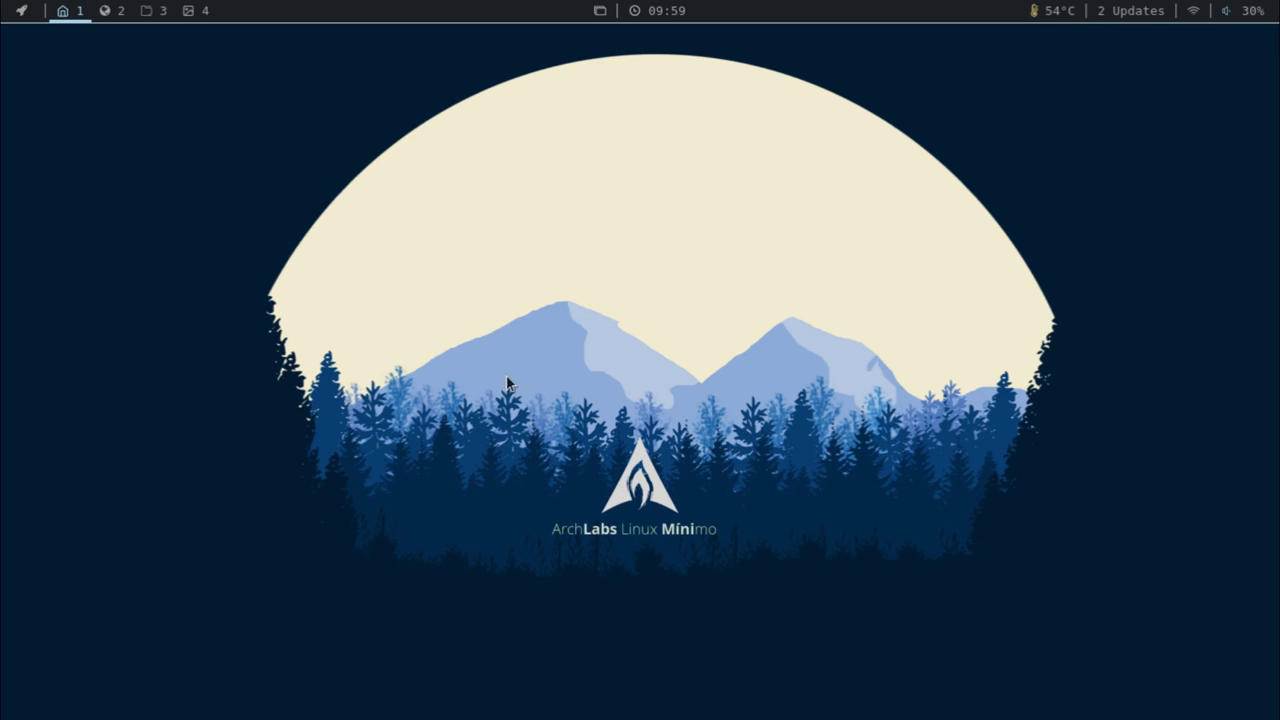
right_click(441, 250)
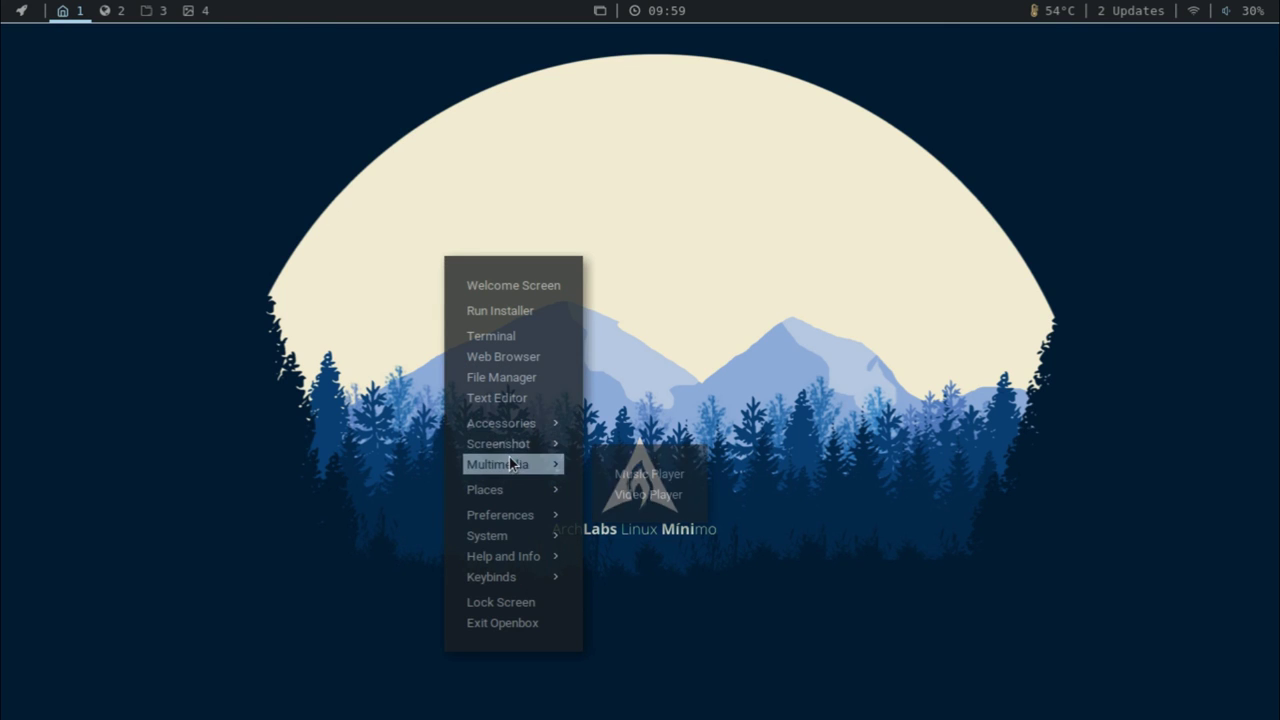
click(726, 364)
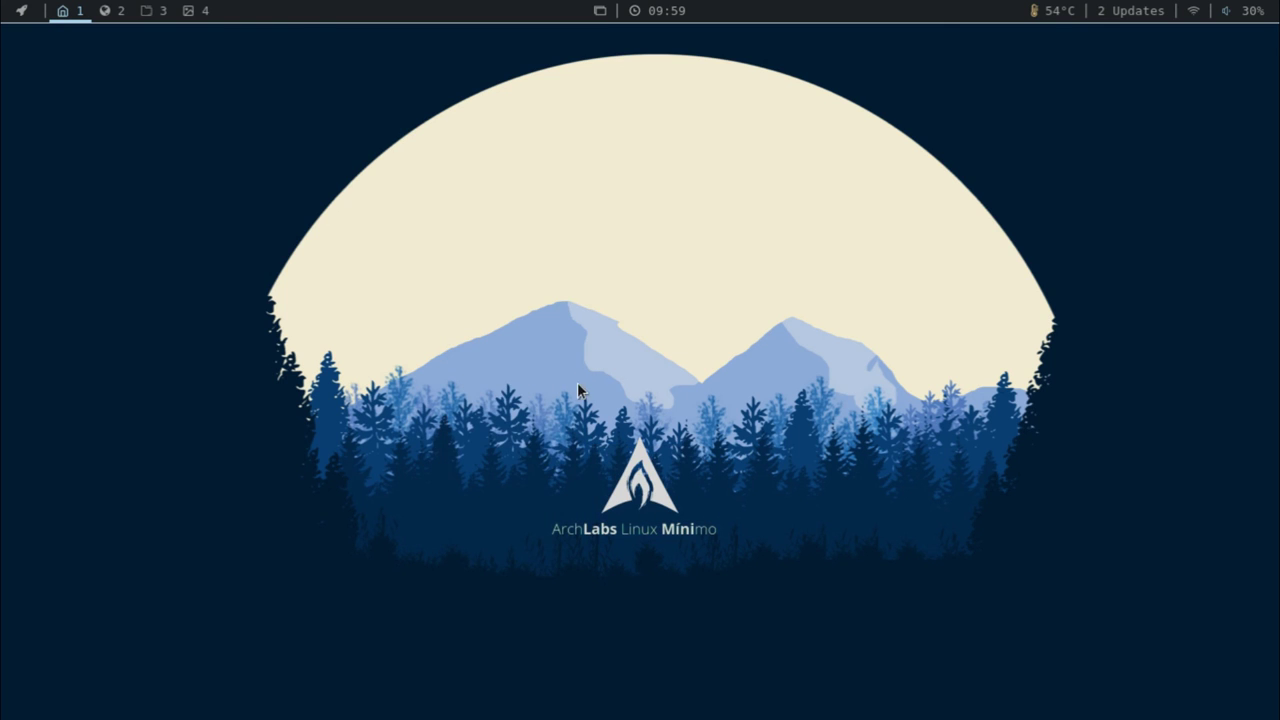